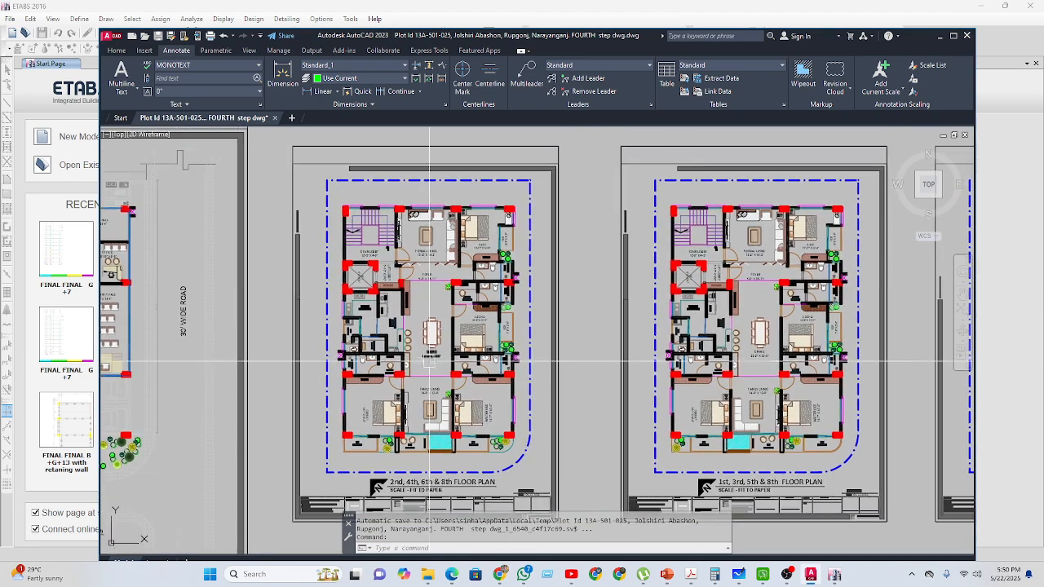
Examine the two typical floor plans, for the 2nd, 4th, 6th & 8th floors and the 1st, 3rd, 5th & 8th floors.
scroll(429, 369, down, 2)
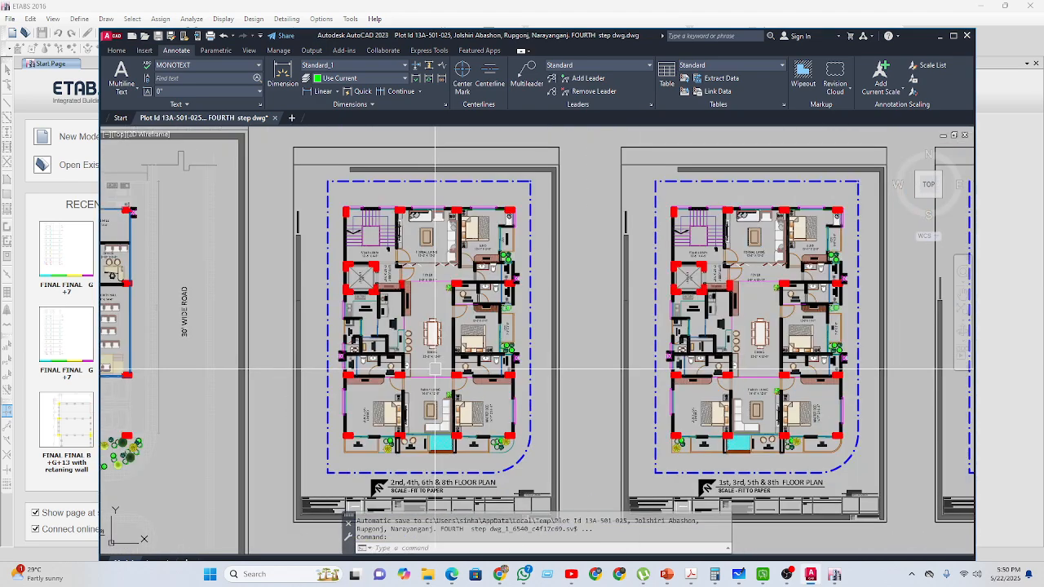
scroll(426, 355, down, 1)
scroll(427, 344, up, 2)
mouse_move(425, 341)
middle_down()
mouse_move(416, 383)
mouse_move(412, 350)
mouse_move(420, 403)
mouse_move(420, 384)
middle_up()
scroll(435, 352, down, 2)
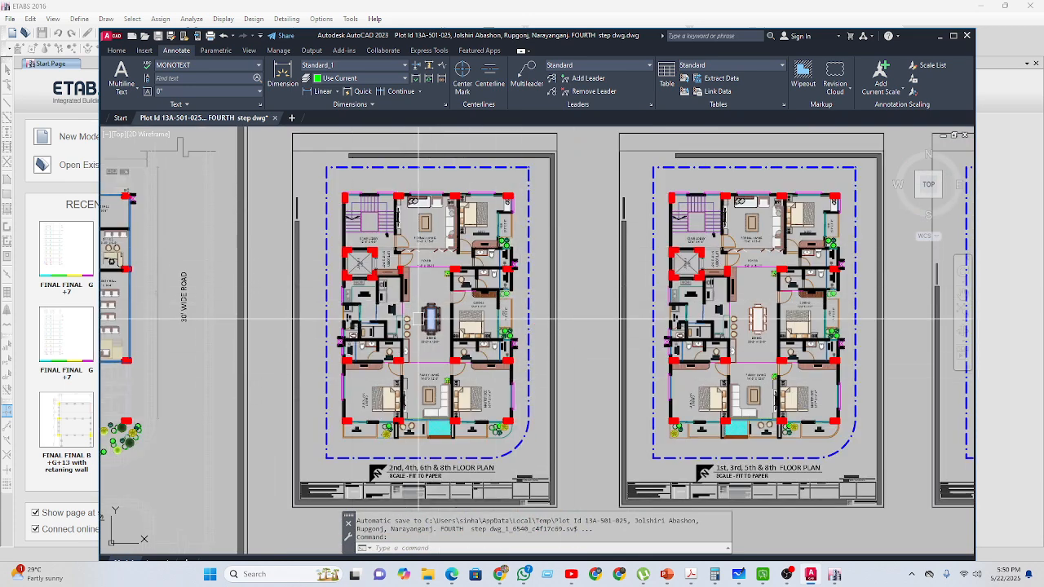
middle_drag(445, 377, 423, 352)
scroll(422, 351, up, 2)
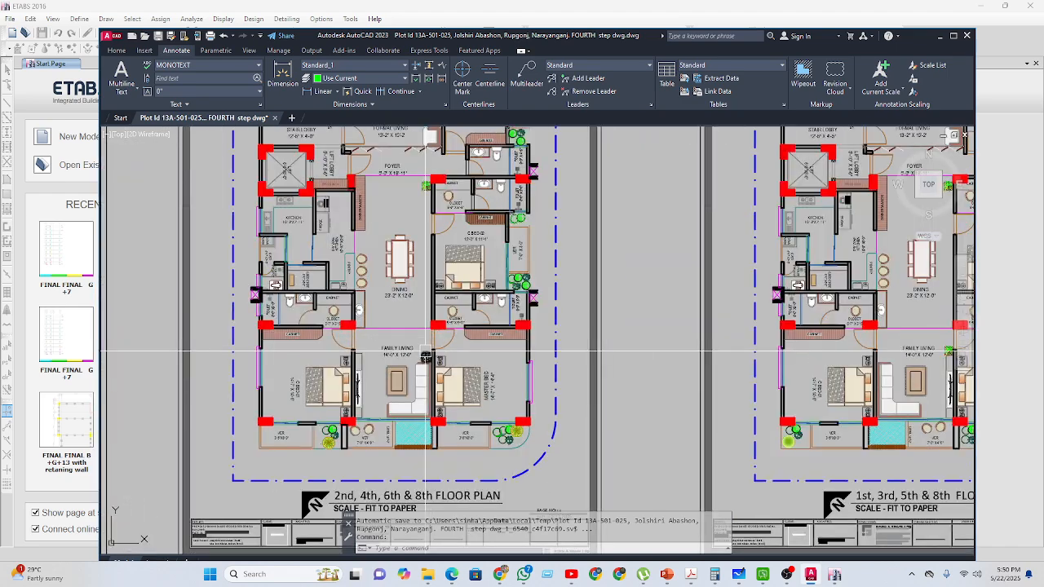
scroll(423, 352, down, 2)
middle_drag(699, 419, 519, 427)
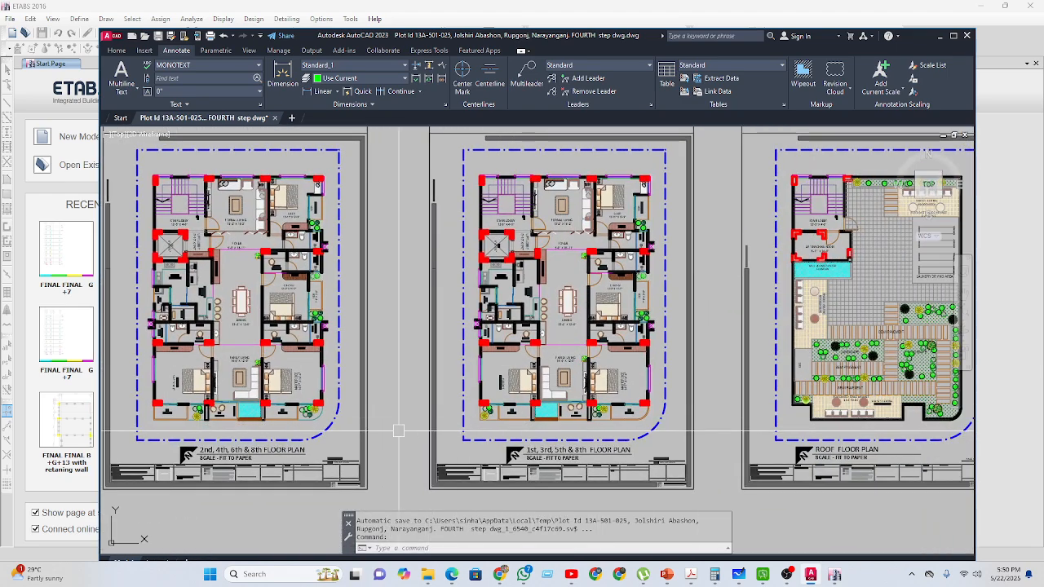
middle_drag(366, 432, 559, 422)
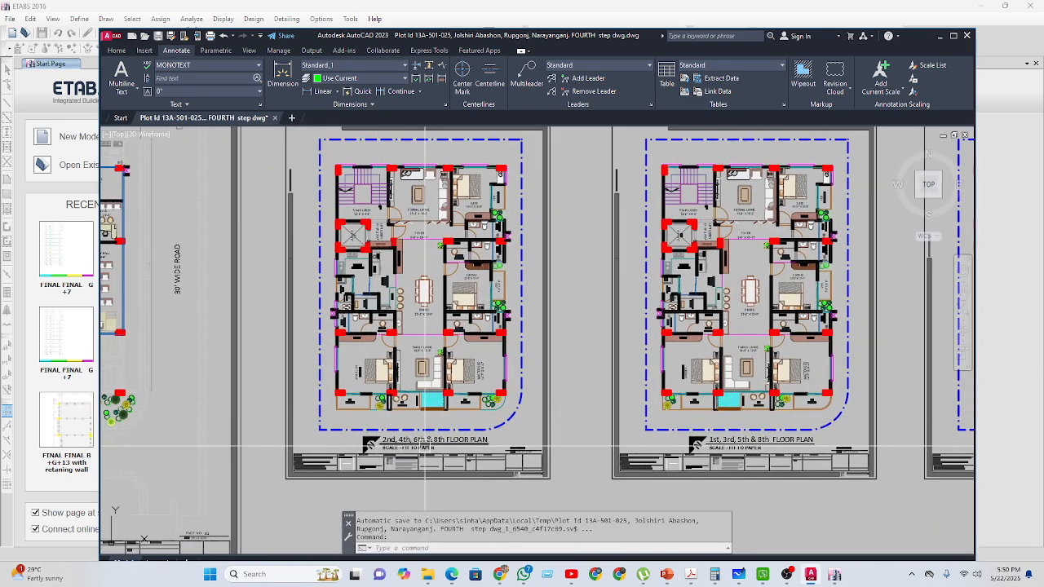
middle_drag(668, 444, 543, 447)
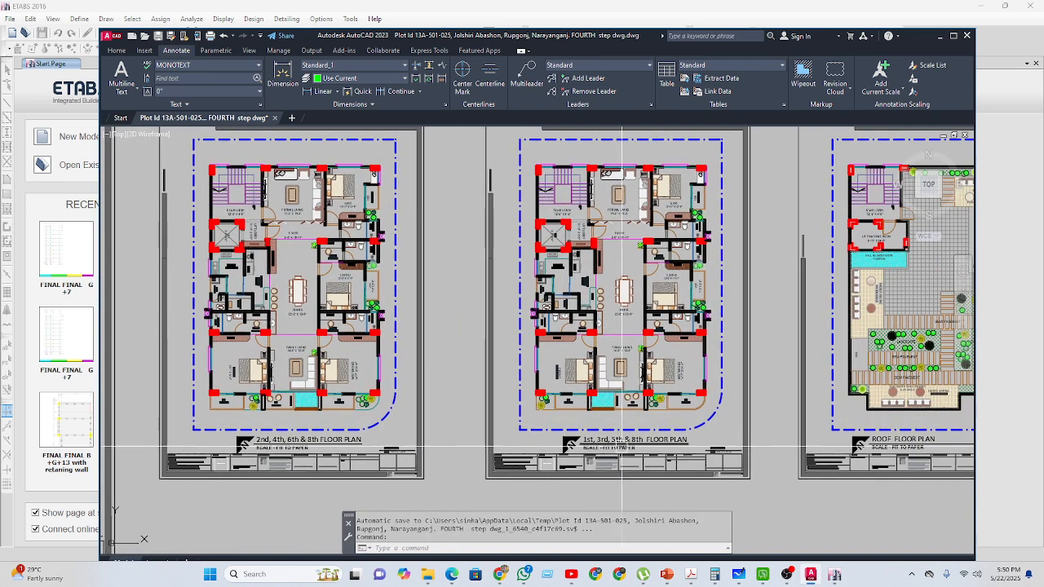
scroll(619, 447, up, 2)
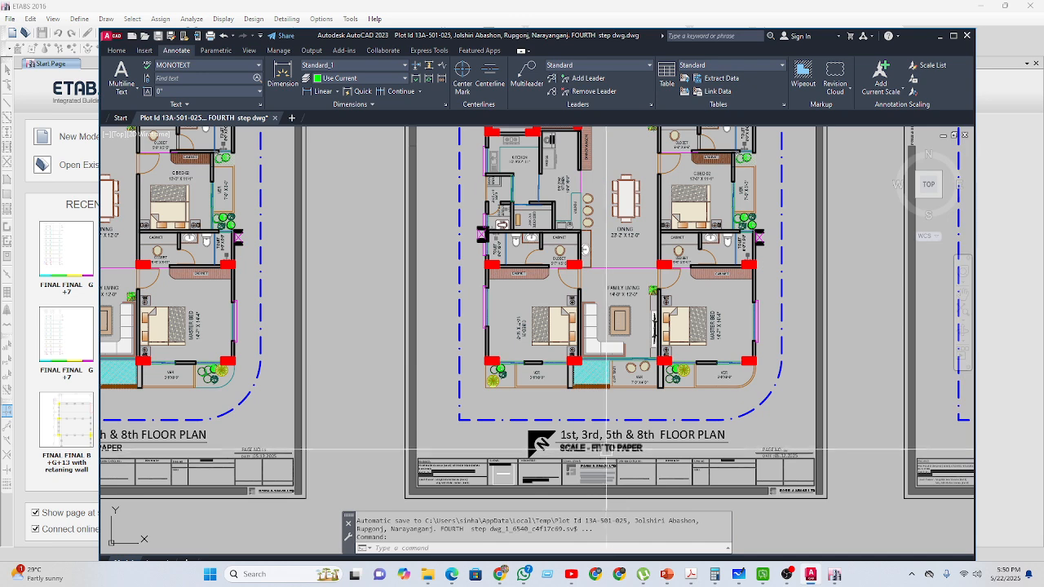
scroll(675, 439, down, 2)
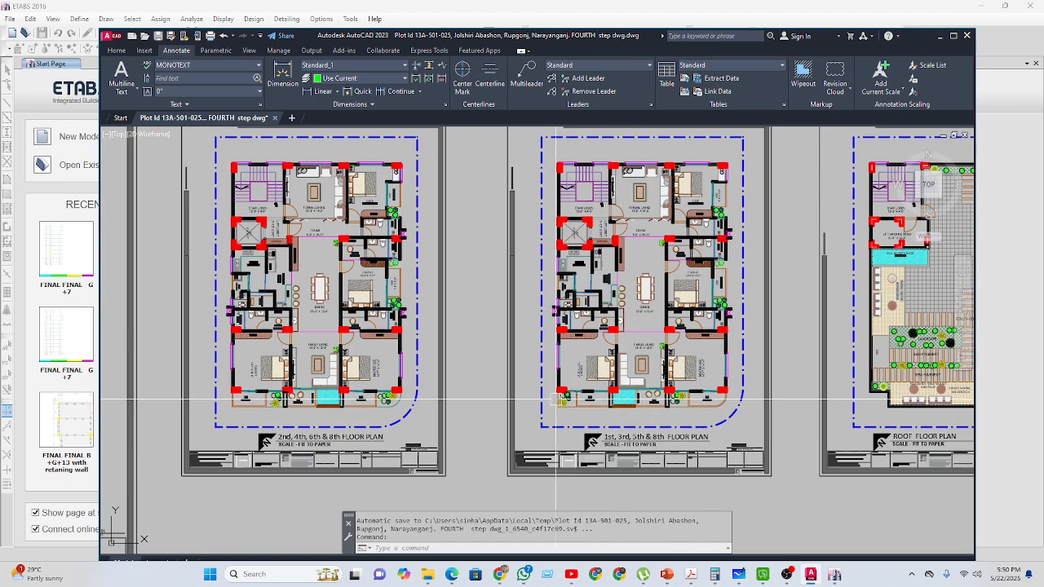
Examine both ground floor plan options, including the community hall, car parking, driveway, and electrical and mechanical room.
scroll(650, 374, down, 4)
scroll(651, 374, up, 6)
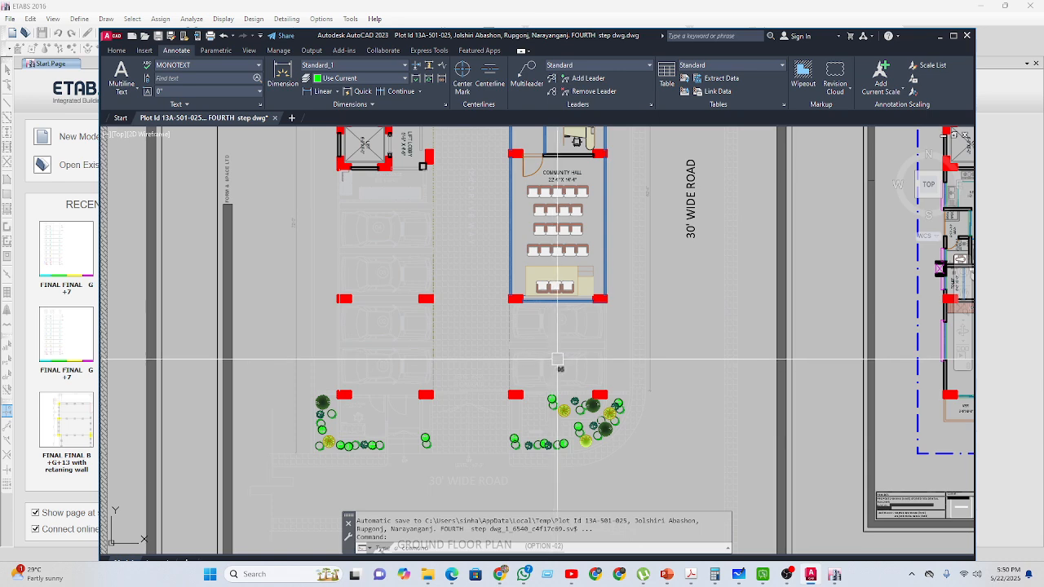
scroll(544, 429, down, 2)
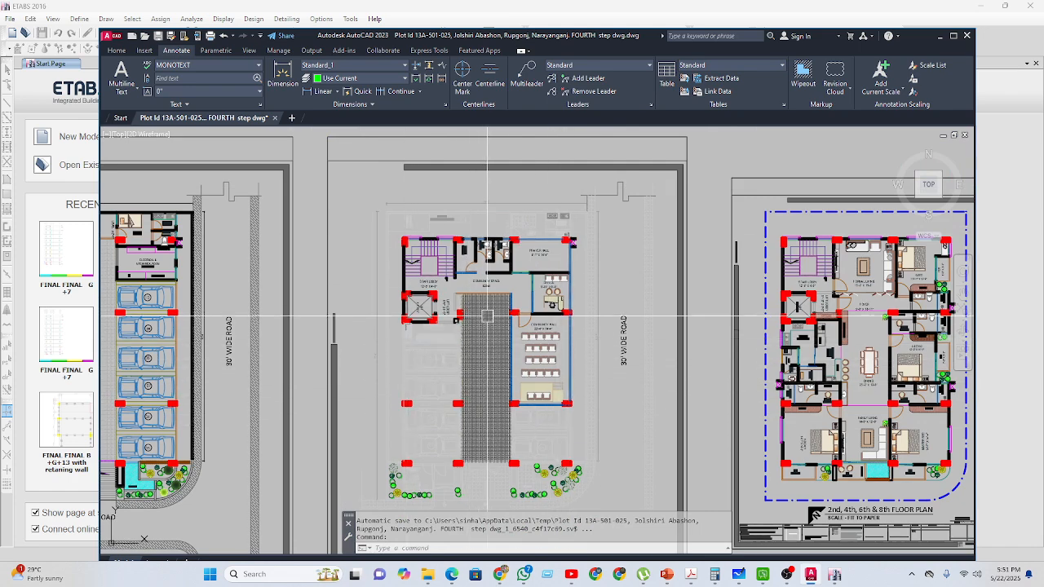
scroll(489, 320, down, 3)
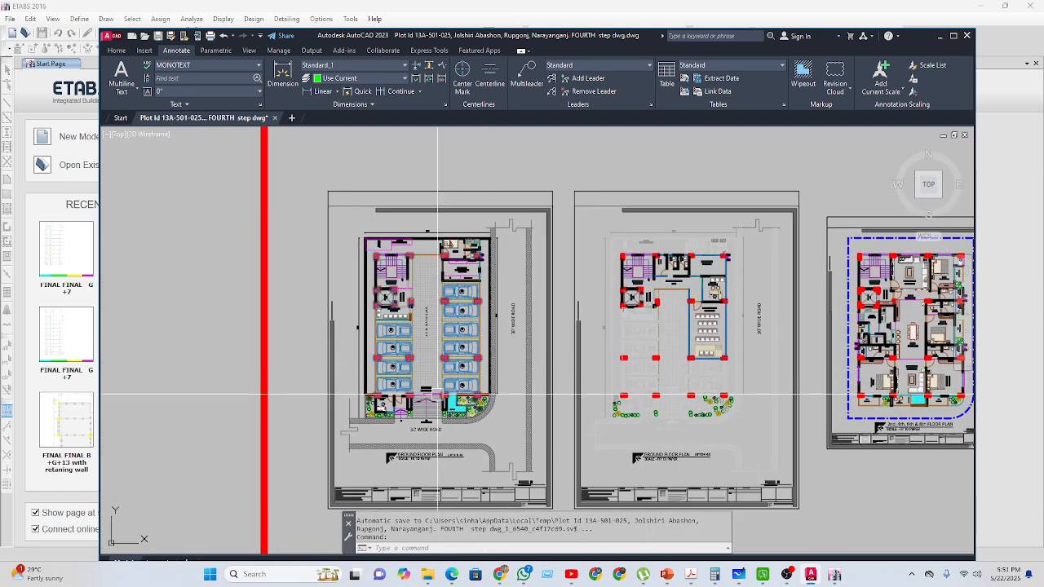
scroll(436, 393, up, 4)
middle_drag(407, 352, 416, 452)
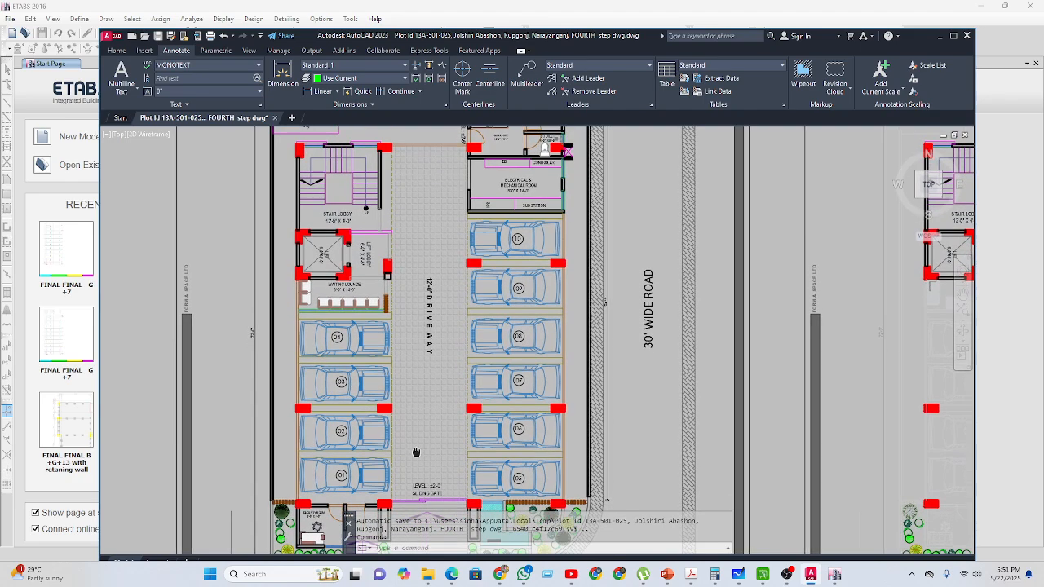
scroll(562, 265, up, 5)
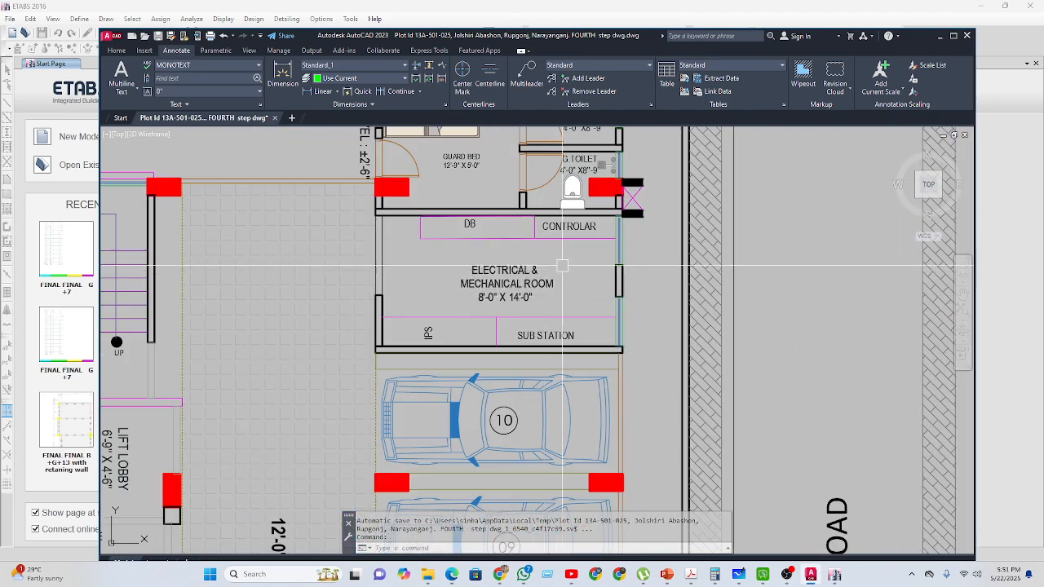
scroll(522, 304, down, 2)
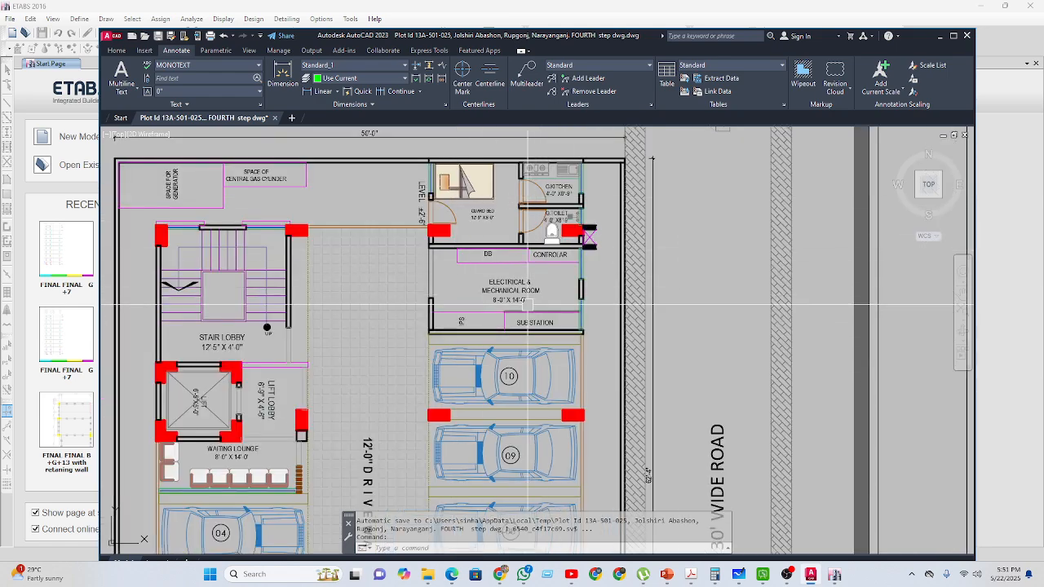
scroll(528, 305, down, 8)
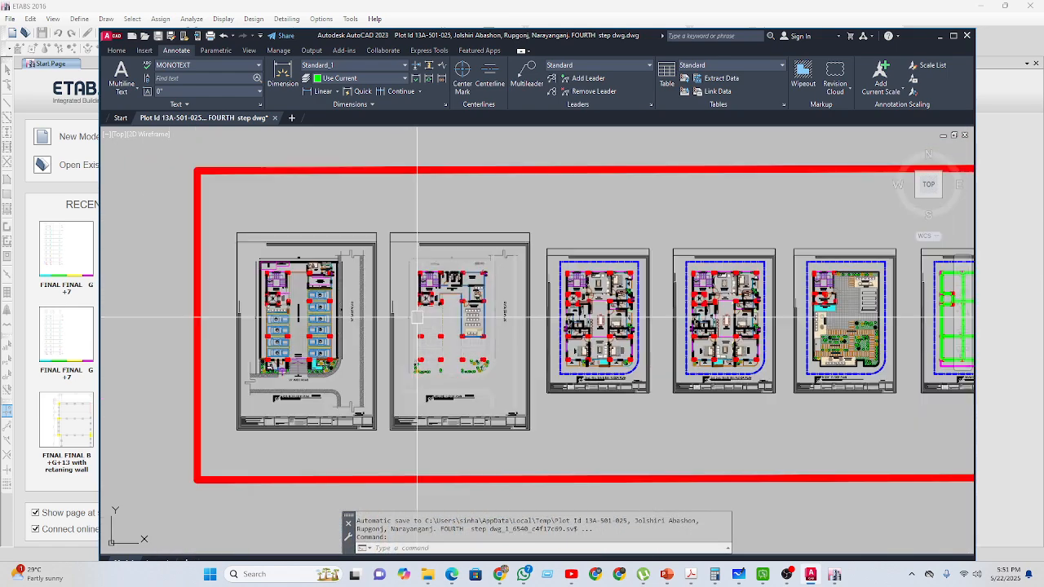
Examine the column layout drawing with its grid lines, and read the dimensioned grid spacings in both directions.
scroll(417, 316, up, 10)
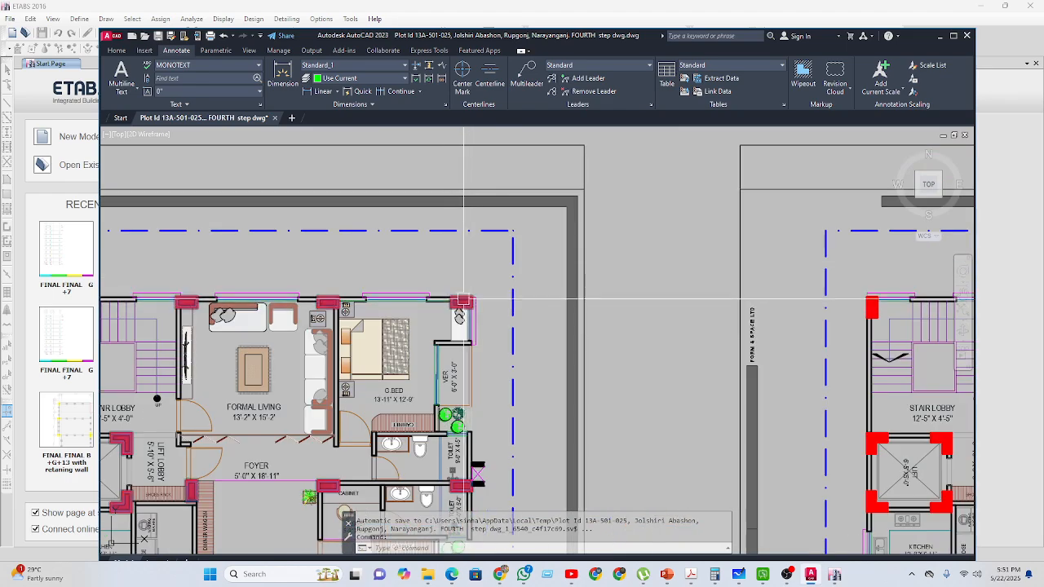
scroll(463, 300, down, 5)
scroll(440, 303, up, 8)
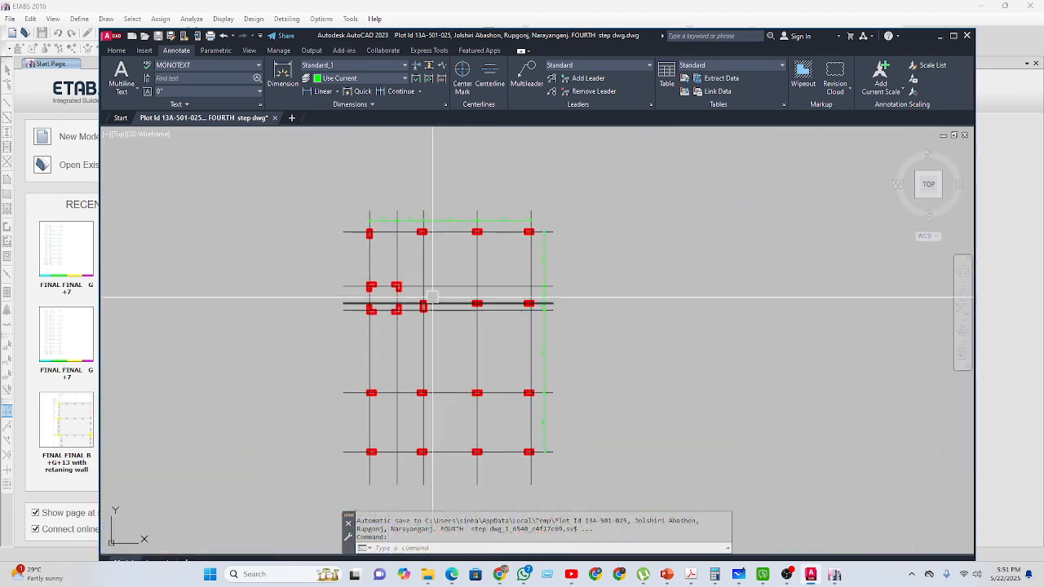
scroll(412, 261, up, 4)
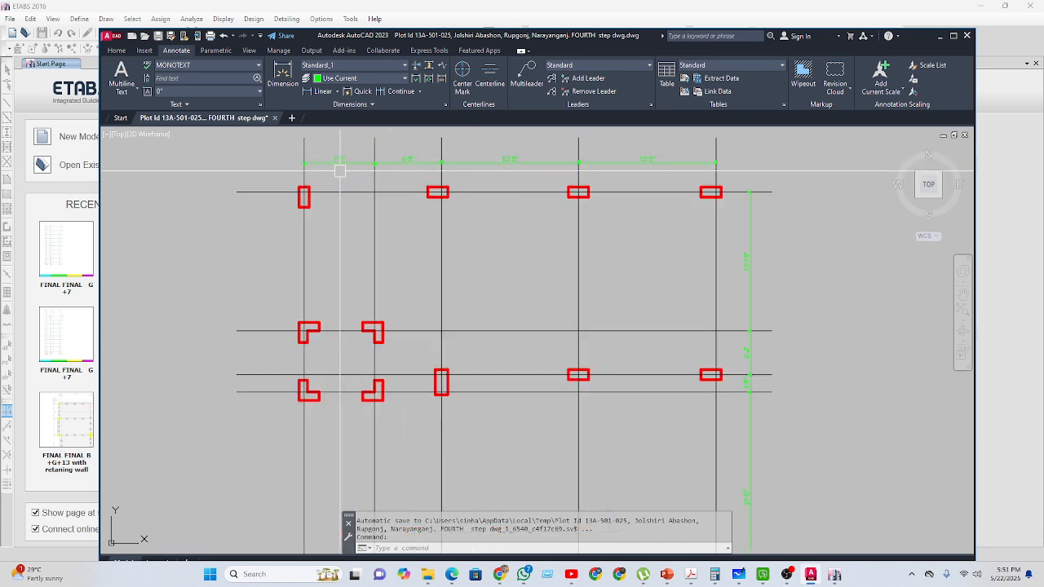
scroll(341, 170, down, 2)
scroll(406, 218, down, 2)
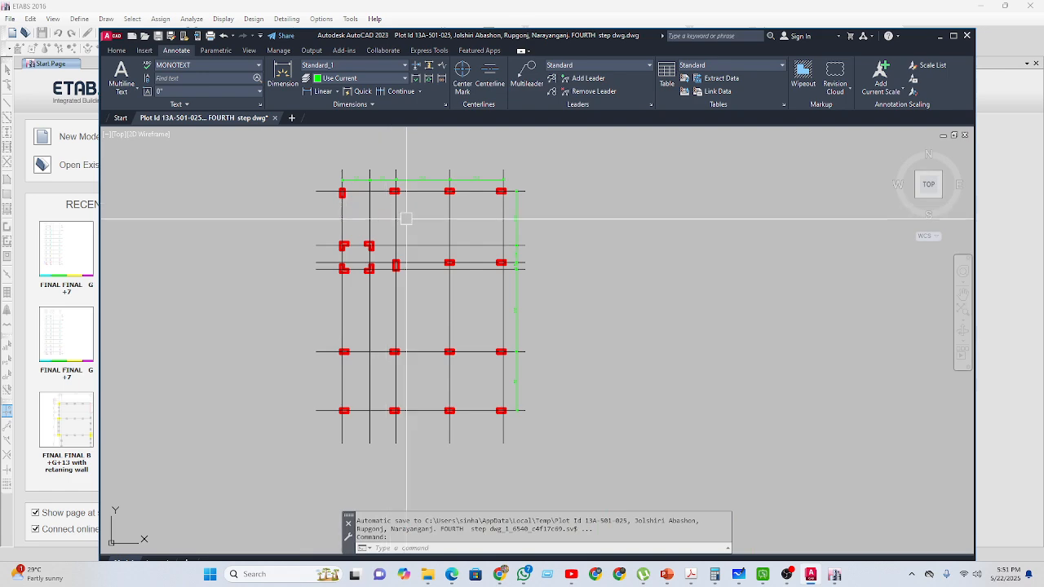
scroll(406, 219, up, 3)
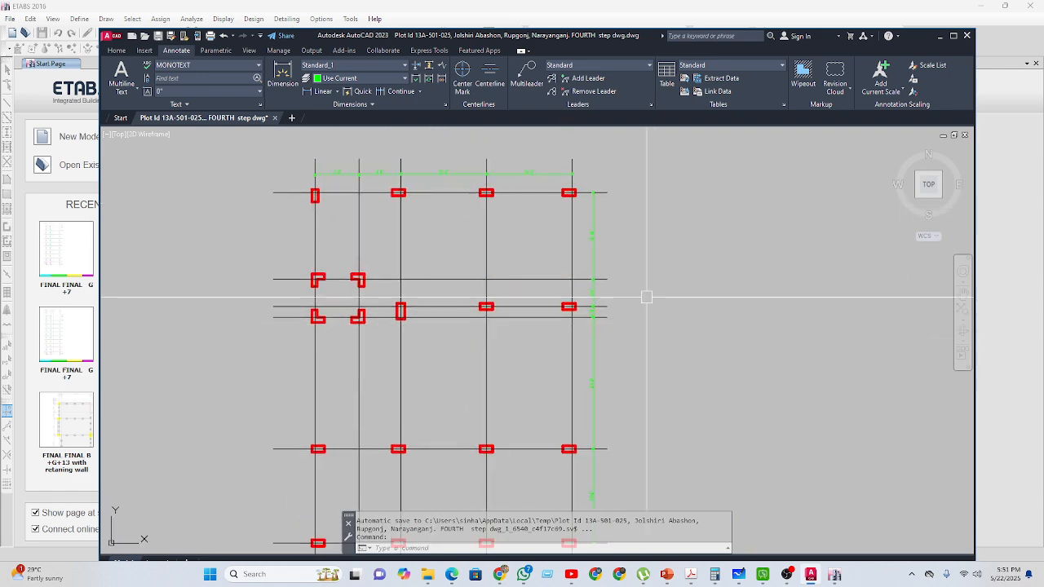
scroll(485, 300, up, 5)
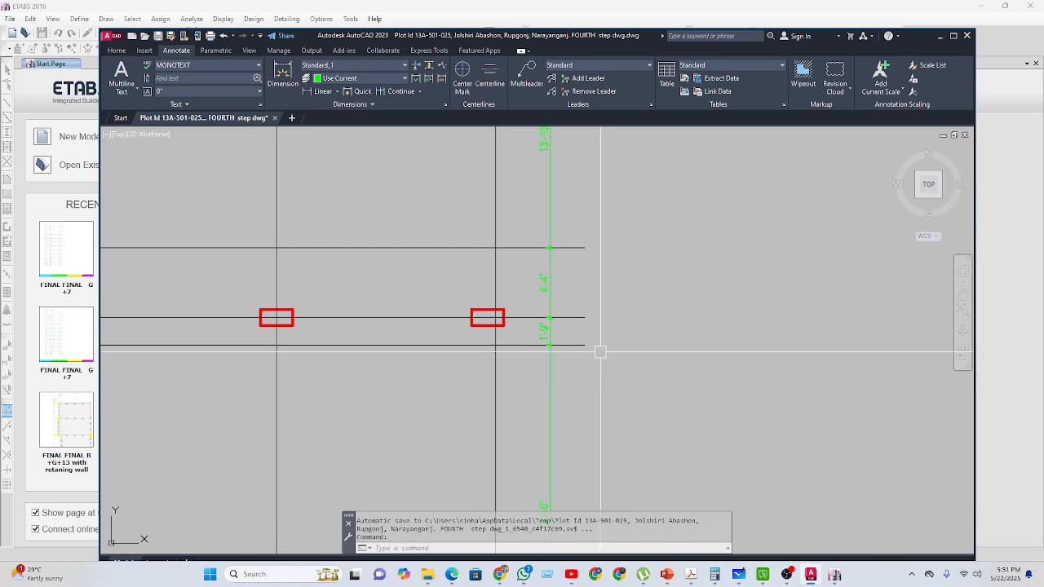
scroll(601, 353, down, 3)
scroll(474, 239, down, 2)
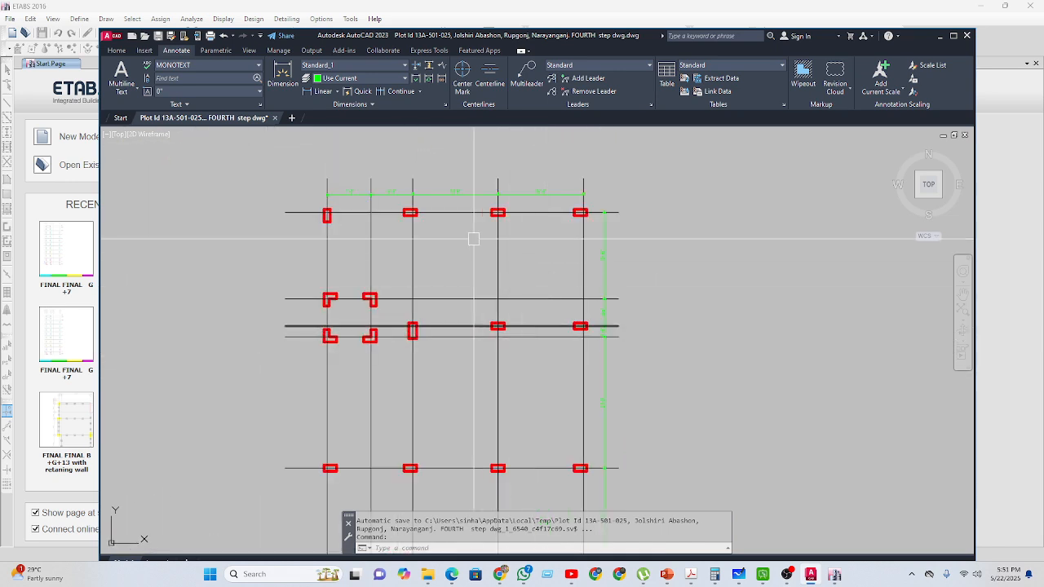
scroll(471, 234, up, 2)
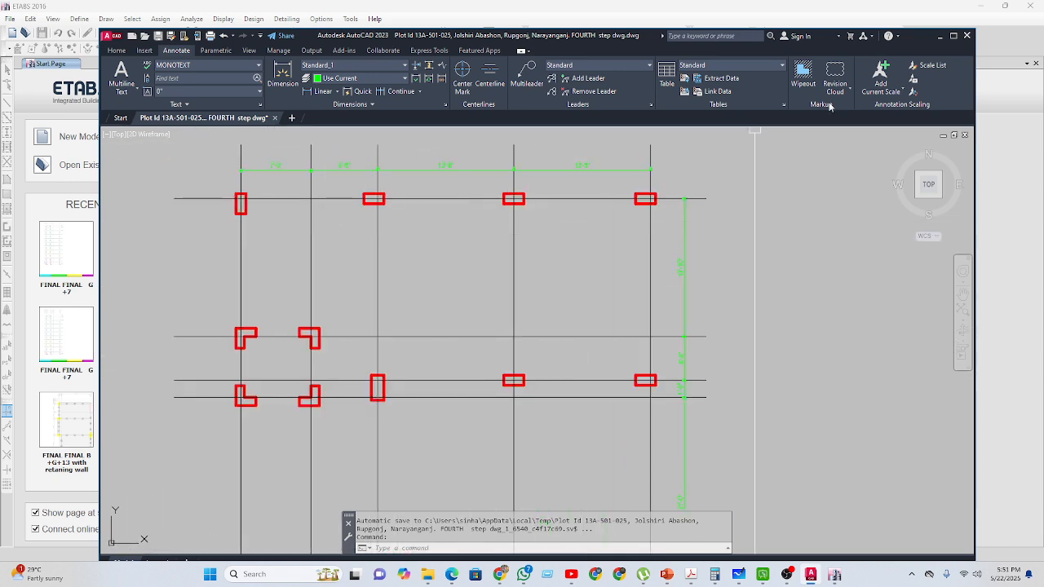
Switch to ETABS, start a new model with settings from a model file, and browse to the source project's folder within NEW-2025.
click(940, 36)
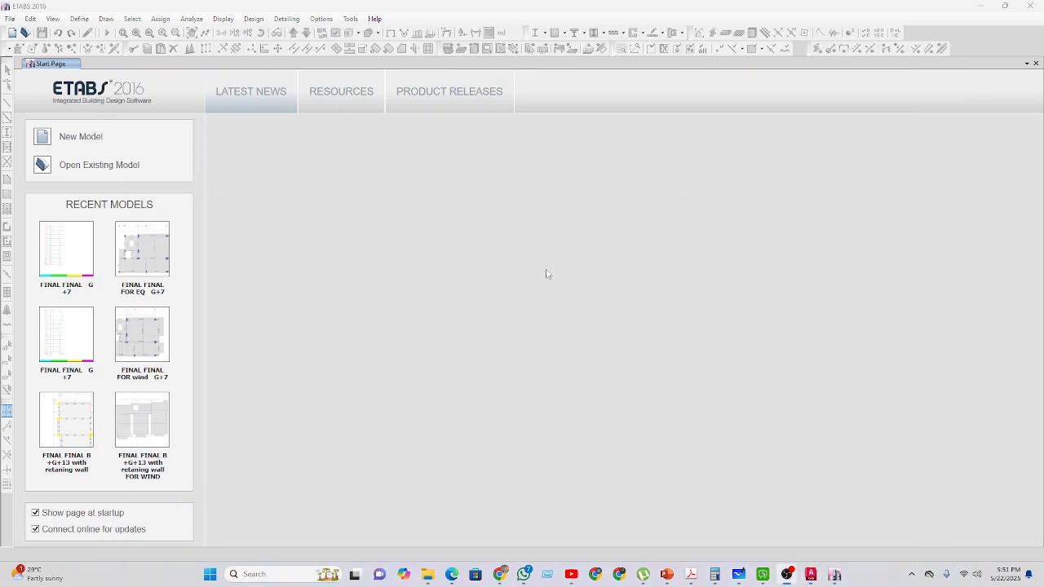
click(46, 138)
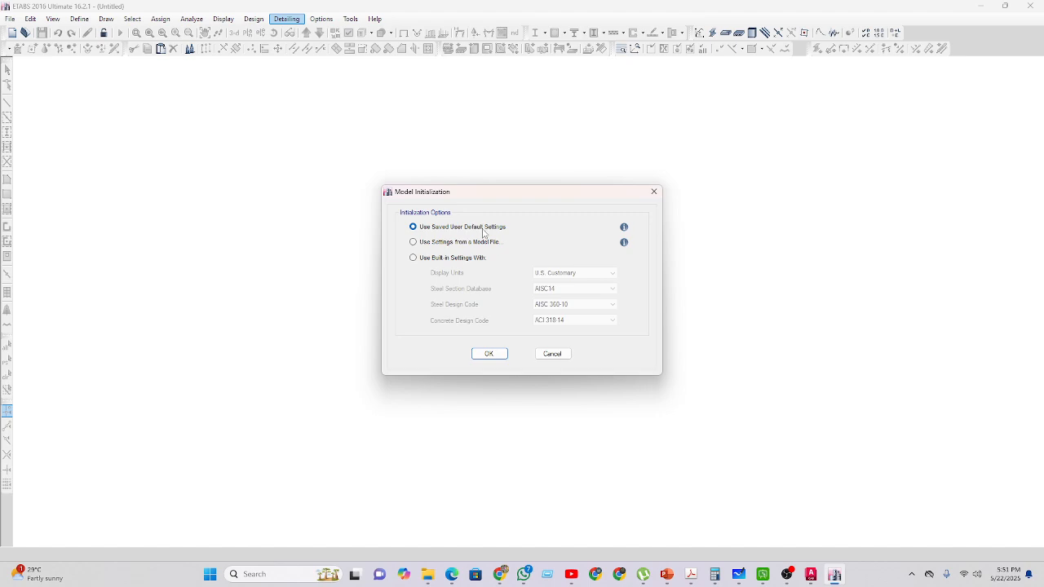
click(429, 248)
click(490, 354)
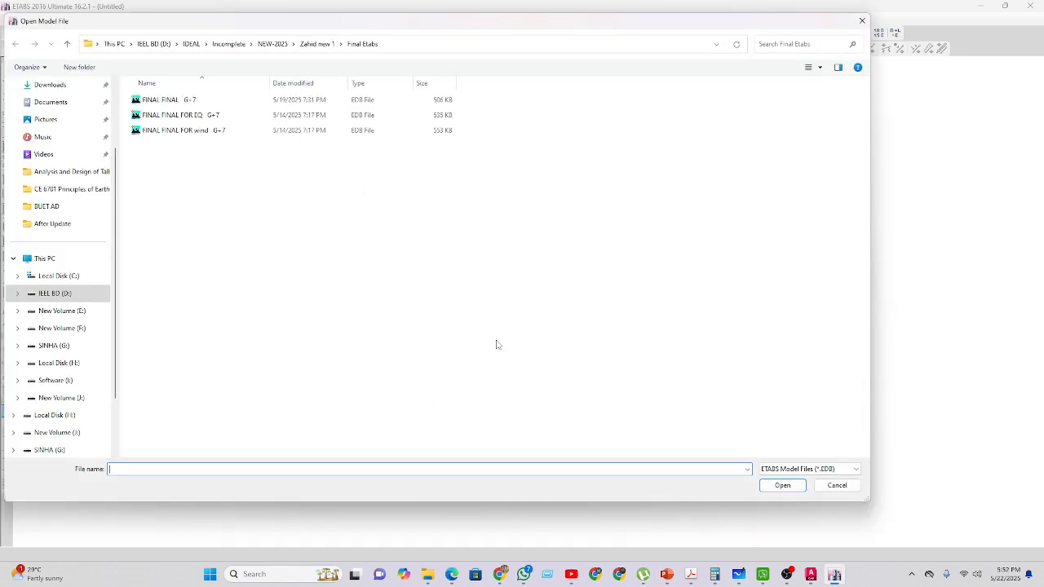
click(277, 44)
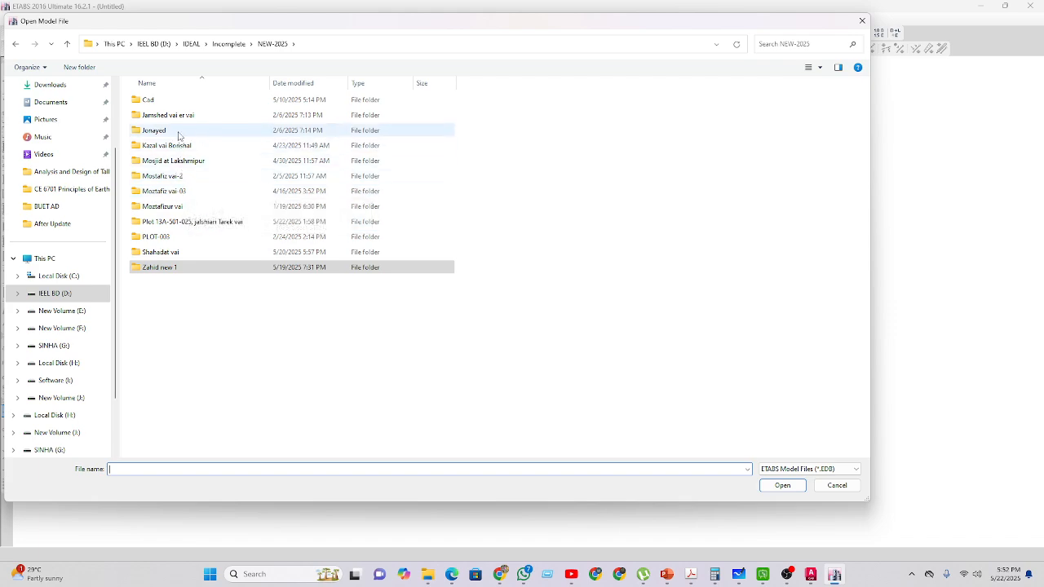
double_click(174, 192)
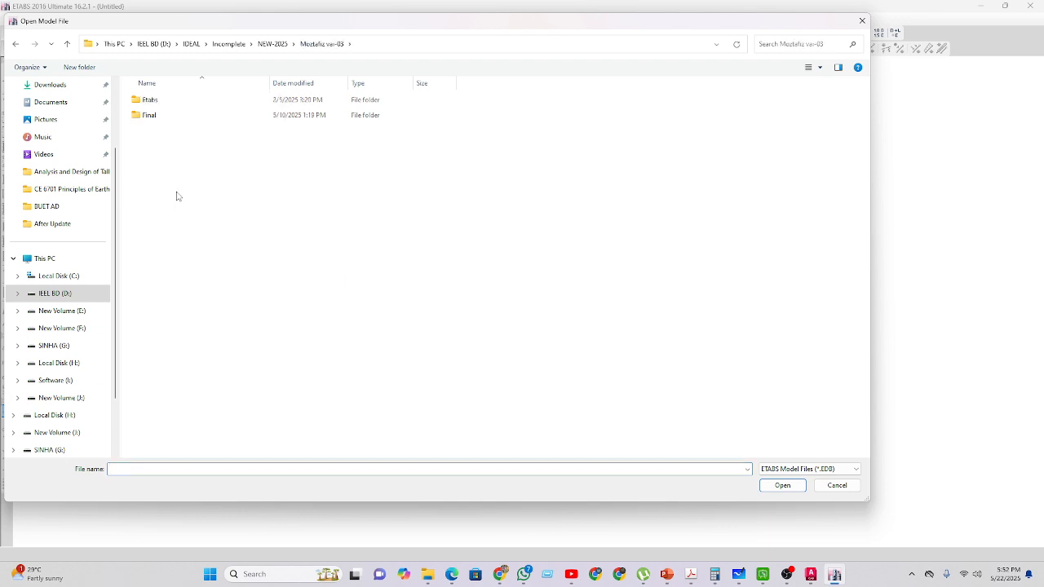
double_click(149, 99)
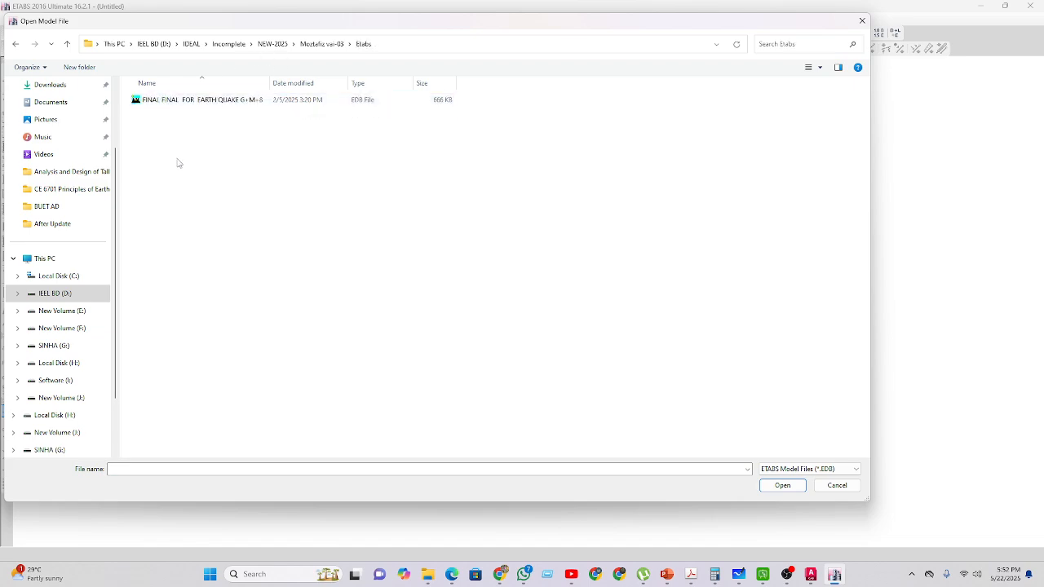
click(241, 104)
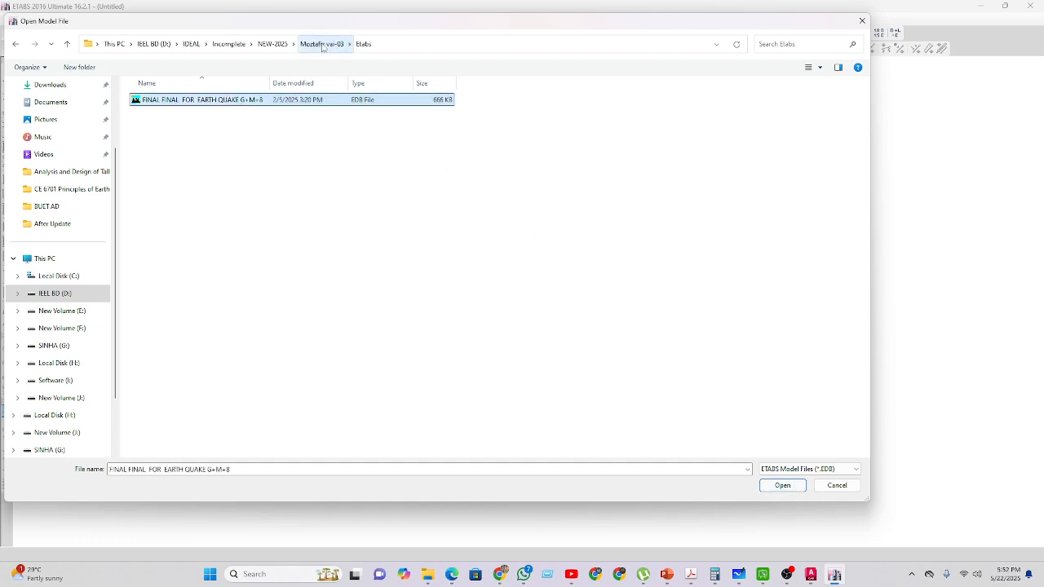
click(322, 46)
Initialize the new model with the settings of FINAL FINAL G+M+8 from the project's Final folder.
double_click(164, 114)
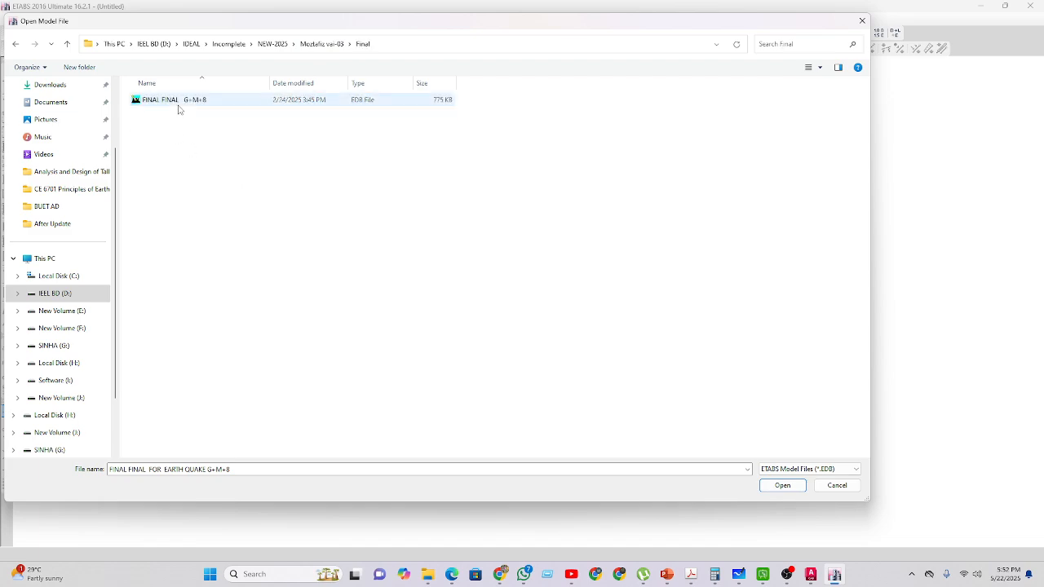
click(178, 102)
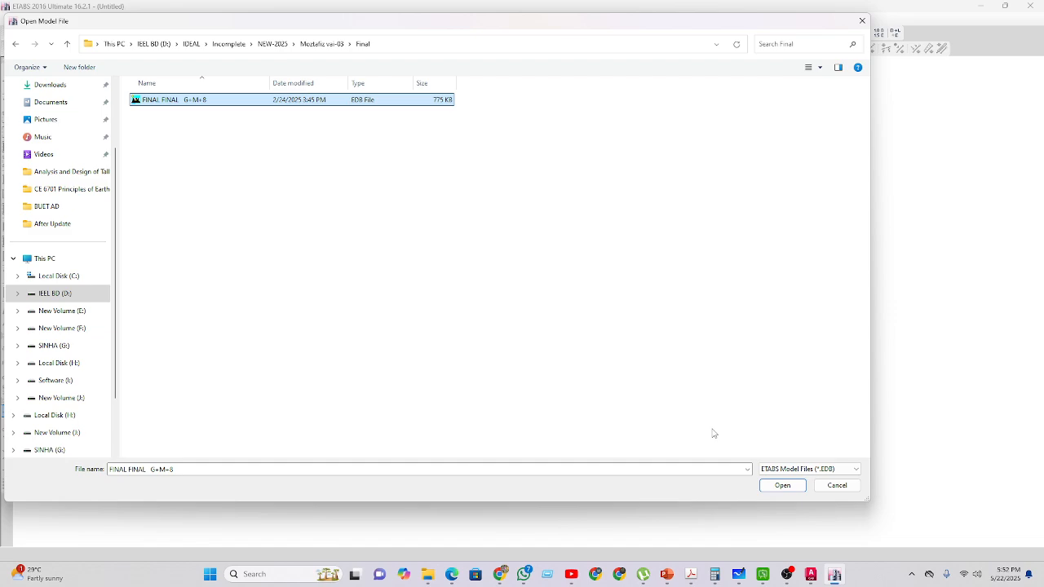
click(795, 488)
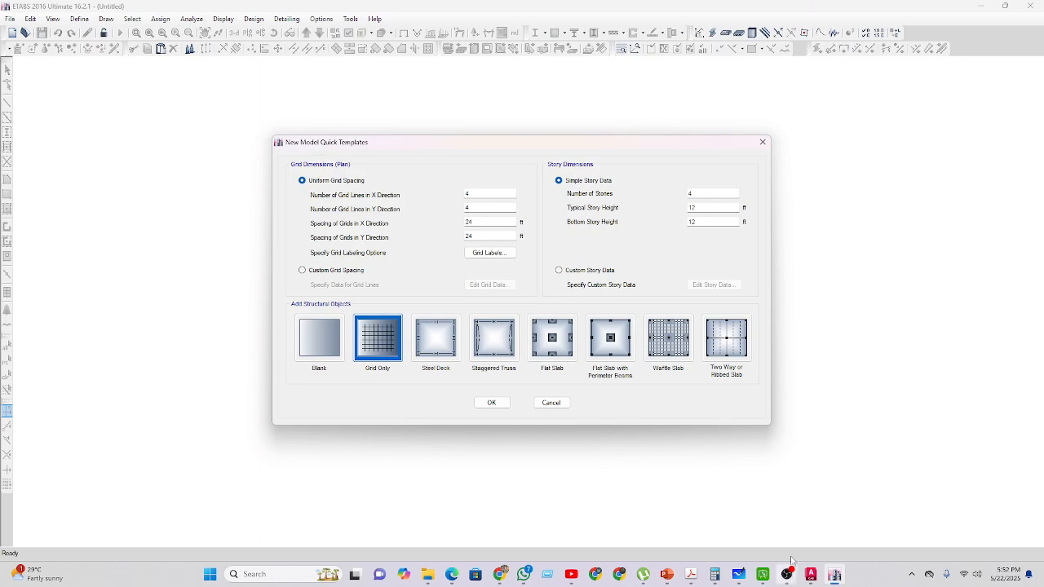
Switch to AutoCAD and inspect the column layout's grid lines and the dimensions between its horizontal grid lines.
click(811, 574)
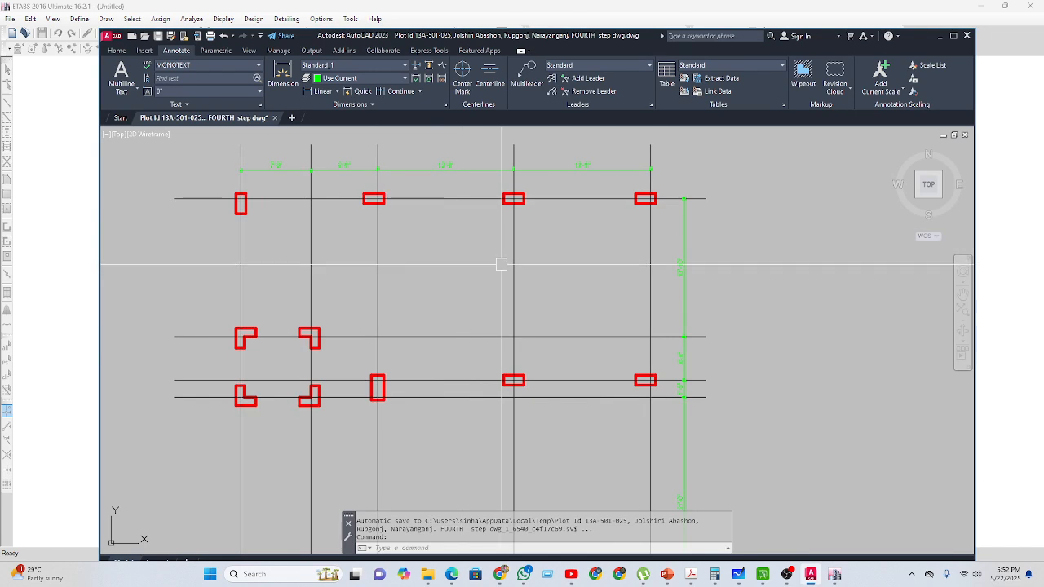
scroll(650, 240, down, 2)
middle_drag(709, 336, 571, 266)
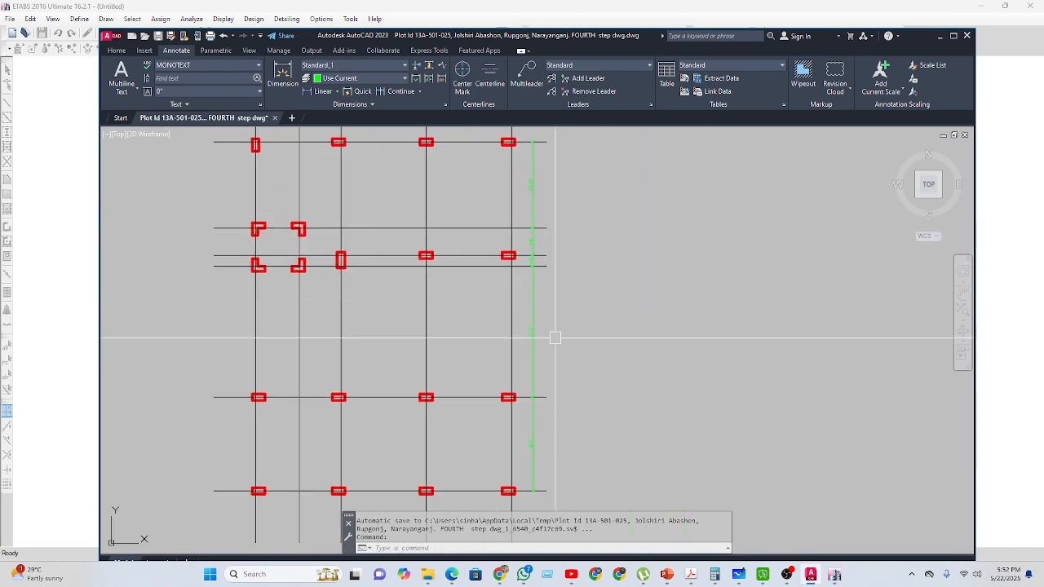
Switch back to ETABS and set the uniform grid to 5 lines in X and 6 lines in Y.
scroll(524, 405, down, 1)
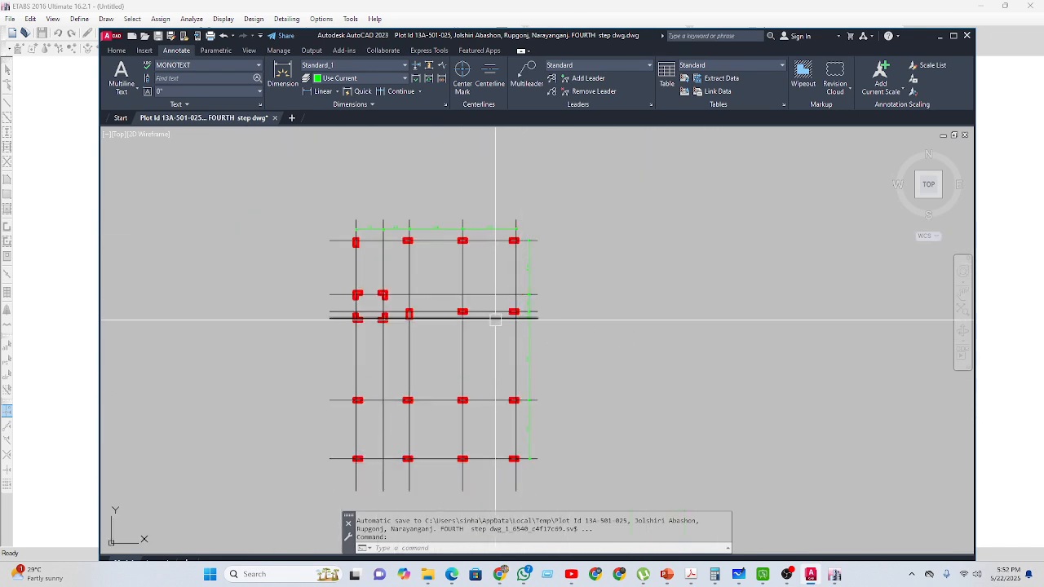
click(940, 36)
click(487, 194)
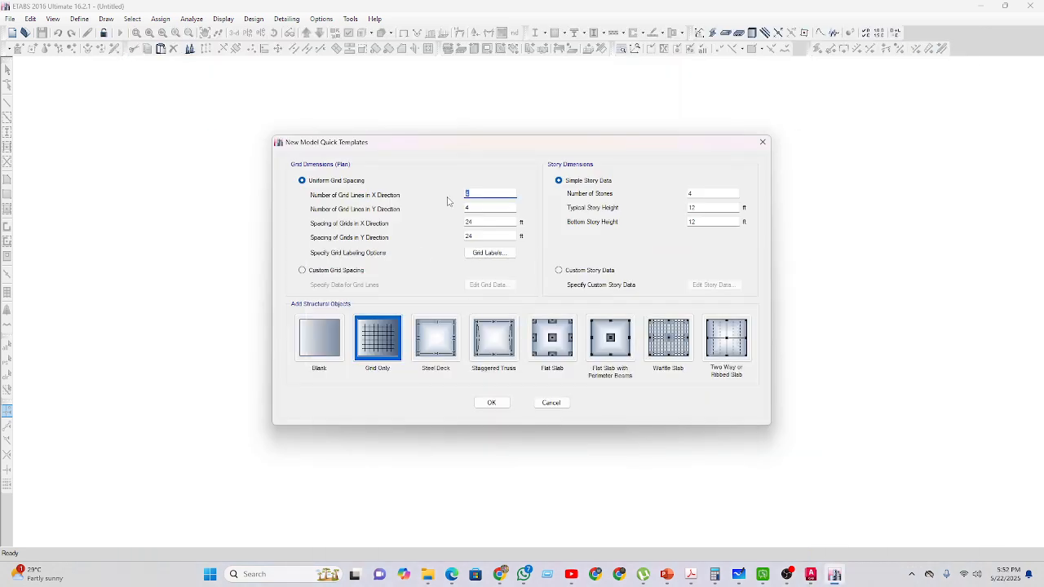
text(5)
key(Tab)
Set the simple story data to 11 stories with a 10 ft typical height and a 5 ft bottom story height.
click(718, 193)
double_click(710, 207)
text(10)
click(718, 225)
click(710, 222)
text(6)
Switch to custom story data and rename the lowest three stories GF, L-1 and L-2 in the Story Data table.
click(578, 272)
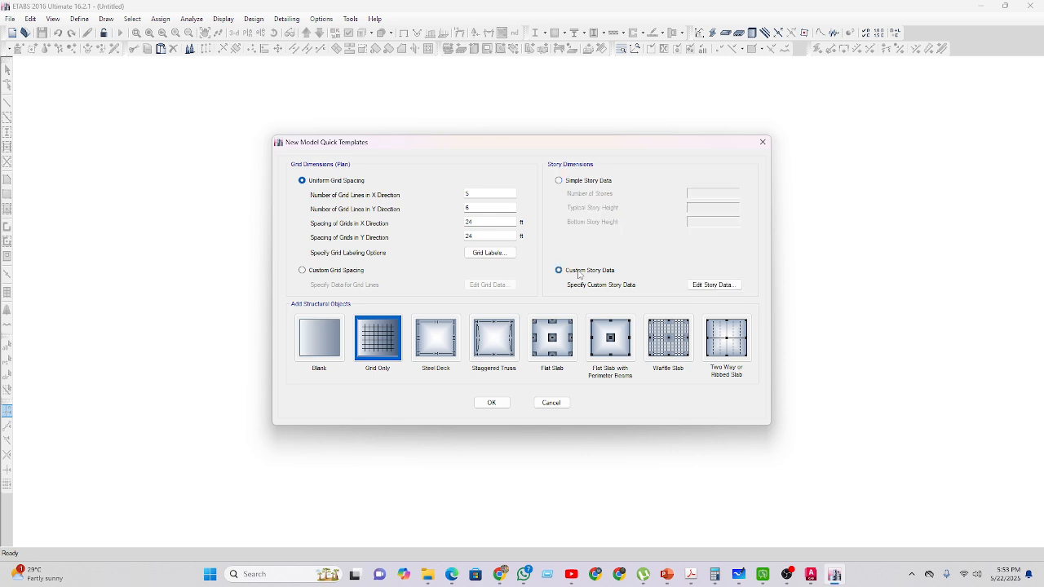
click(707, 286)
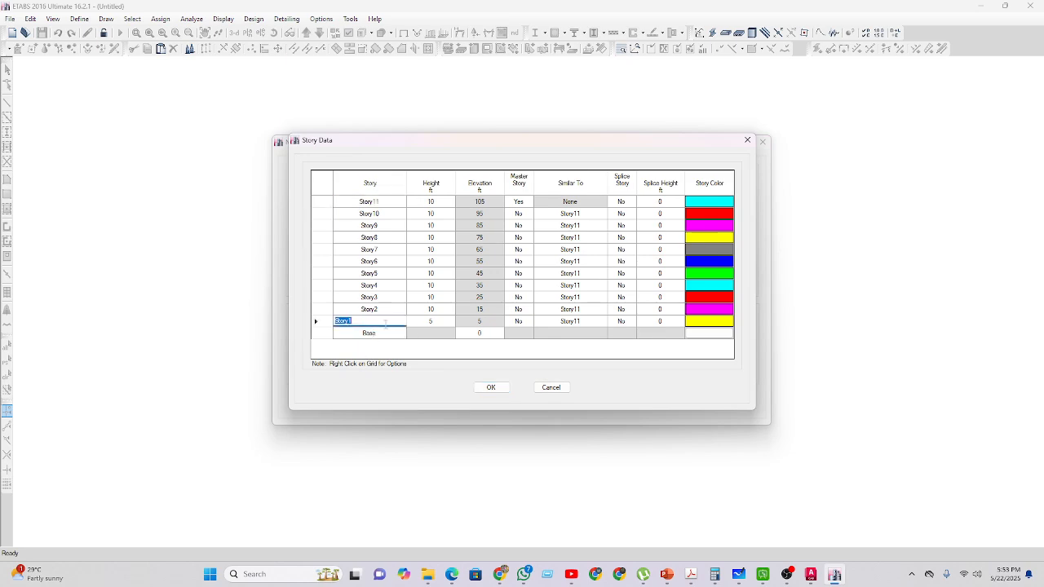
text(a)
text(GF)
click(380, 307)
text(1)
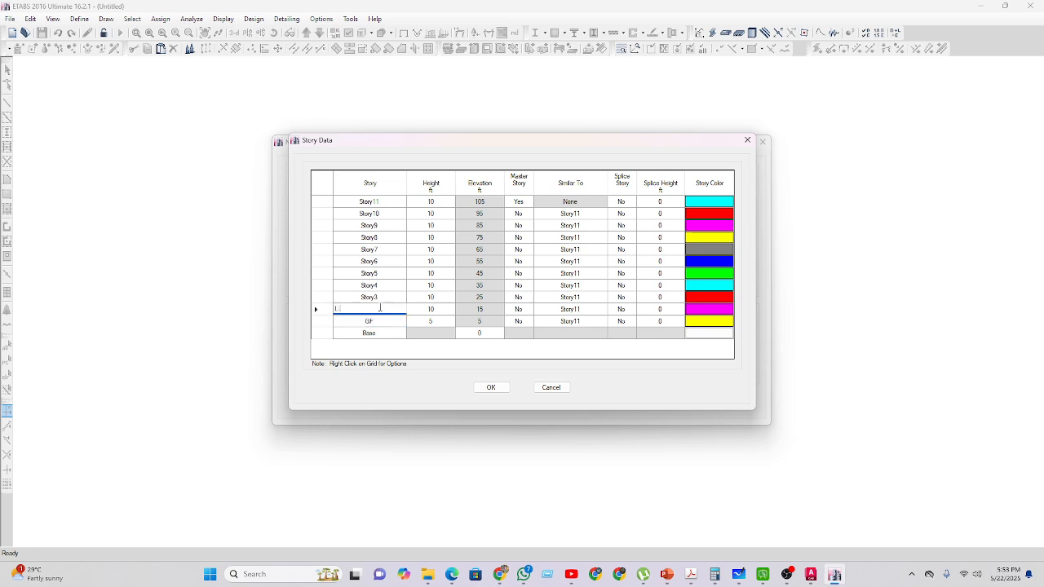
text(-1)
click(379, 297)
text(L-2)
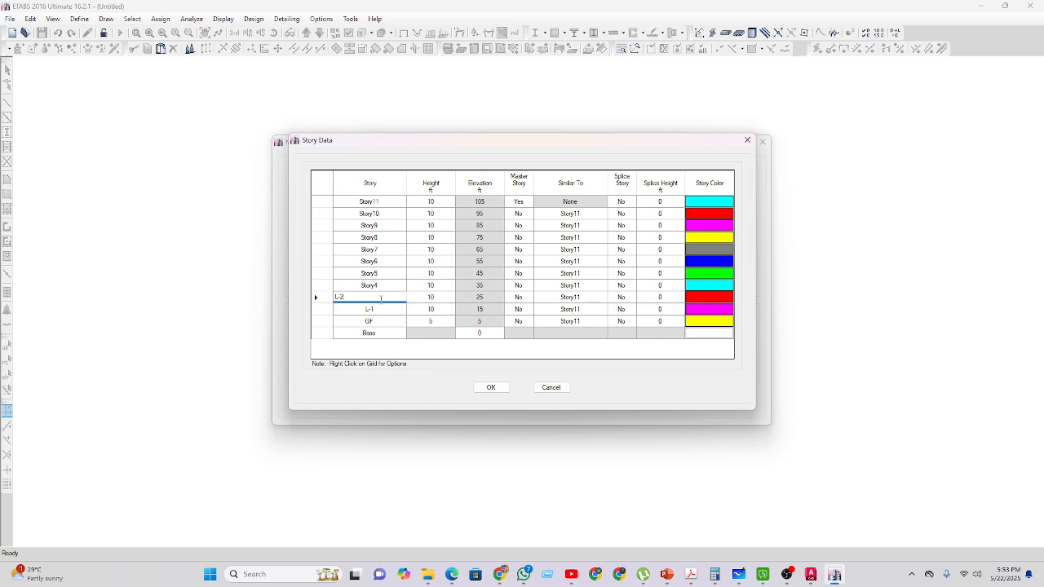
Rename Story4 through Story8 as L-3, L-4, L-5, L-6 and L-7.
click(379, 286)
text(L-3)
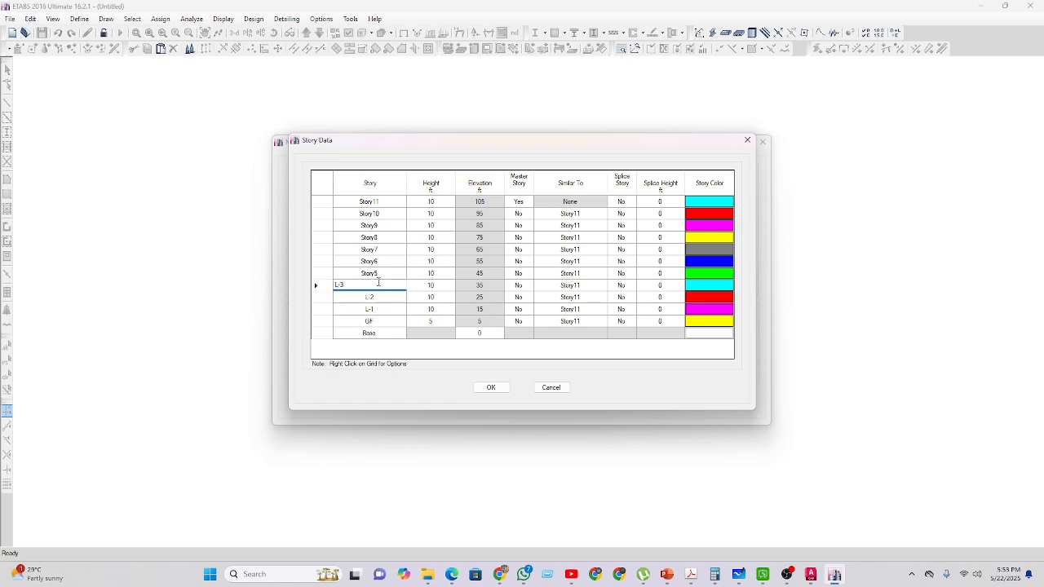
click(377, 277)
text(L-4)
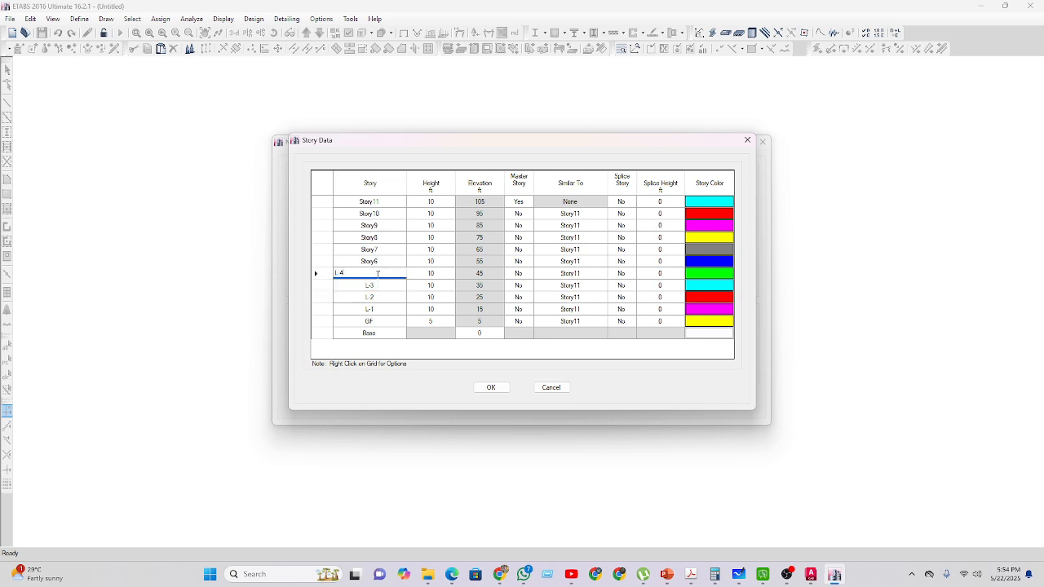
click(375, 261)
text(L-5)
click(377, 249)
text(L-)
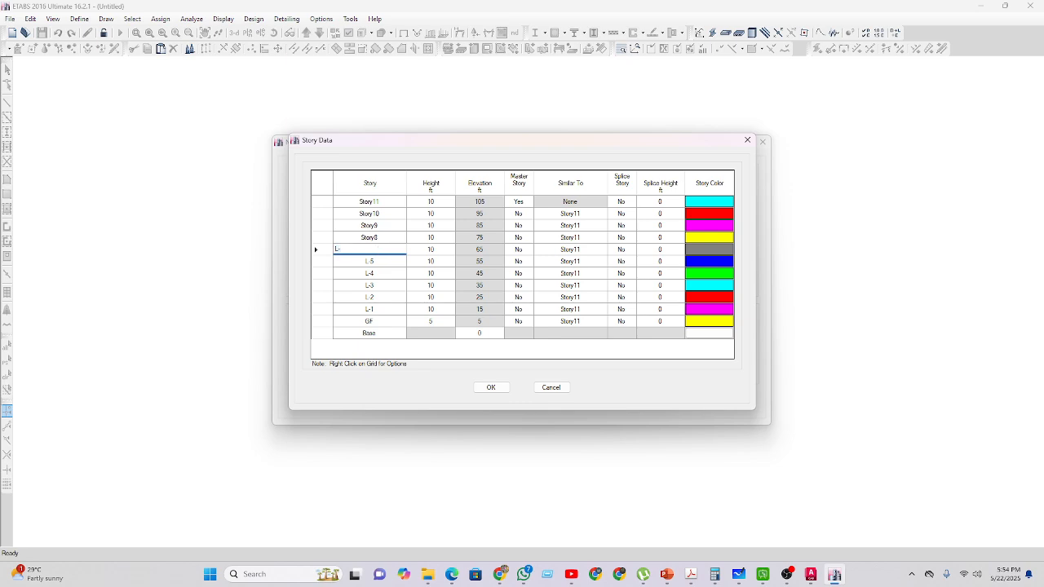
text(6)
click(377, 238)
text(L)
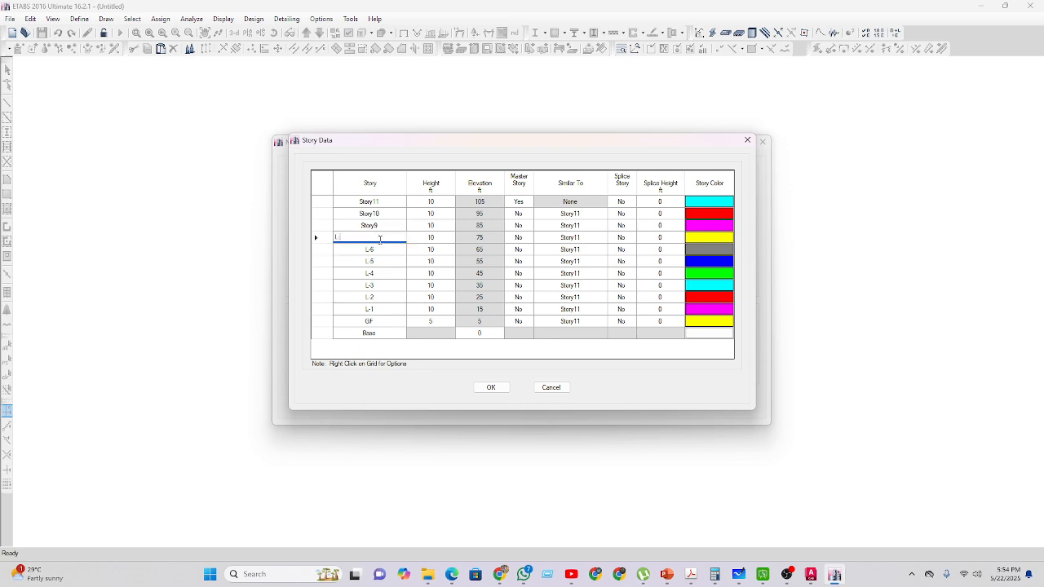
text(-7)
Rename Story9 as L-8 and Story10 as ROOF.
click(377, 226)
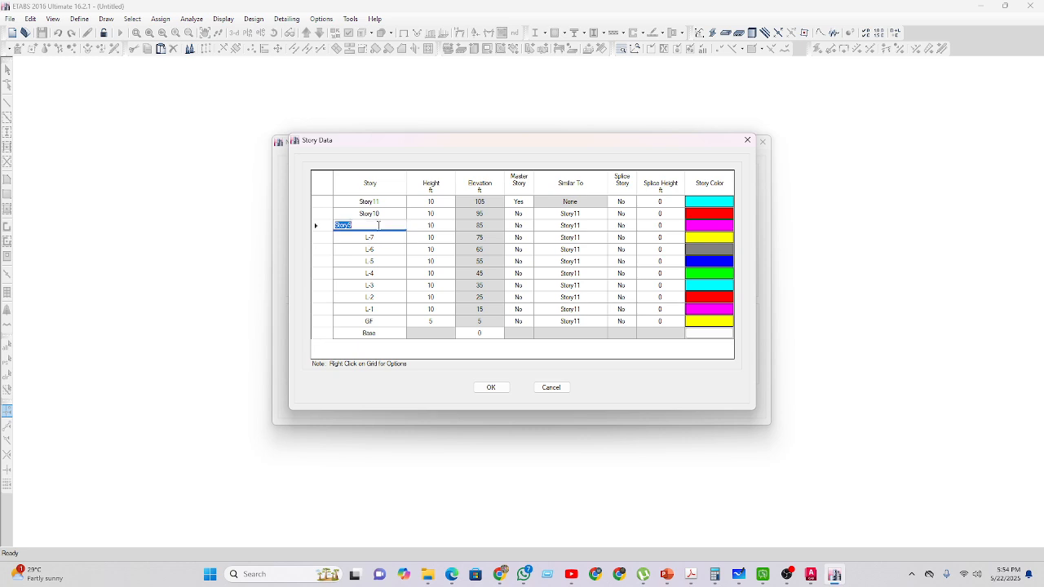
text(L-8)
click(380, 216)
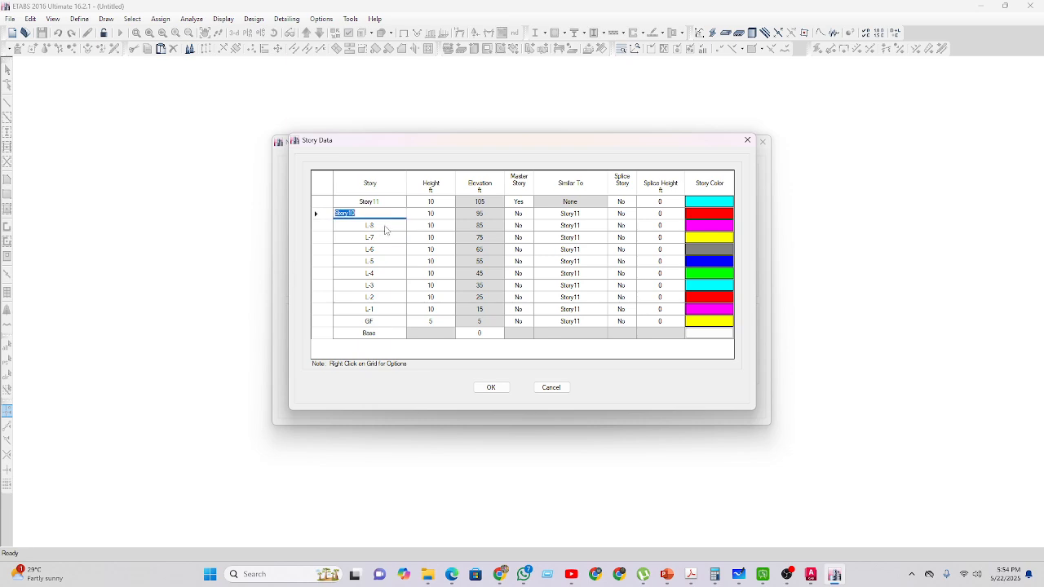
text(ROOF)
click(380, 225)
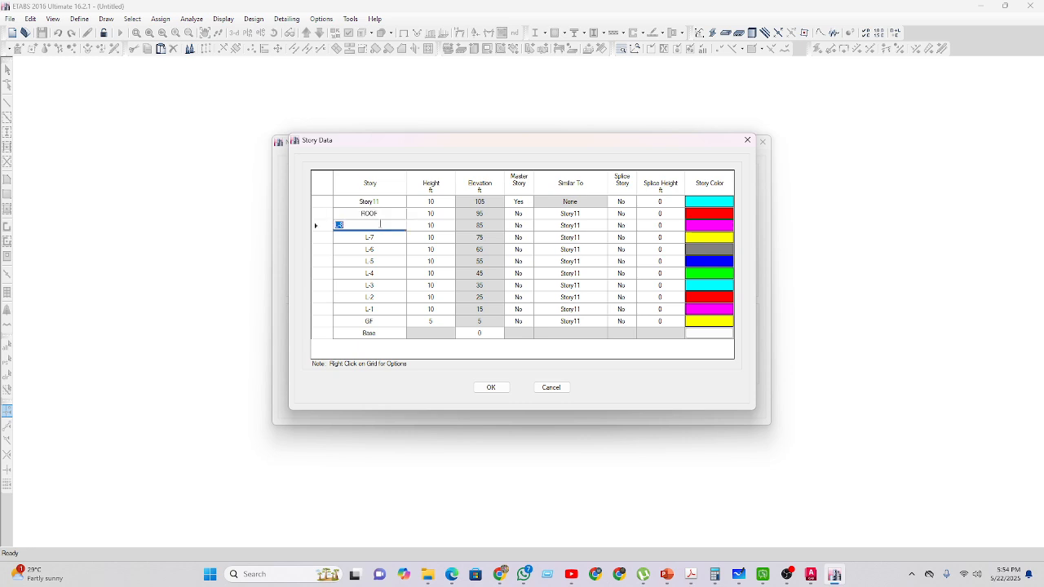
click(383, 213)
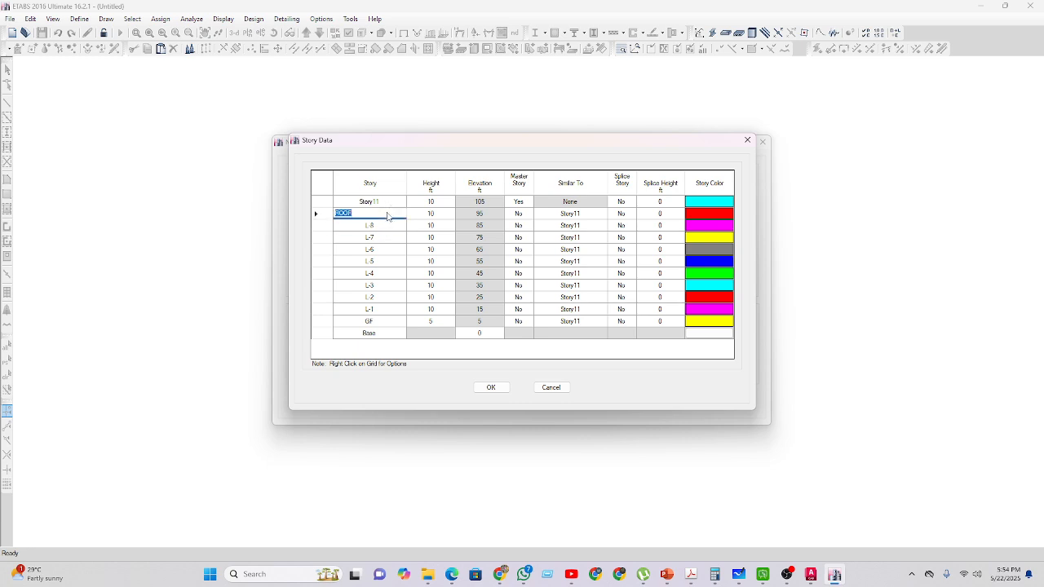
click(379, 225)
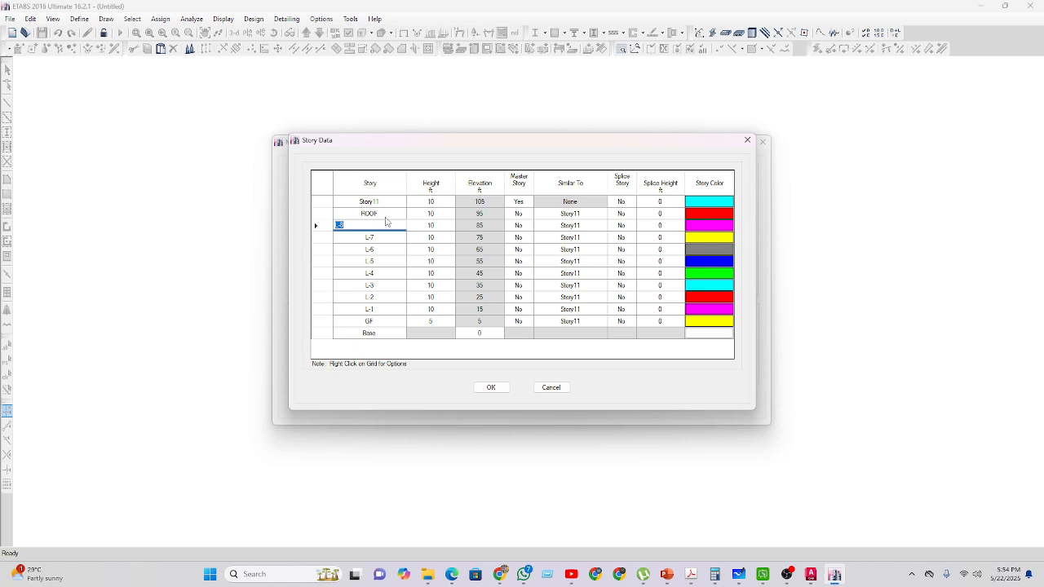
click(389, 214)
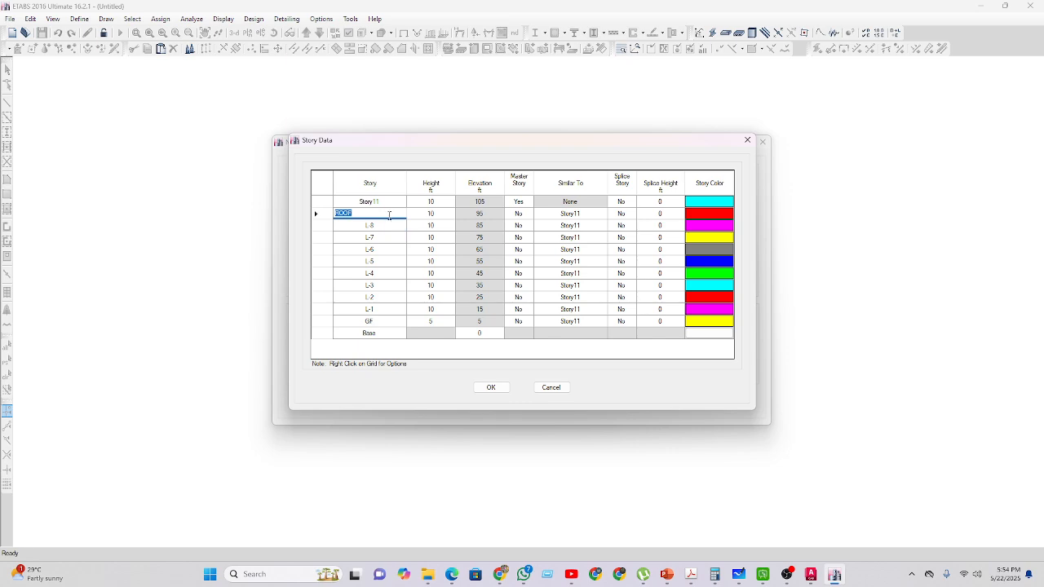
Rename the topmost story, Story11, as PENT.
click(387, 201)
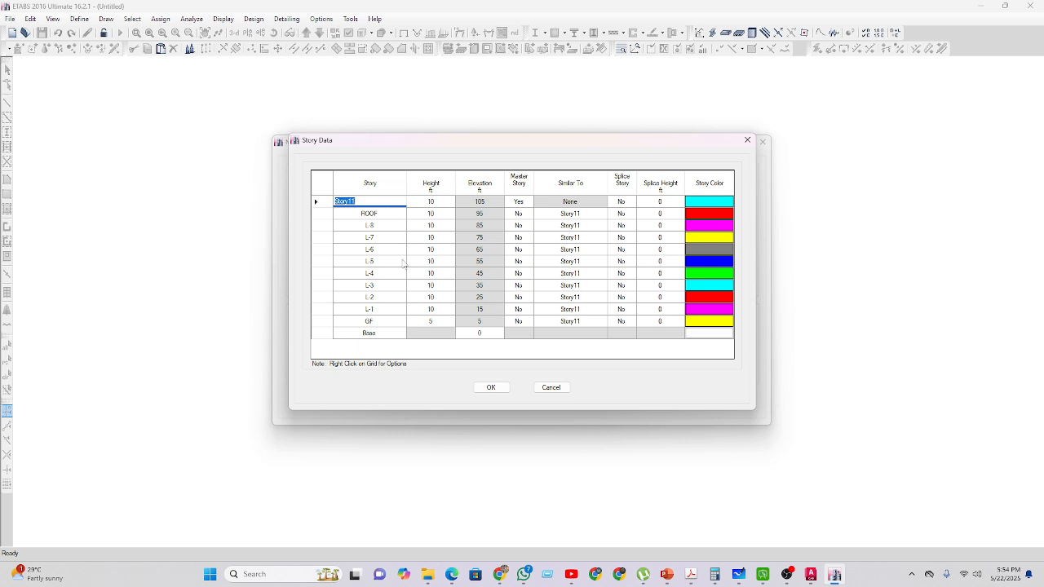
text(PENY)
click(397, 226)
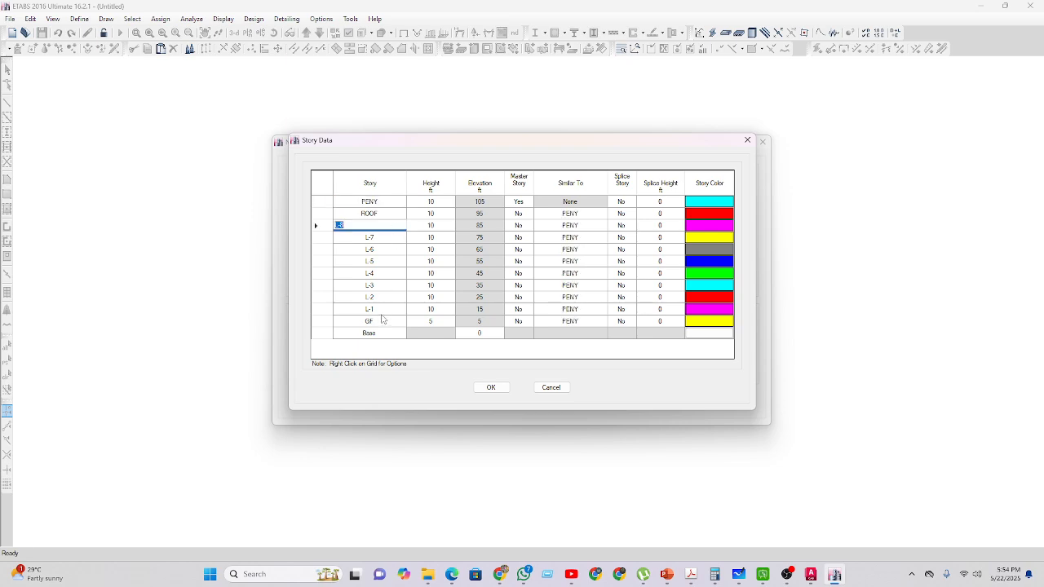
click(392, 215)
click(393, 205)
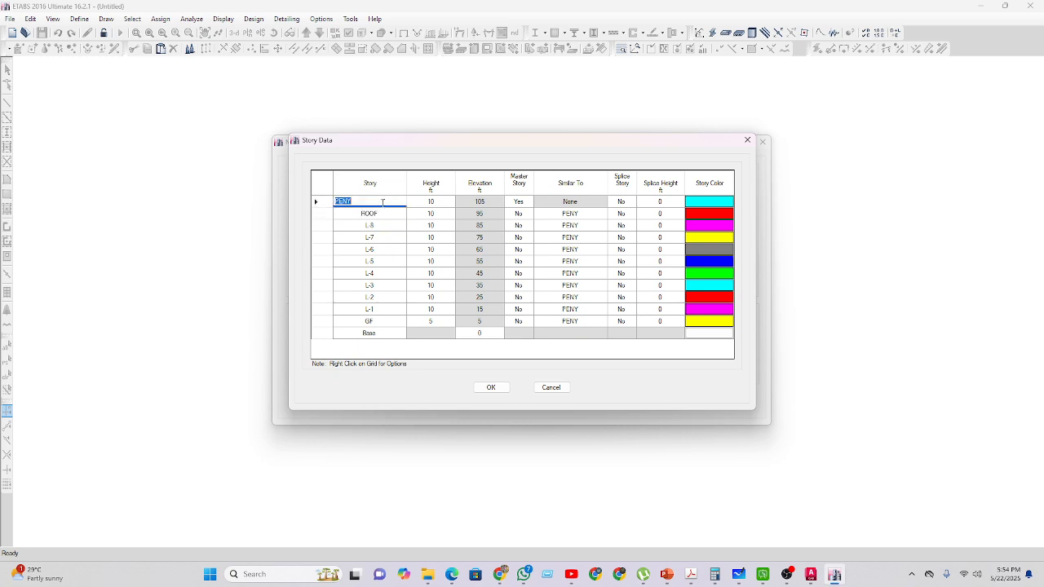
click(383, 202)
text(T)
Try to rename the L-8 story as ROOF.
click(377, 225)
text(ROOF)
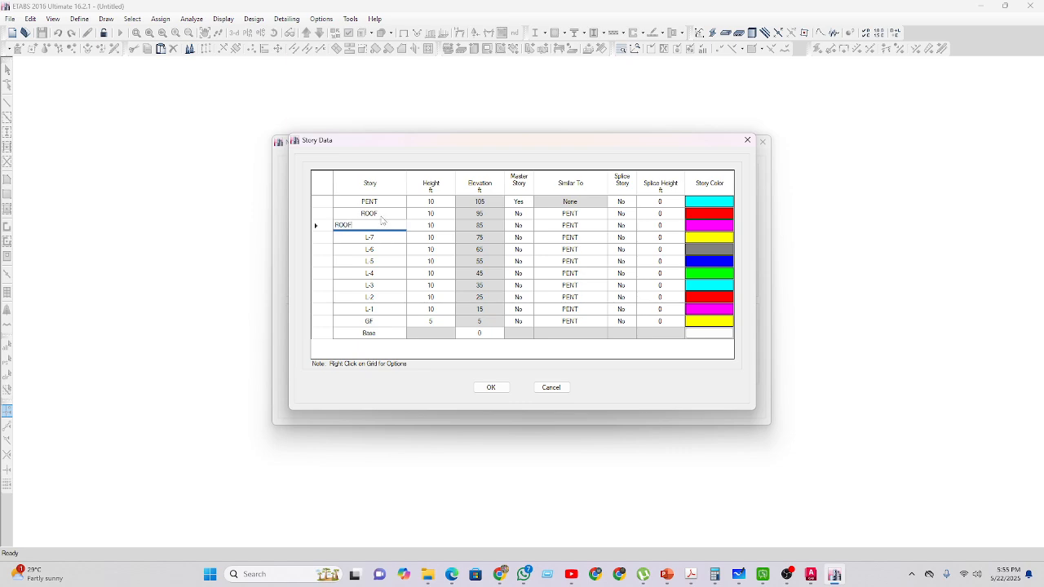
right_click(380, 215)
click(396, 219)
click(391, 214)
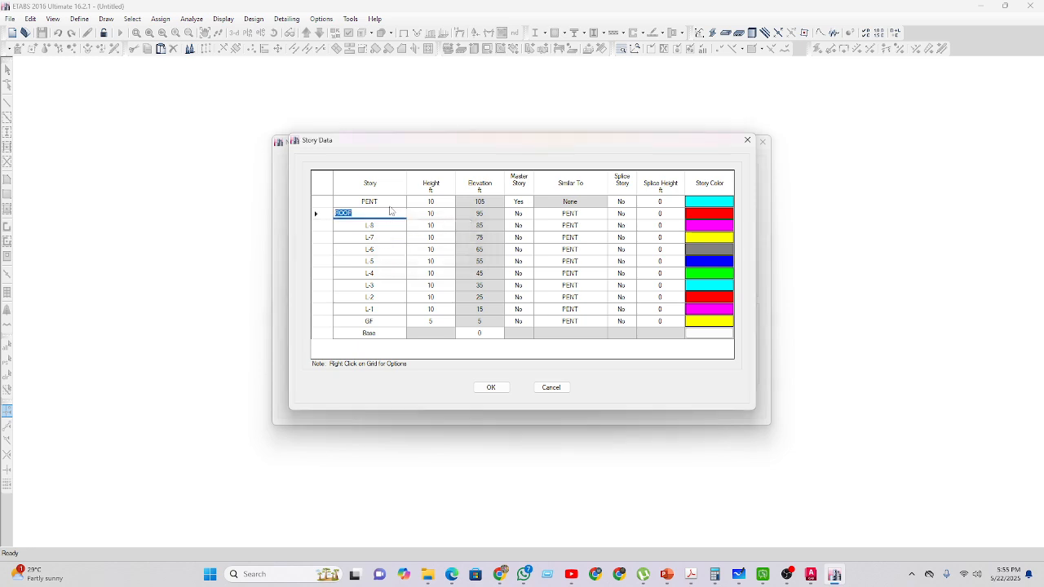
Rename the top three stories, from the highest down, as WT, PENT and ROOF.
click(387, 204)
text(WT)
click(380, 213)
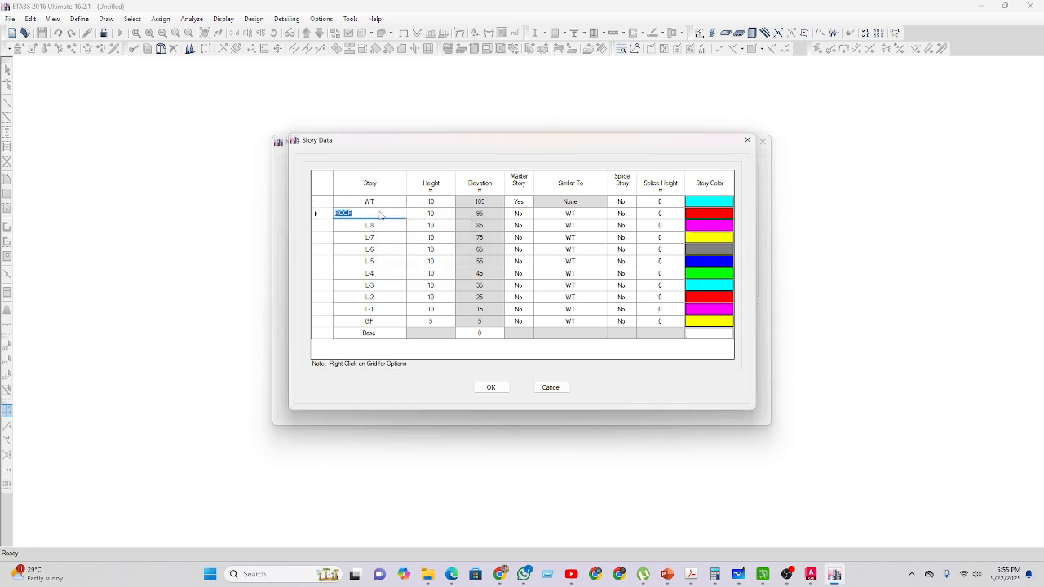
text(PENT)
click(379, 224)
text(ROOF)
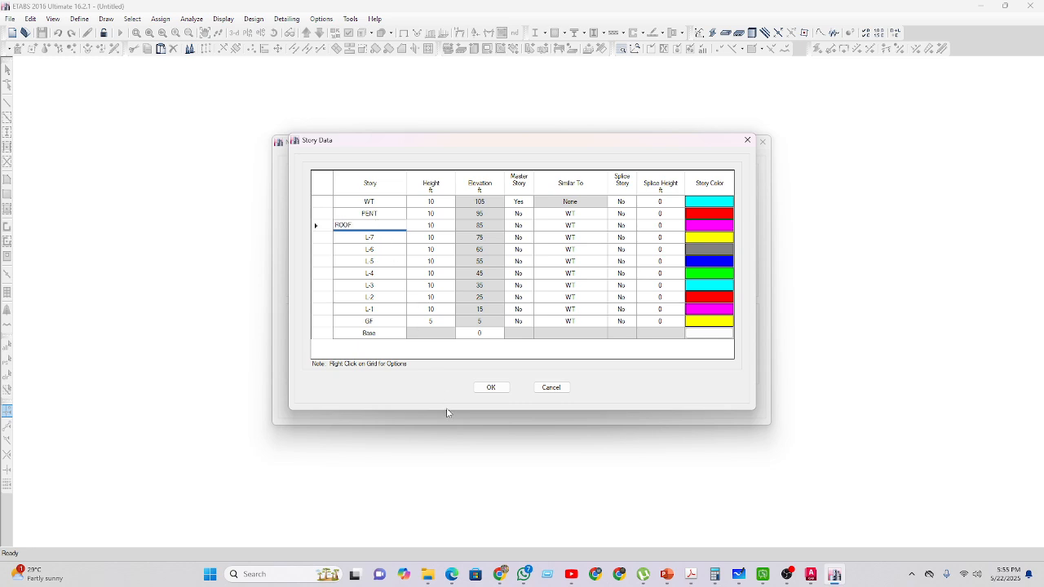
Set the story heights to 16 ft for L-1, 8.5 ft for PENT and 4.5 ft for WT, and accept the story data.
click(435, 312)
text(16)
click(440, 212)
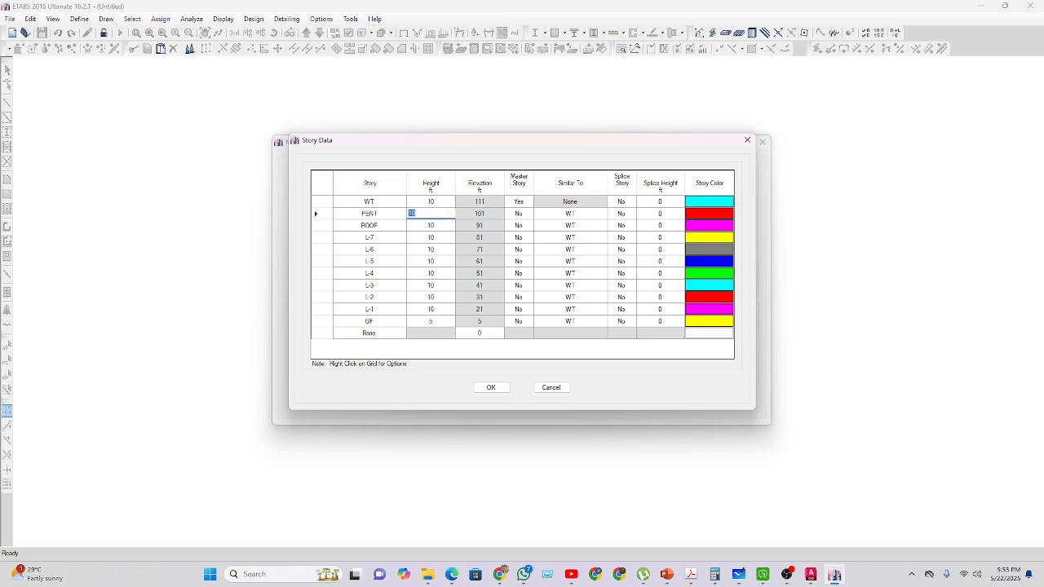
text(8.5)
click(440, 201)
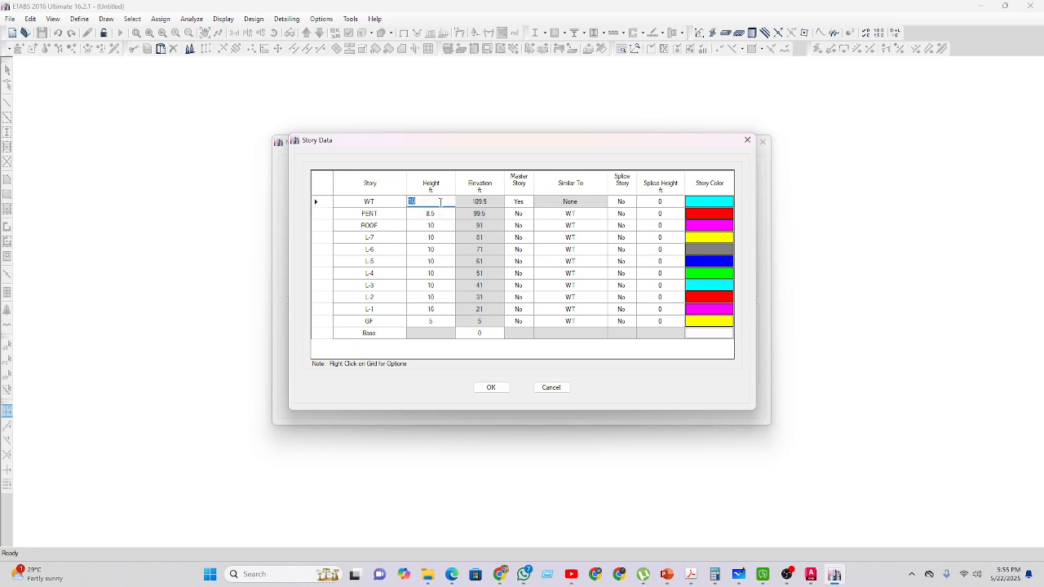
text(4.5)
click(400, 336)
click(492, 387)
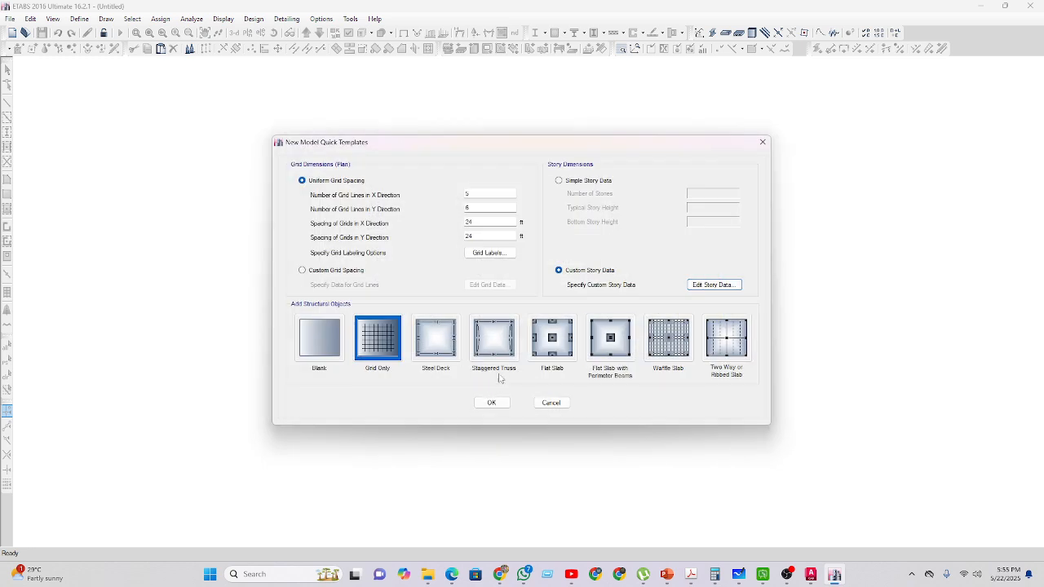
Switch to custom grid spacing, open its grid data for editing, and display the grid data as spacing.
click(329, 272)
click(487, 285)
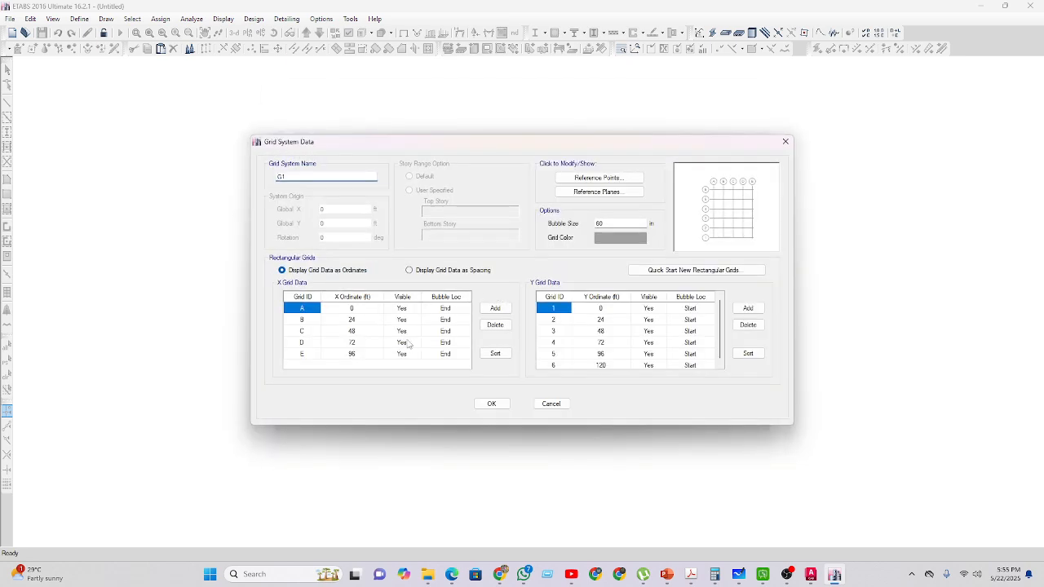
click(411, 270)
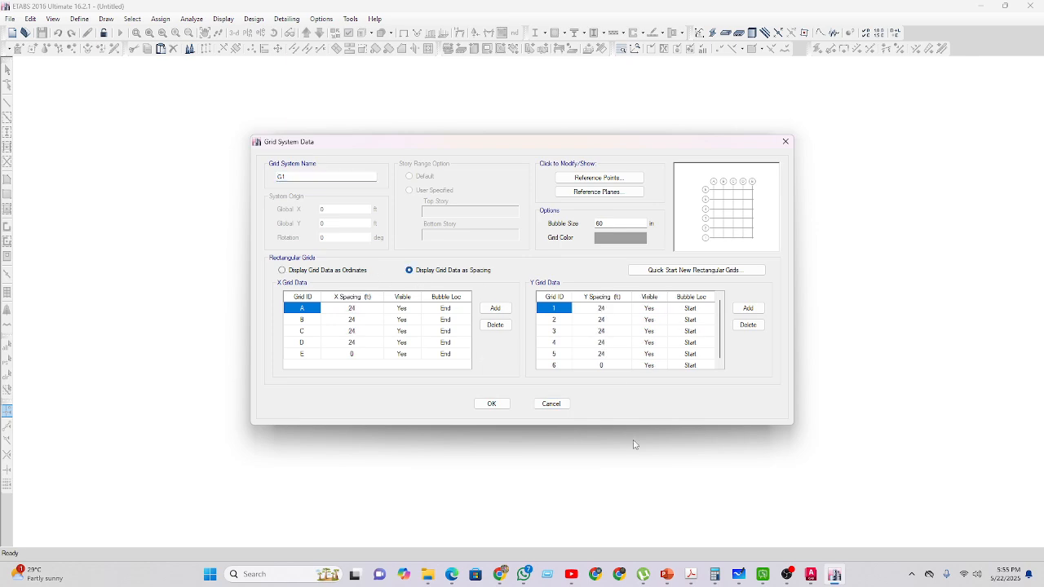
Switch to AutoCAD, read the dimensions between the vertical grid lines of the column layout, and return to ETABS.
click(810, 575)
scroll(380, 252, up, 6)
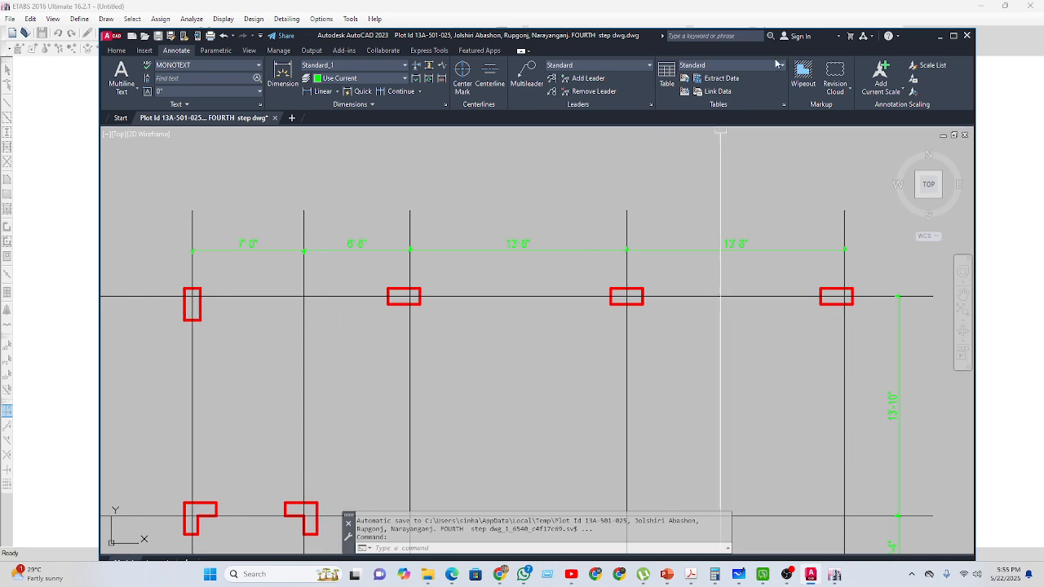
click(941, 36)
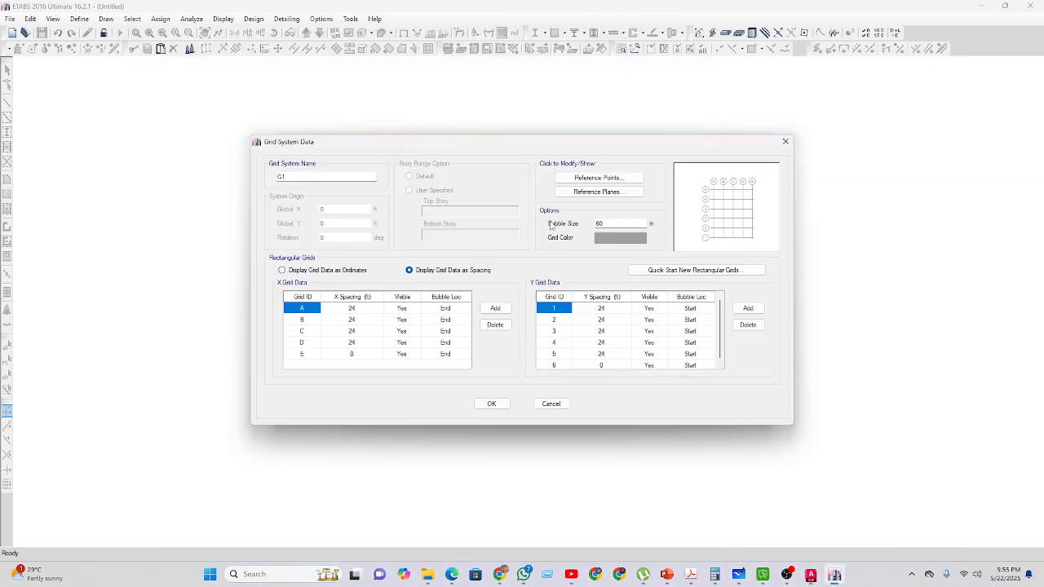
Set the X grid spacings to 7 ft for A, 6.67 ft for B, and 13.67 ft for both C and D.
click(357, 309)
text(7)
click(361, 321)
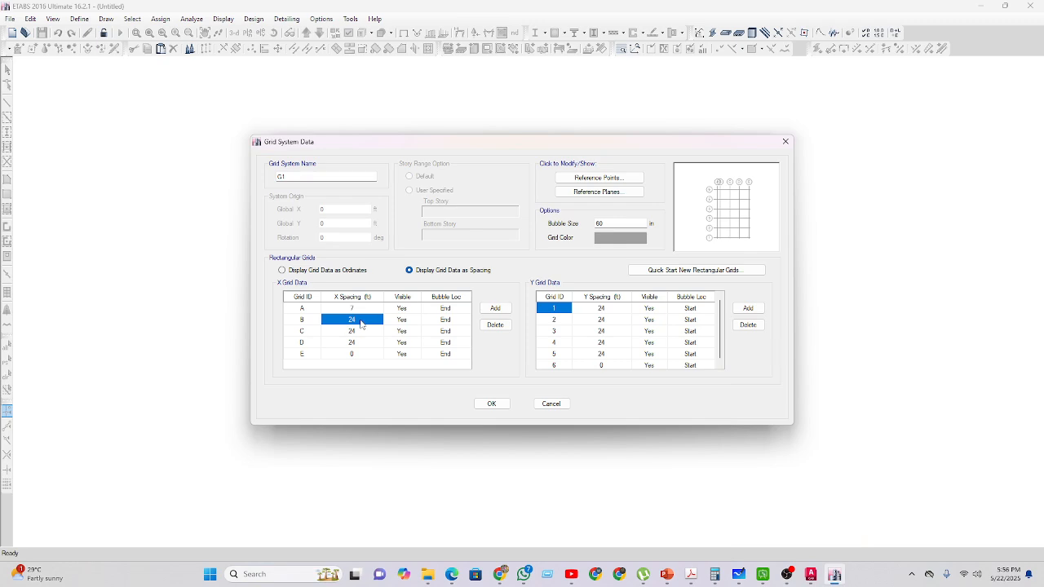
text(6.67)
click(364, 331)
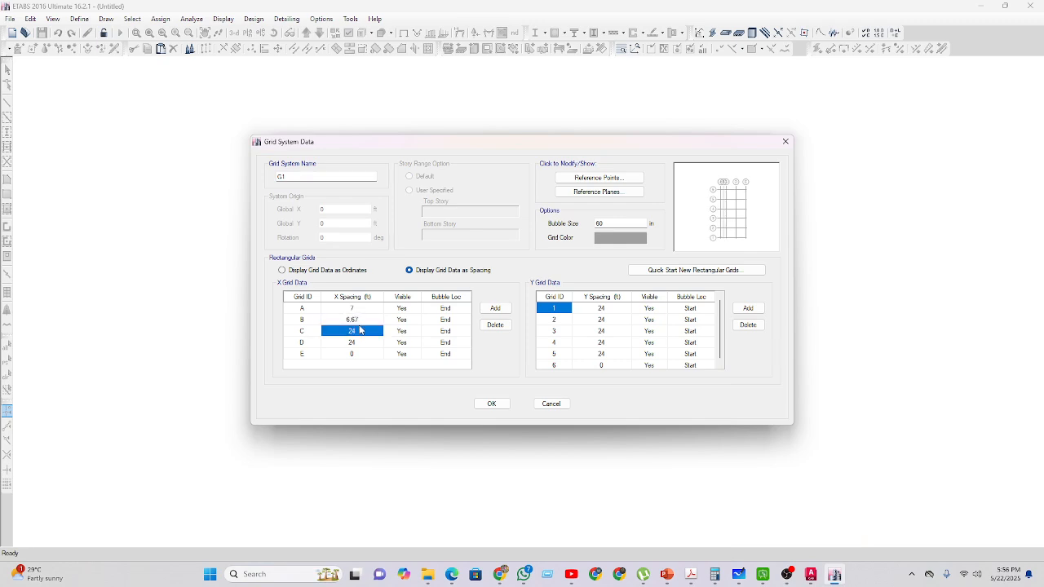
text(13.67)
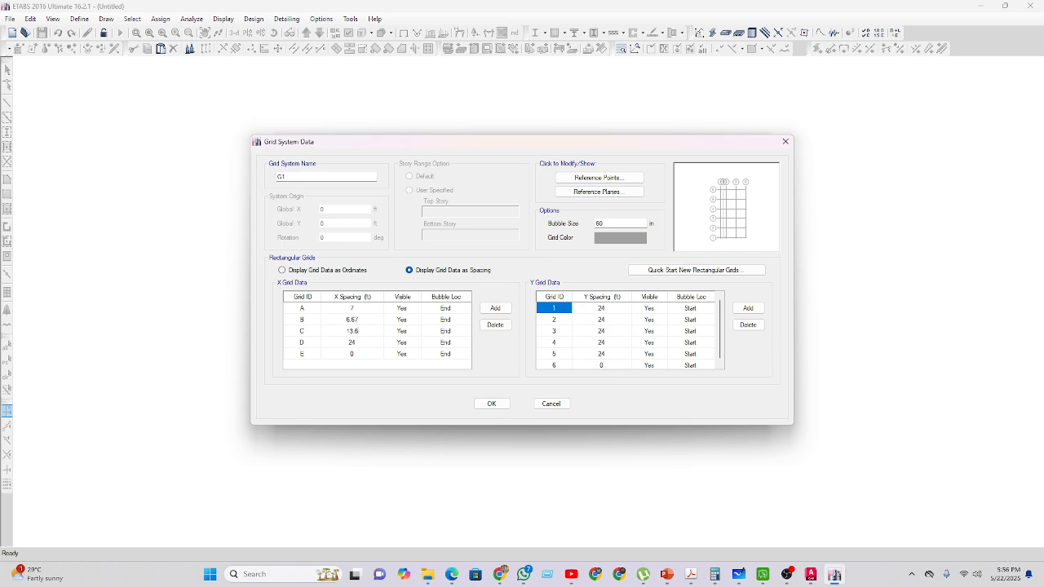
click(364, 344)
text(13)
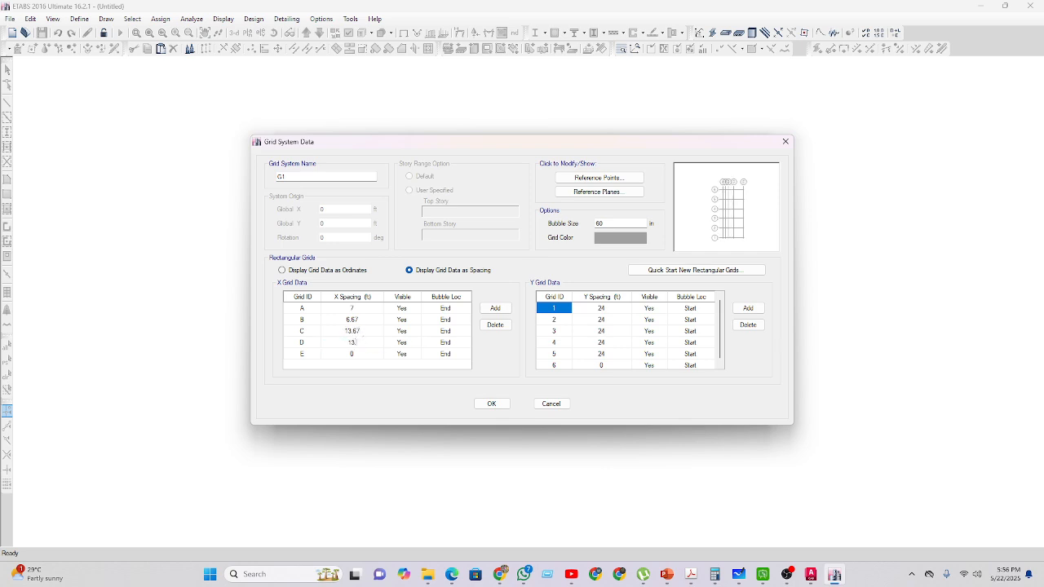
text(.67)
click(604, 310)
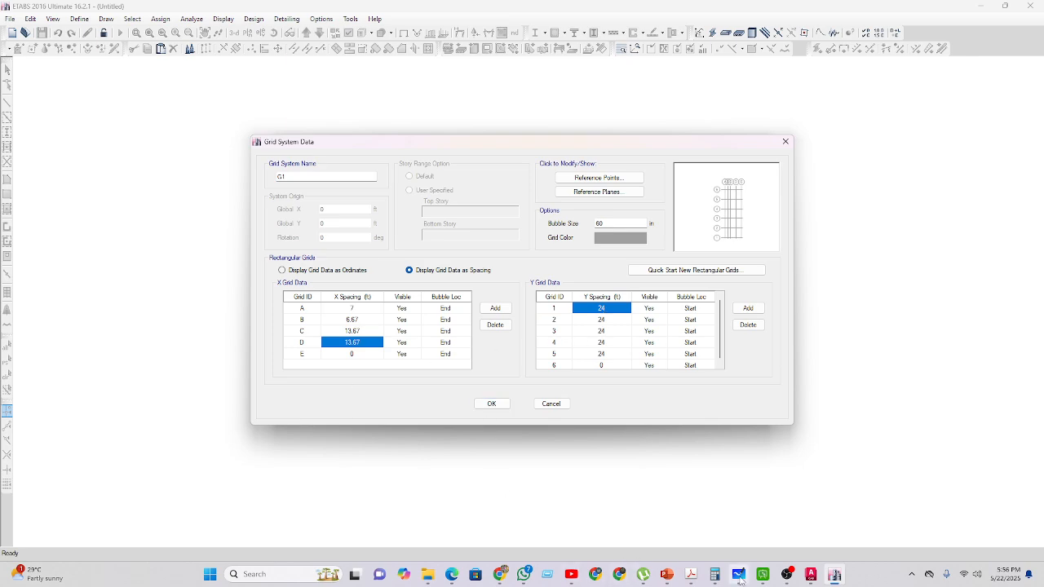
Switch to AutoCAD, read the dimensions between the horizontal grid lines of the column layout, and return to ETABS.
click(811, 575)
scroll(469, 296, down, 4)
middle_drag(468, 275, 339, 171)
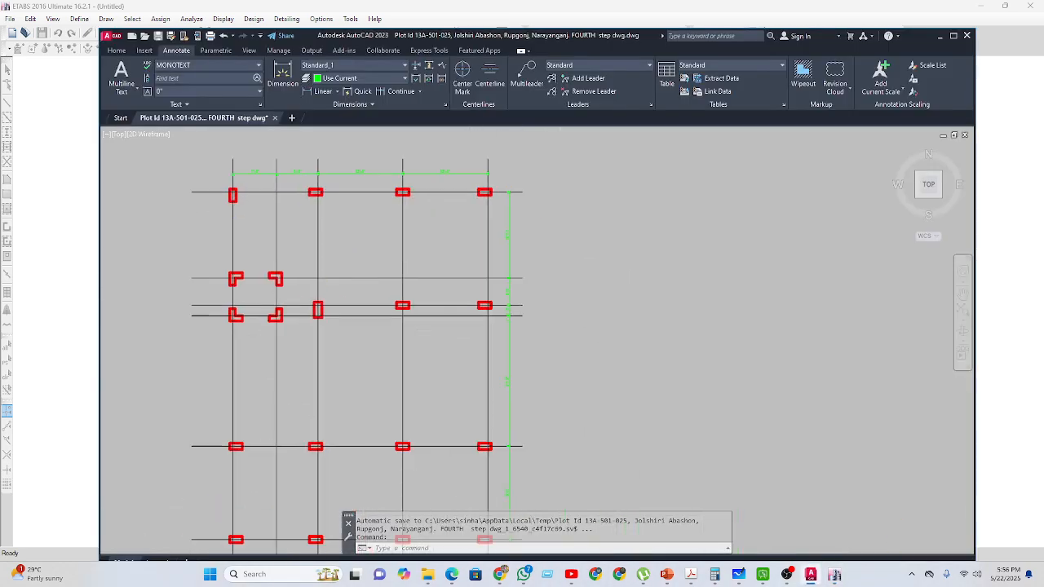
middle_drag(510, 478, 477, 323)
scroll(478, 377, up, 4)
middle_drag(519, 280, 530, 349)
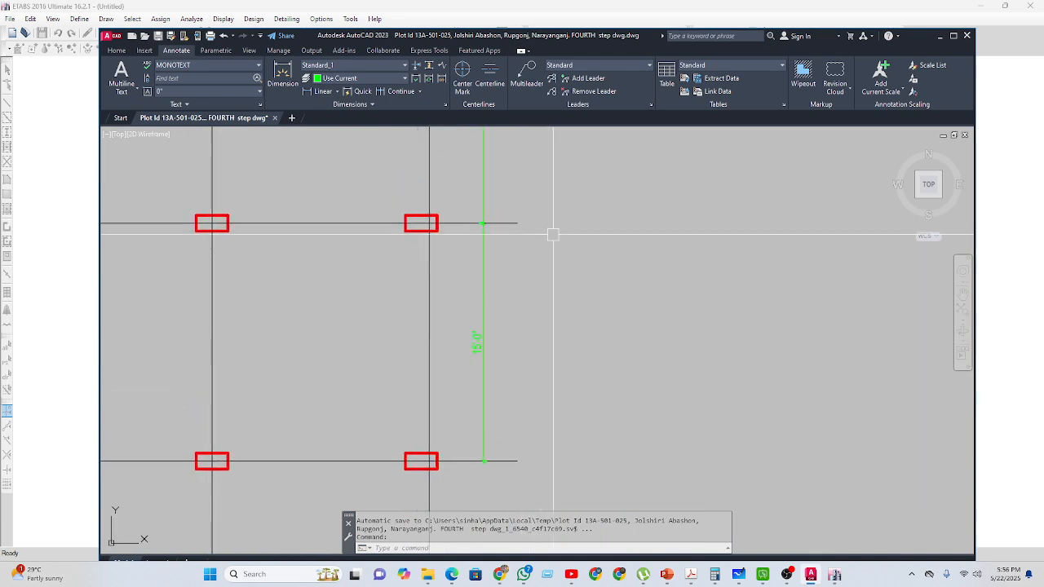
middle_drag(553, 218, 555, 414)
middle_drag(557, 264, 551, 477)
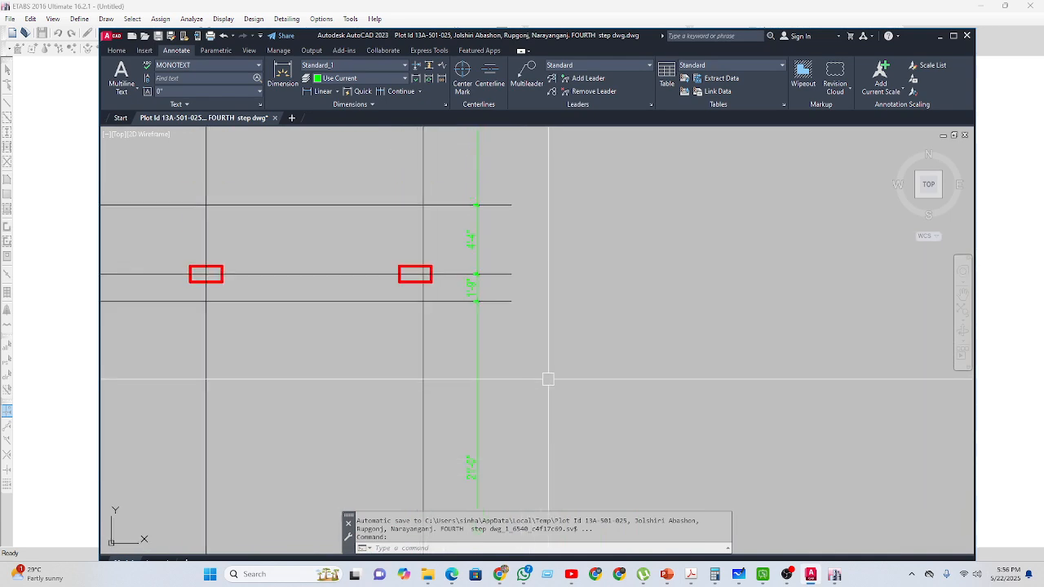
middle_drag(547, 336, 544, 391)
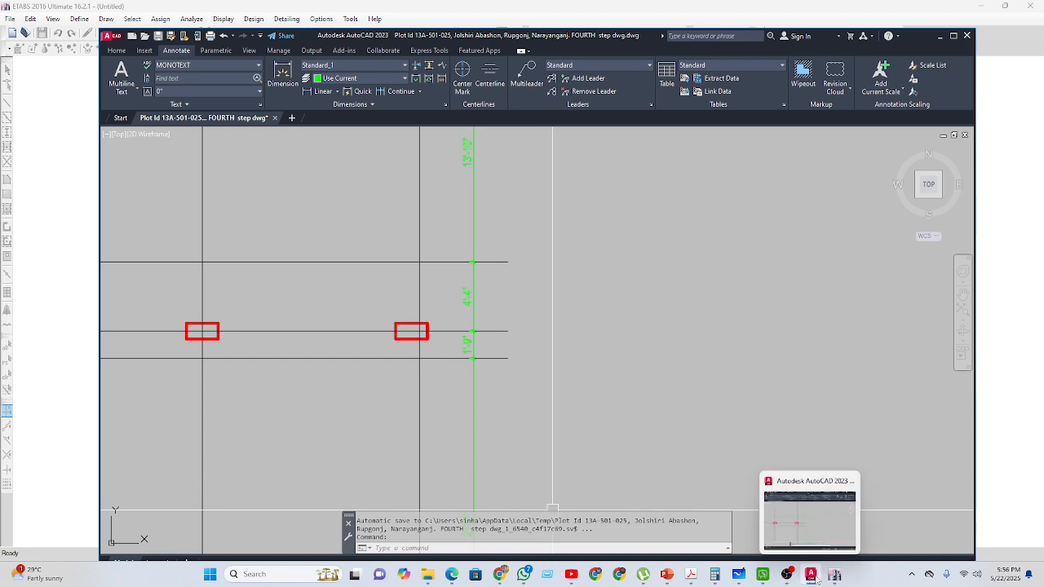
click(816, 577)
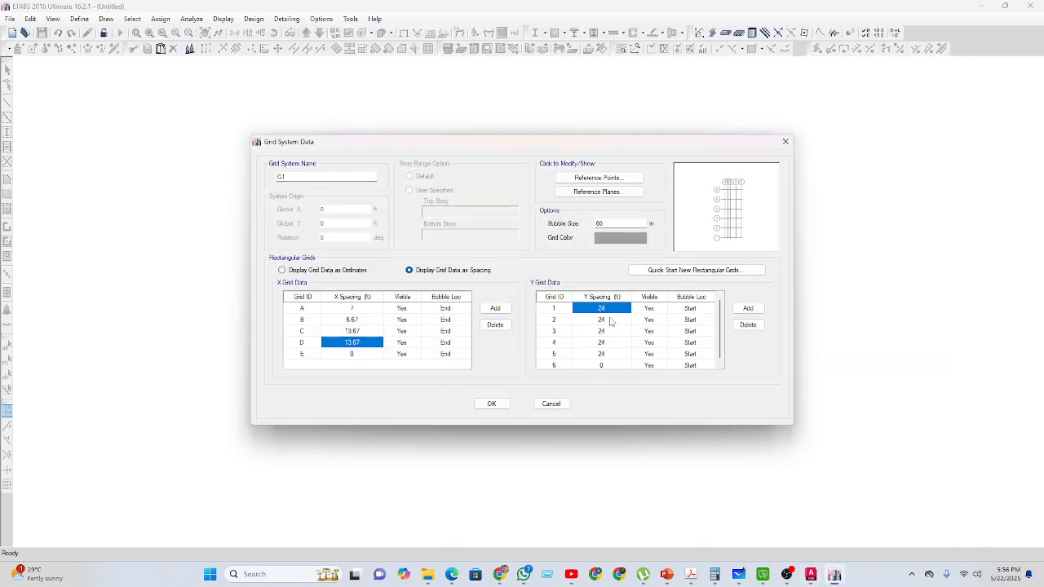
Set the Y grid spacings to 15 ft for 1, 21 ft for 2, 1.75 ft for 3 and 4.33 ft for 4.
text(15)
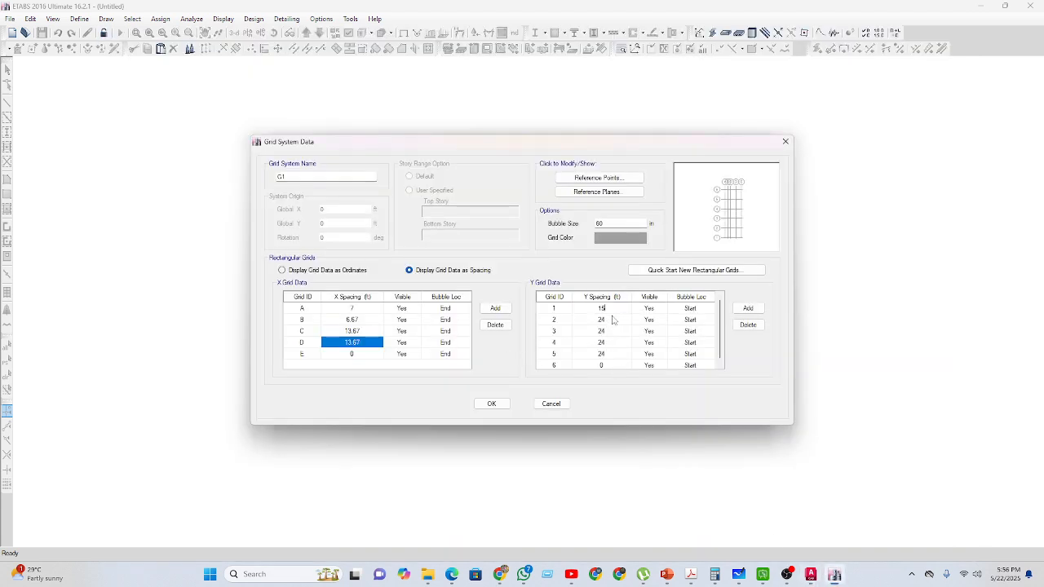
click(608, 322)
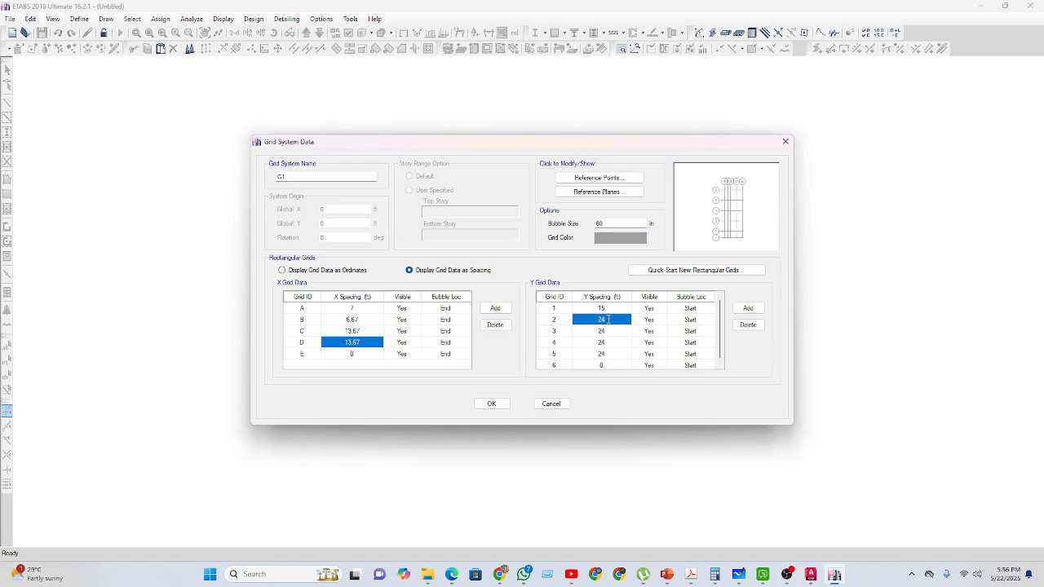
text(21)
click(610, 330)
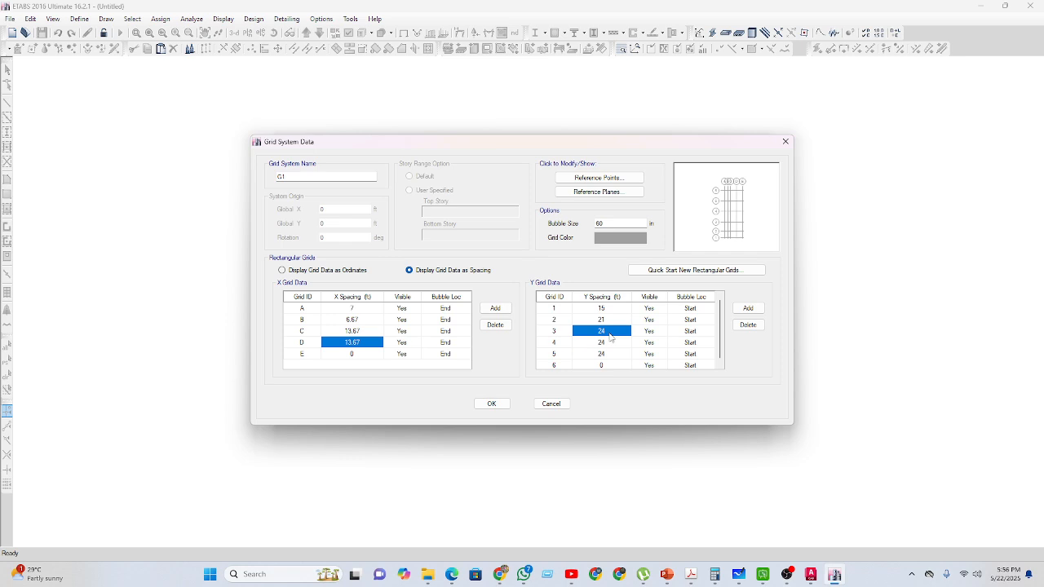
text(1.75)
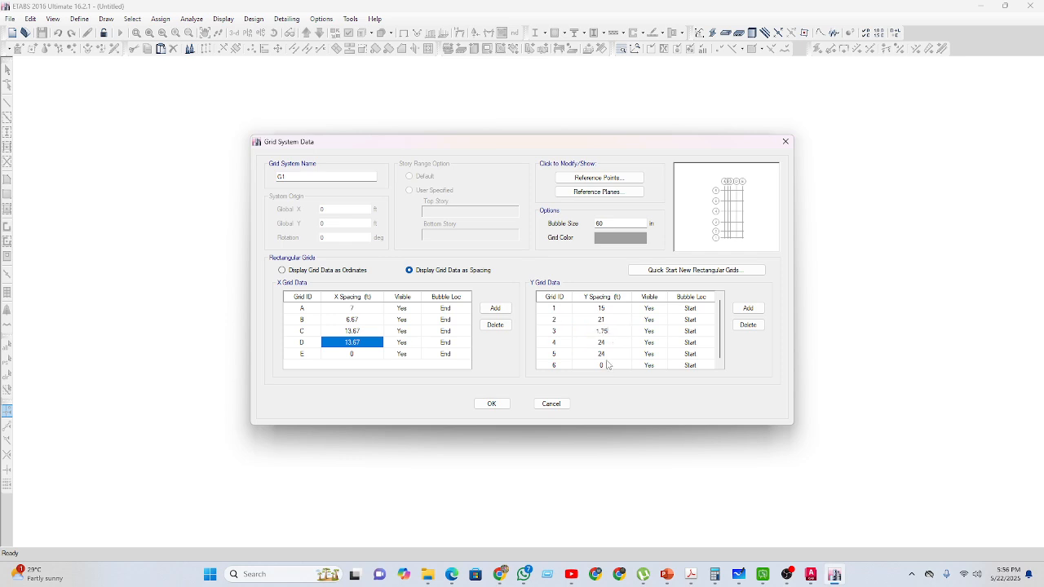
click(606, 343)
text(4.33)
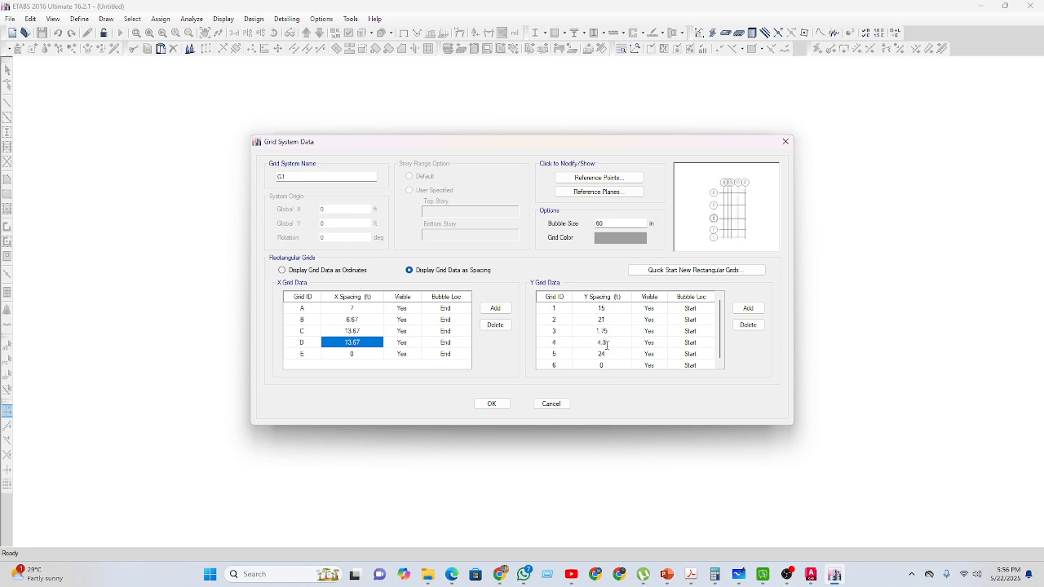
Check the uppermost horizontal grid spacing in AutoCAD, set Y grid 5 in ETABS to 13.83 ft, and accept the grid data.
click(606, 357)
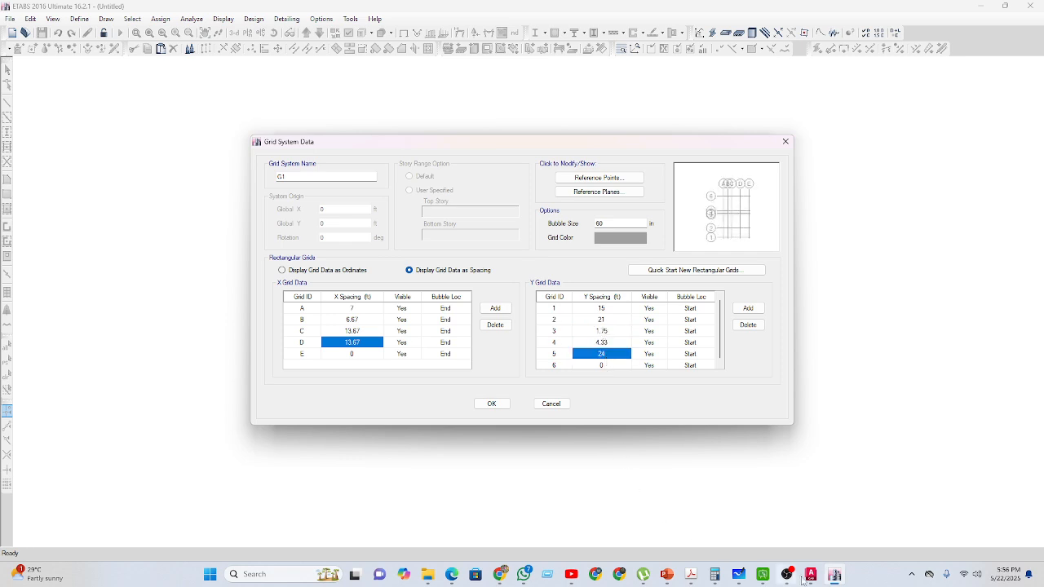
click(810, 575)
middle_drag(519, 172, 522, 307)
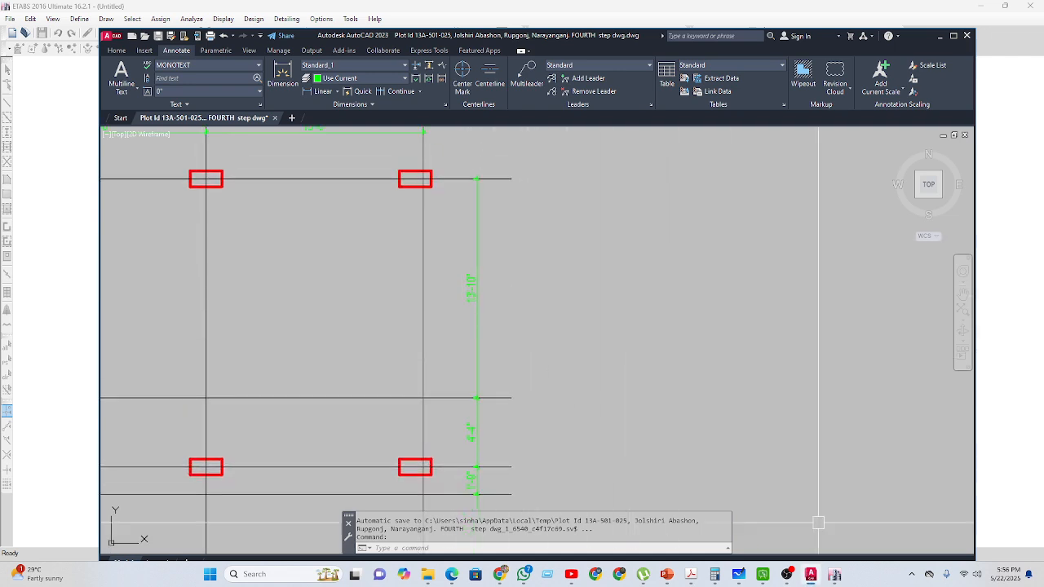
click(834, 575)
click(608, 356)
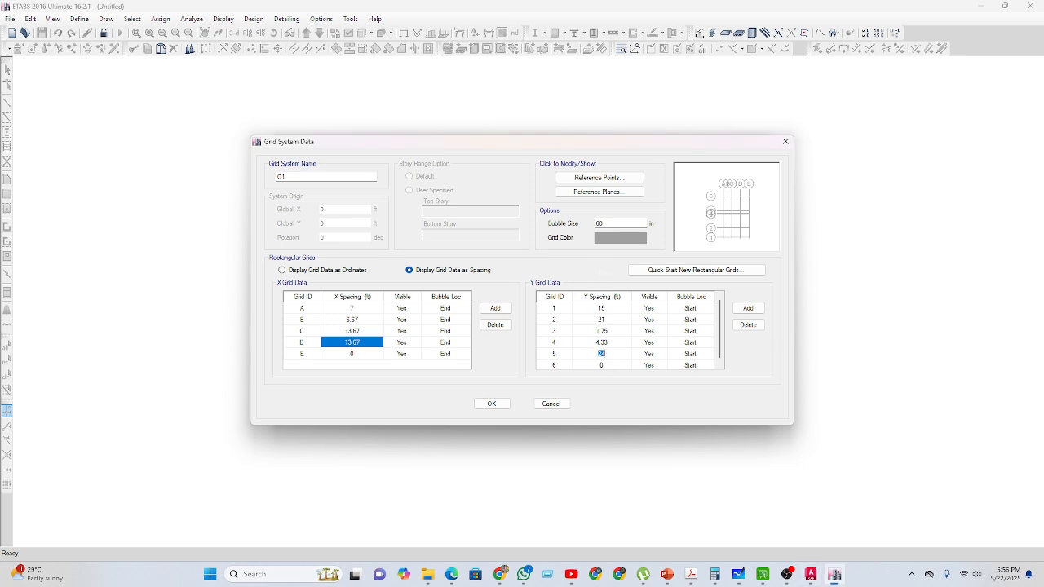
text(13.83)
scroll(616, 367, down, 1)
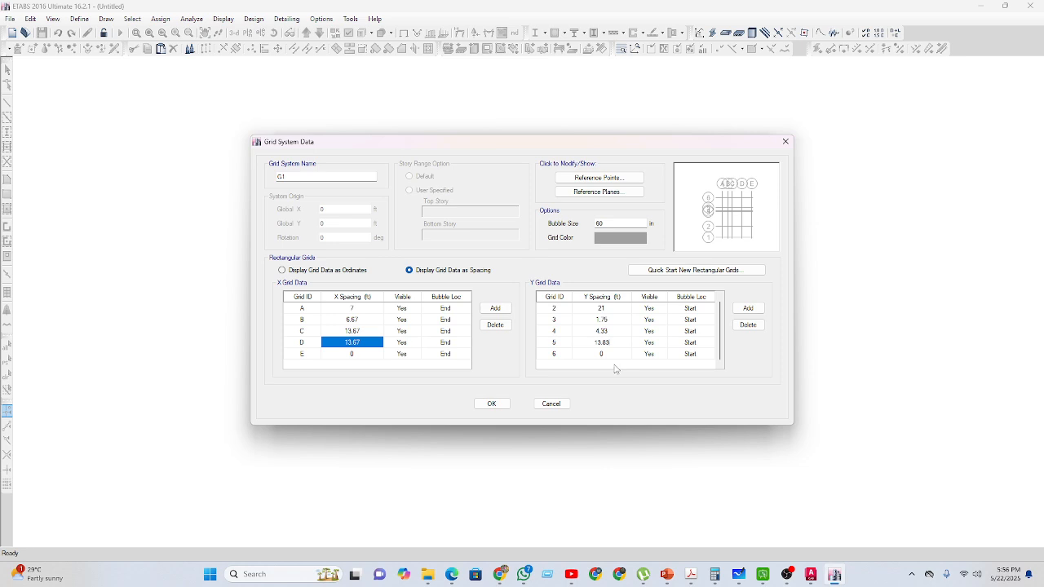
scroll(617, 369, up, 1)
click(499, 404)
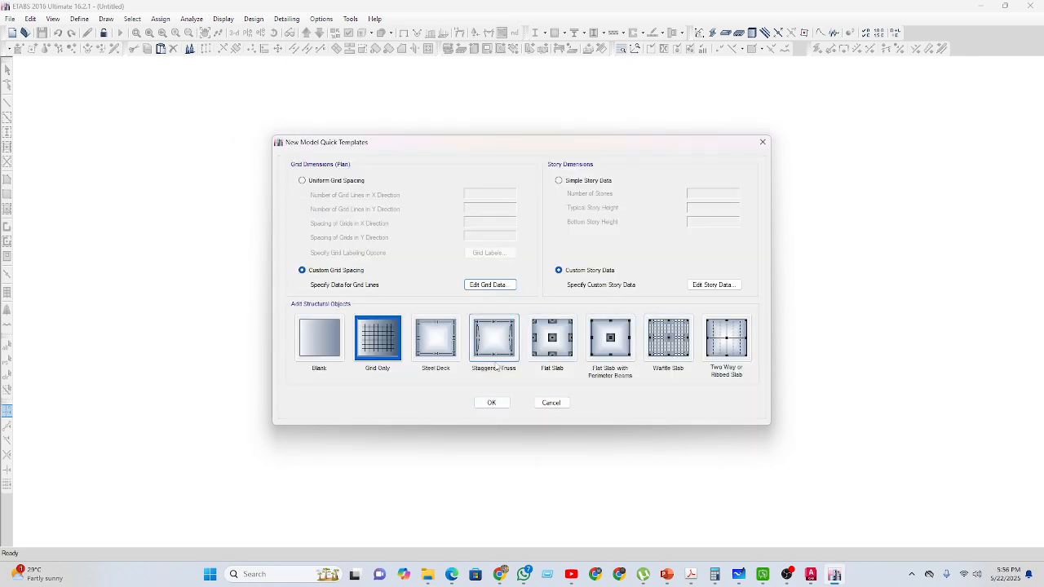
Create the model with the Grid Only template and display the elevation view along grid A.
click(385, 350)
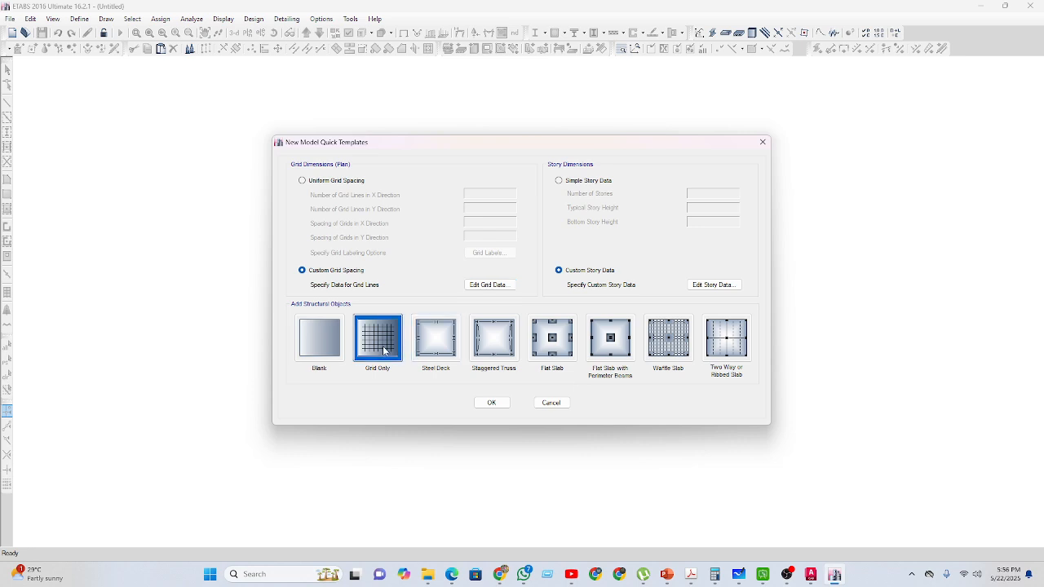
click(492, 402)
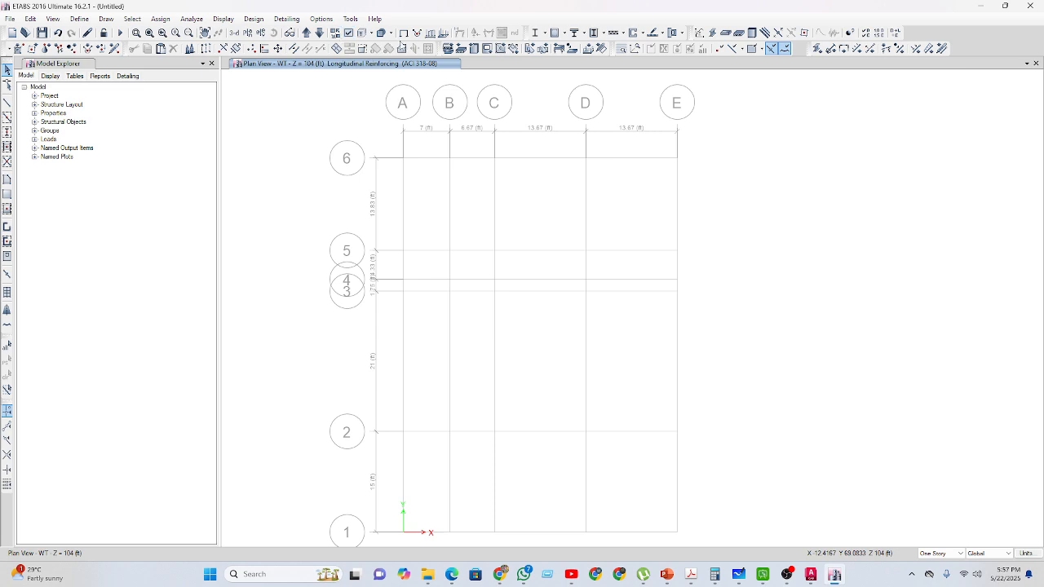
click(260, 33)
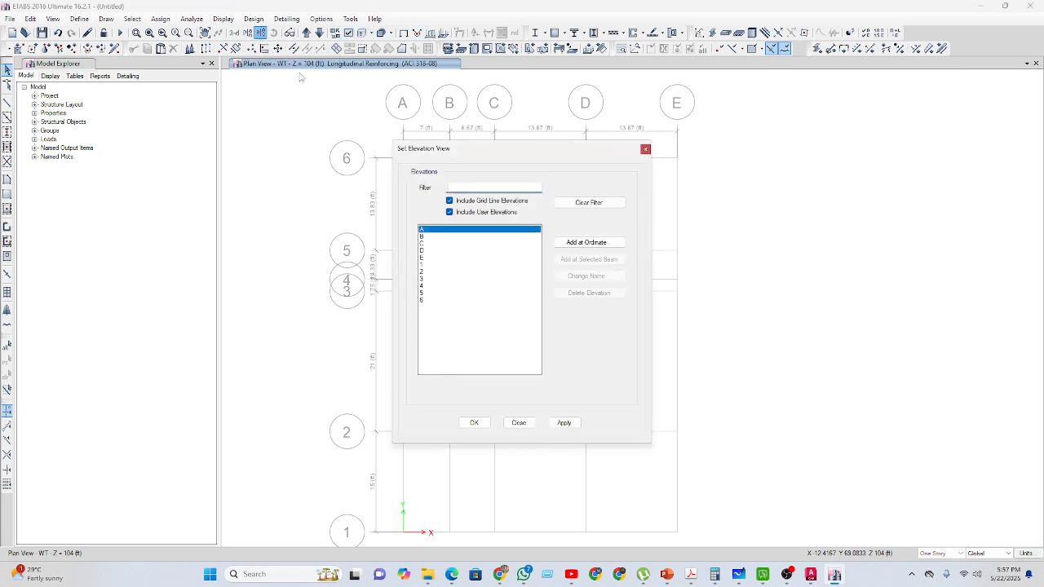
click(473, 422)
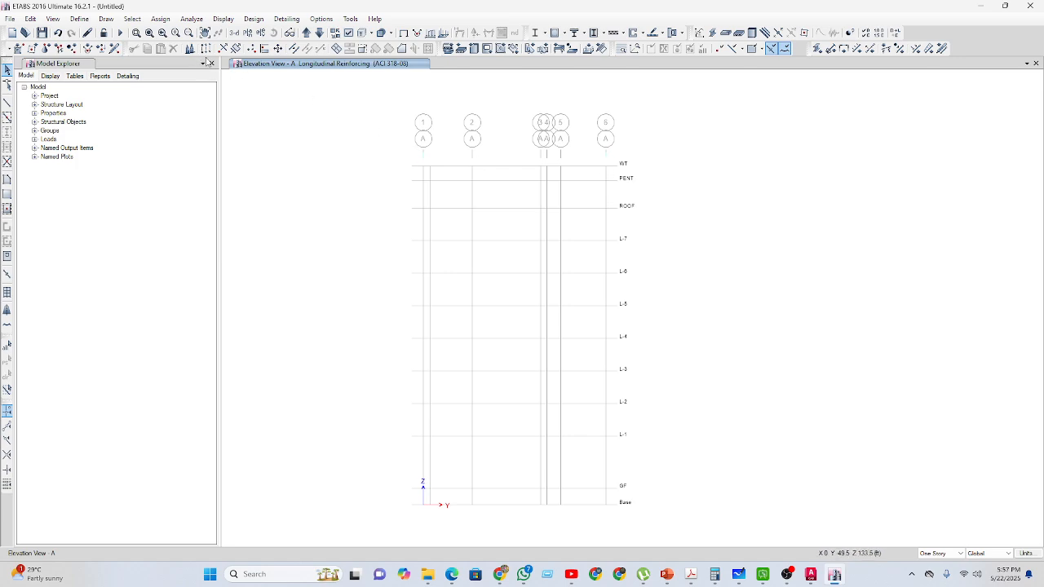
Open the story and grid system editor, add a story on top of the structure, and open the story data.
click(196, 50)
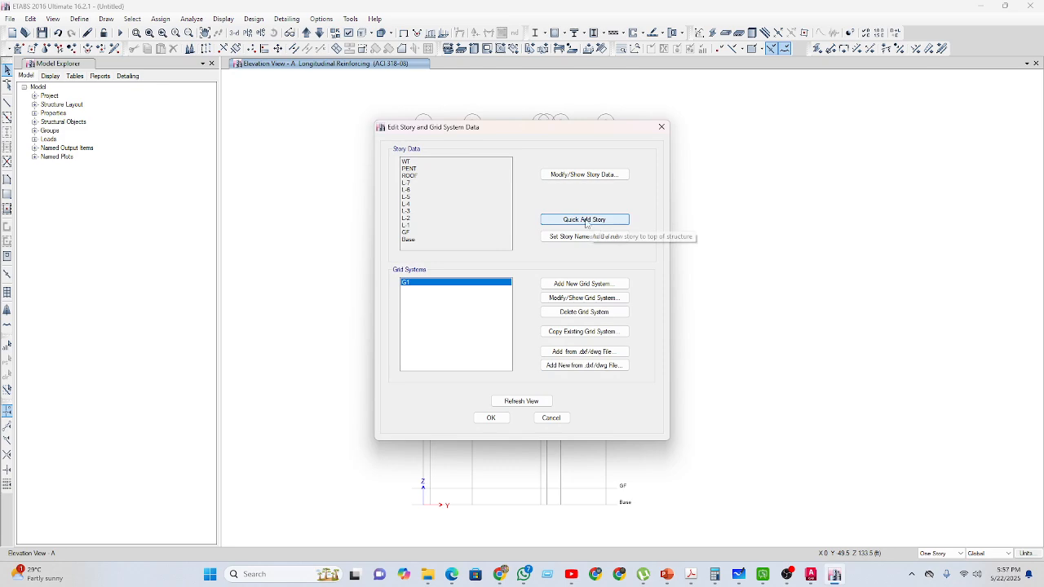
click(584, 220)
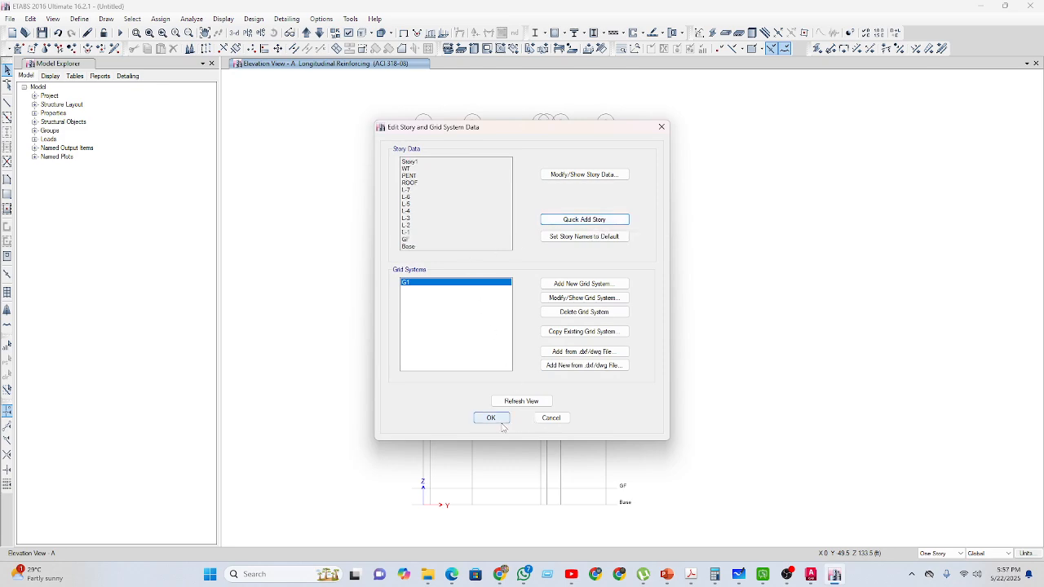
click(582, 174)
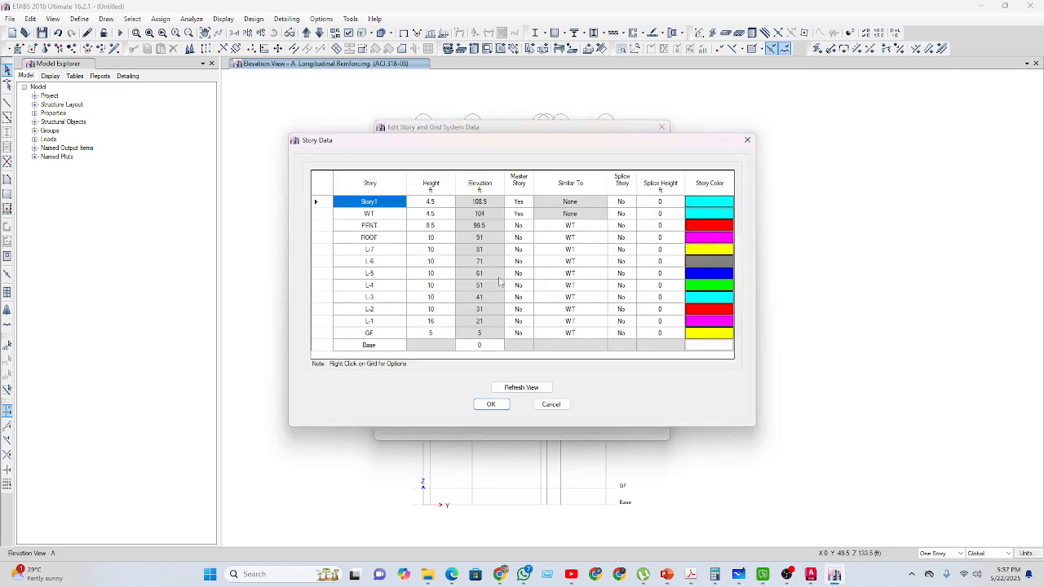
Rename the story ROOF as L-8, PENT as ROOF, WT as PENT, and the newly added top story as WT.
click(378, 238)
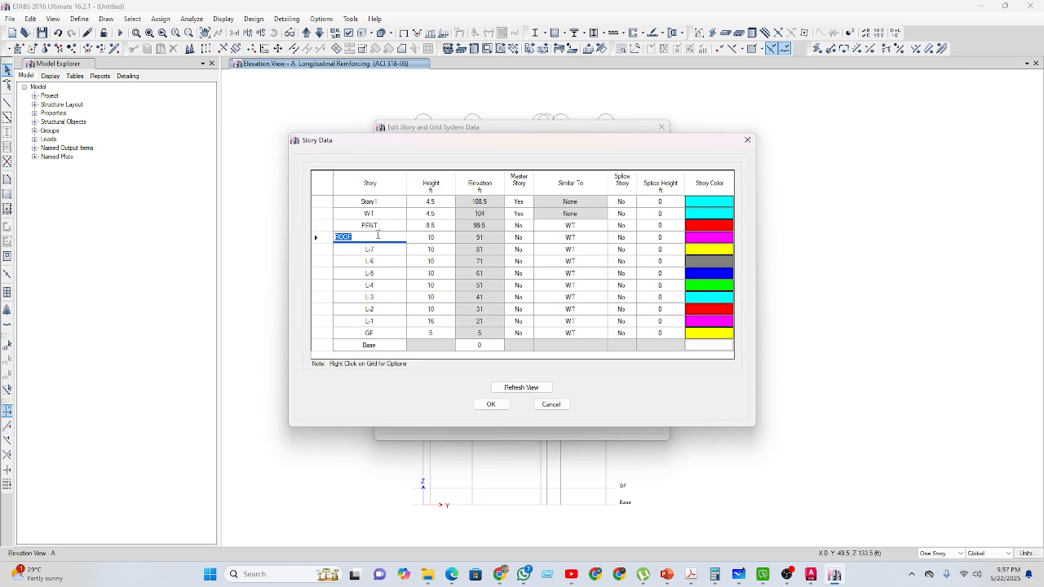
text(L-8)
click(380, 225)
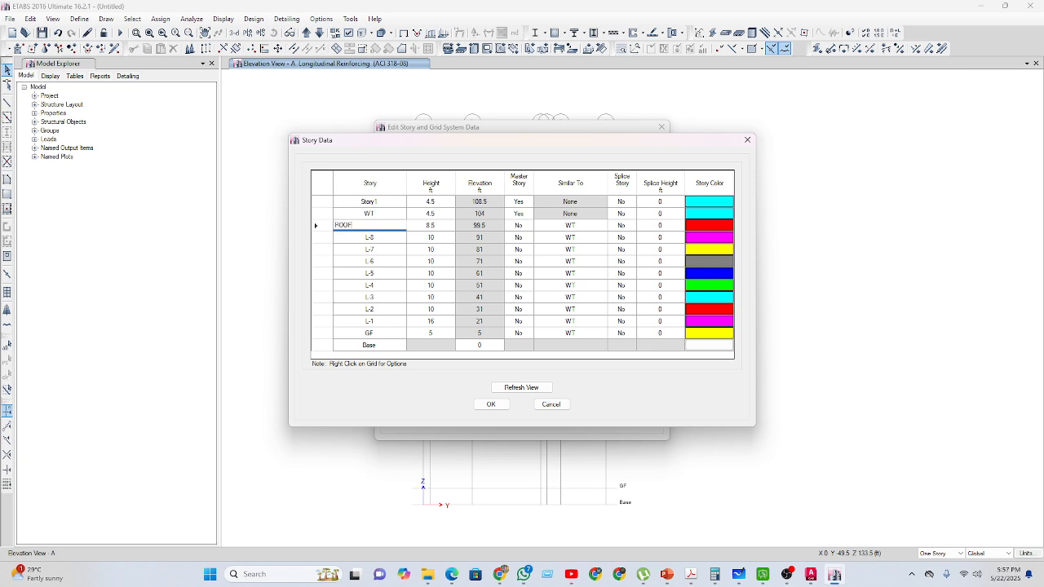
click(380, 213)
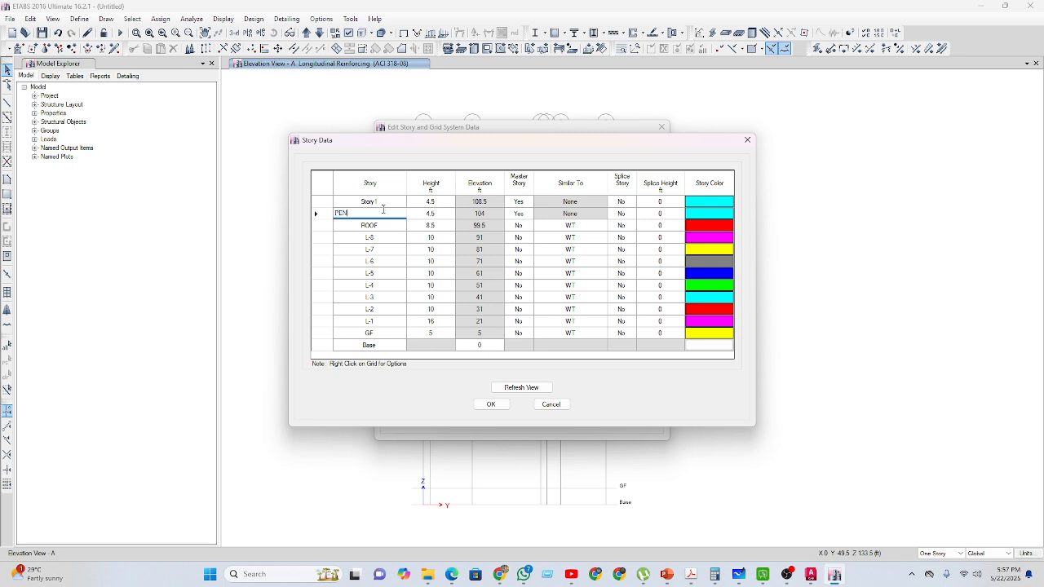
click(385, 201)
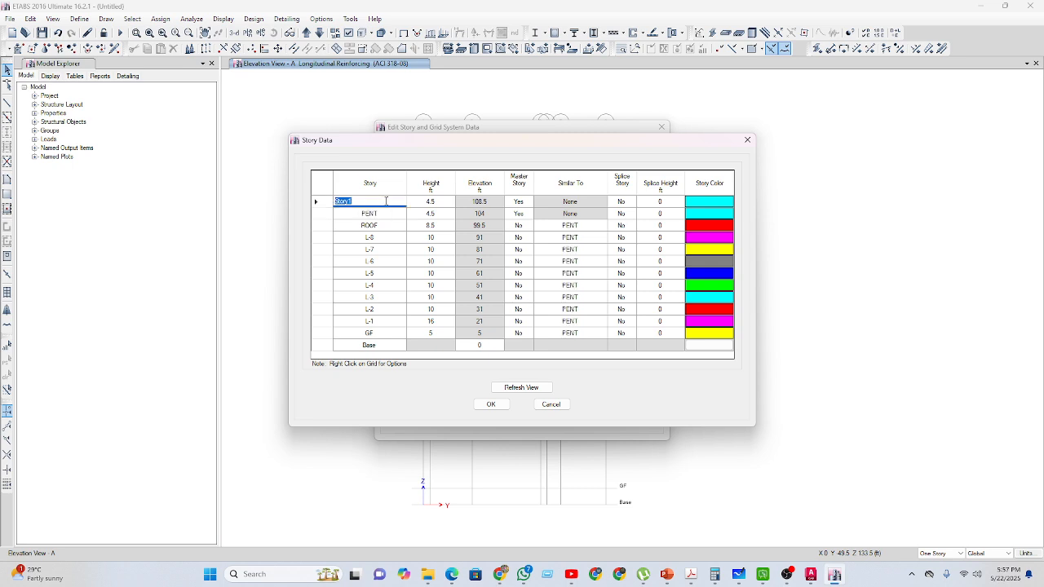
Set the story heights to 8.5 ft for PENT and 10 ft for ROOF, and accept the story and grid changes.
click(440, 206)
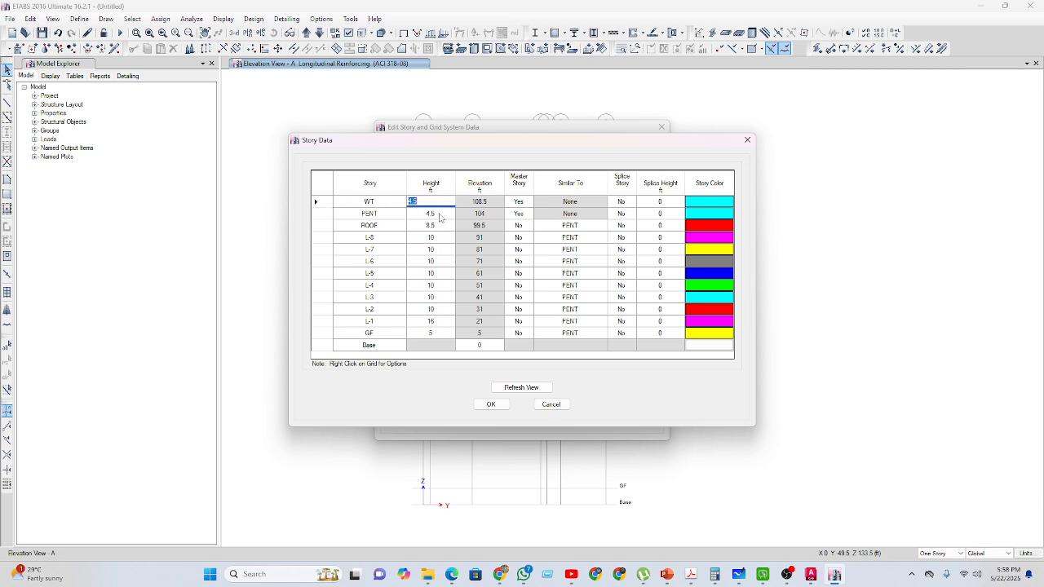
click(438, 212)
text(8.5)
click(439, 226)
text(10)
click(440, 273)
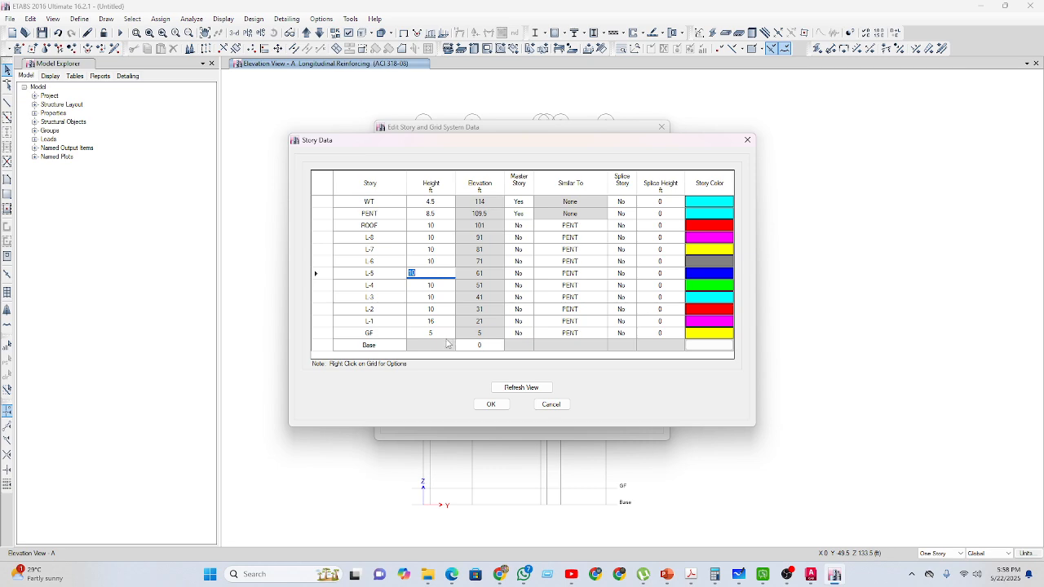
click(491, 403)
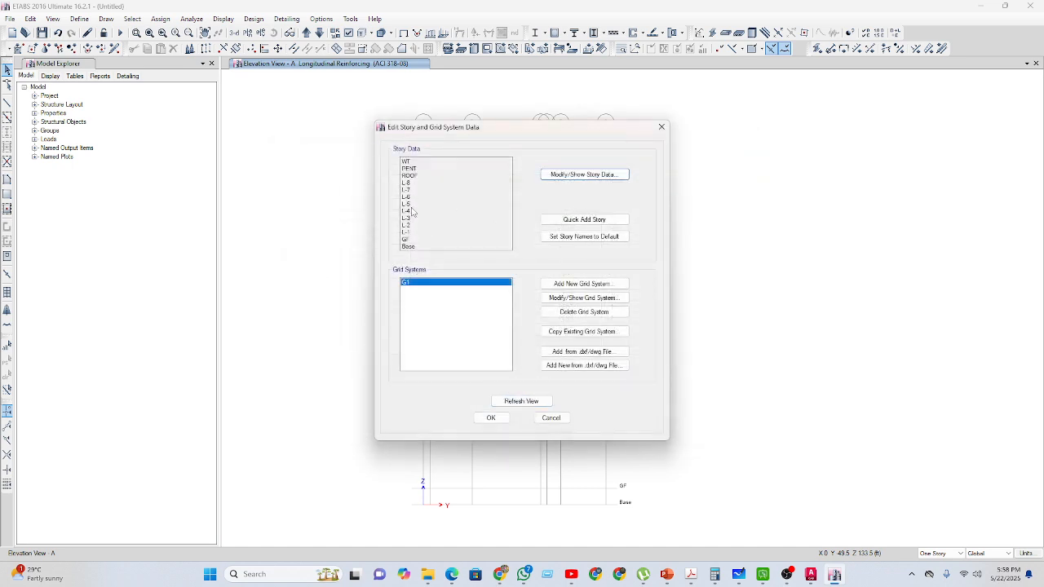
click(492, 418)
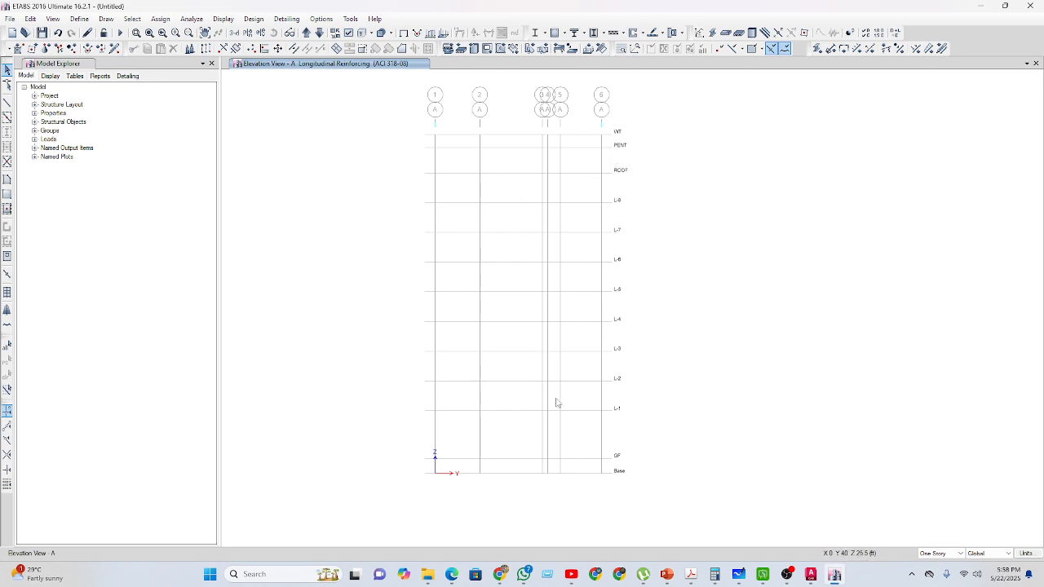
Display the plan view of the GF story.
middle_drag(616, 465, 561, 437)
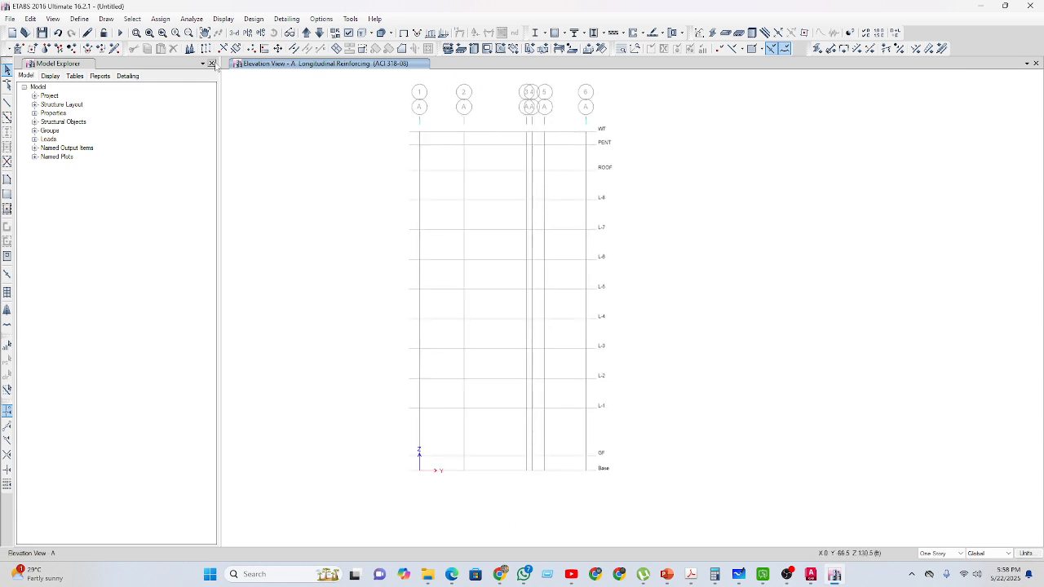
click(247, 33)
click(459, 318)
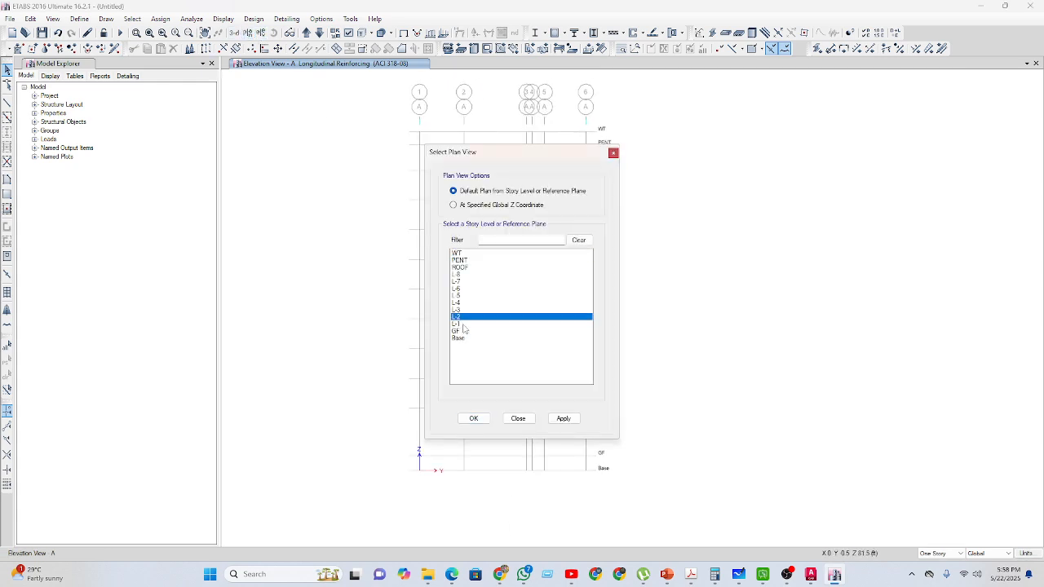
click(456, 331)
click(472, 418)
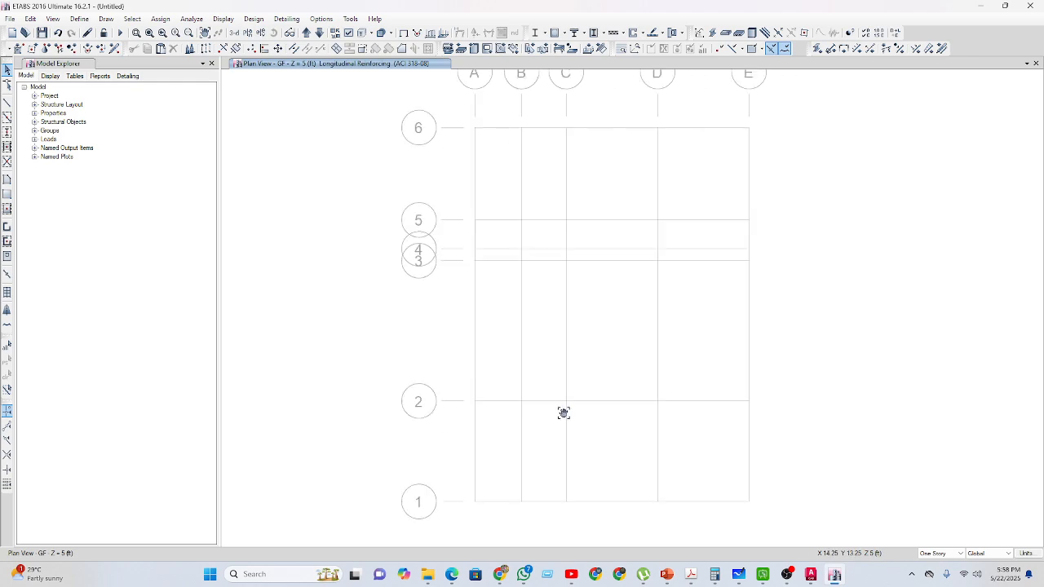
middle_drag(561, 413, 541, 378)
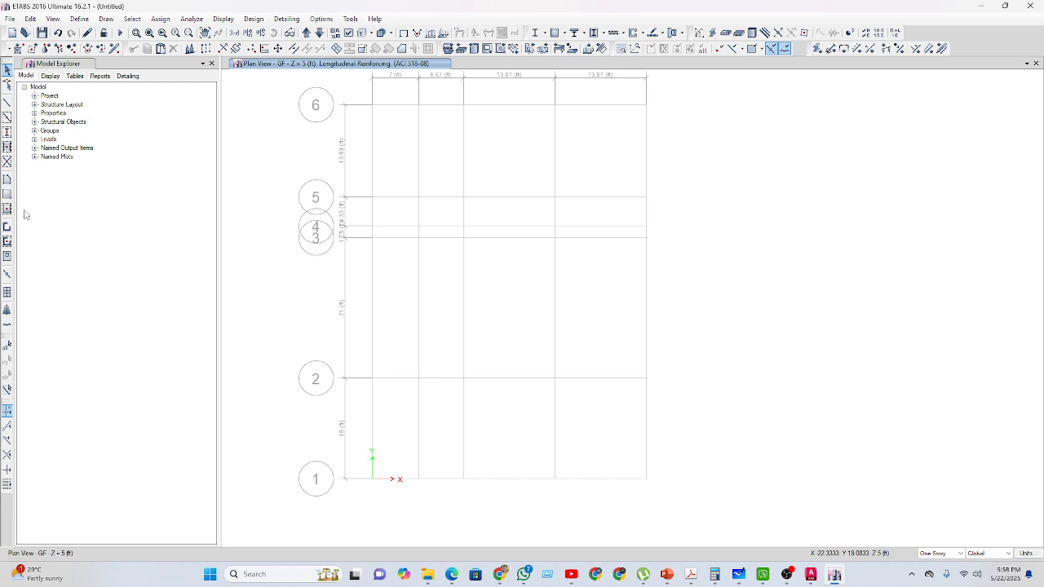
Start quick-drawing columns with the C1-12X24 section assigned.
click(6, 134)
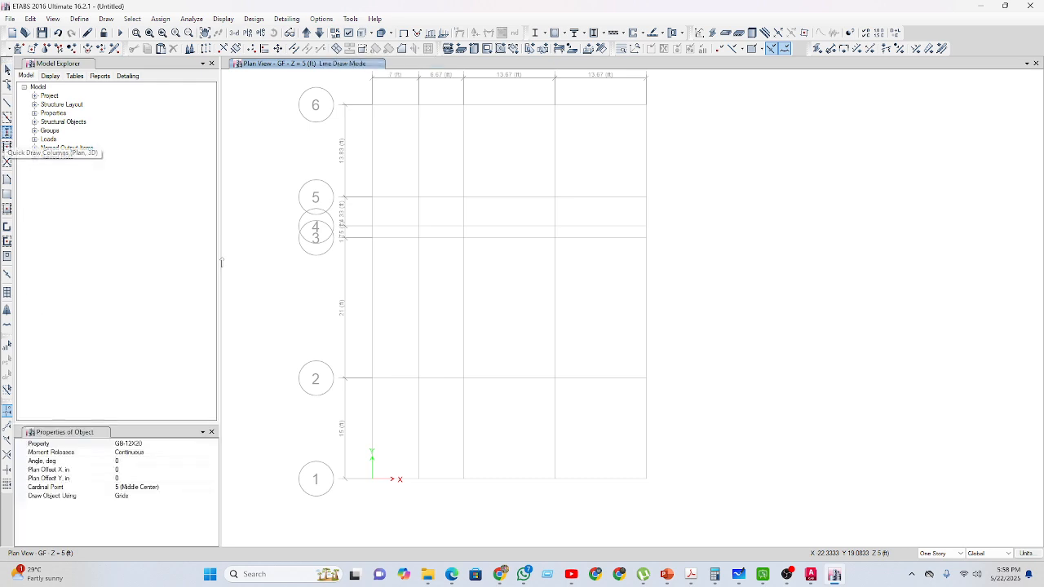
click(194, 446)
click(213, 445)
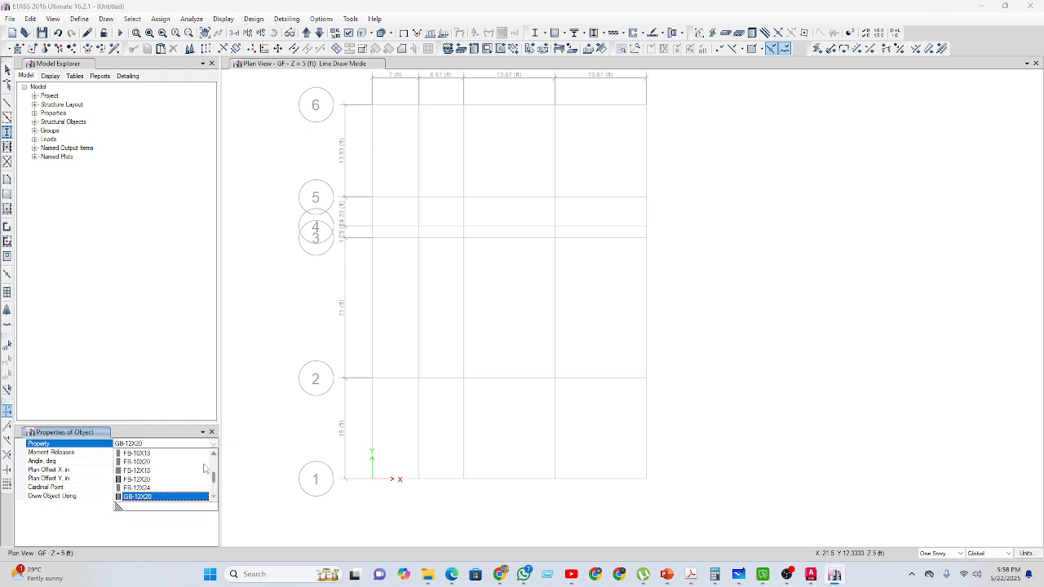
scroll(181, 490, up, 5)
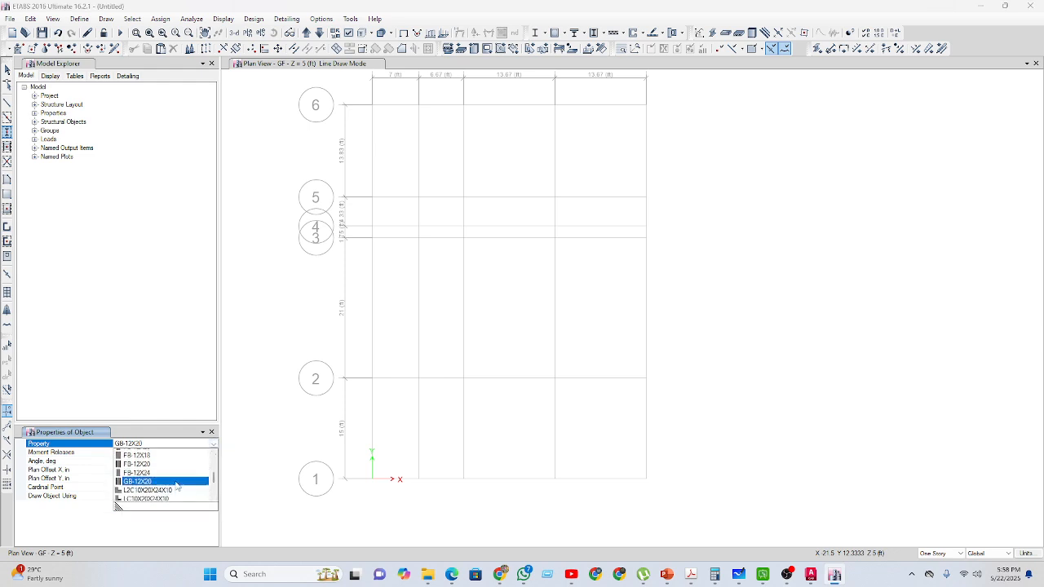
scroll(174, 485, up, 1)
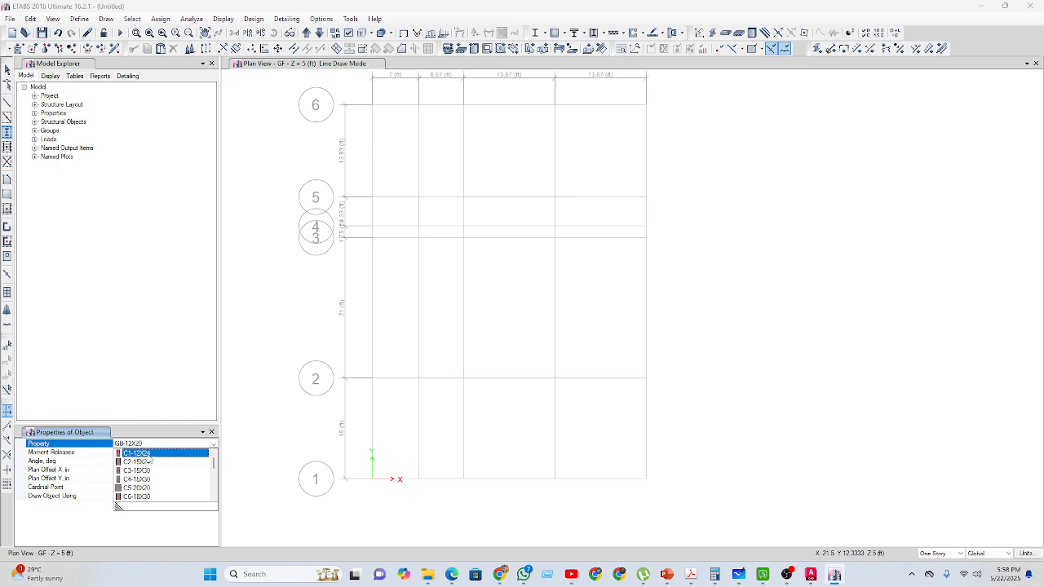
click(149, 456)
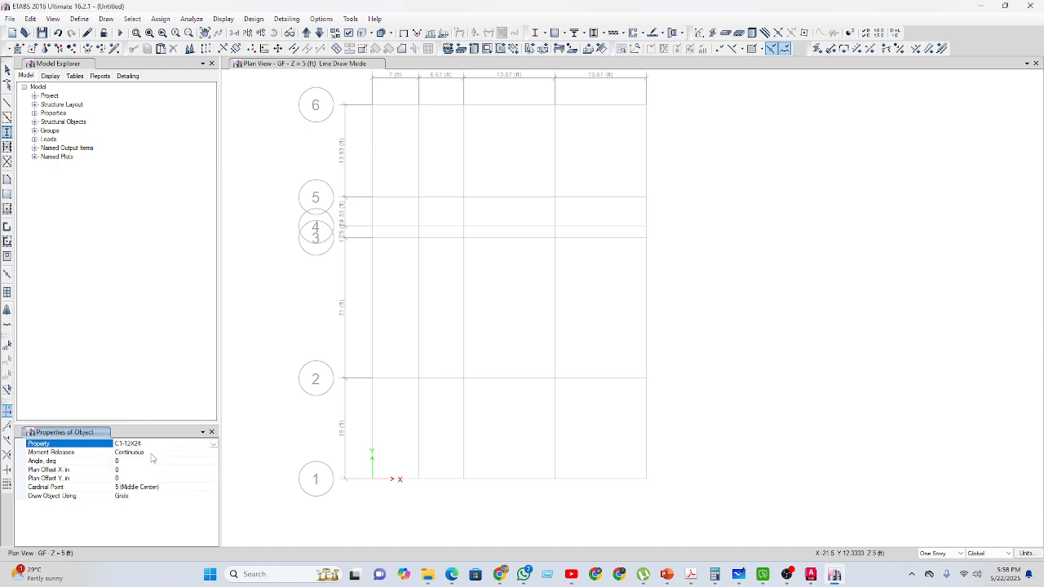
Check the column layout in AutoCAD and place columns in ETABS on grid line 6 at grids A, C, D and E.
click(810, 574)
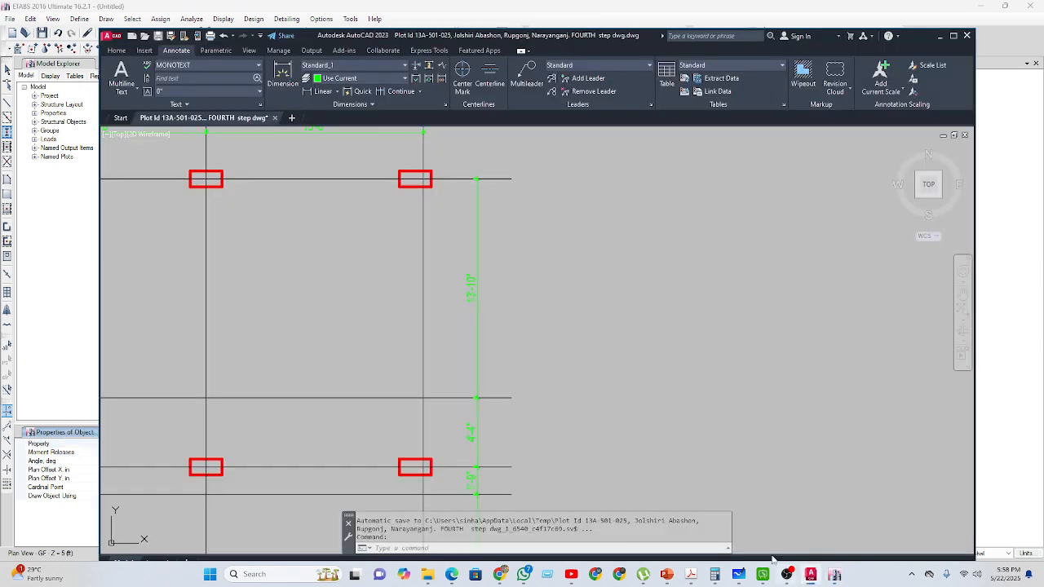
middle_drag(461, 337, 528, 293)
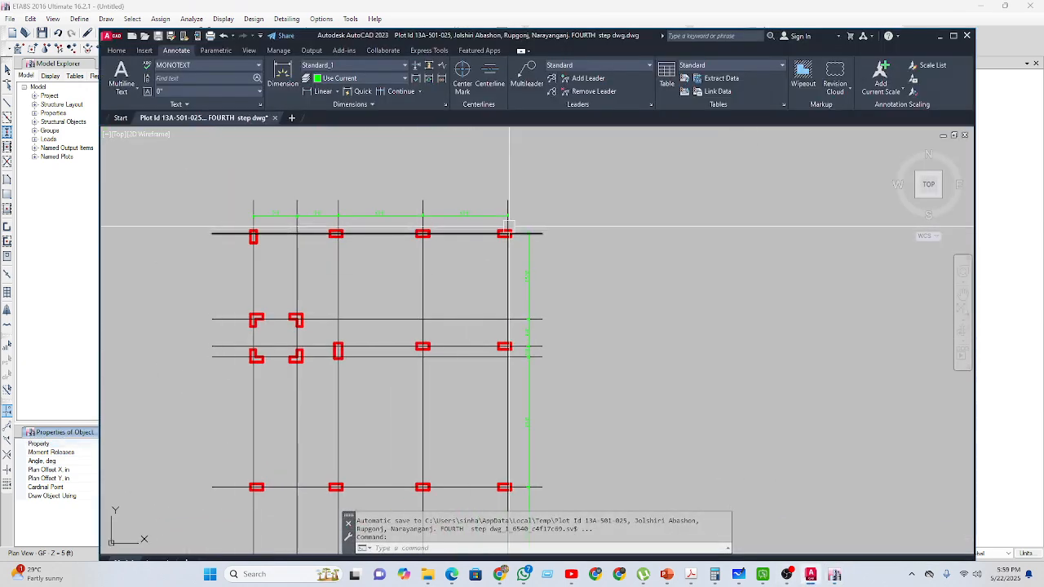
middle_drag(517, 401, 493, 275)
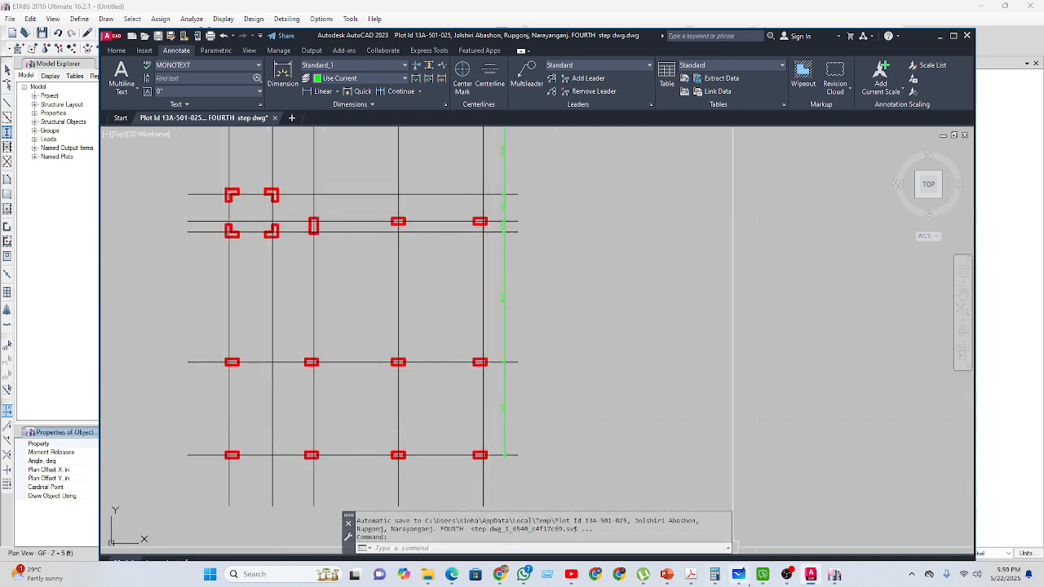
click(811, 574)
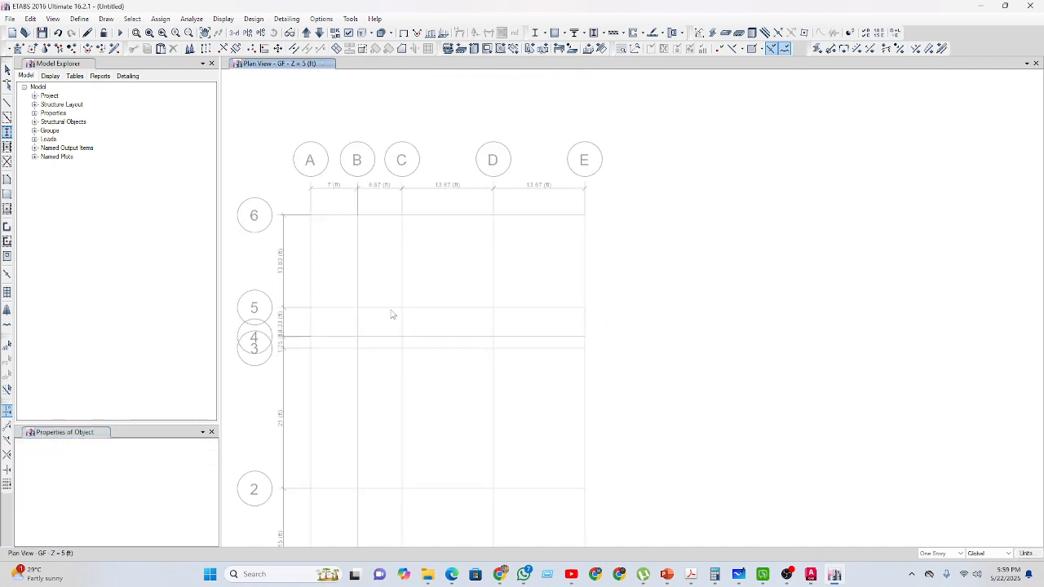
click(309, 215)
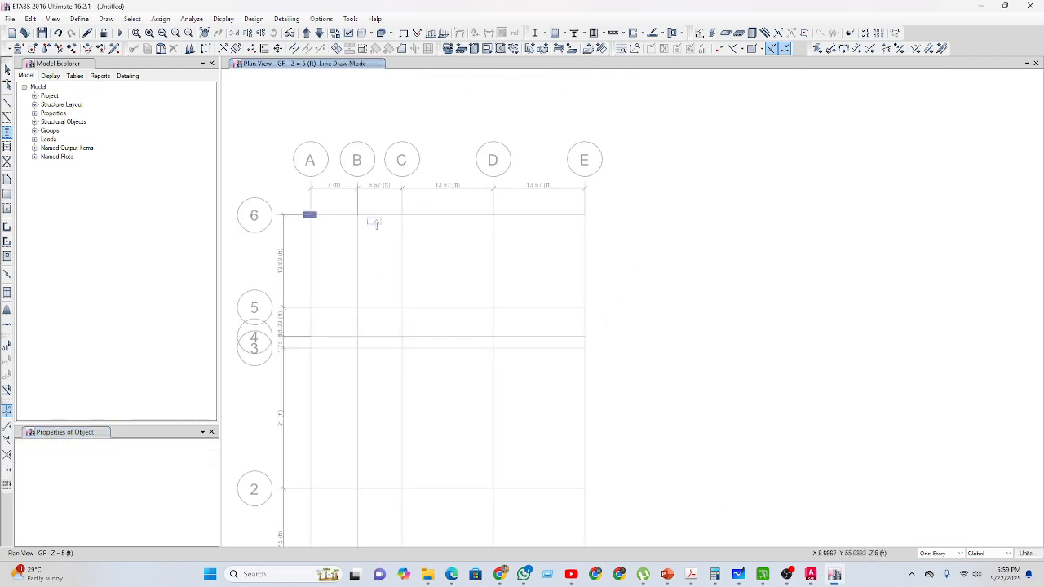
drag(383, 205, 649, 255)
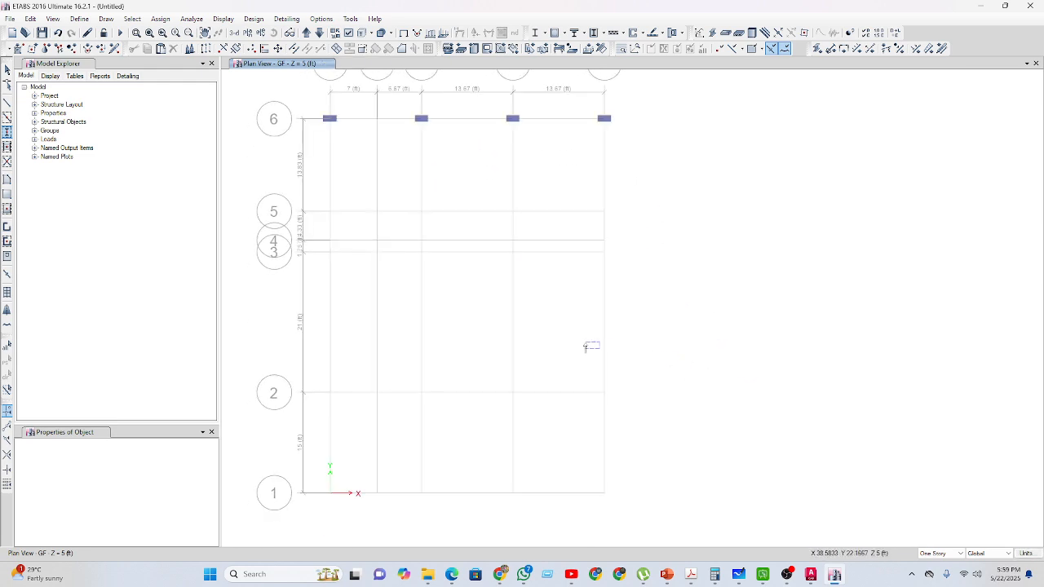
Place four columns where grids A and B intersect grid lines 5 and 3.
drag(318, 187, 386, 225)
scroll(338, 275, up, 2)
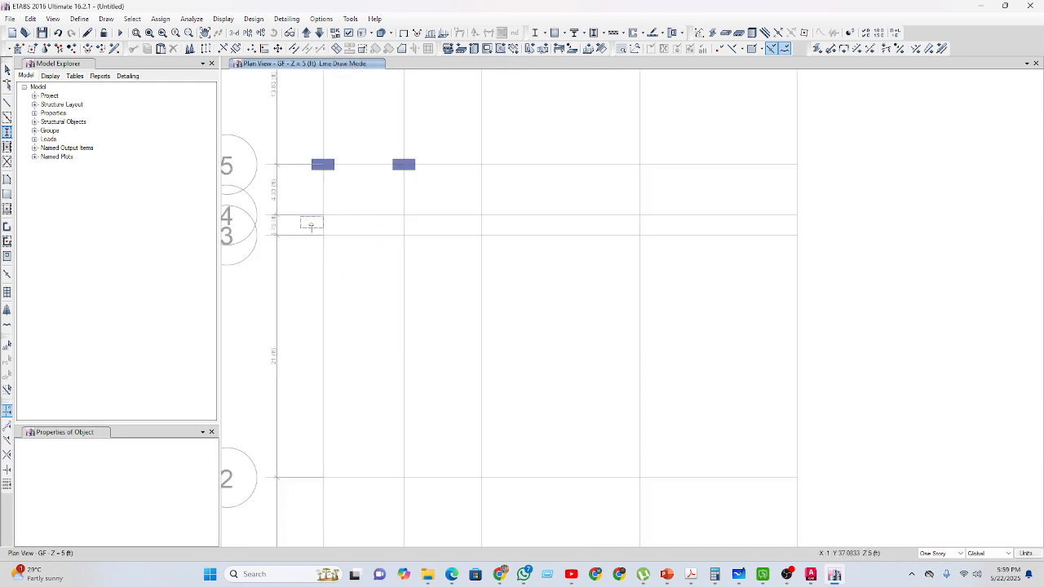
drag(305, 226, 429, 282)
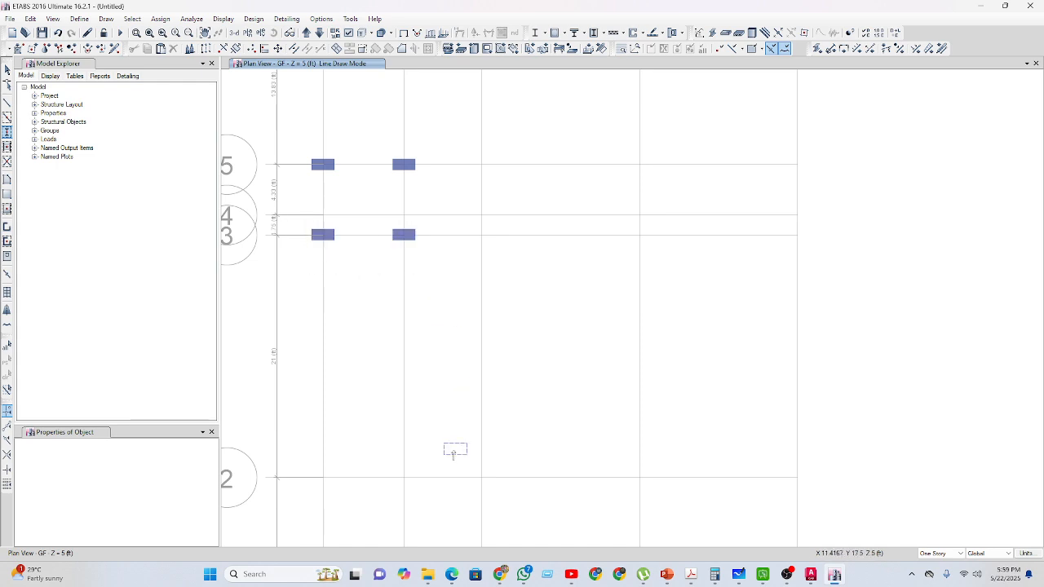
middle_drag(454, 450, 431, 377)
scroll(432, 378, down, 2)
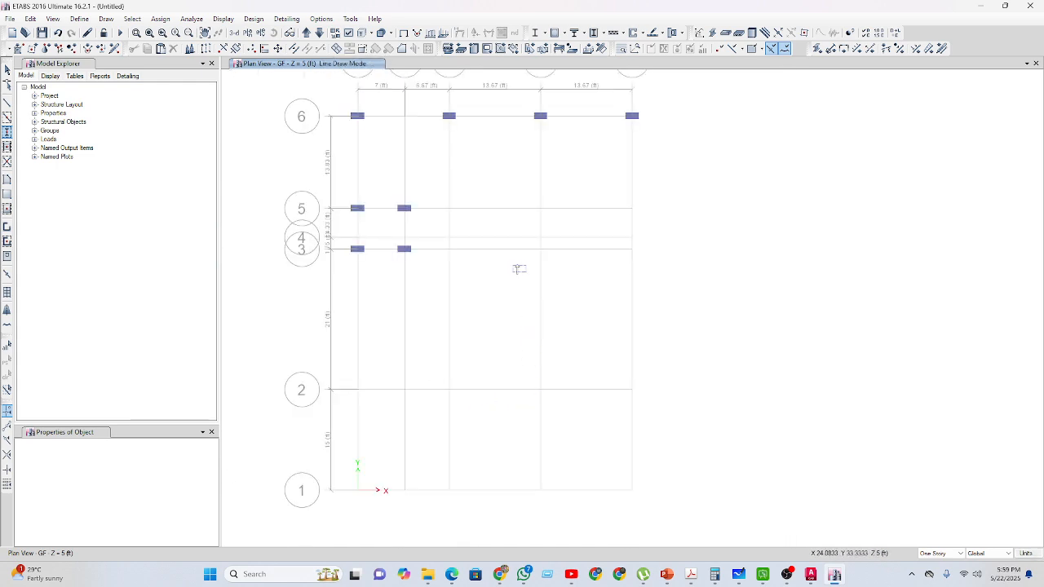
Place columns on grid line 4 at grids C, D and E.
scroll(436, 230, up, 2)
drag(433, 224, 792, 273)
middle_drag(514, 457, 548, 275)
scroll(548, 275, down, 2)
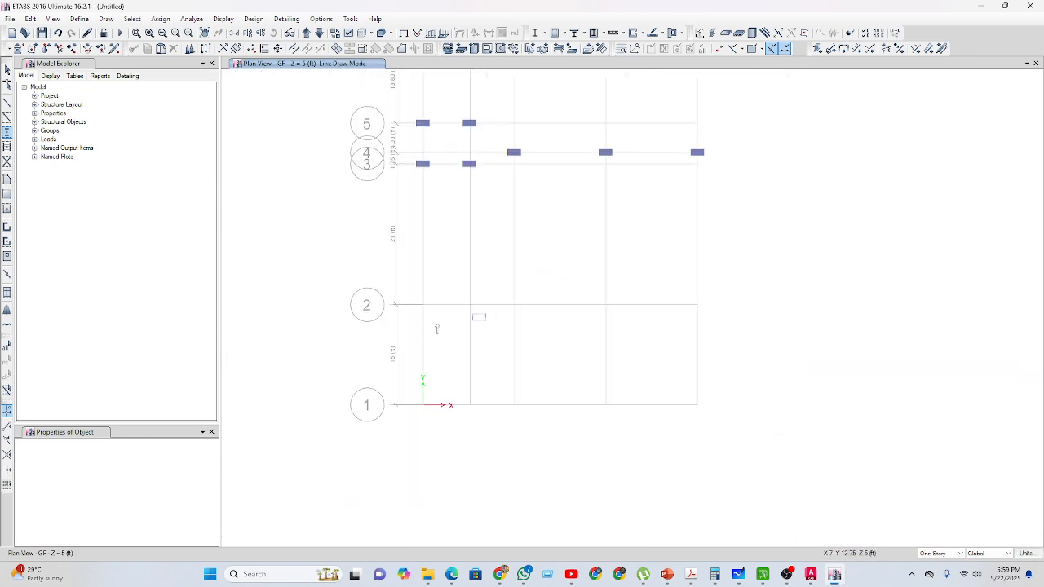
Place columns on grid lines 2 and 1 at grids A, C, D and E.
drag(408, 285, 442, 453)
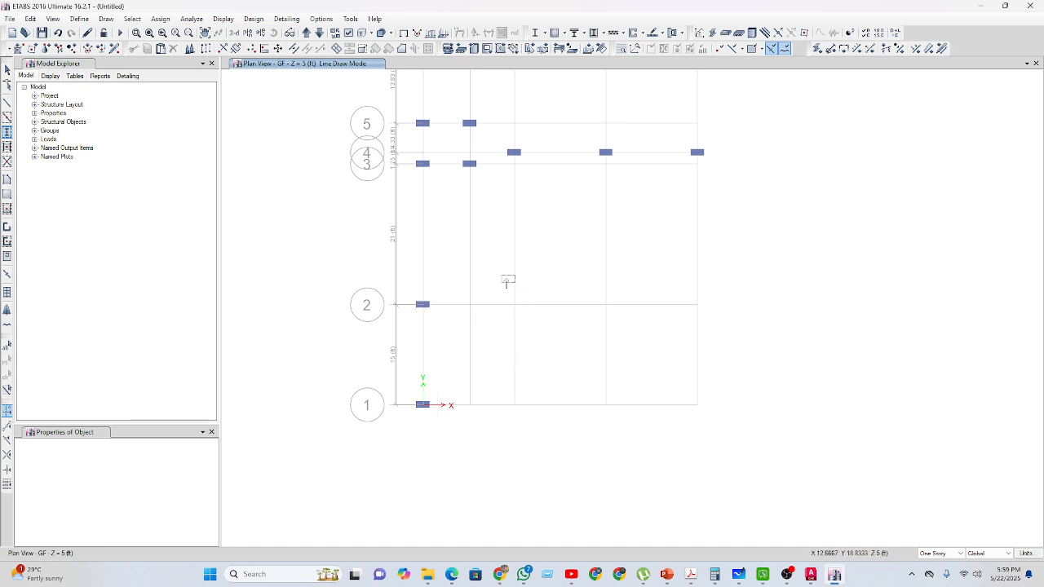
drag(501, 279, 723, 438)
scroll(580, 424, down, 2)
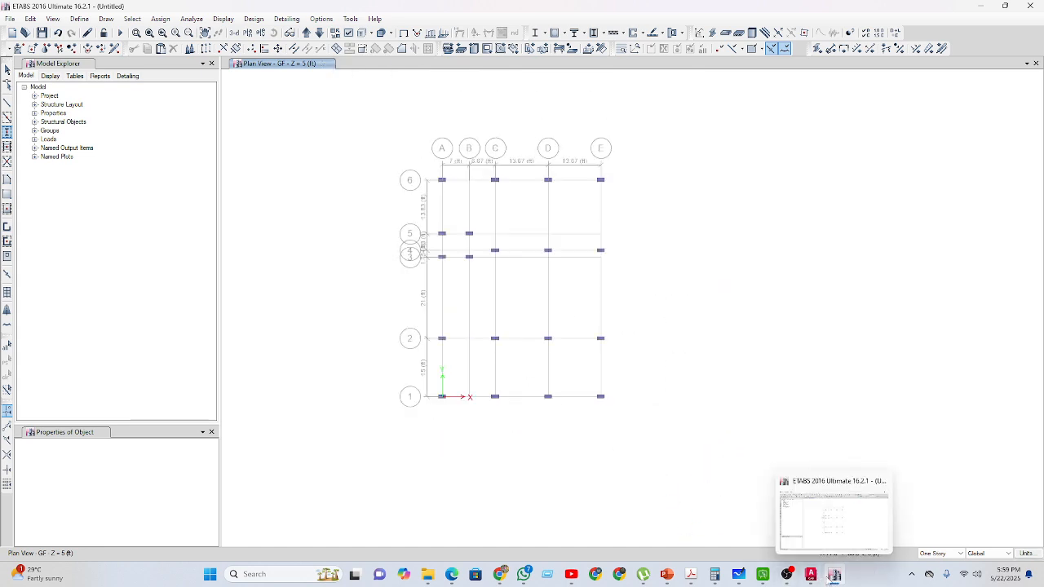
Compare the placed columns with the AutoCAD column layout, return to ETABS and end column drawing.
click(811, 575)
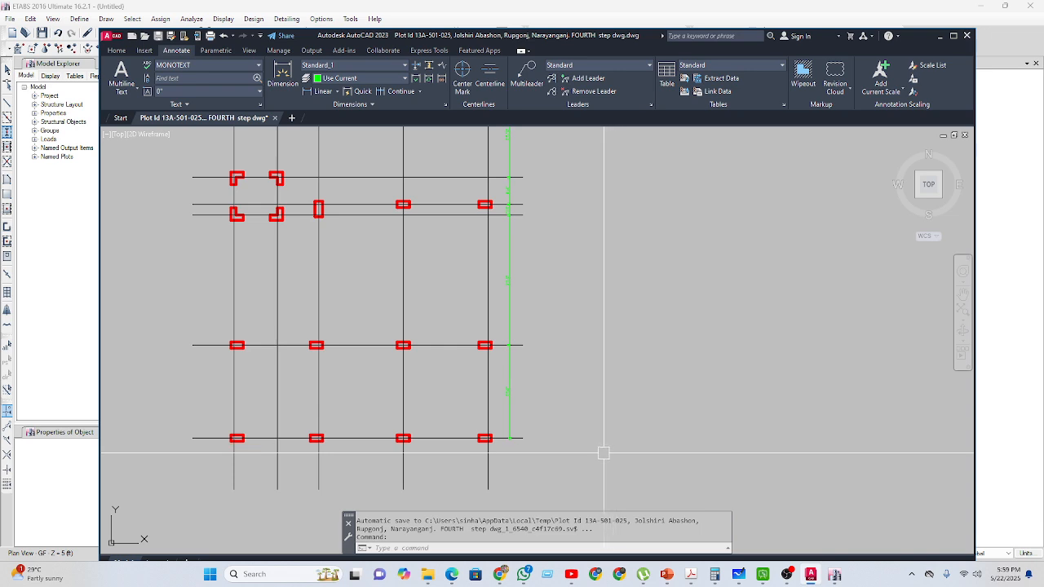
middle_drag(539, 361, 543, 400)
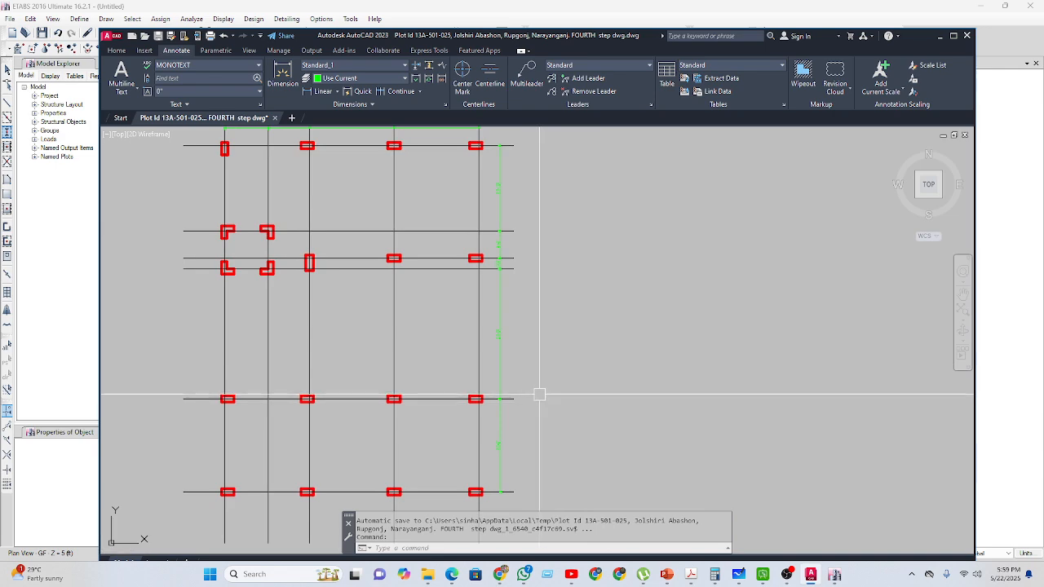
middle_drag(581, 433, 571, 412)
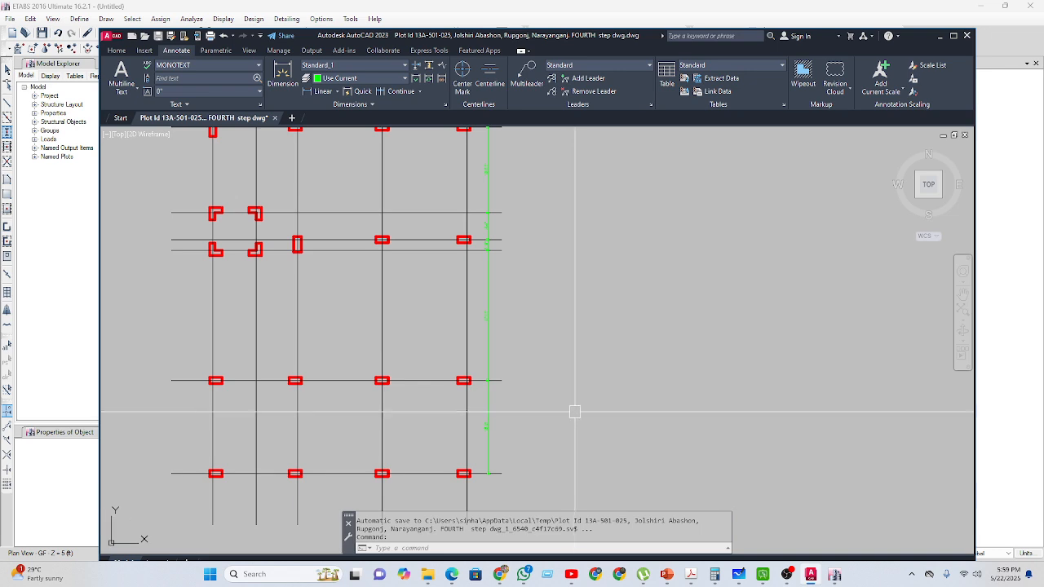
mouse_move(564, 419)
middle_down()
mouse_move(569, 407)
mouse_move(584, 411)
middle_up()
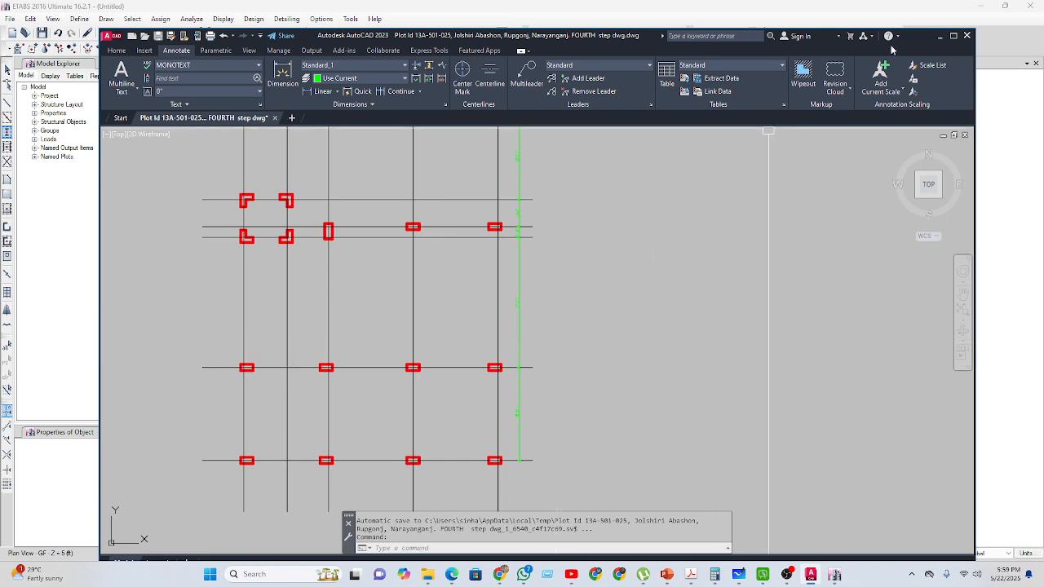
click(940, 36)
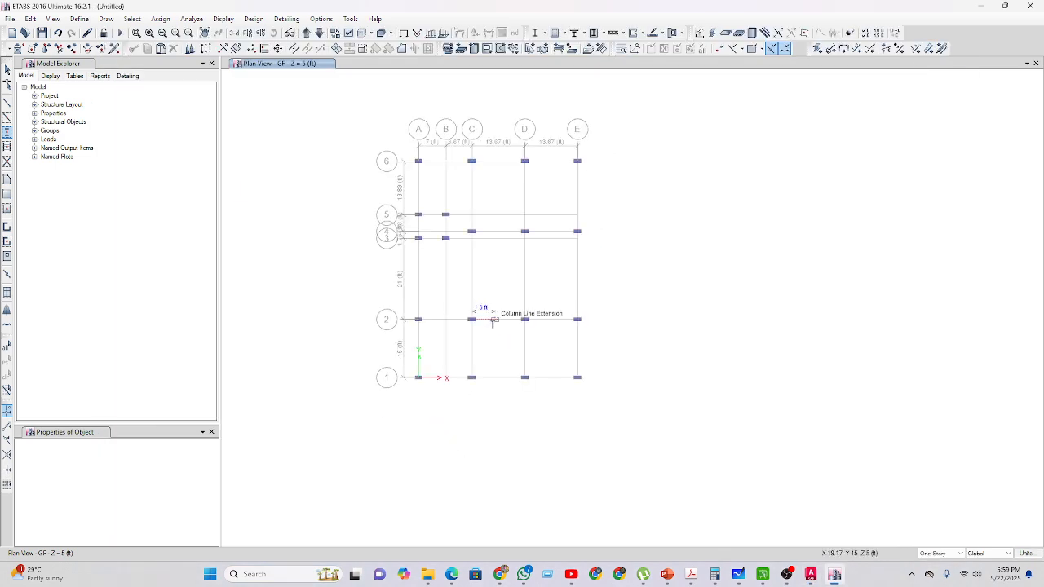
middle_drag(494, 320, 470, 340)
middle_drag(580, 370, 611, 380)
key(Escape)
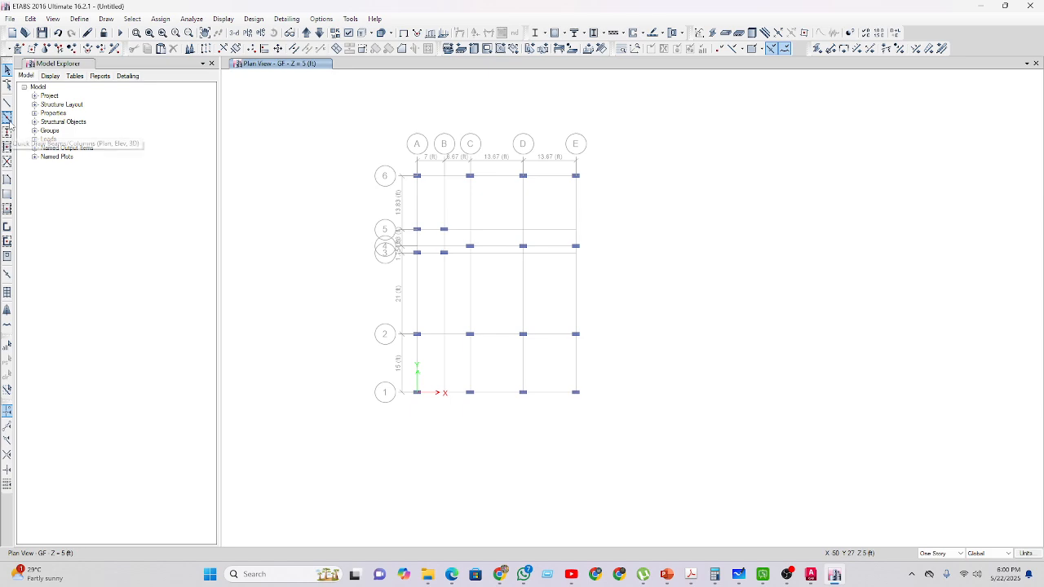
Quick-draw FB-12X20 beams along all grid lines of the GF plan.
click(7, 119)
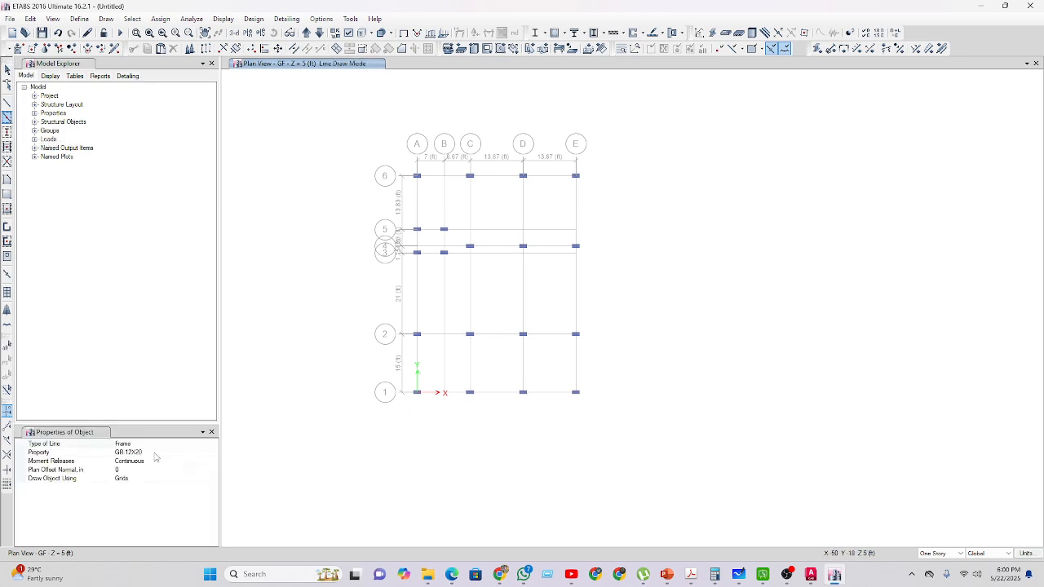
click(199, 456)
click(213, 453)
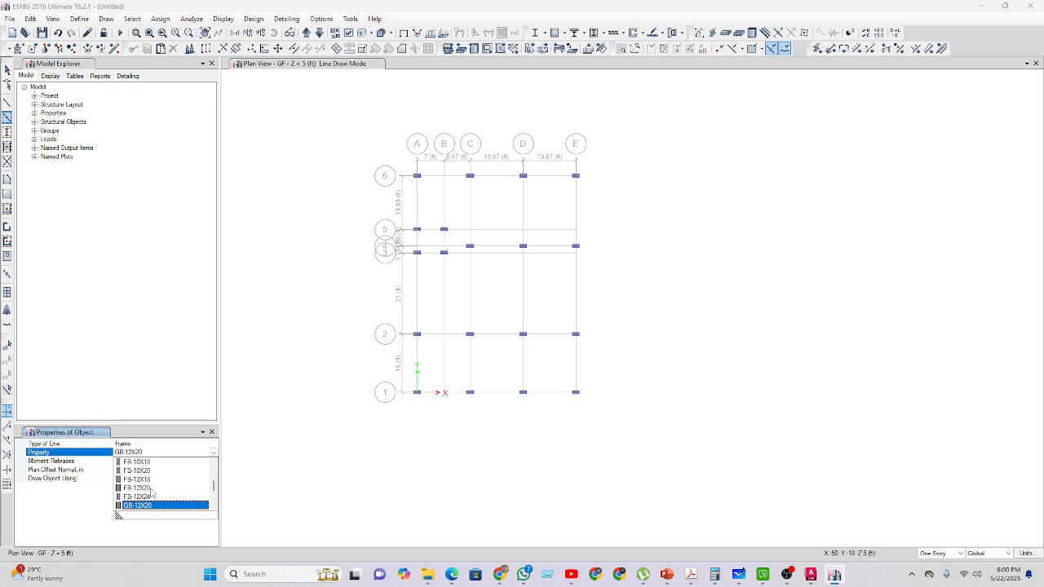
click(150, 489)
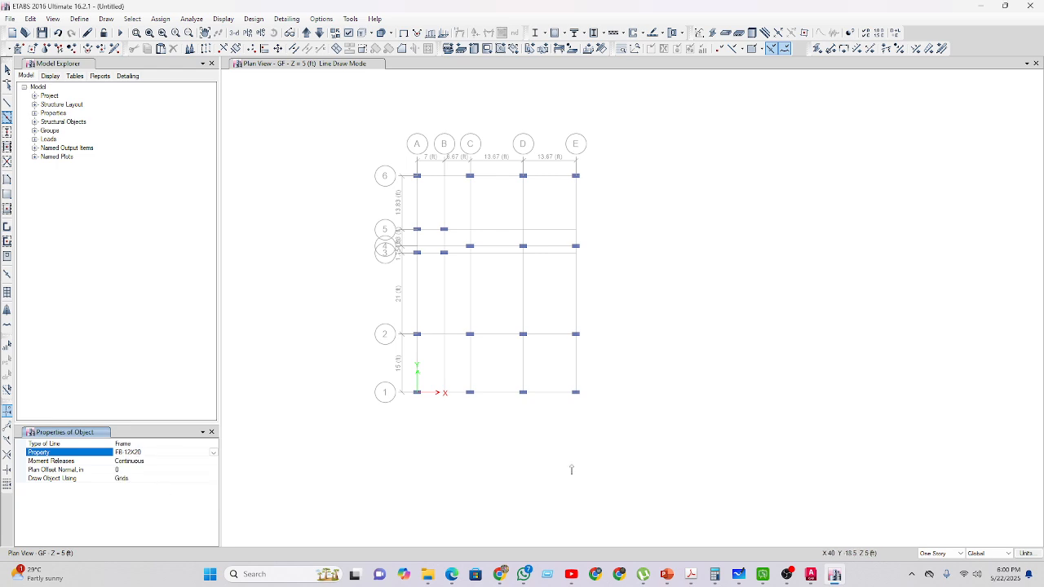
middle_drag(571, 470, 535, 445)
drag(354, 128, 605, 425)
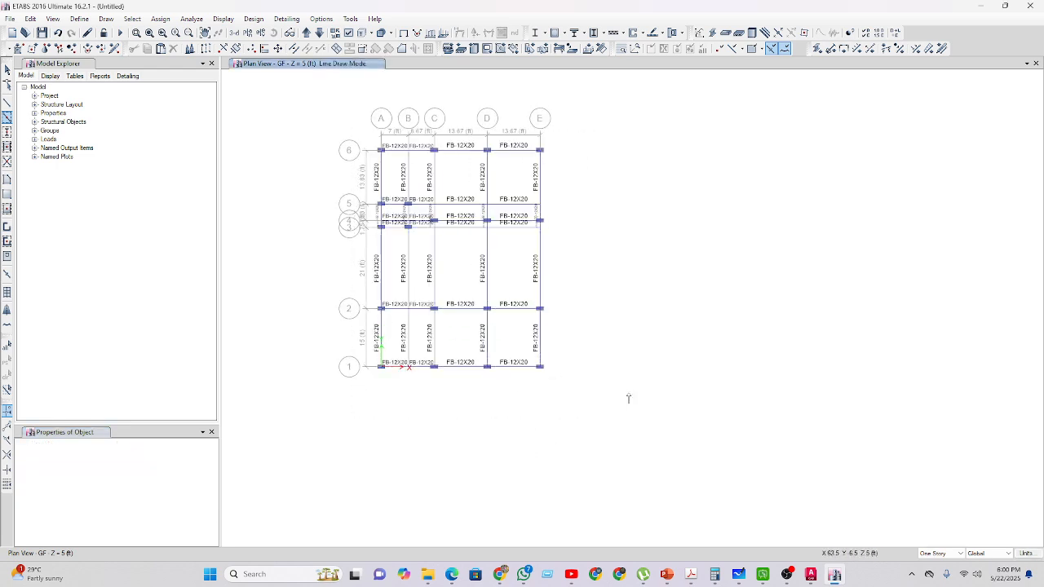
key(Escape)
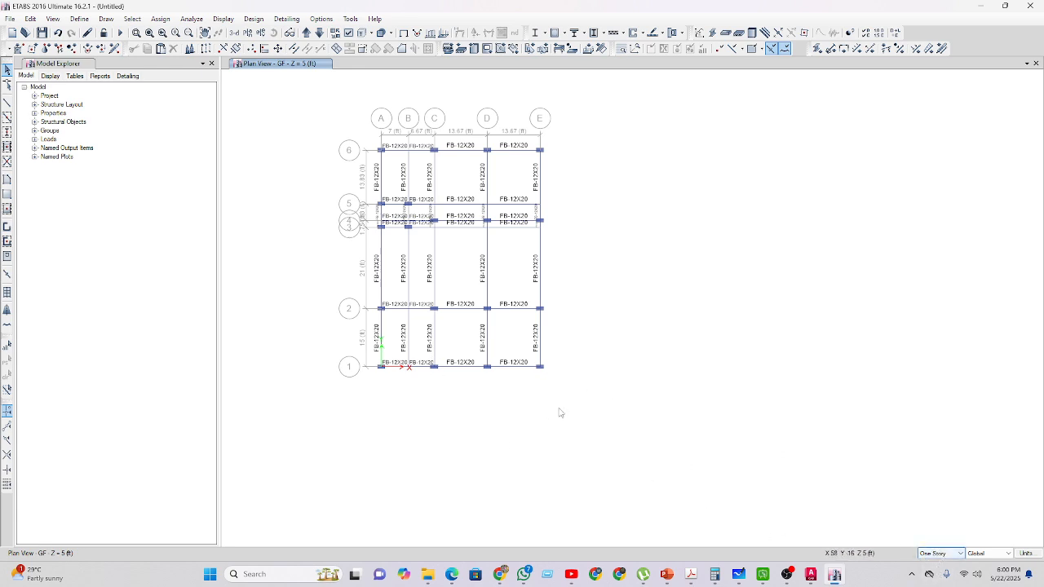
Select the beams on grid B between lines 1 and 3, and those on lines 3 and 5 between grids C and E.
click(947, 553)
scroll(436, 408, up, 2)
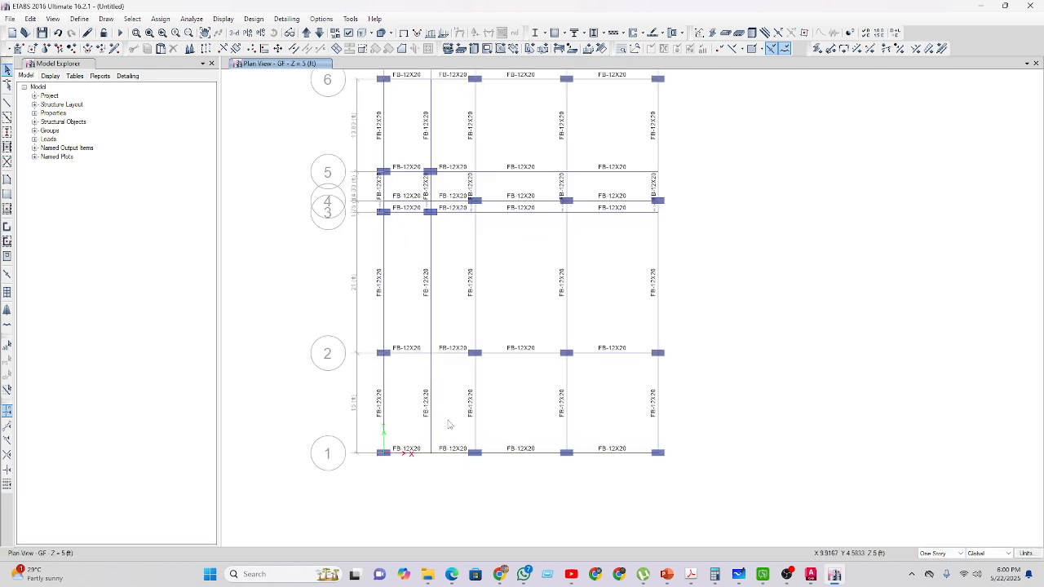
click(431, 404)
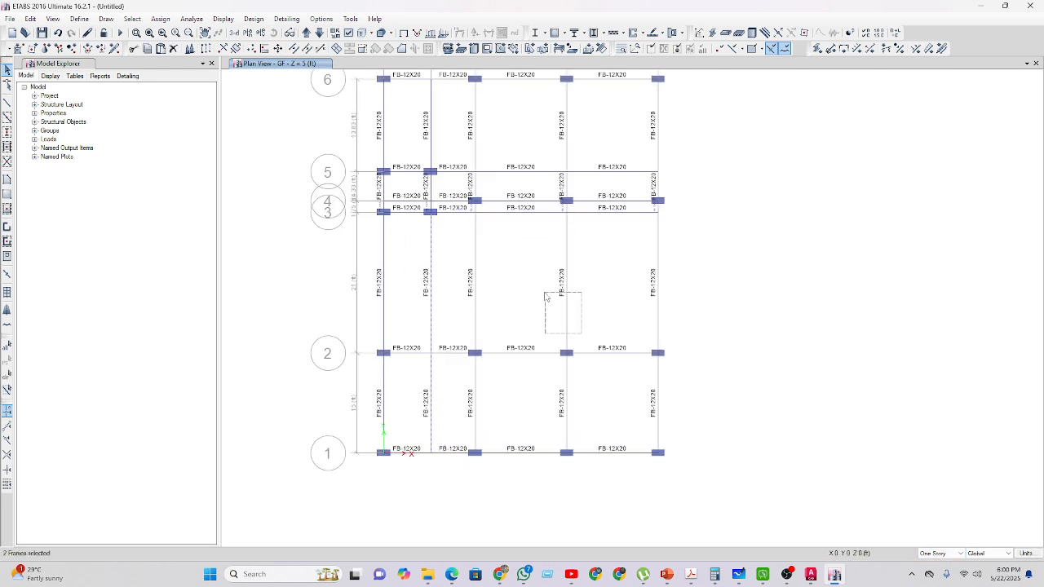
middle_drag(507, 260, 445, 339)
scroll(455, 283, up, 3)
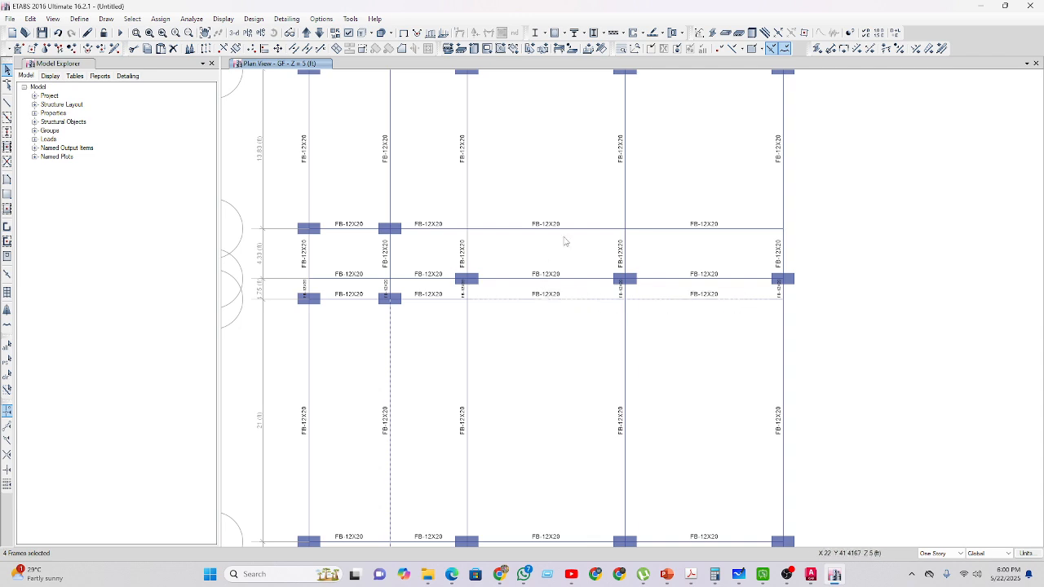
middle_drag(564, 242, 579, 311)
drag(579, 310, 531, 266)
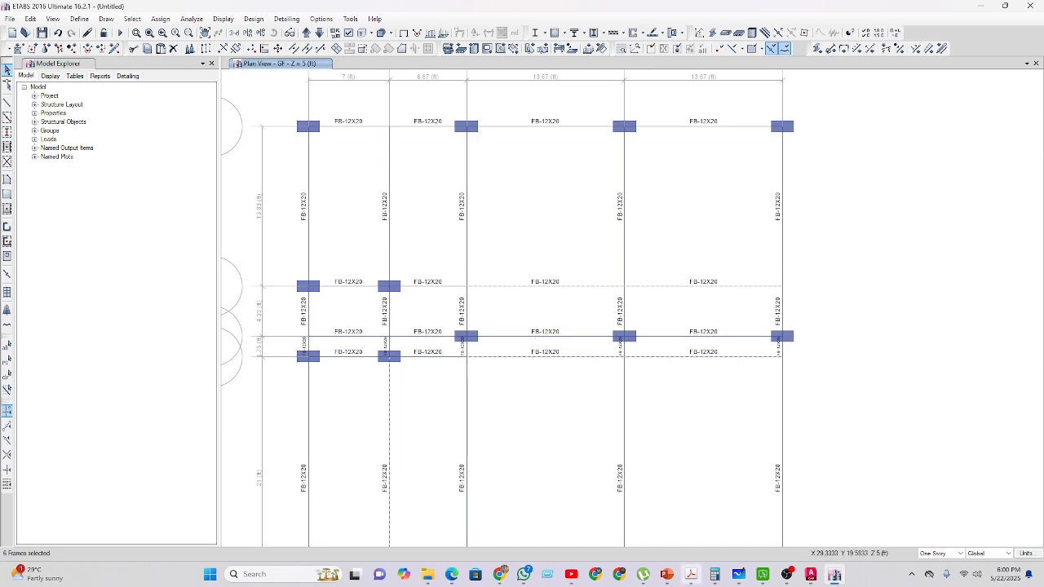
Switch to AutoCAD and examine the beam layout around the lift core and along the grid lines.
click(811, 574)
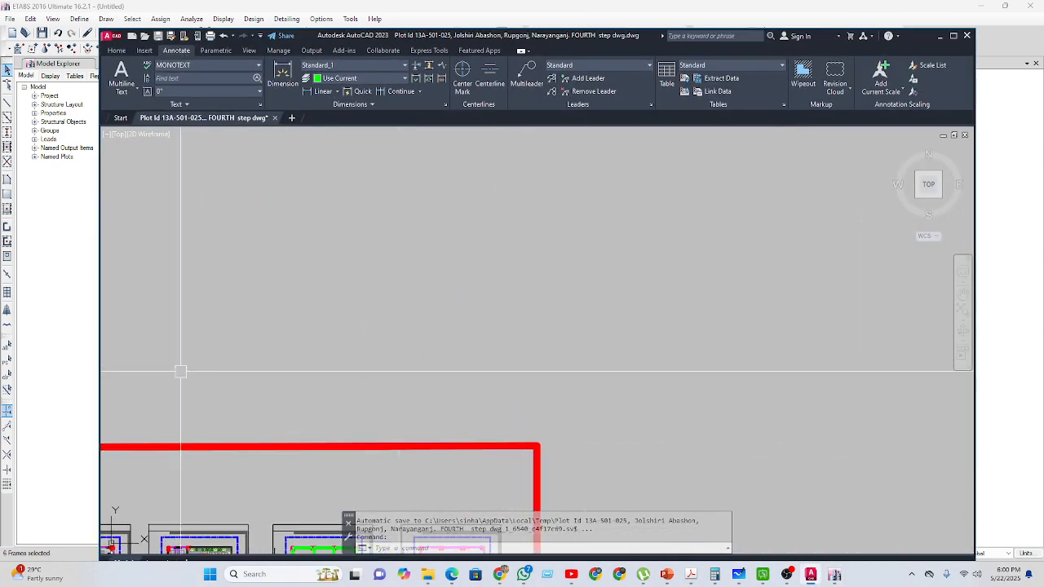
scroll(536, 310, down, 5)
scroll(476, 308, up, 8)
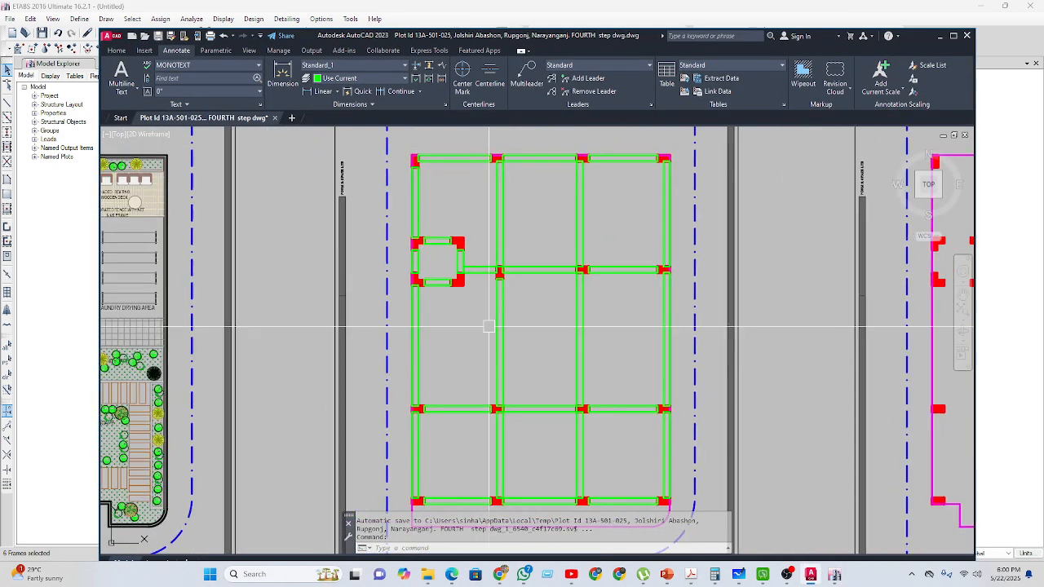
scroll(496, 273, up, 4)
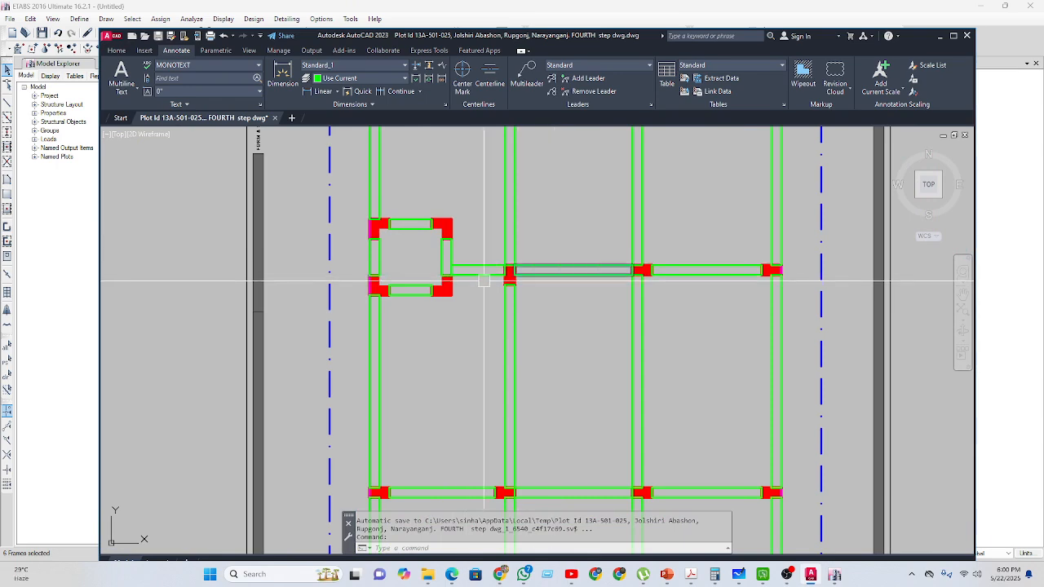
middle_drag(484, 280, 496, 345)
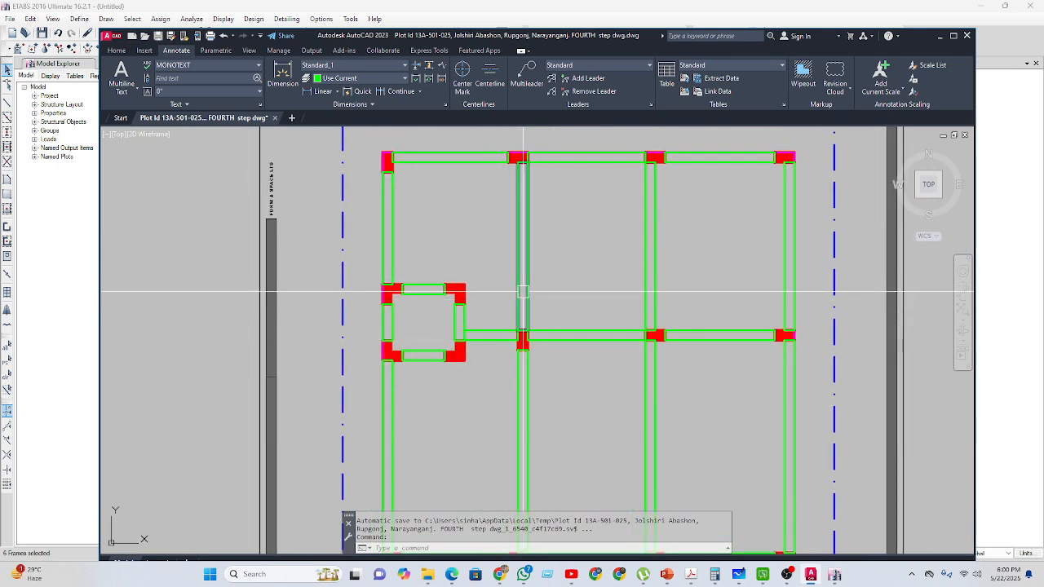
scroll(562, 299, down, 6)
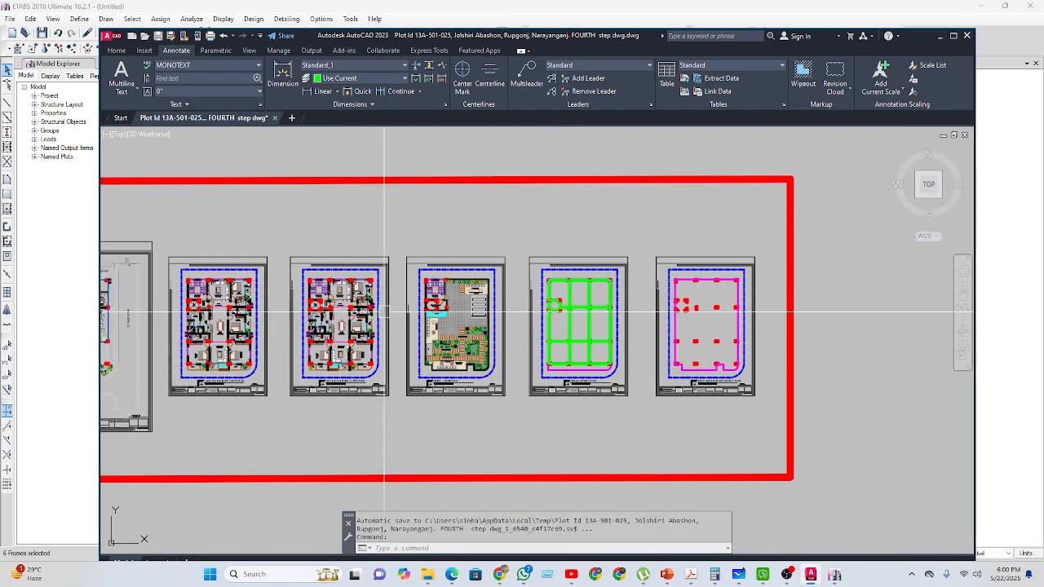
Compare the stair and lift areas on the floor and roof plans with the beam layout, and return to ETABS.
scroll(384, 310, up, 6)
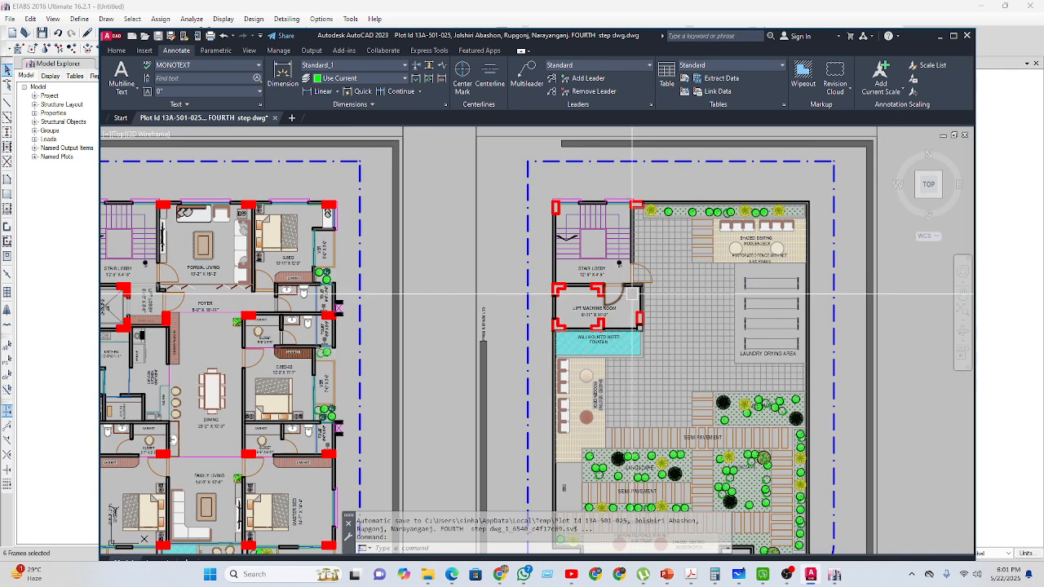
middle_drag(595, 293, 801, 294)
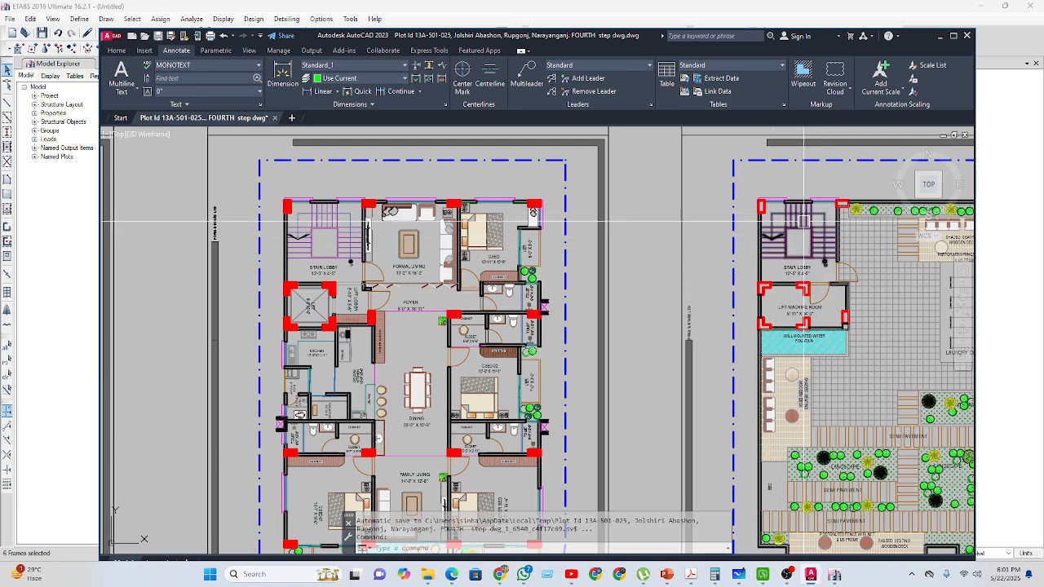
middle_drag(672, 289, 517, 306)
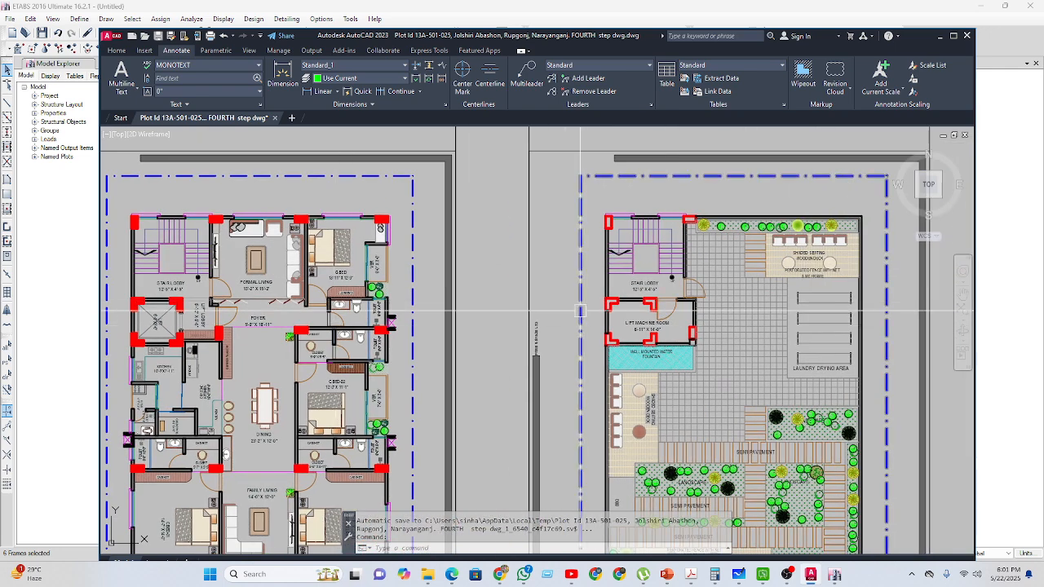
middle_drag(704, 309, 375, 315)
scroll(377, 314, down, 2)
scroll(656, 302, up, 4)
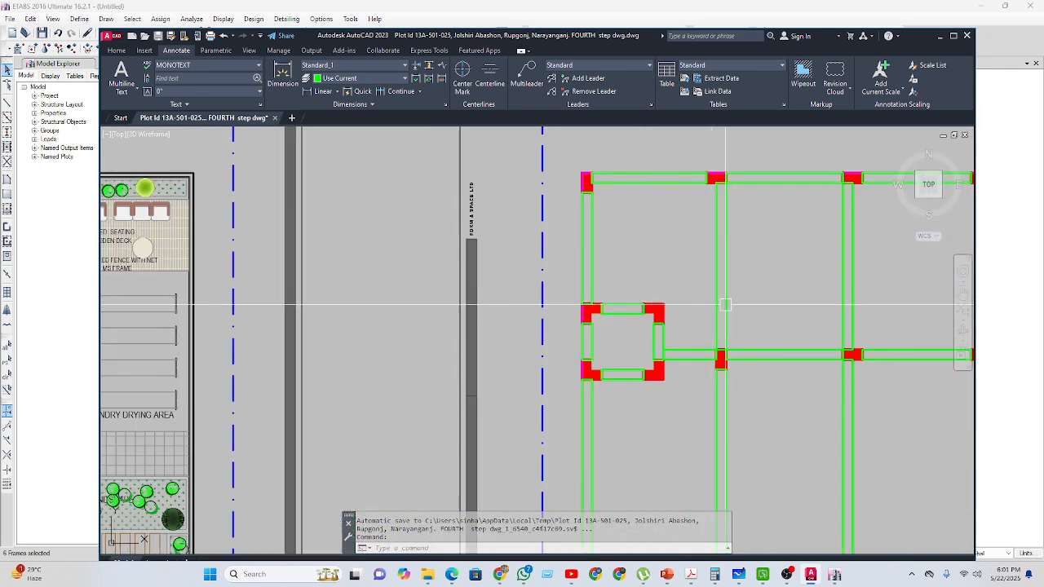
scroll(690, 310, down, 3)
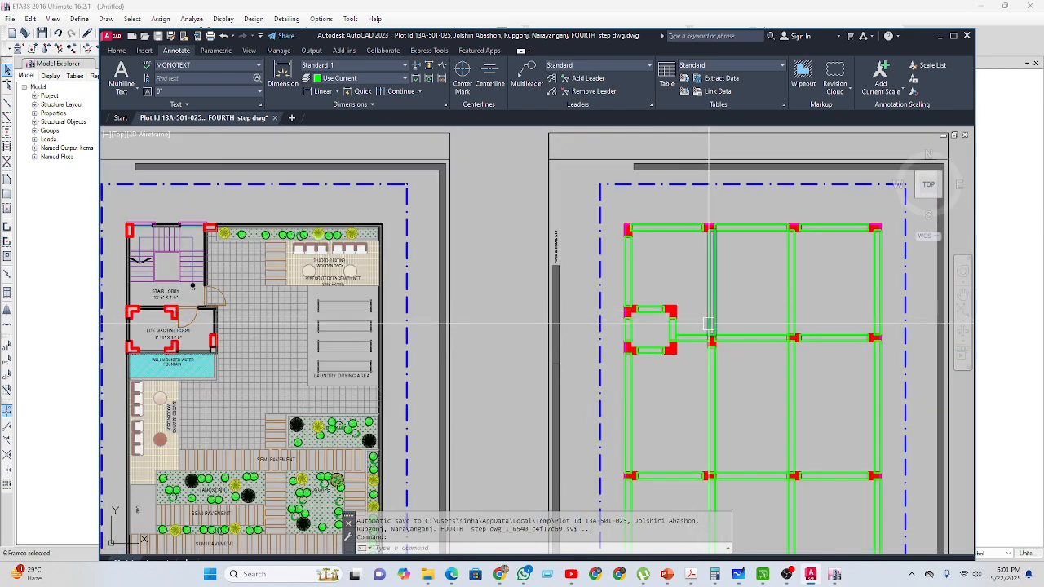
scroll(709, 323, down, 4)
mouse_move(676, 365)
middle_down()
mouse_move(643, 370)
mouse_move(601, 323)
middle_up()
click(843, 579)
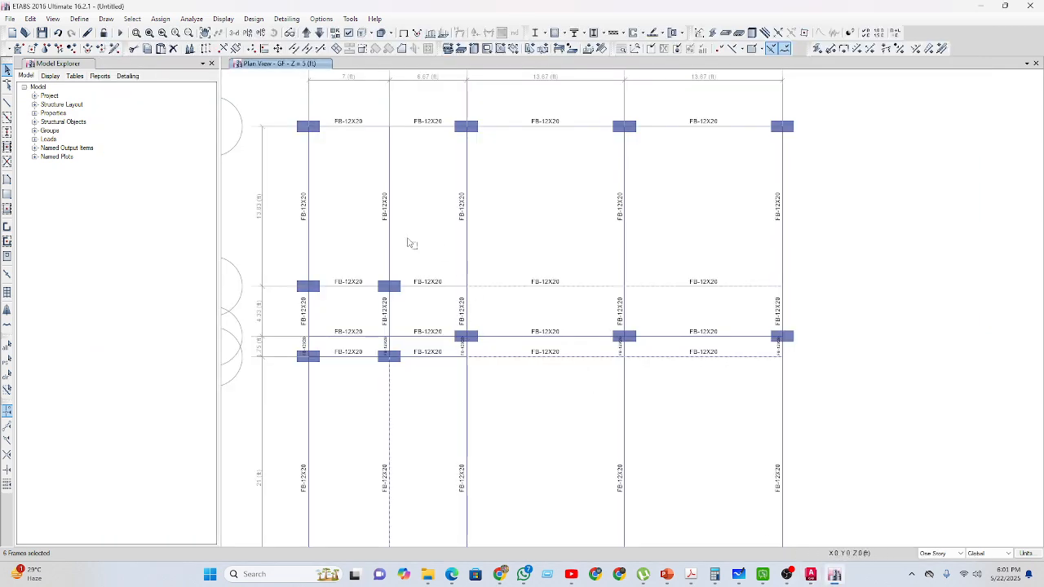
Add the beams on grid B between lines 5 and 6, line 3 between B and C, and line 4 between A and B to the selection; delete all.
click(391, 226)
click(427, 350)
click(458, 437)
scroll(478, 343, down, 5)
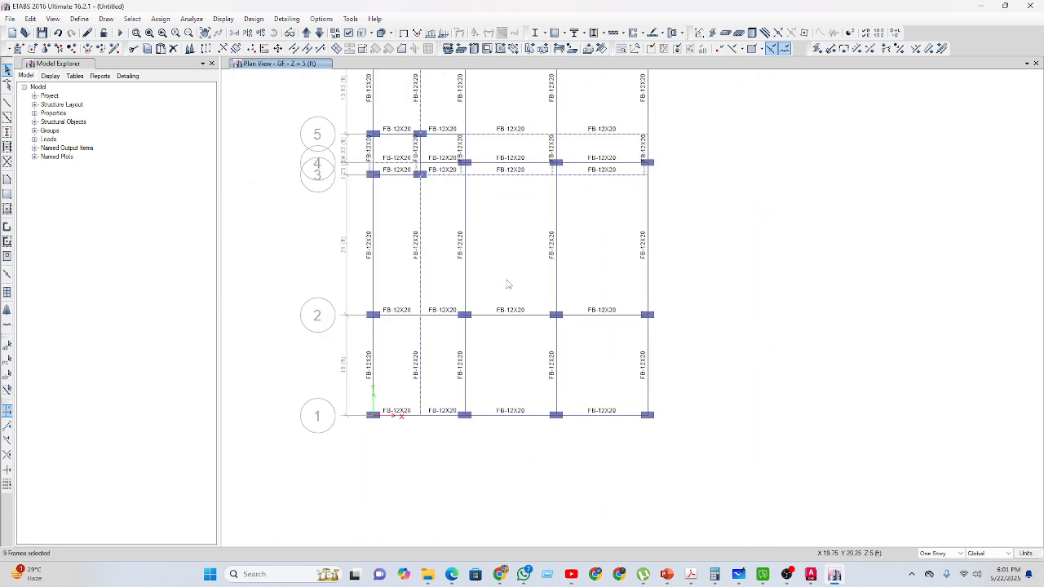
middle_drag(506, 284, 532, 371)
click(173, 48)
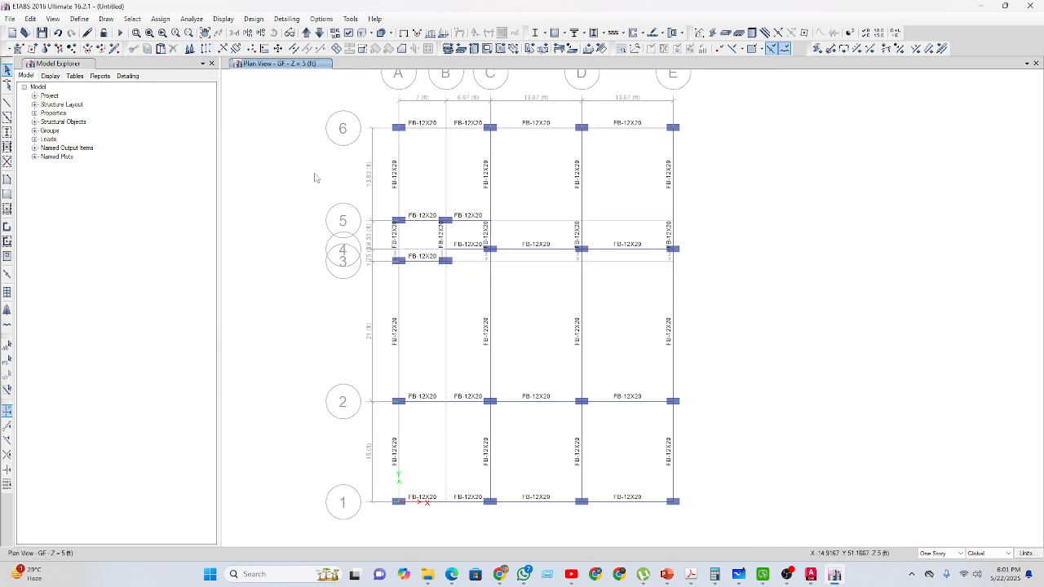
Join the beam segments on grids C, D and E into single beams between lines 2 and 4 and between lines 4 and 6.
middle_drag(487, 280, 493, 306)
scroll(488, 281, up, 5)
scroll(520, 321, down, 5)
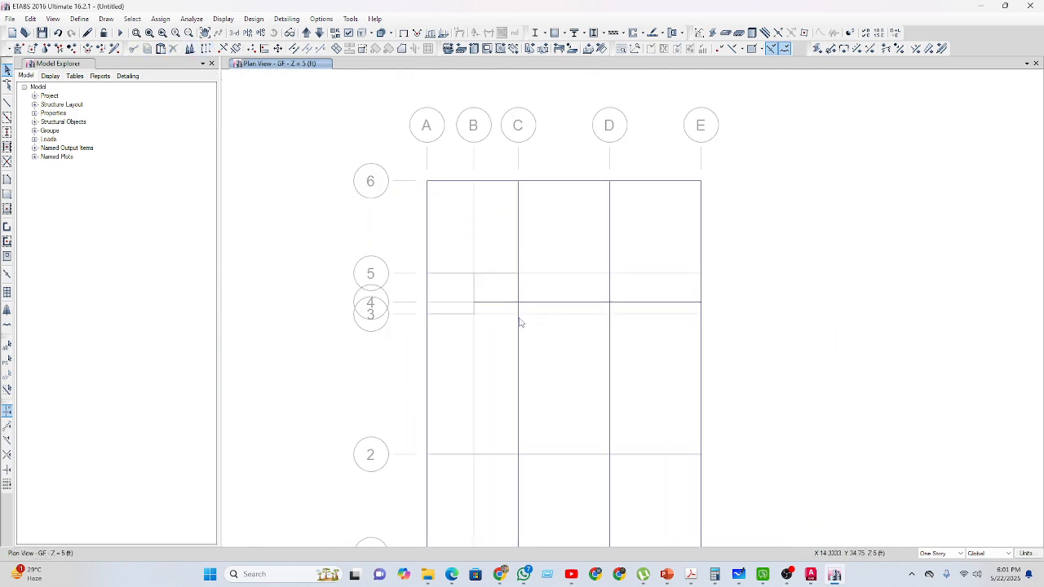
drag(721, 438, 497, 310)
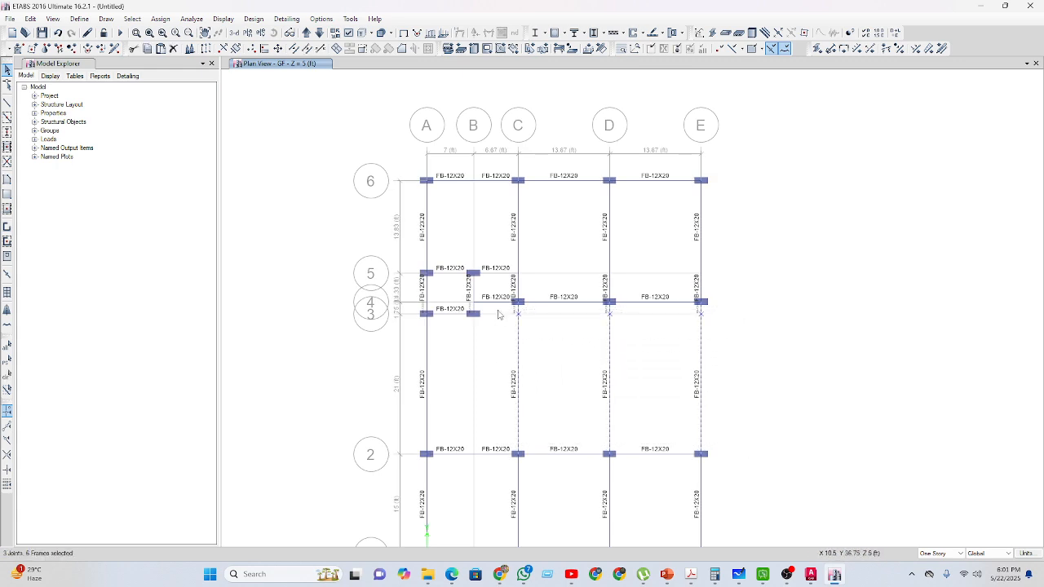
click(306, 49)
drag(715, 287, 509, 239)
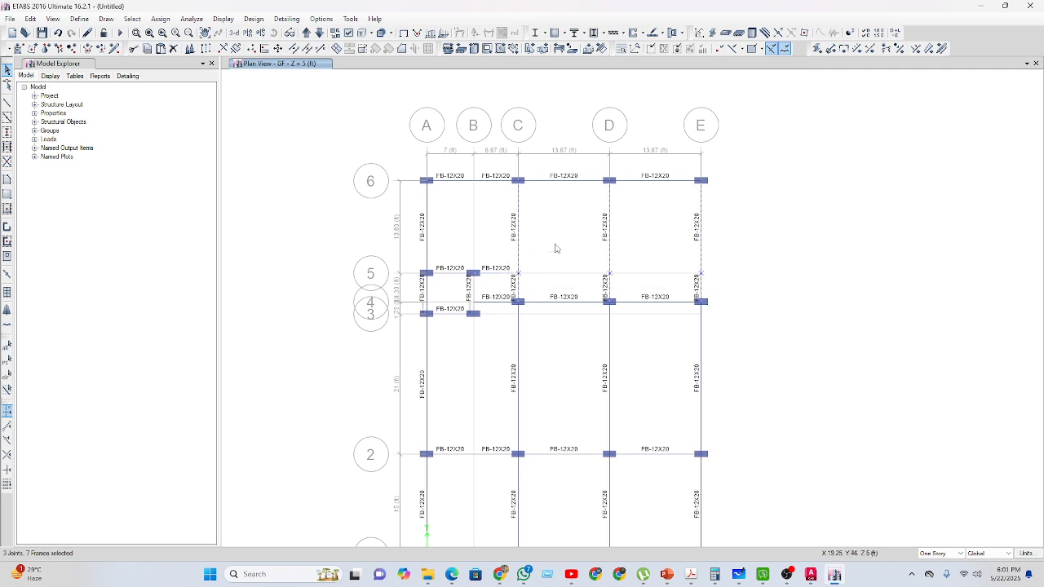
click(306, 48)
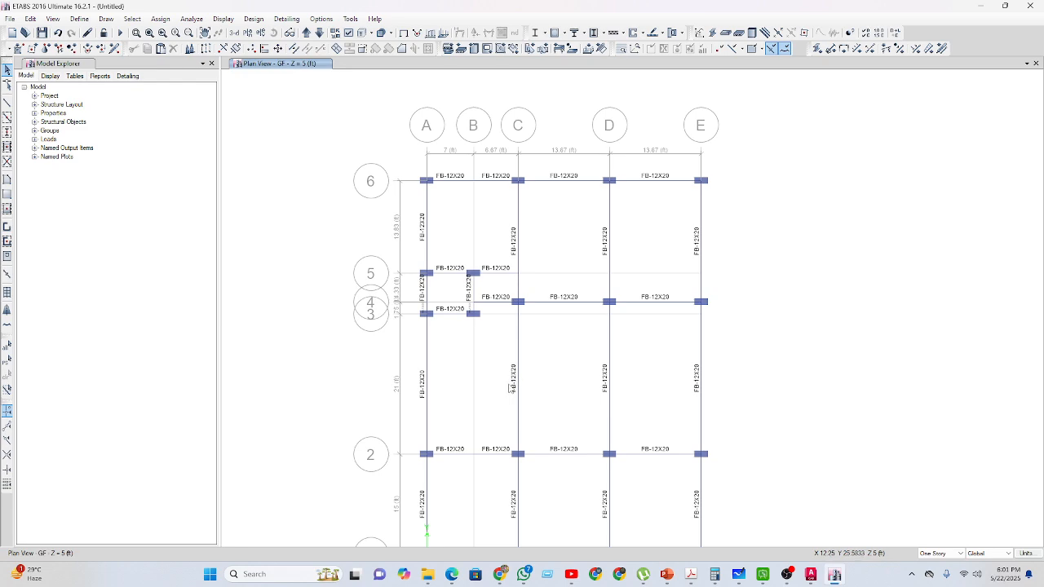
Join the beam segments on grids A and B between lines 3 and 5 into single beams.
scroll(475, 317, up, 3)
drag(494, 315, 384, 270)
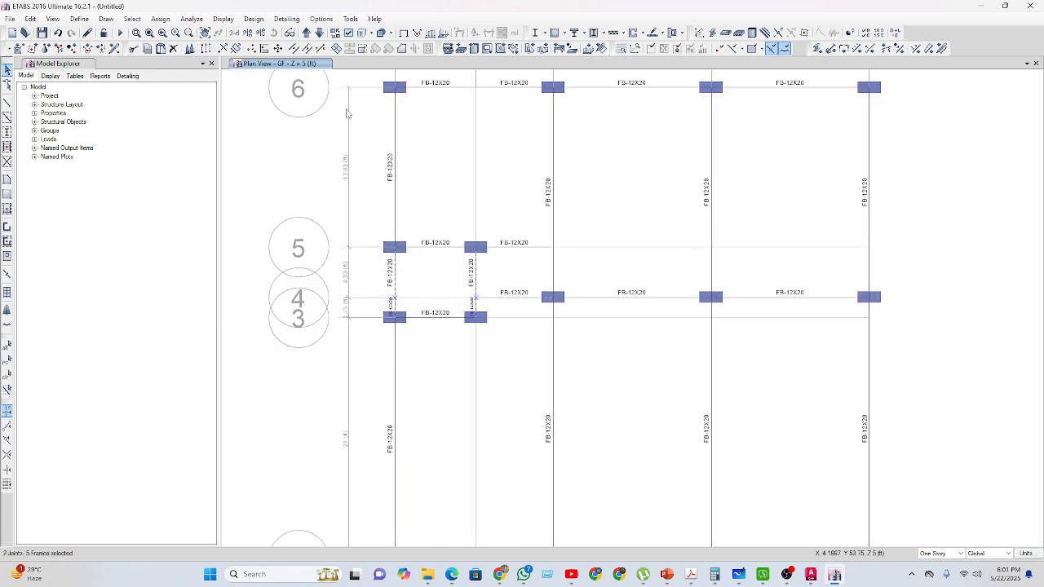
click(307, 49)
Join the beam segments between grids A and C on lines 6, 2 and 1 into single beams.
middle_drag(439, 216, 437, 273)
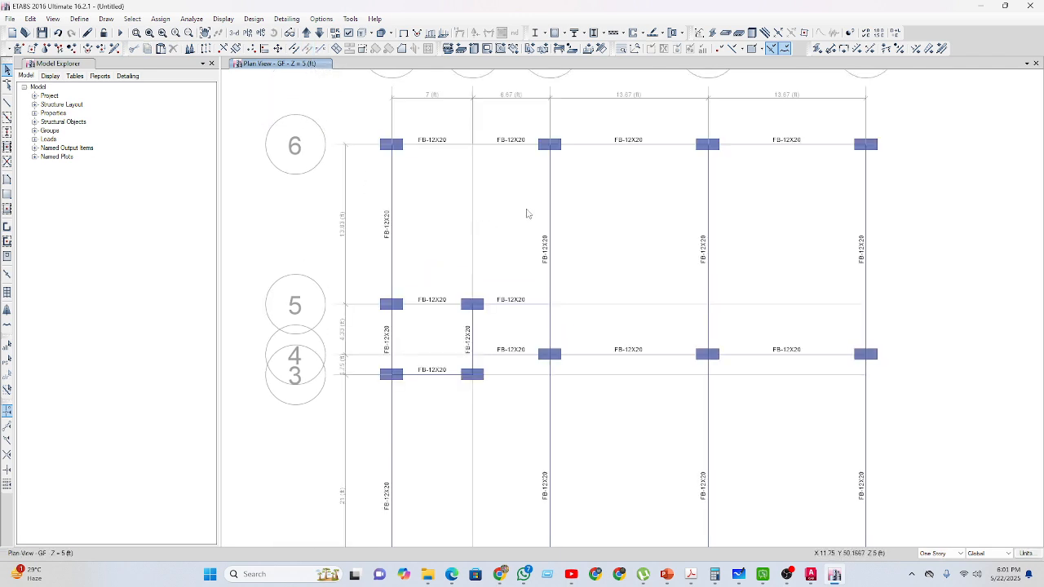
drag(521, 202, 455, 141)
scroll(461, 153, down, 3)
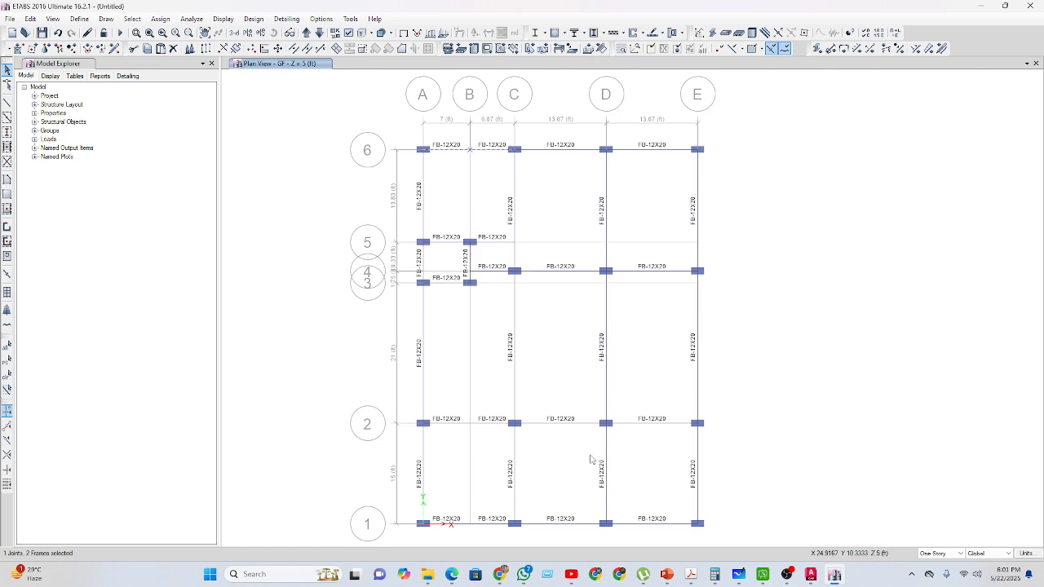
middle_drag(590, 457, 577, 403)
drag(453, 424, 437, 364)
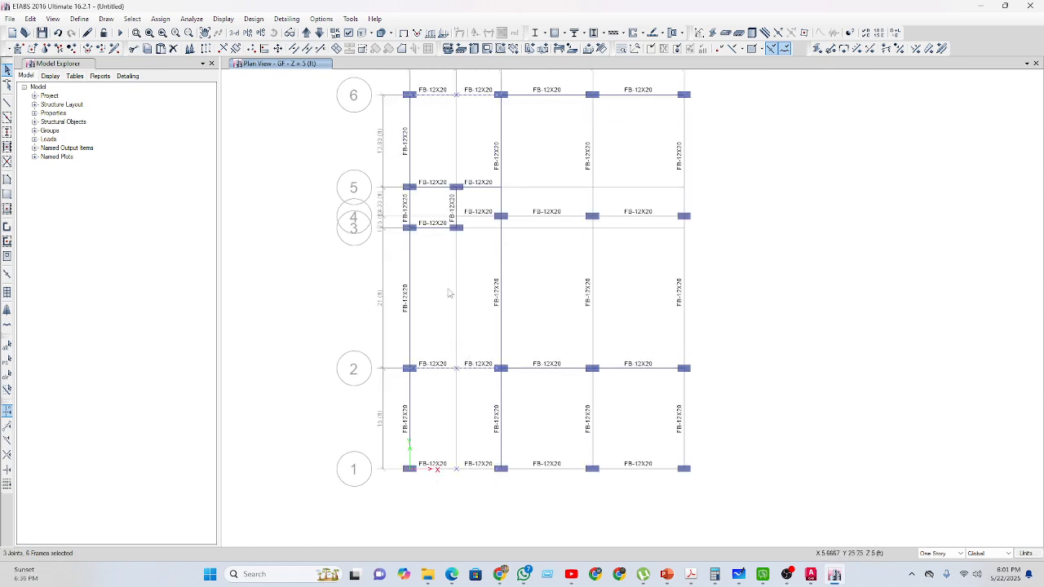
click(307, 50)
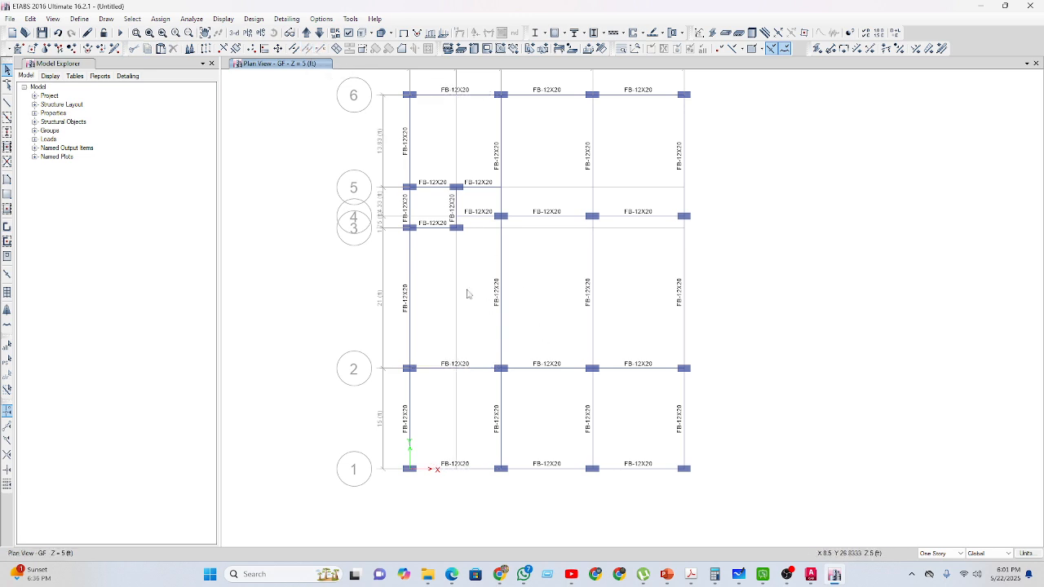
Draw GB-12X20 beams along line 5 from grid C to D and from D to E.
middle_drag(467, 294, 464, 338)
scroll(433, 302, up, 2)
scroll(464, 334, down, 2)
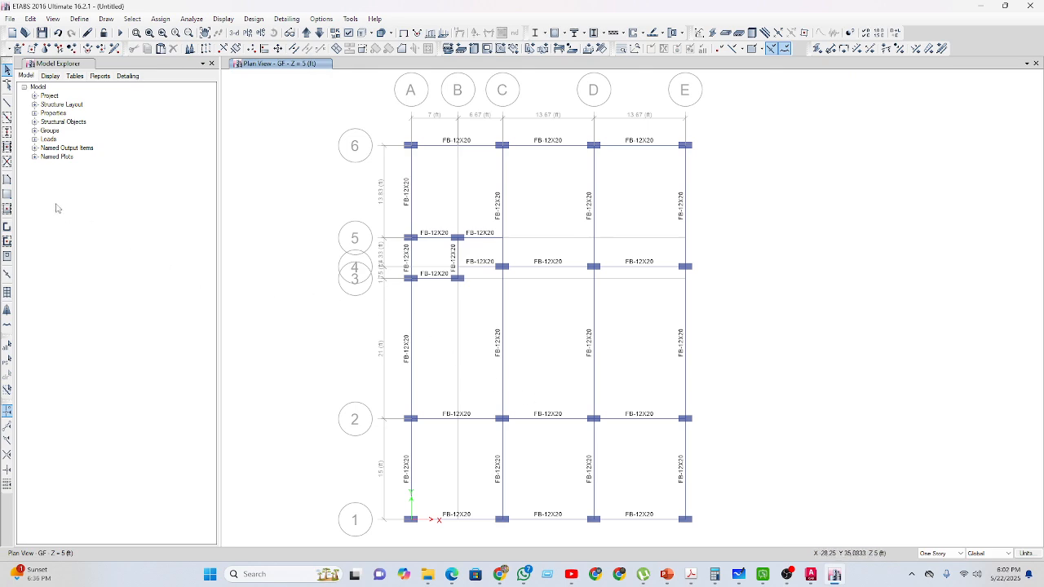
click(7, 103)
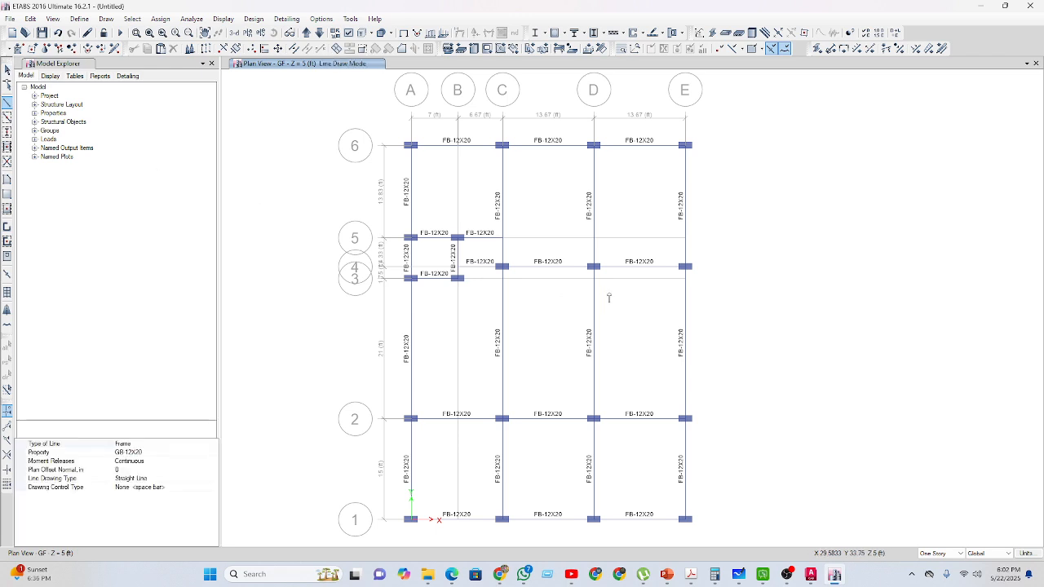
click(502, 239)
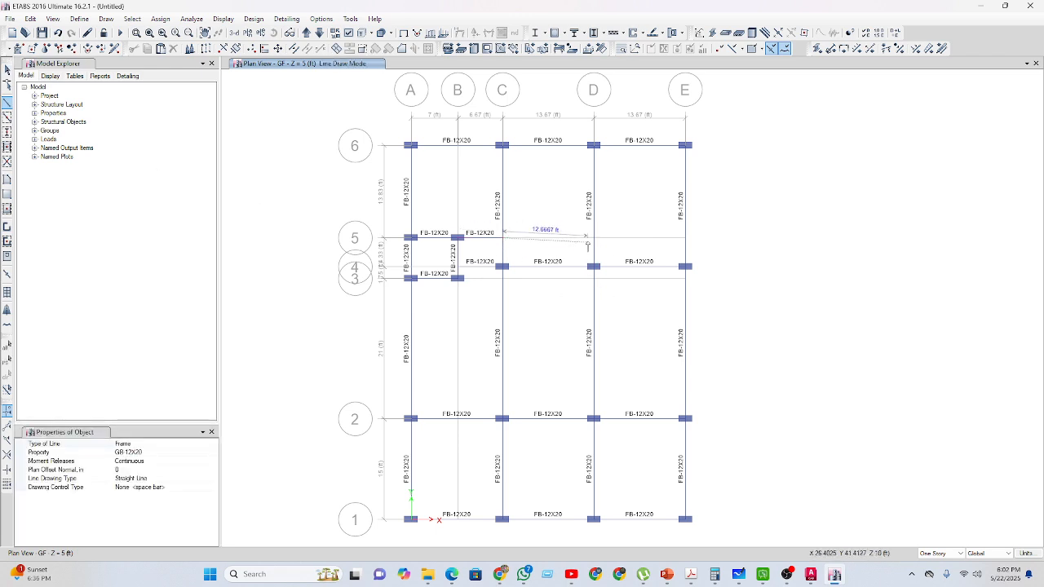
click(594, 238)
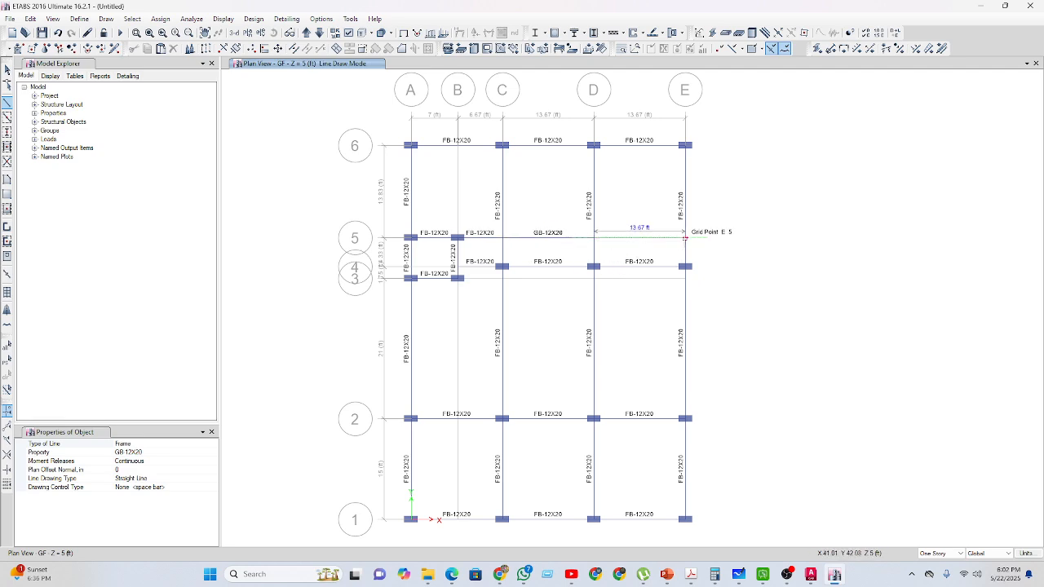
click(686, 238)
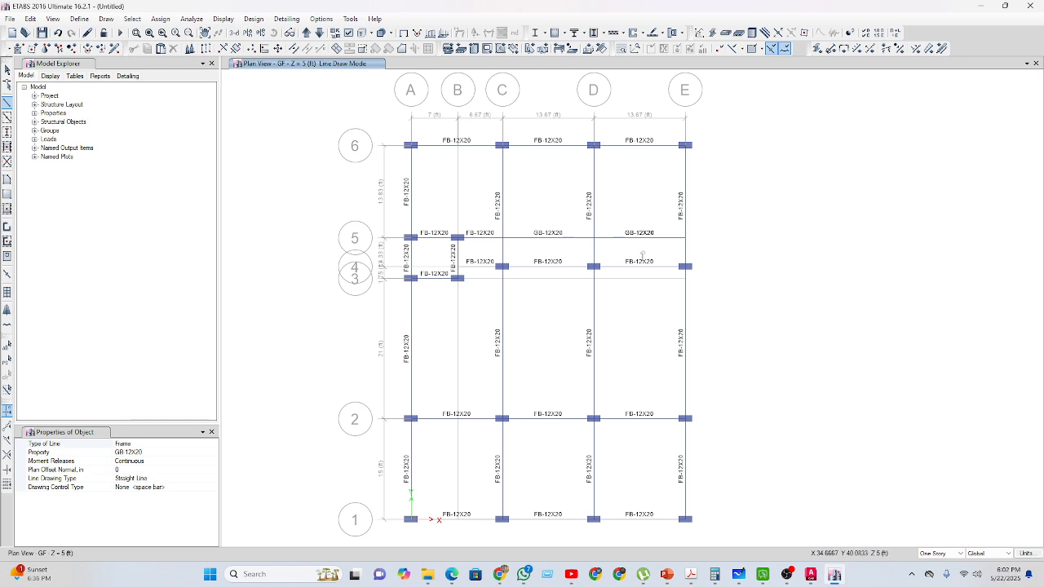
End line drawing and delete the two GB-12X20 beams on line 5 between grids C and E.
key(Escape)
click(616, 238)
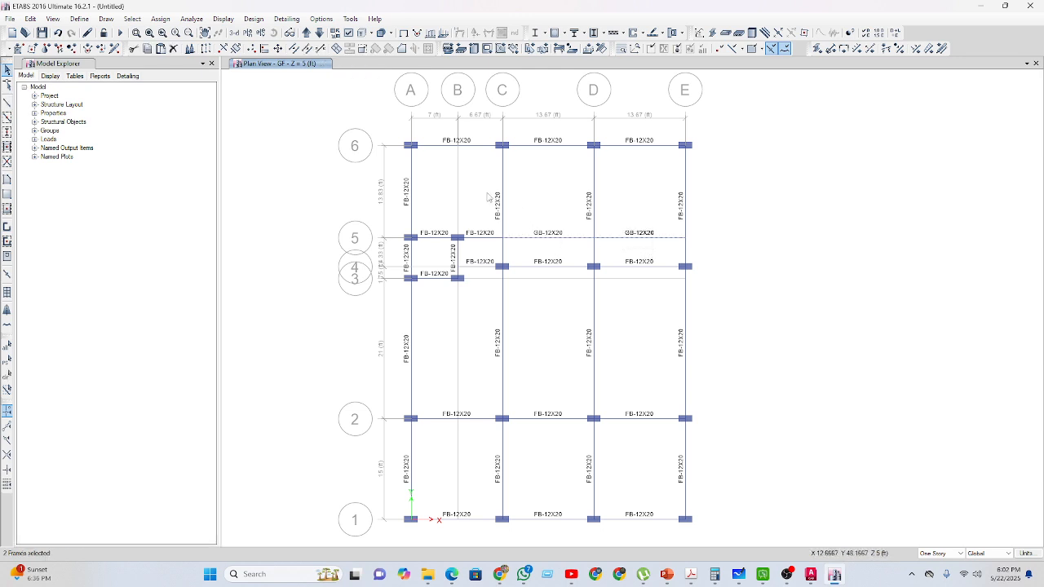
click(173, 48)
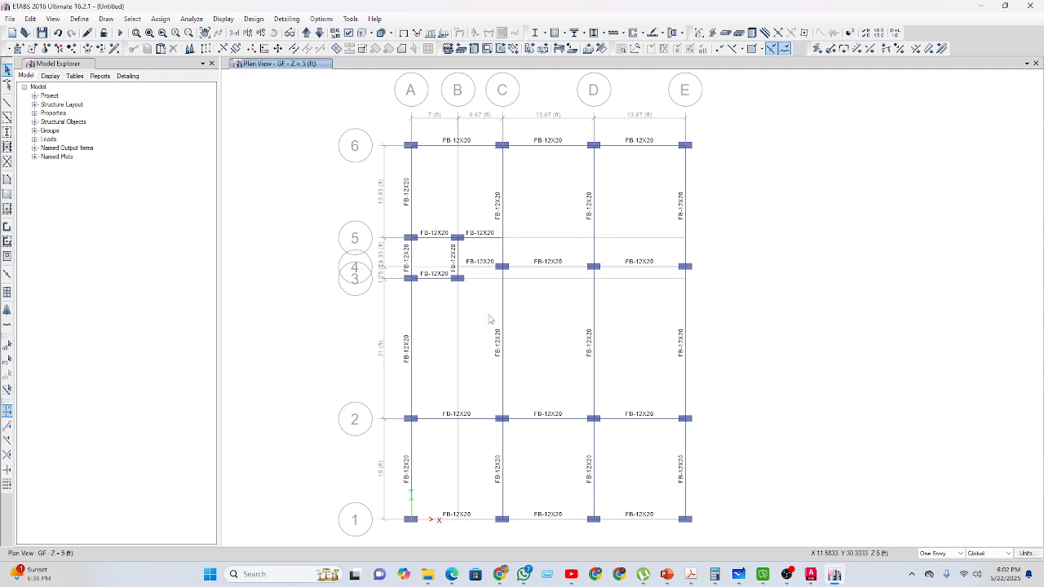
Draw a rectangular floor area with the STAIR property in the bay between grids D and E and lines 4 and 6.
scroll(487, 313, up, 2)
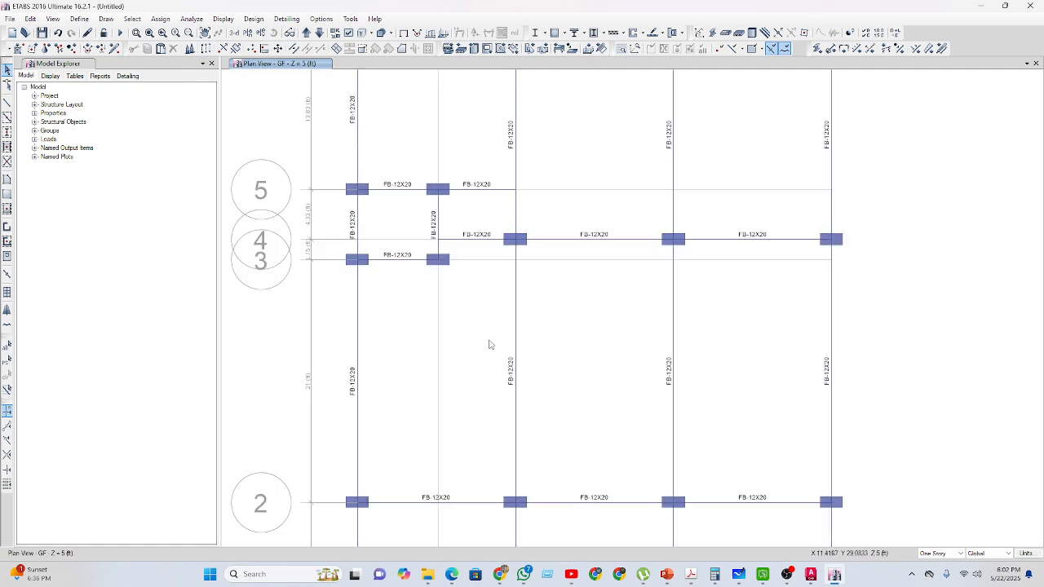
scroll(489, 344, down, 2)
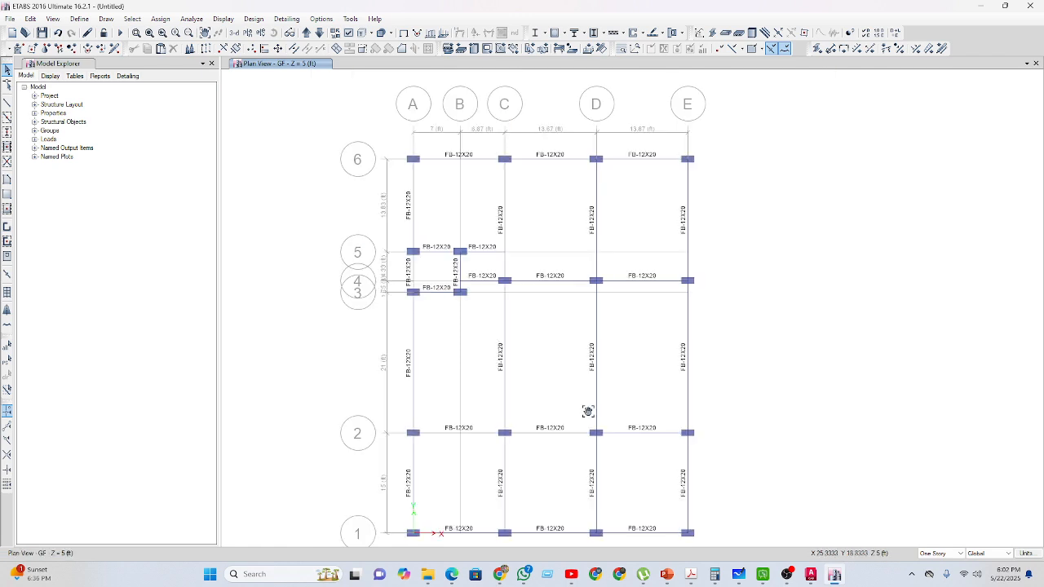
middle_drag(588, 411, 562, 351)
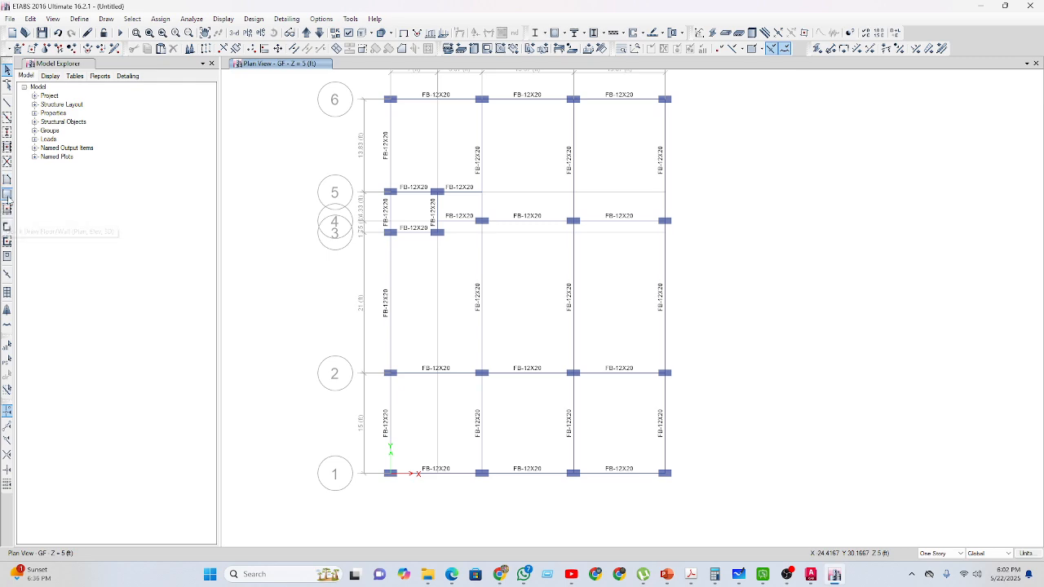
click(6, 194)
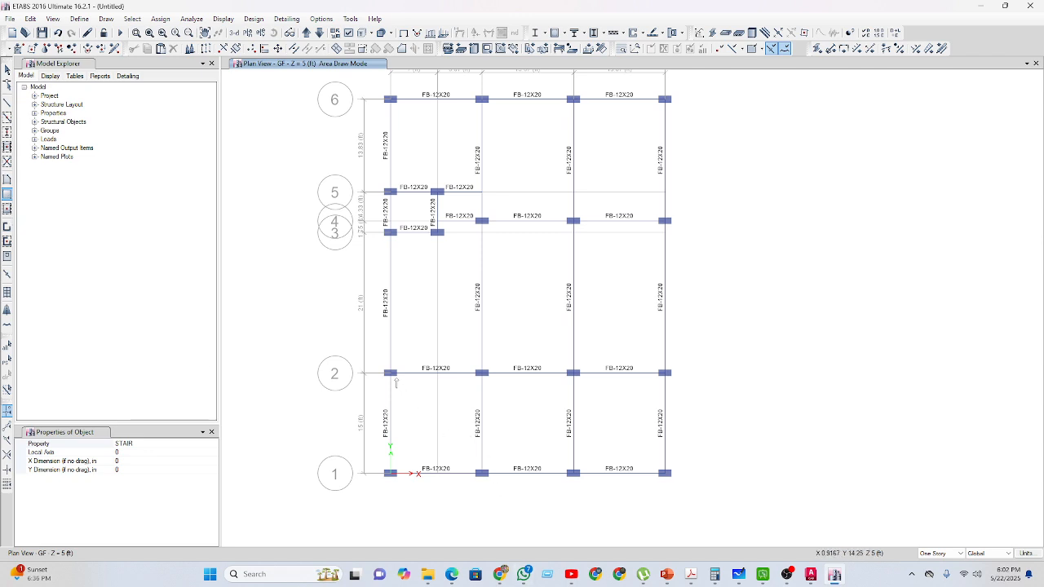
click(664, 99)
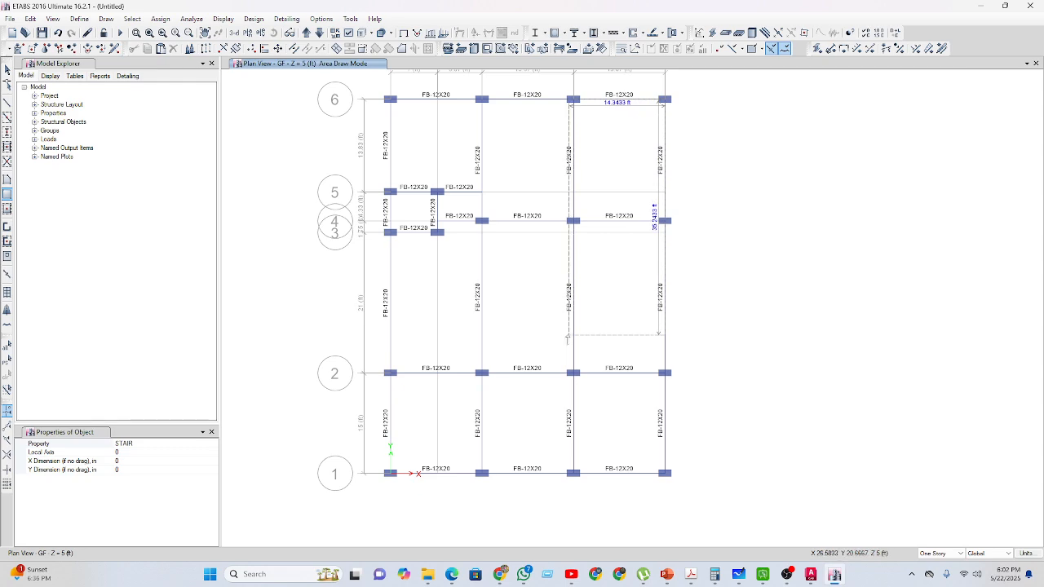
click(573, 222)
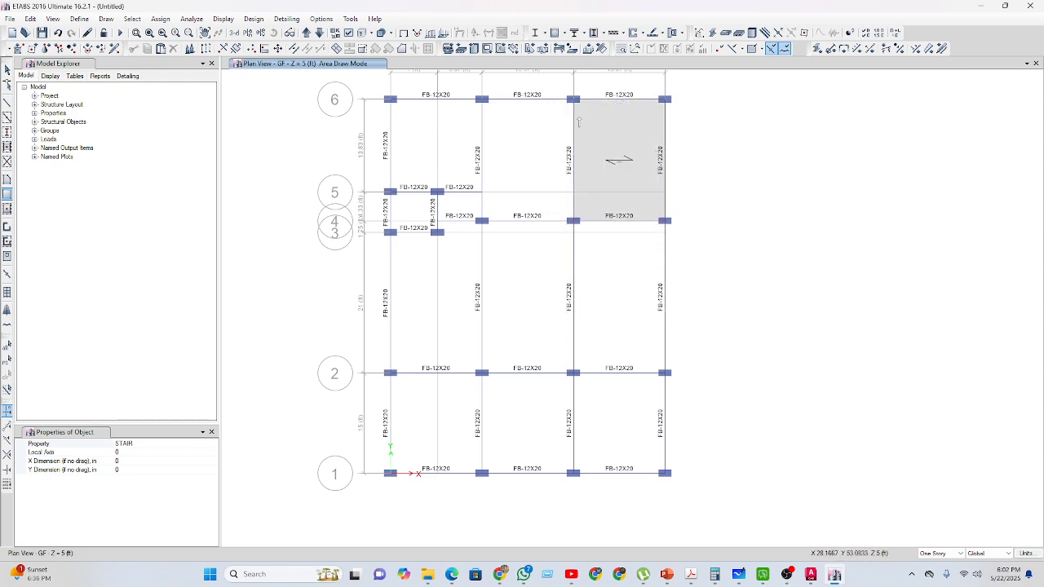
Set the area property to Slab 5.5 and draw a rectangular slab between grids C and D and lines 4 and 6.
click(194, 445)
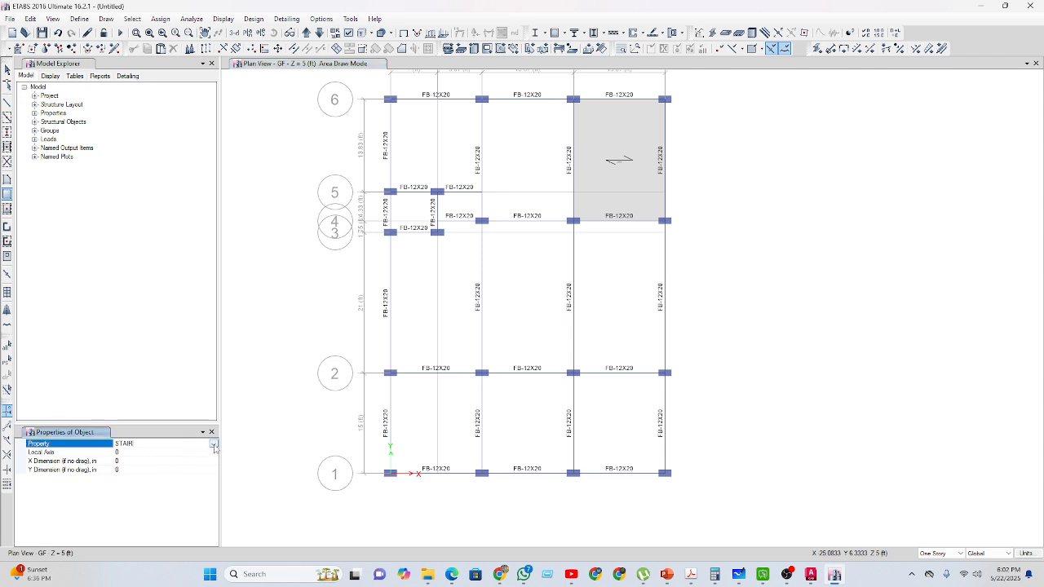
click(214, 444)
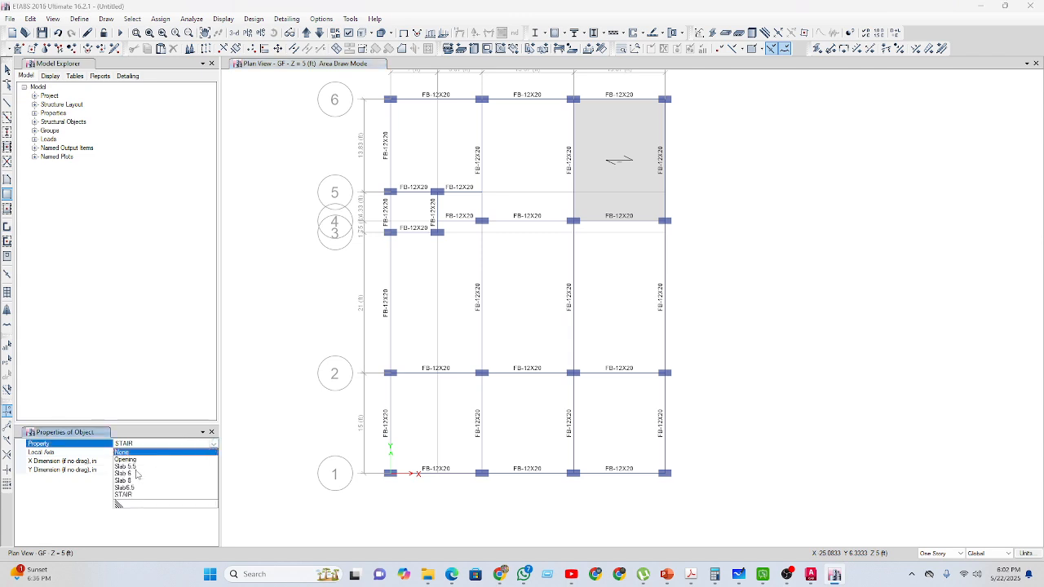
click(150, 467)
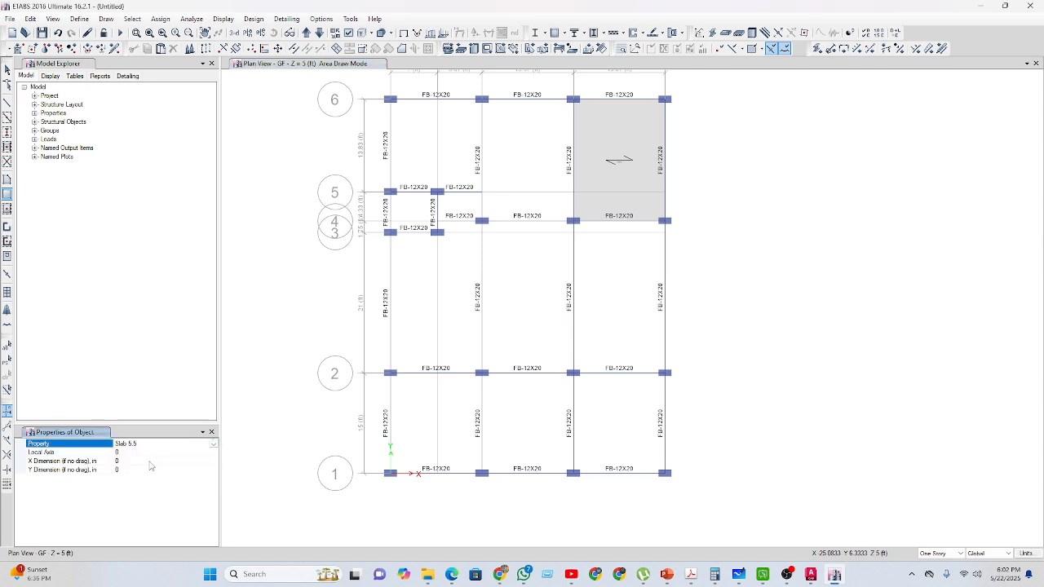
click(573, 100)
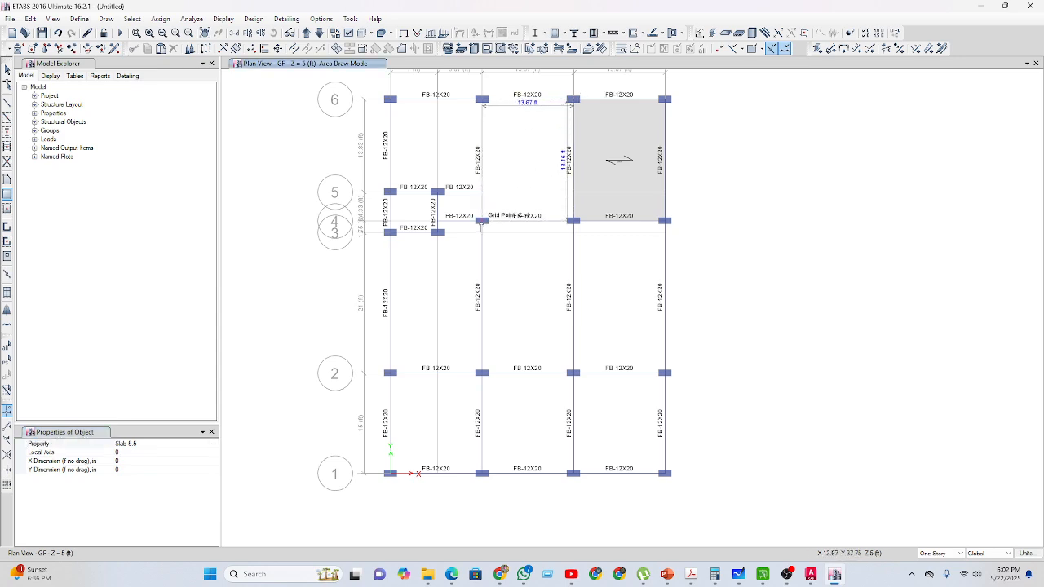
click(482, 221)
Draw rectangular Slab 5.5 areas between lines 2 and 4 in the bays D to E and C to D.
click(666, 221)
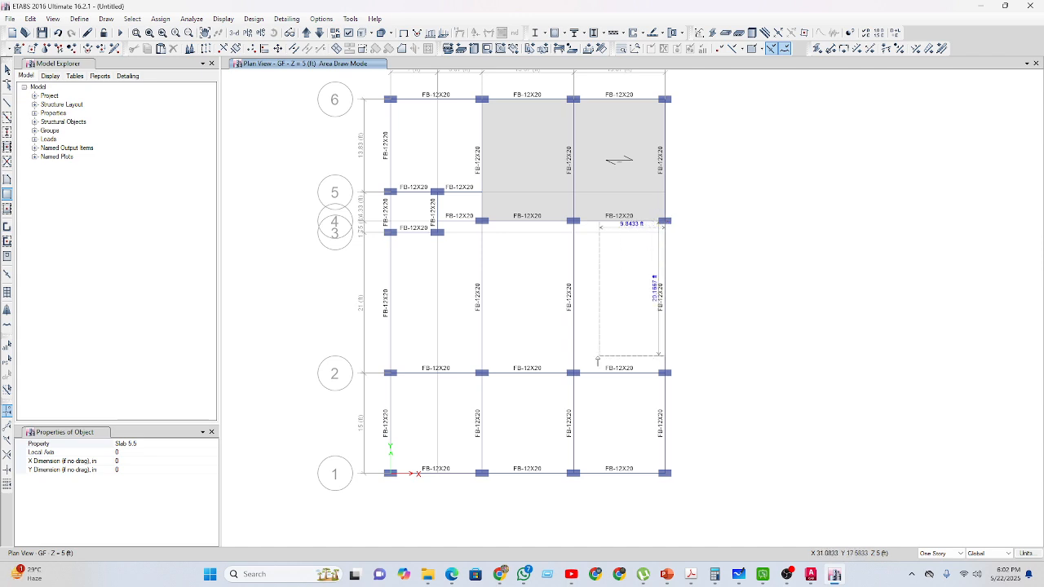
click(573, 372)
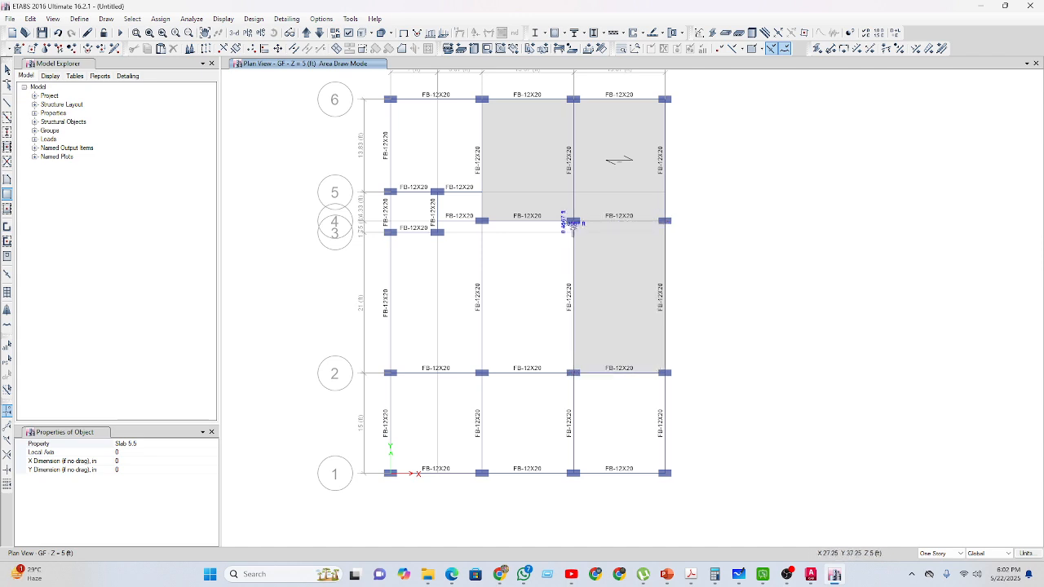
click(574, 221)
click(482, 373)
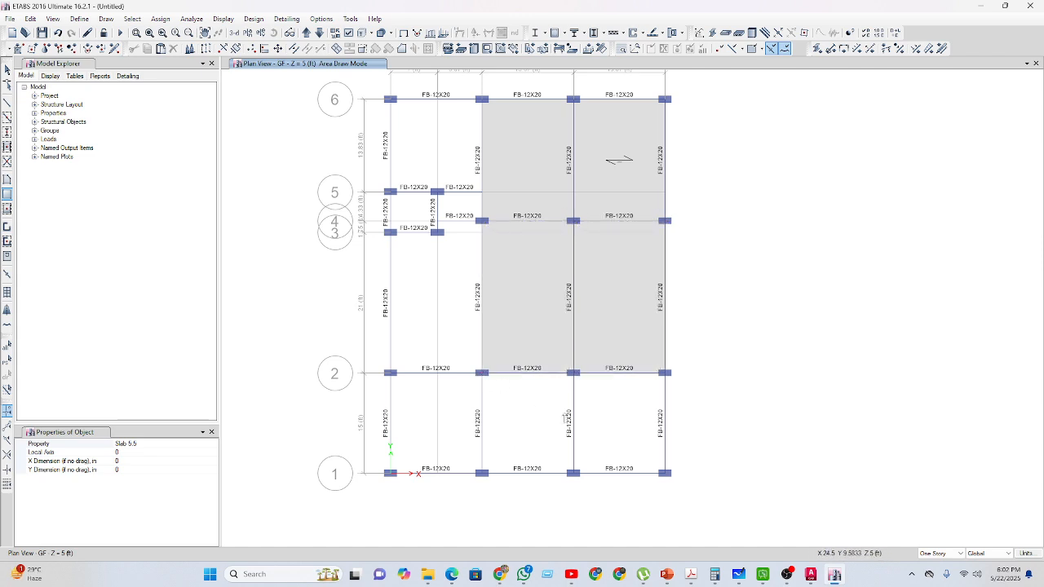
Draw rectangular Slab 5.5 areas between lines 1 and 2 in the bays D to E, C to D and A to C.
click(665, 373)
click(572, 471)
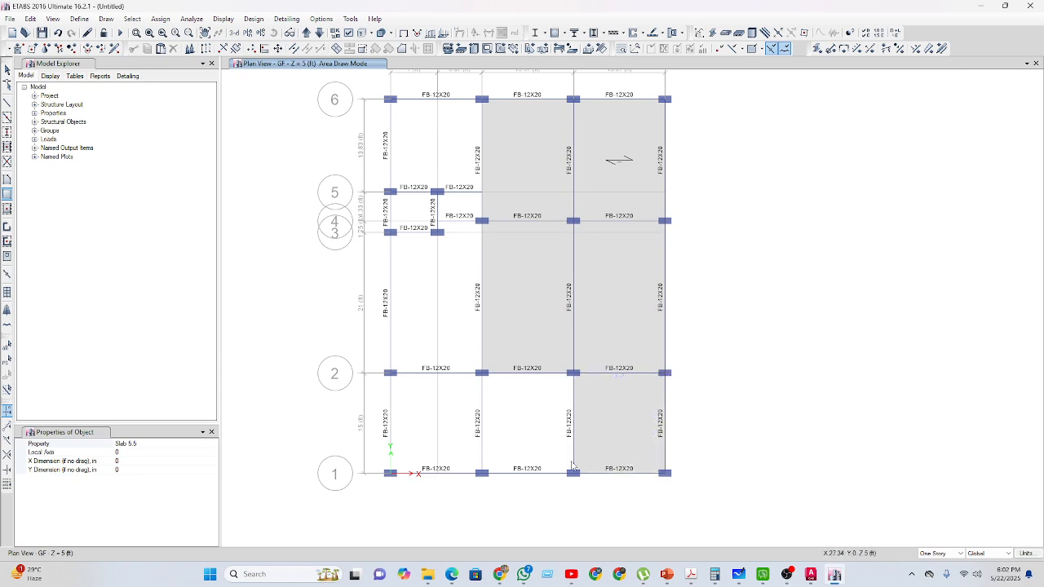
click(574, 373)
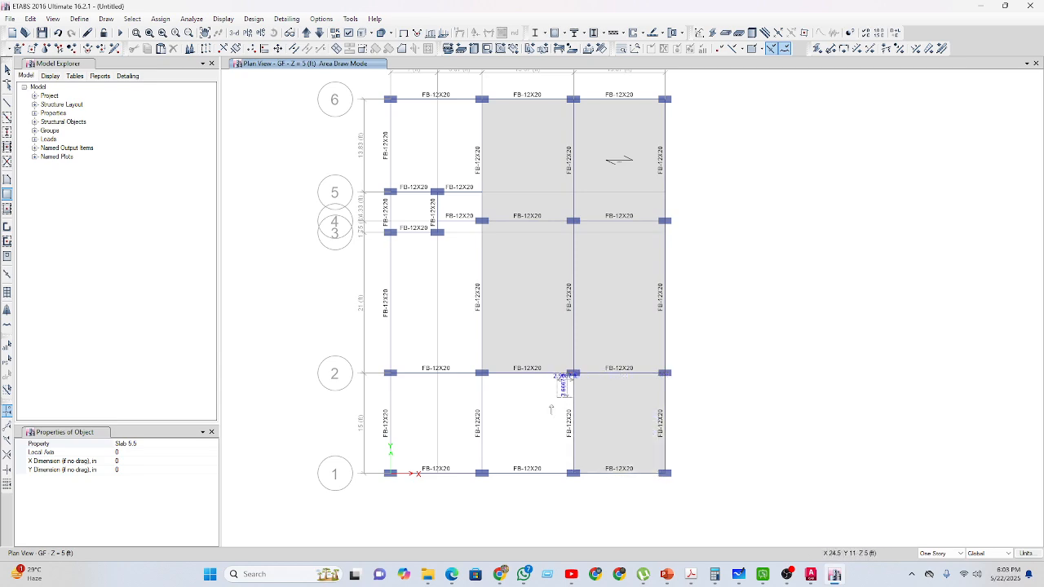
click(482, 474)
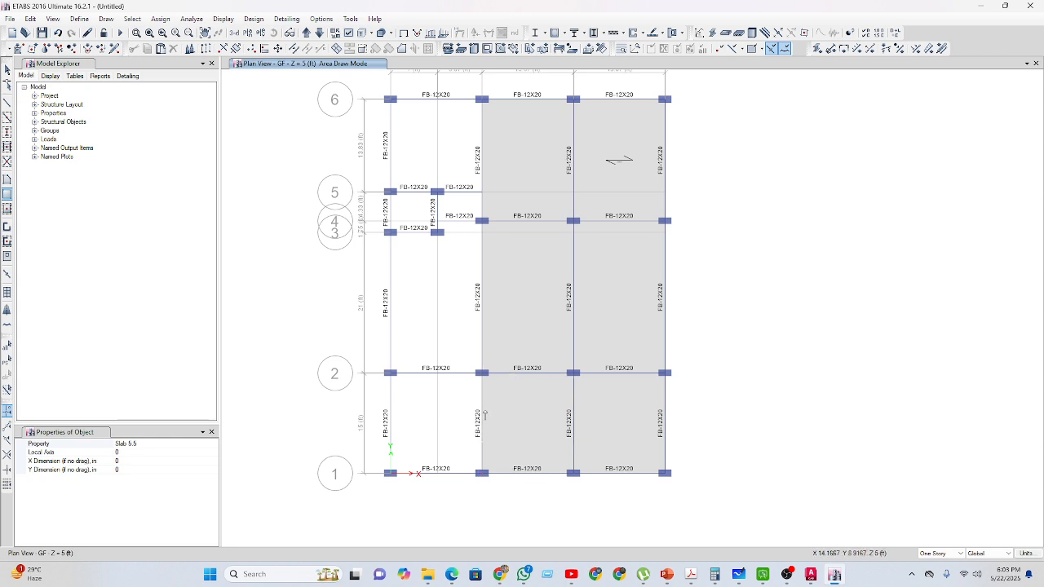
click(482, 373)
click(390, 473)
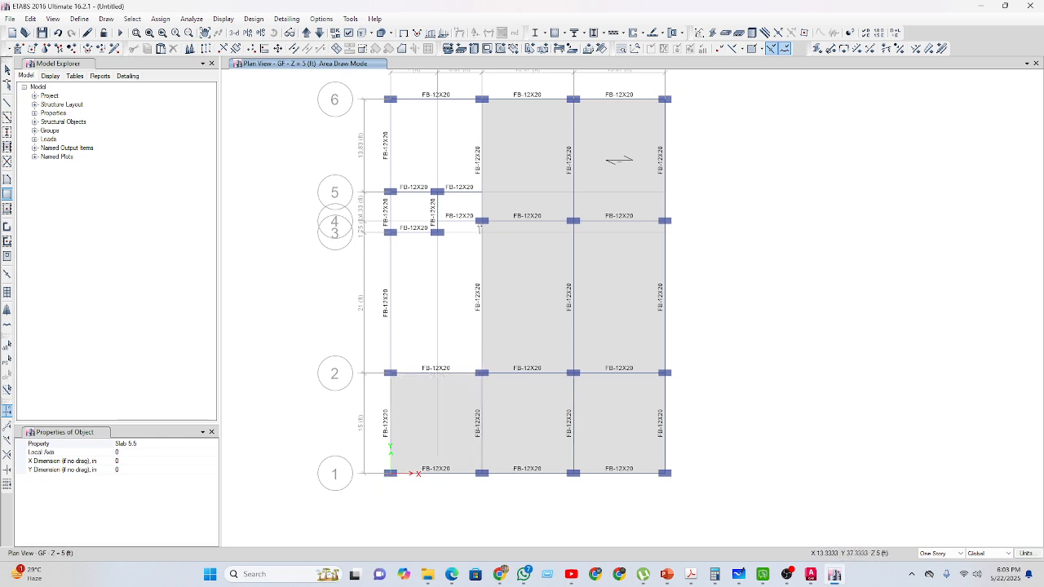
Draw a rectangular Slab 5.5 area between grids B and C and lines 4 and 5.
scroll(478, 111, up, 3)
middle_drag(469, 229, 491, 219)
scroll(496, 170, down, 3)
scroll(486, 241, up, 3)
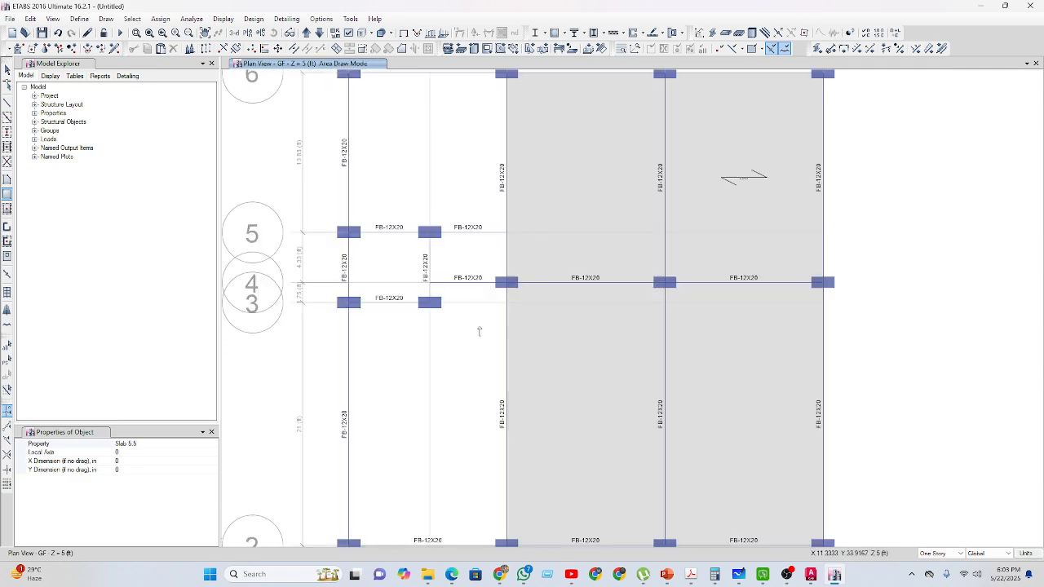
middle_drag(475, 351, 500, 299)
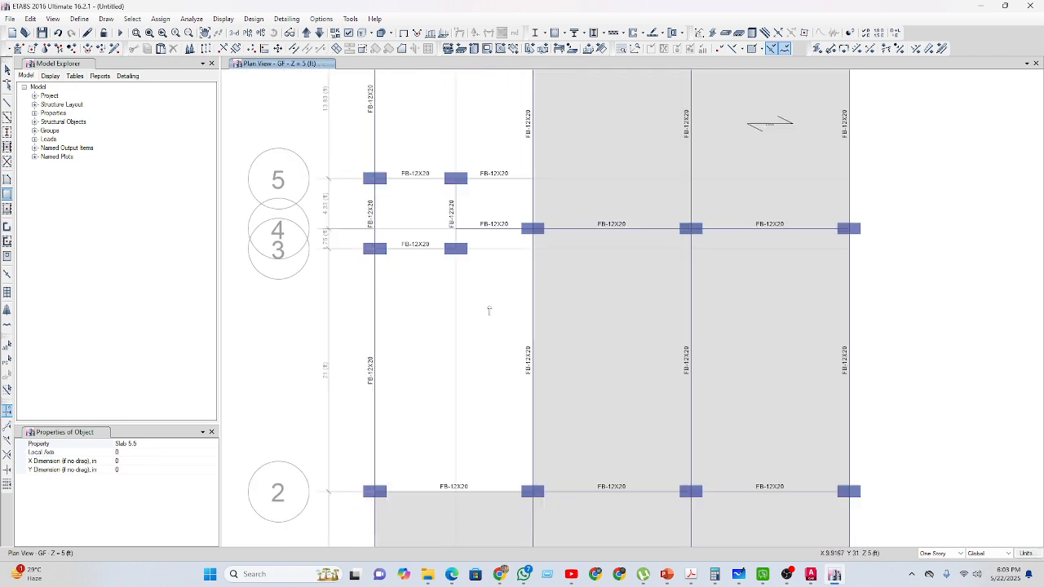
click(533, 179)
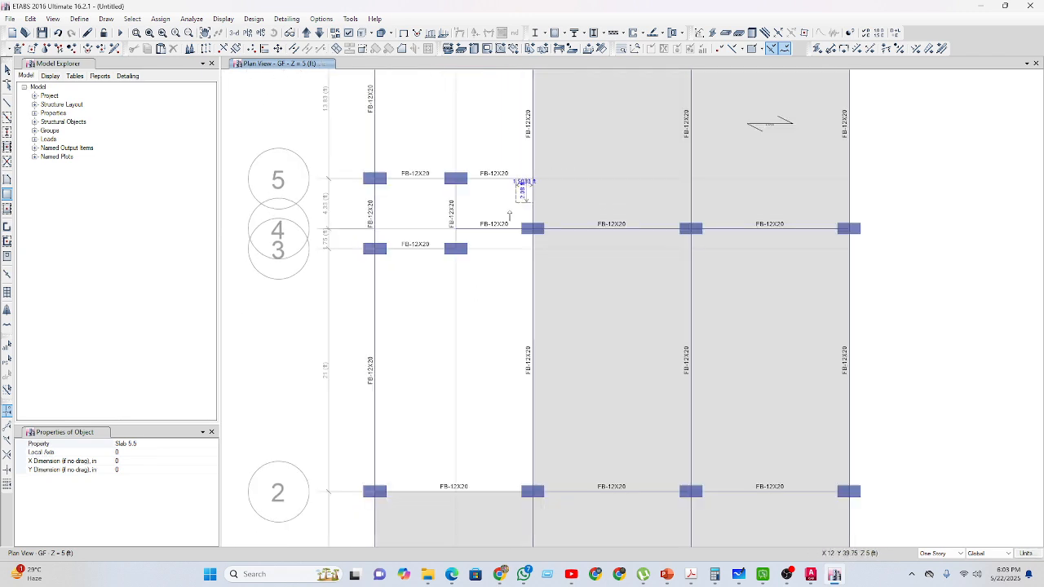
click(455, 229)
Draw a six-cornered Slab 5.5 floor area through grid points B-3, A-3, A-2, C-2, C-4 and B-4.
middle_drag(497, 405, 496, 367)
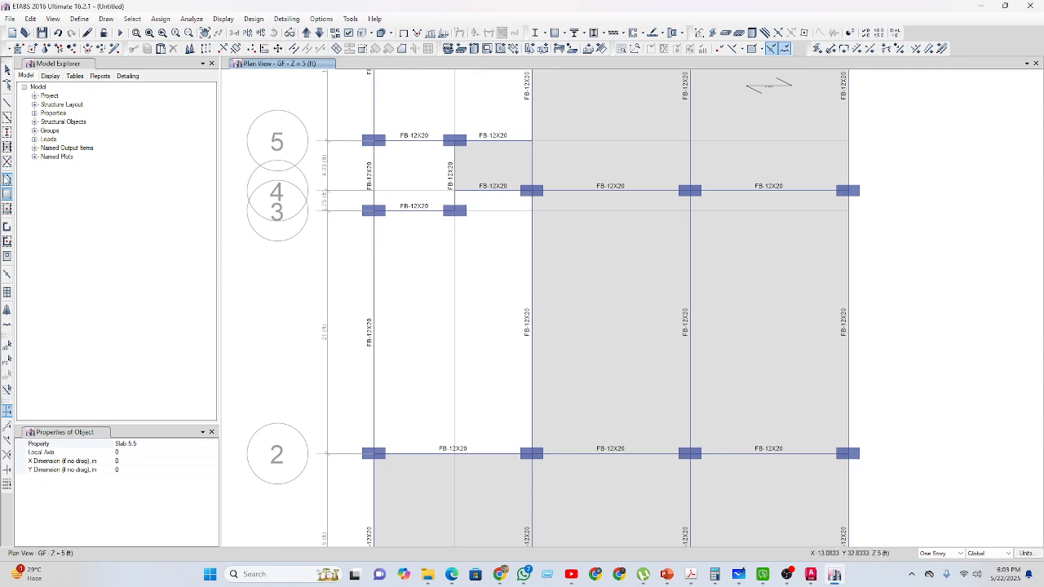
click(6, 180)
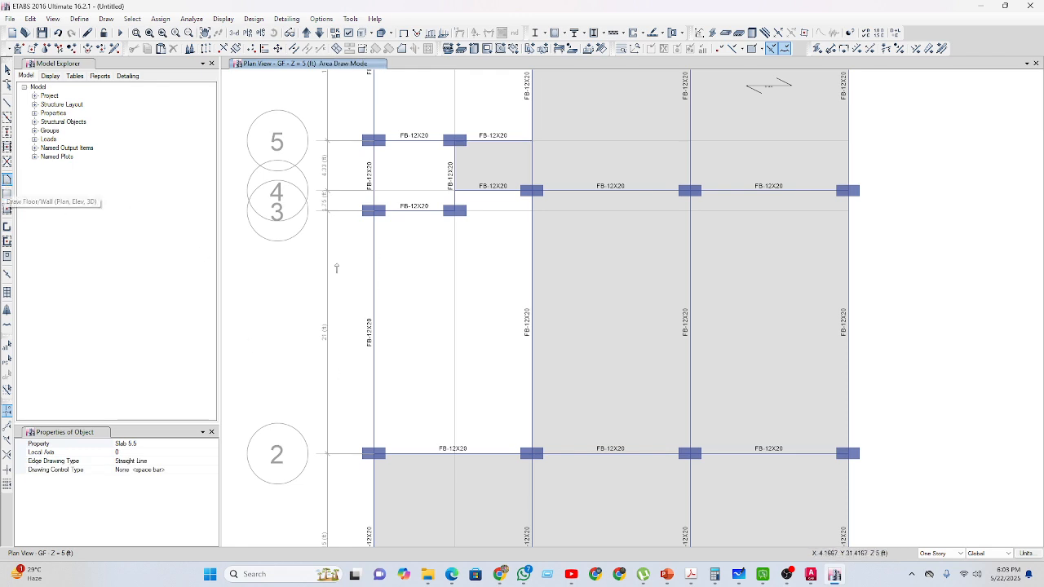
click(454, 212)
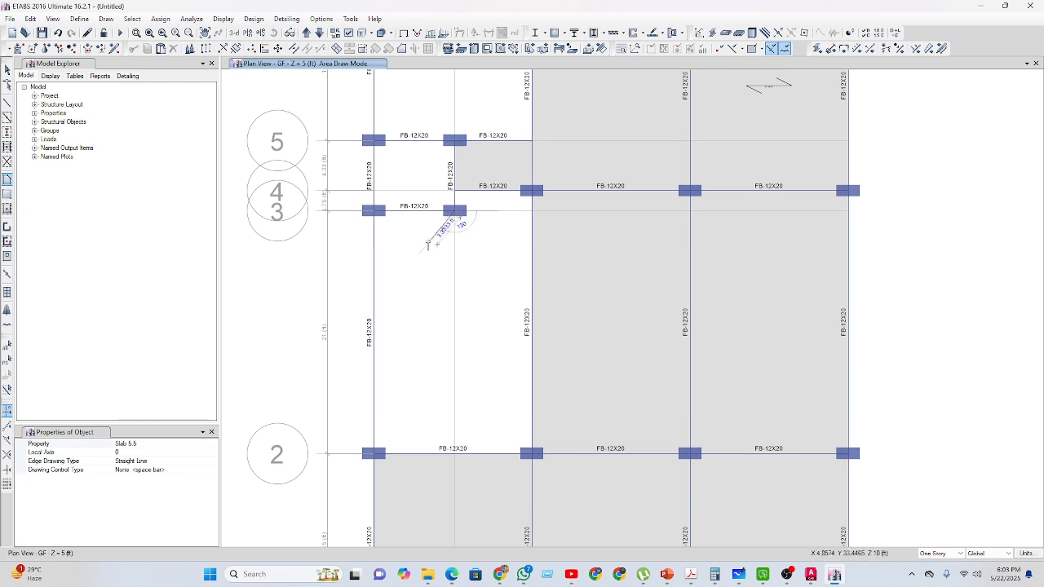
click(373, 212)
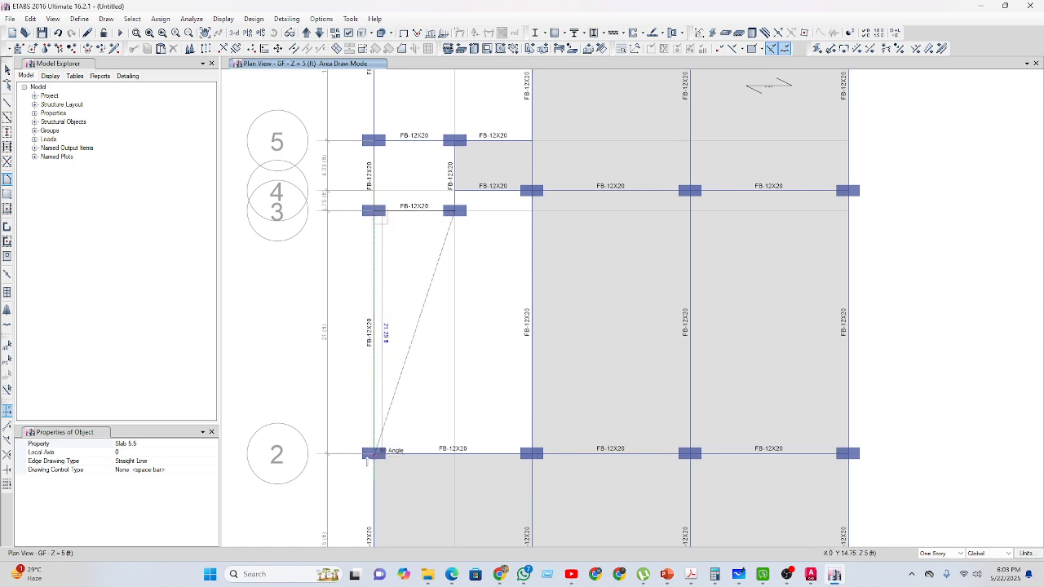
scroll(380, 461, up, 3)
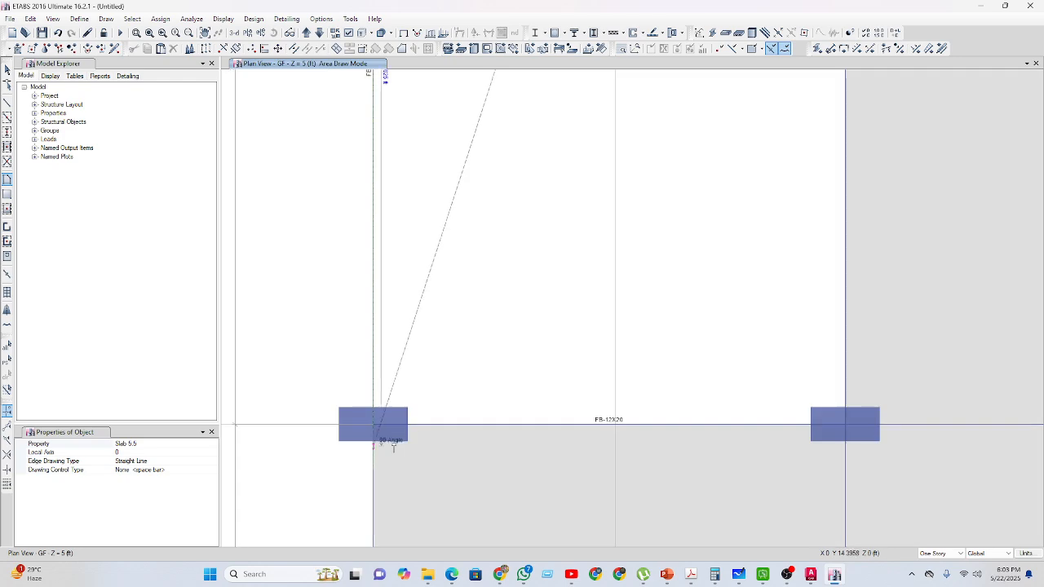
click(372, 425)
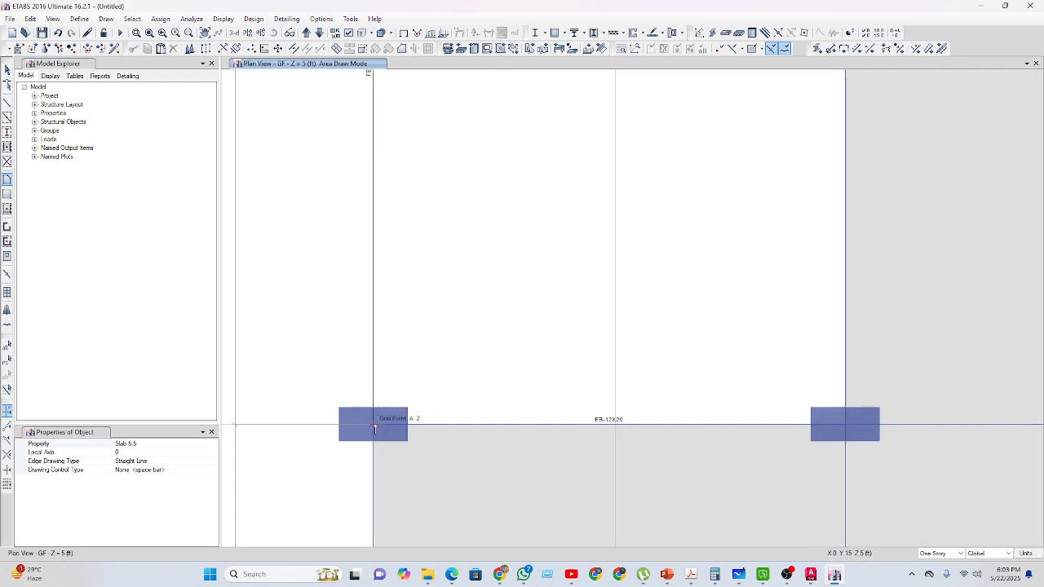
click(846, 425)
scroll(783, 380, down, 3)
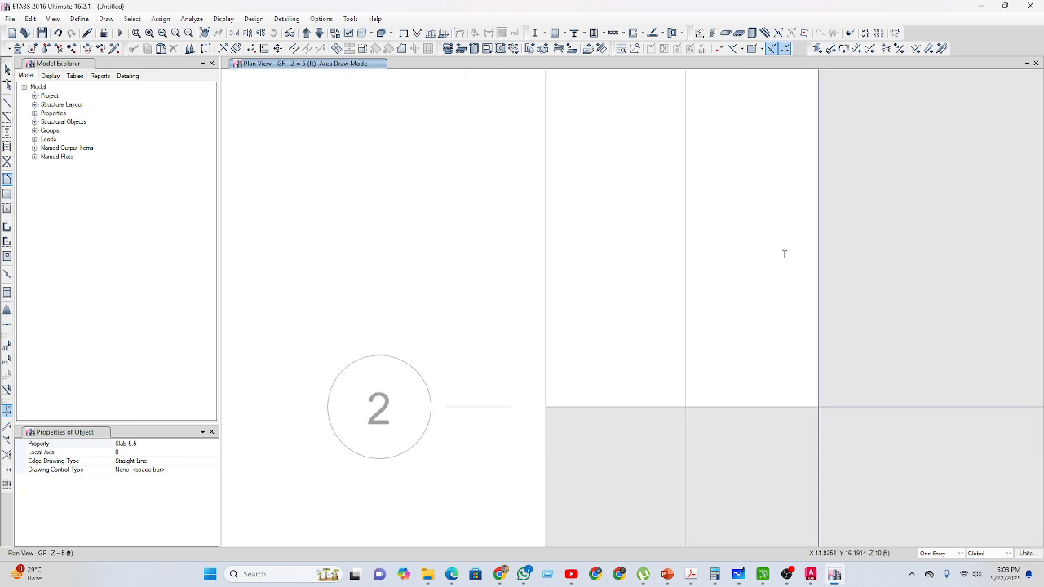
middle_drag(758, 187, 635, 439)
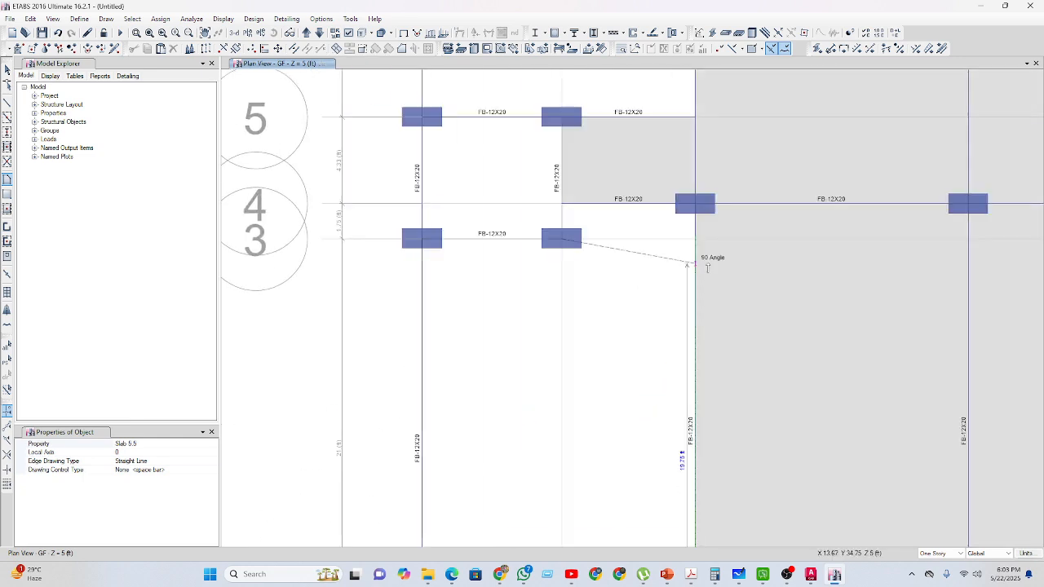
click(694, 203)
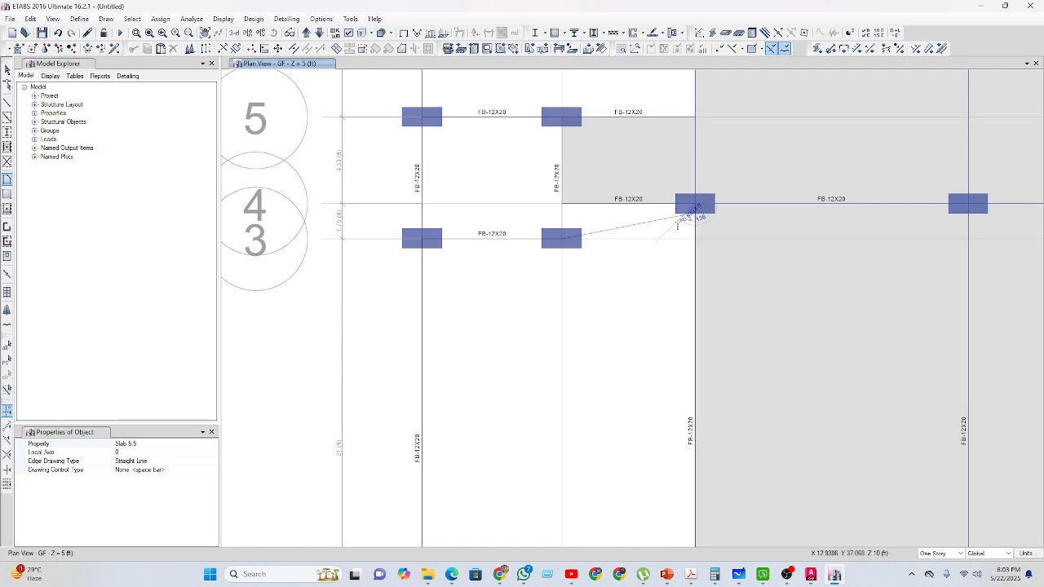
click(561, 203)
double_click(563, 239)
scroll(613, 322, down, 3)
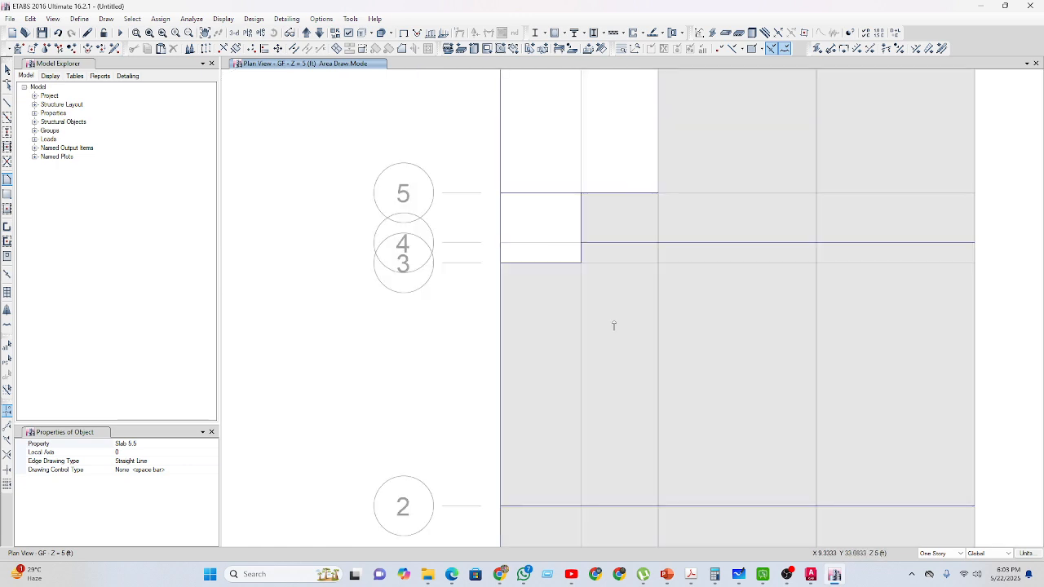
middle_drag(637, 408, 617, 361)
End floor drawing and delete the six-cornered slab between grids A and C above line 2.
key(Escape)
click(561, 361)
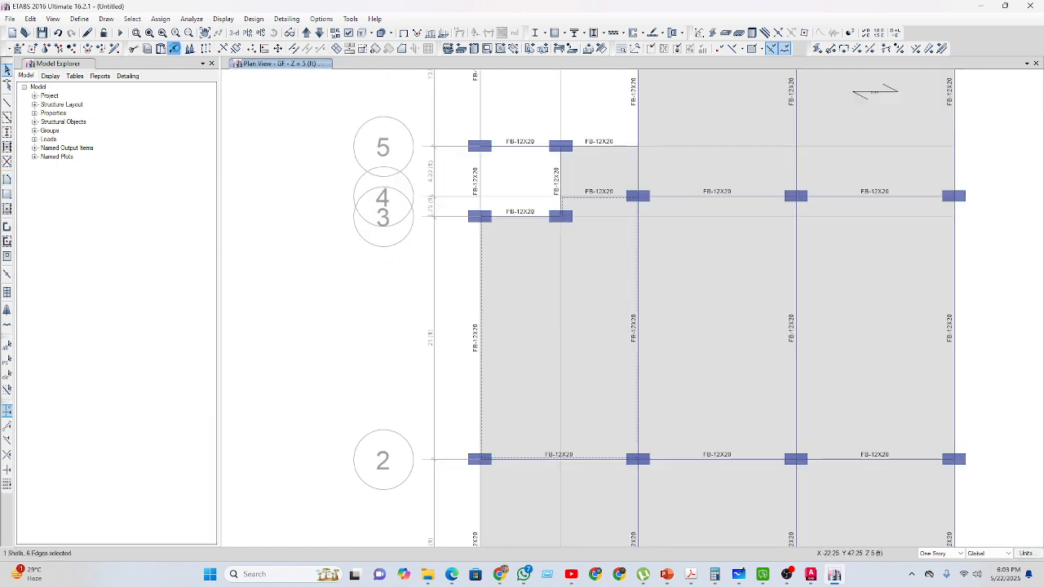
key(Delete)
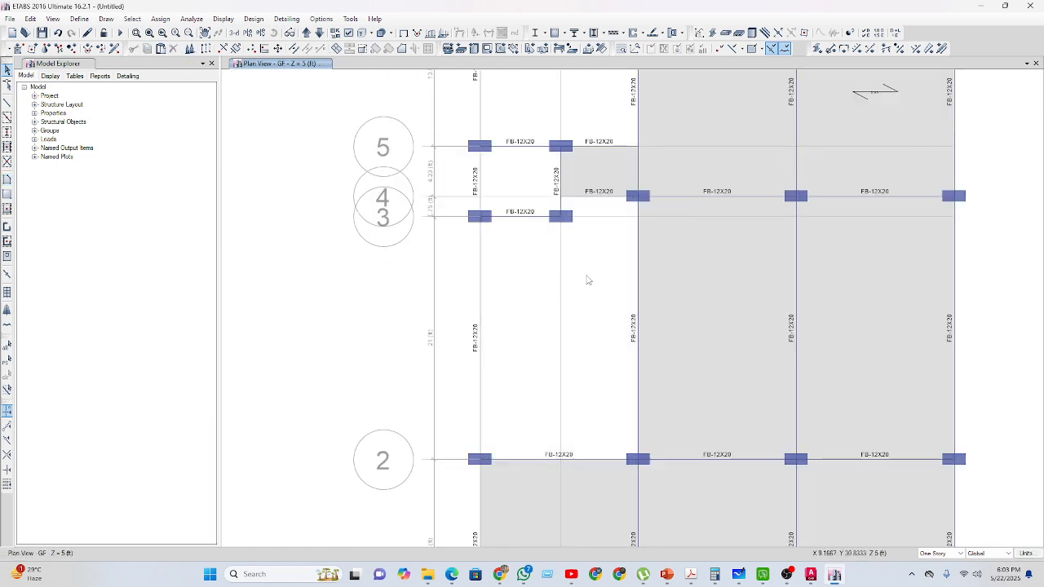
Draw rectangular Slab 5.5 areas between grids A and C on lines 2 to 3, and between grids B and C on lines 3 to 4.
click(8, 195)
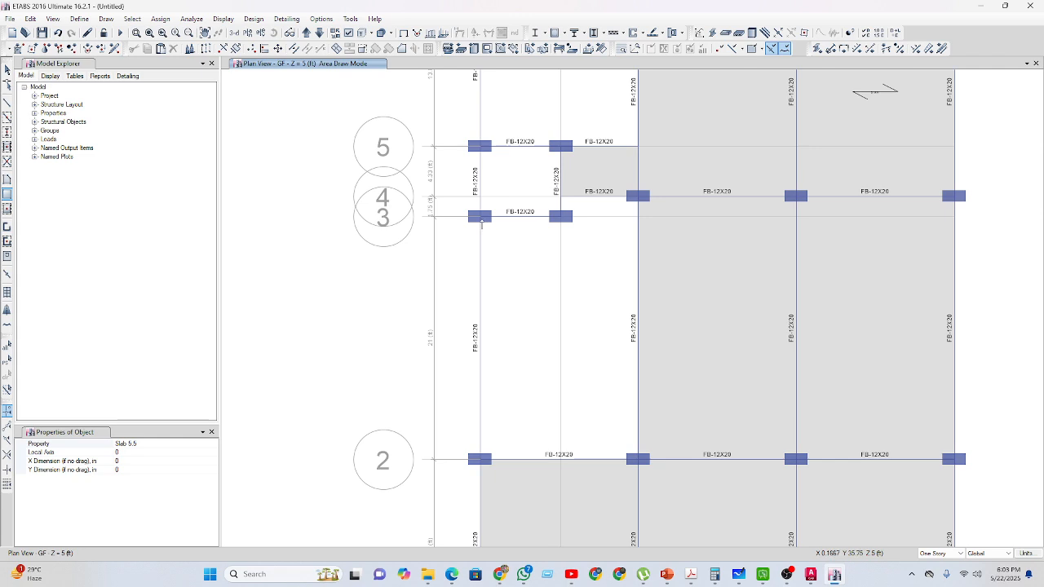
drag(479, 217, 638, 460)
scroll(608, 204, up, 3)
scroll(608, 204, down, 2)
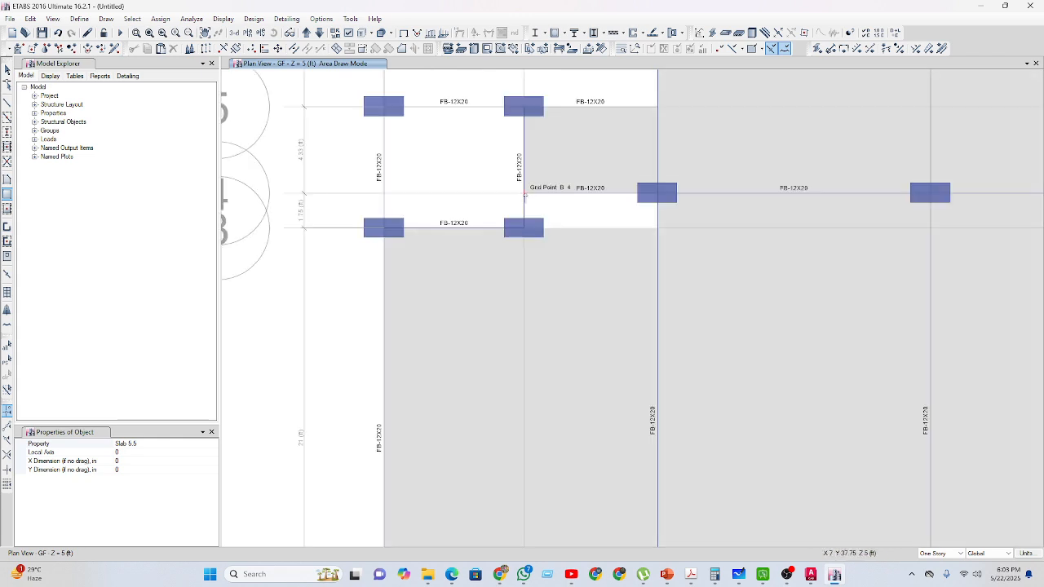
drag(524, 194, 655, 238)
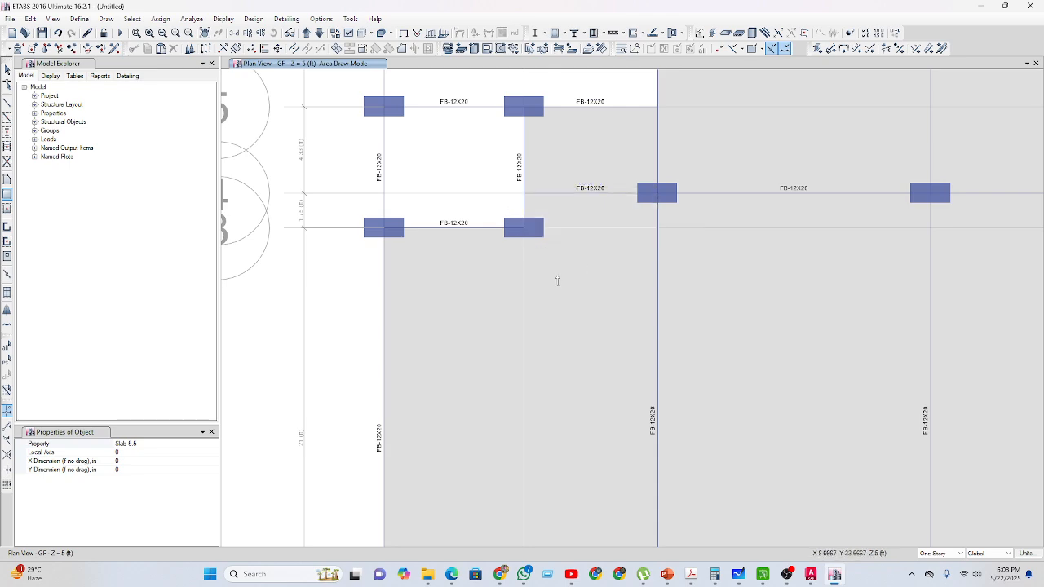
scroll(555, 280, up, 3)
scroll(556, 282, down, 3)
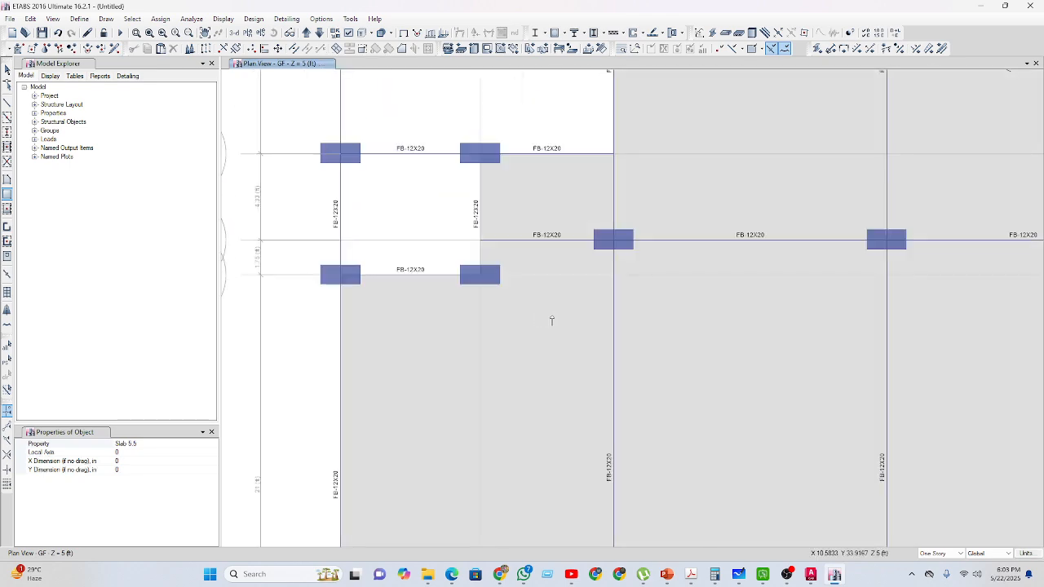
key(Escape)
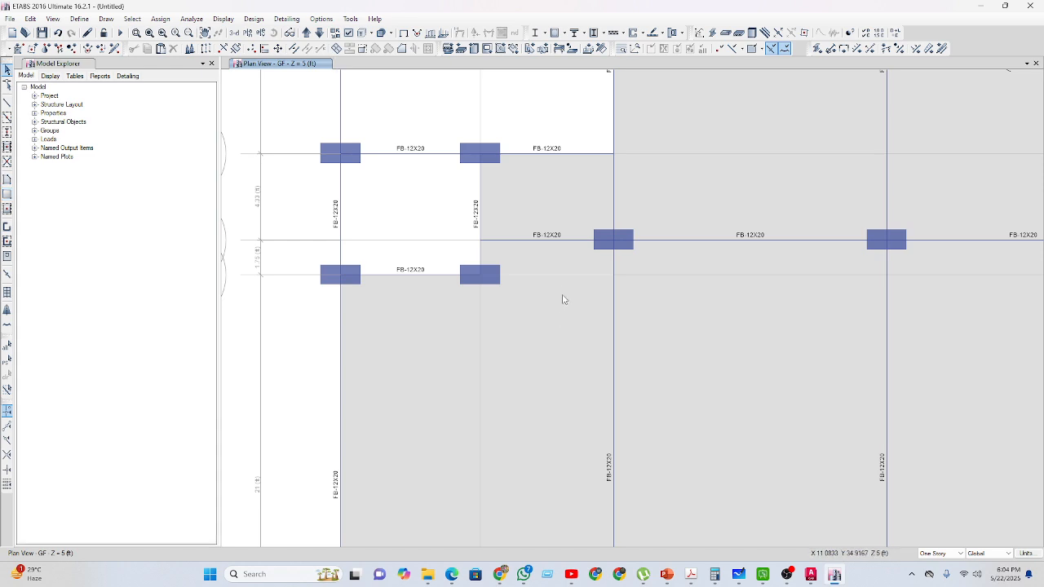
drag(568, 331, 544, 274)
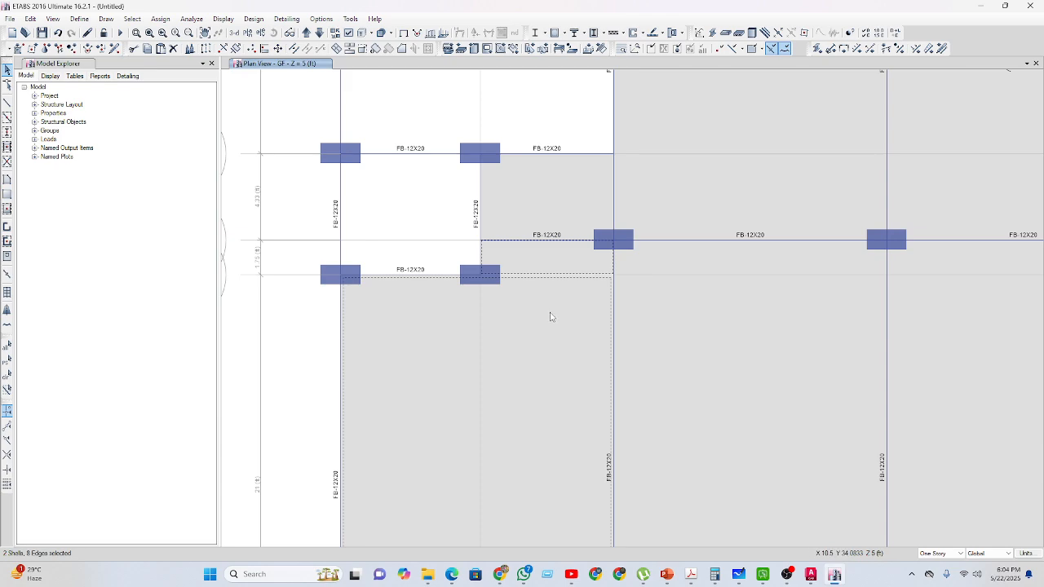
click(550, 317)
click(560, 203)
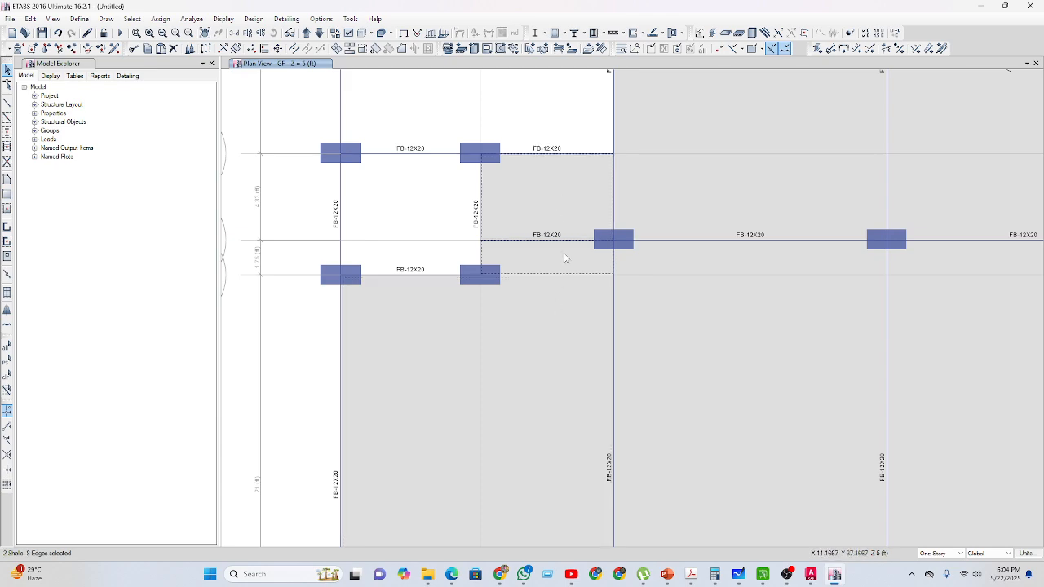
click(553, 209)
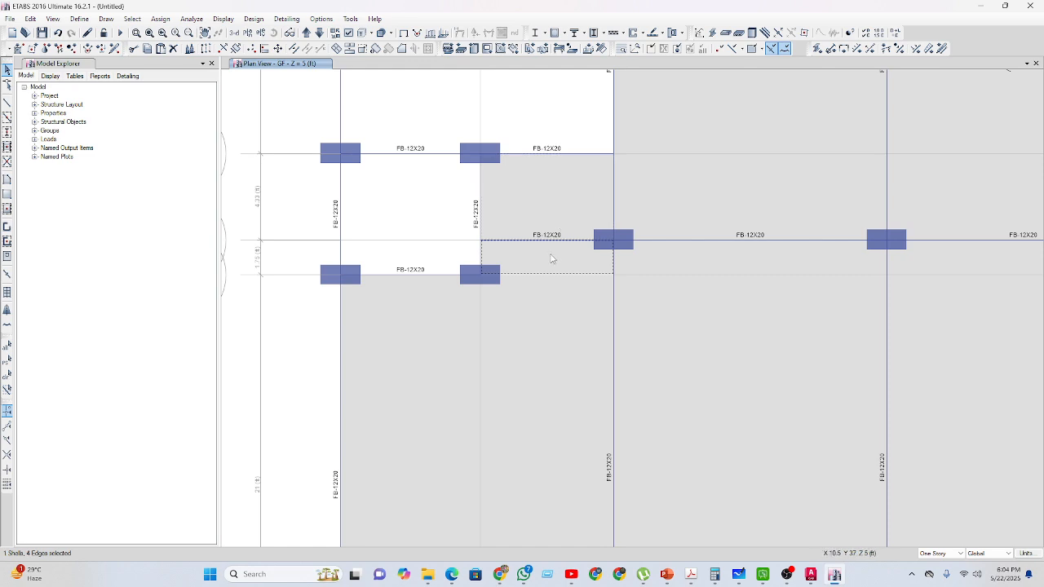
click(553, 222)
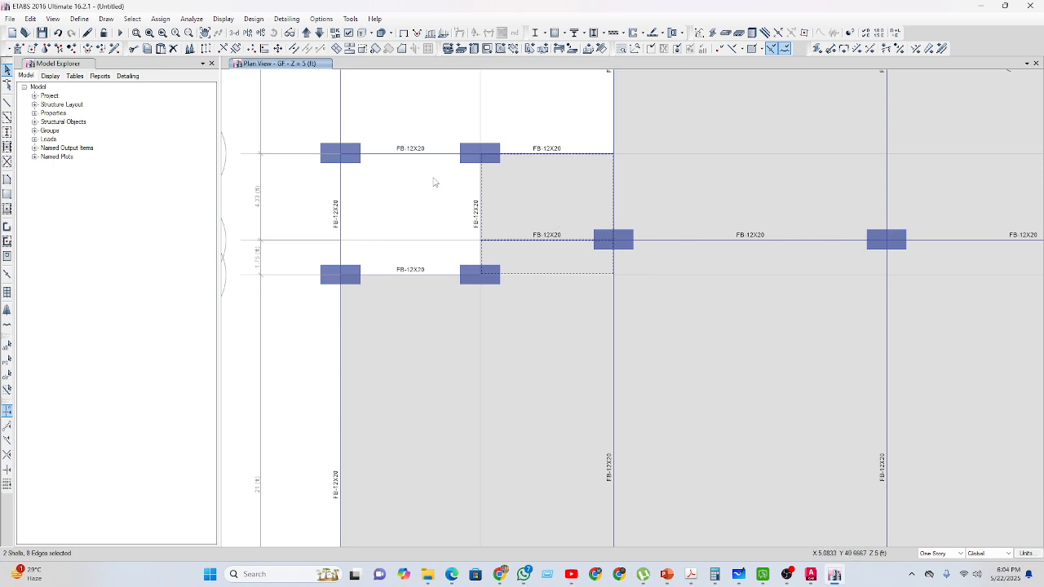
click(341, 50)
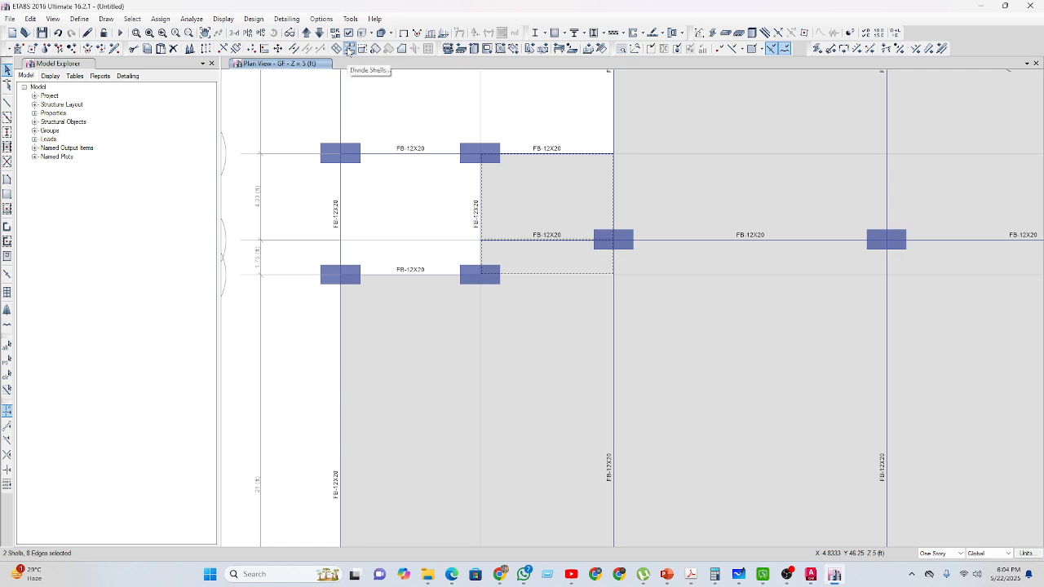
Delete the beam on line 4 between grids B and C and draw an FB-12X20 beam on line 3 in that bay.
click(542, 241)
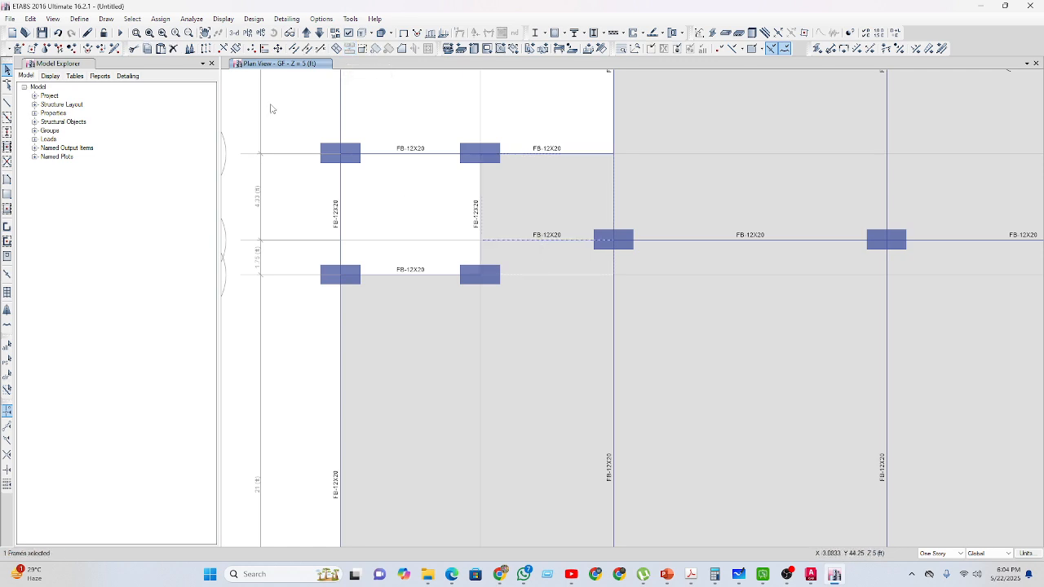
click(173, 48)
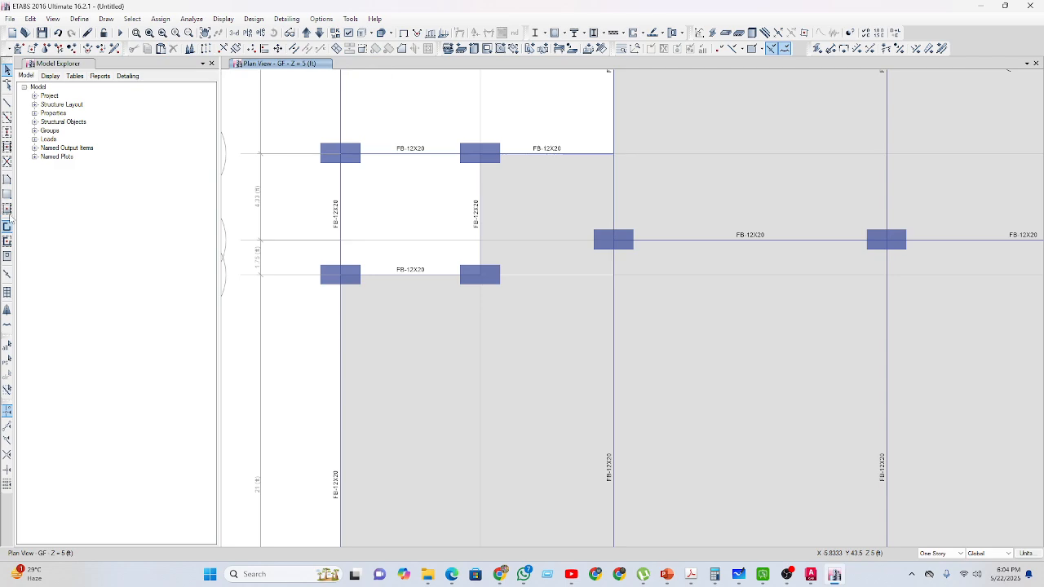
click(8, 117)
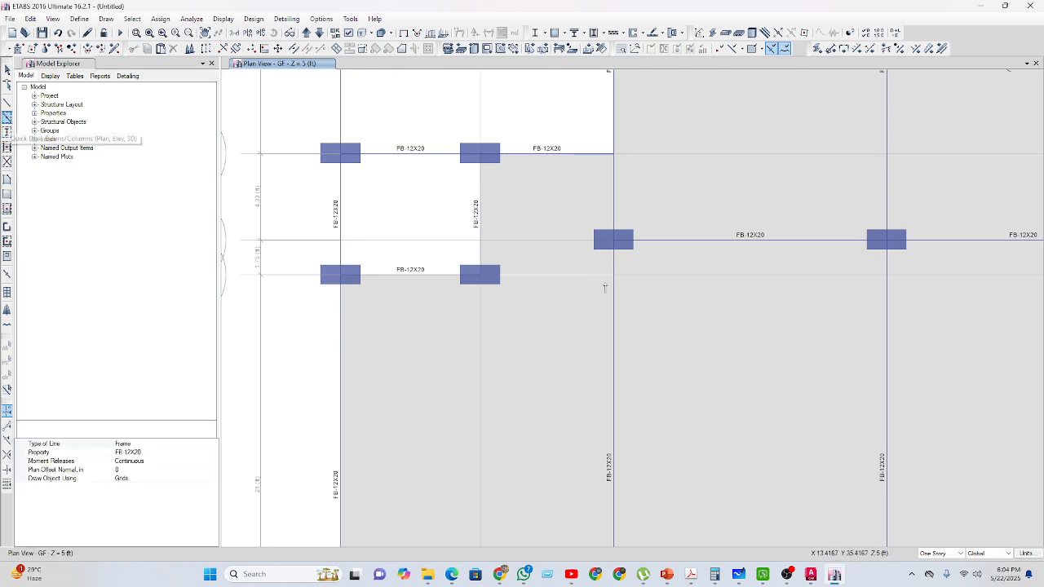
middle_drag(692, 377, 587, 404)
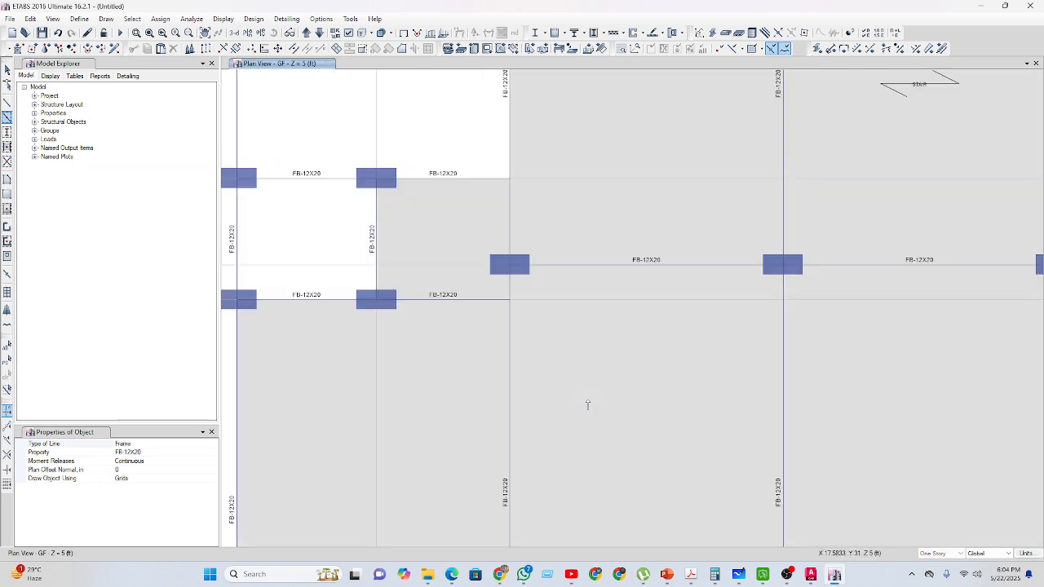
scroll(586, 392, down, 3)
middle_drag(496, 453, 486, 408)
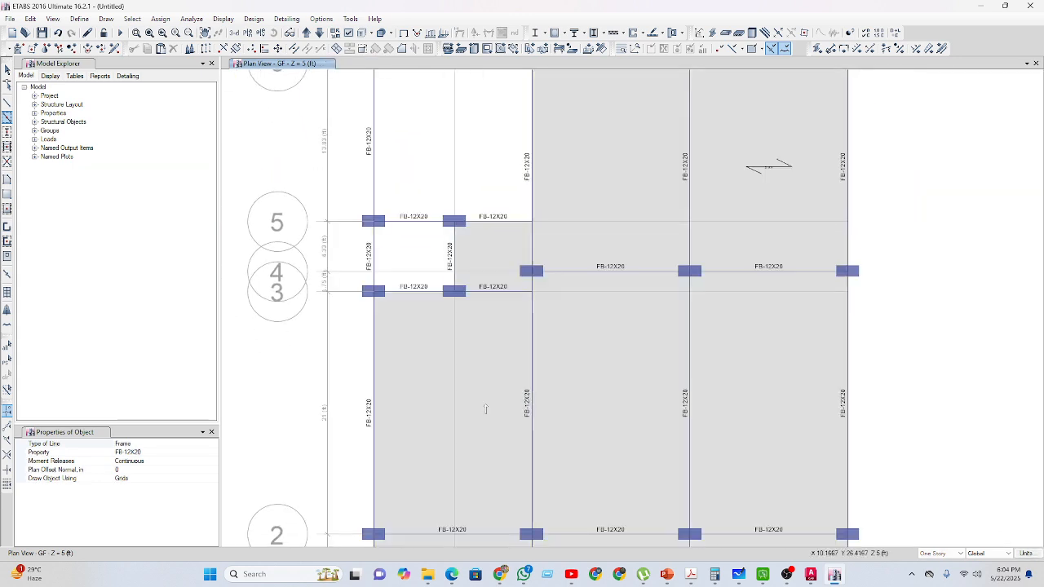
scroll(484, 394, down, 3)
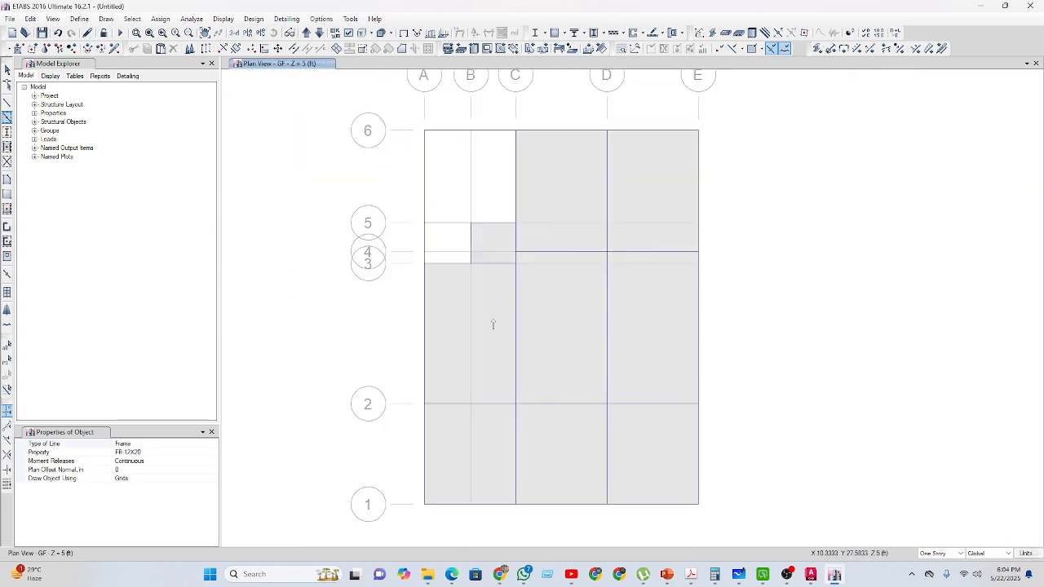
key(Escape)
Assign the Slab 5.5 section to the stair floor area between grids D and E and lines 4 and 6.
click(484, 314)
click(486, 320)
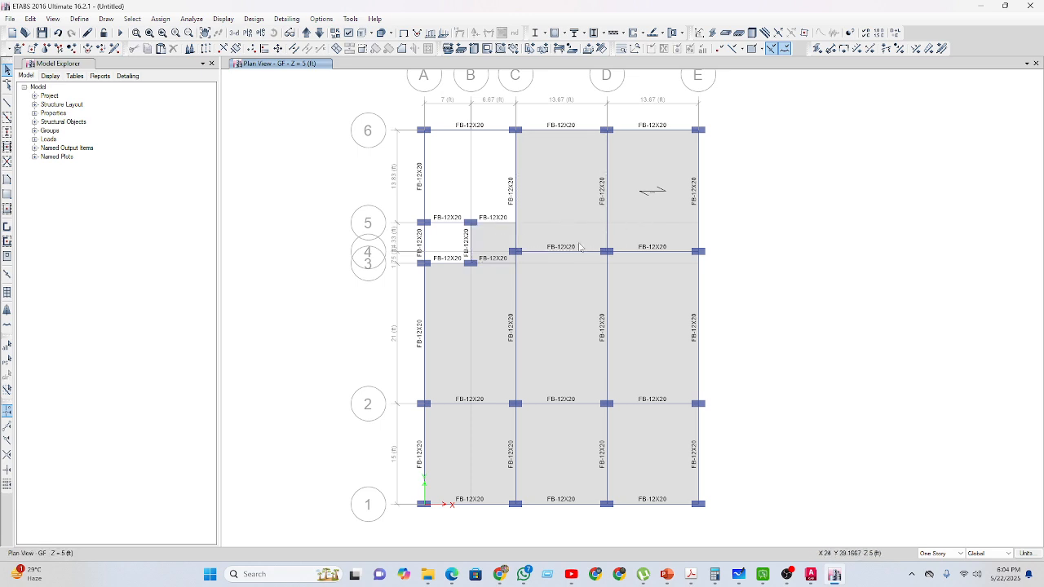
click(658, 208)
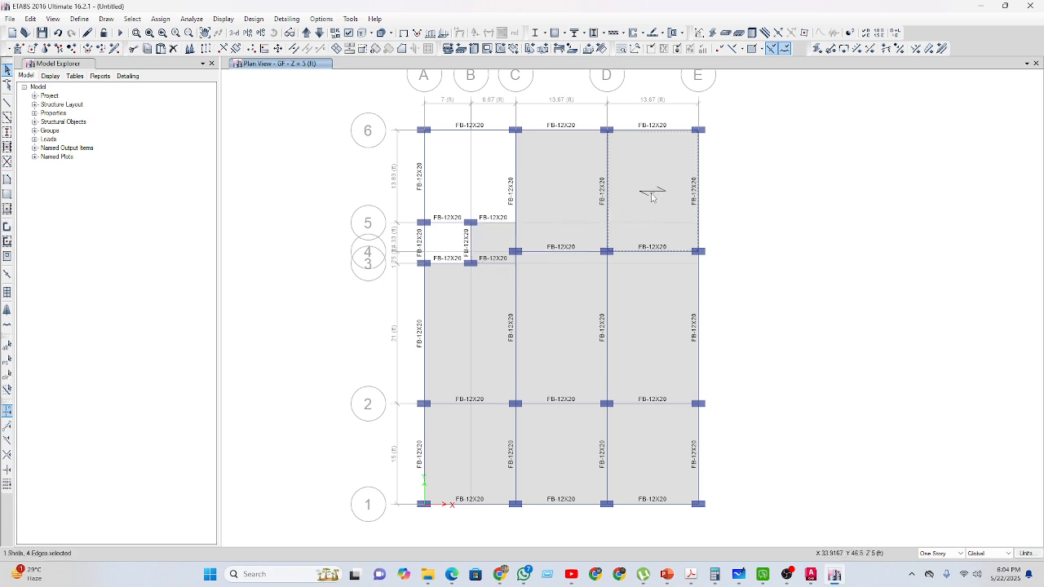
click(447, 50)
click(473, 212)
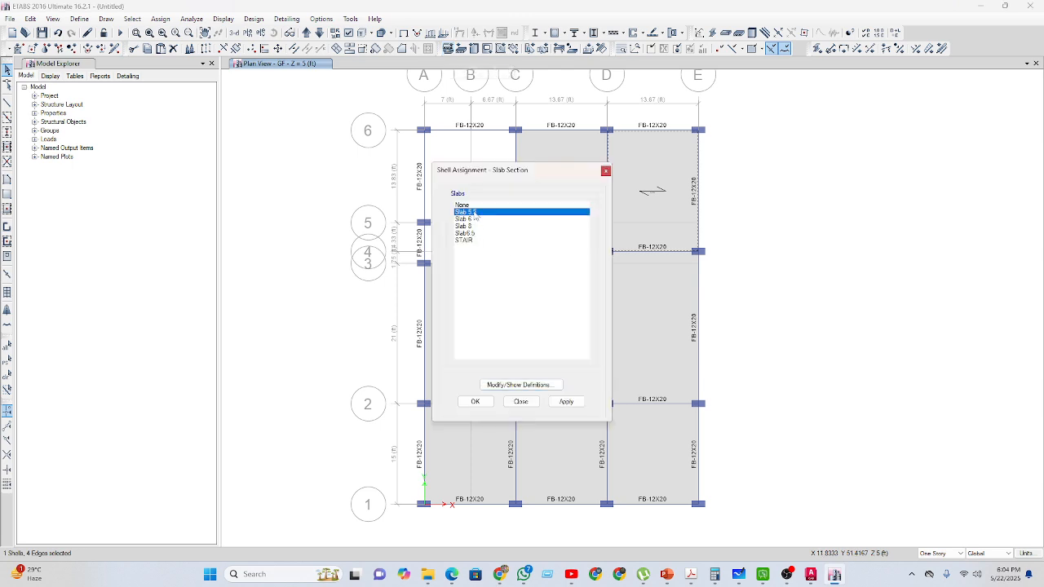
click(474, 401)
scroll(472, 202, up, 5)
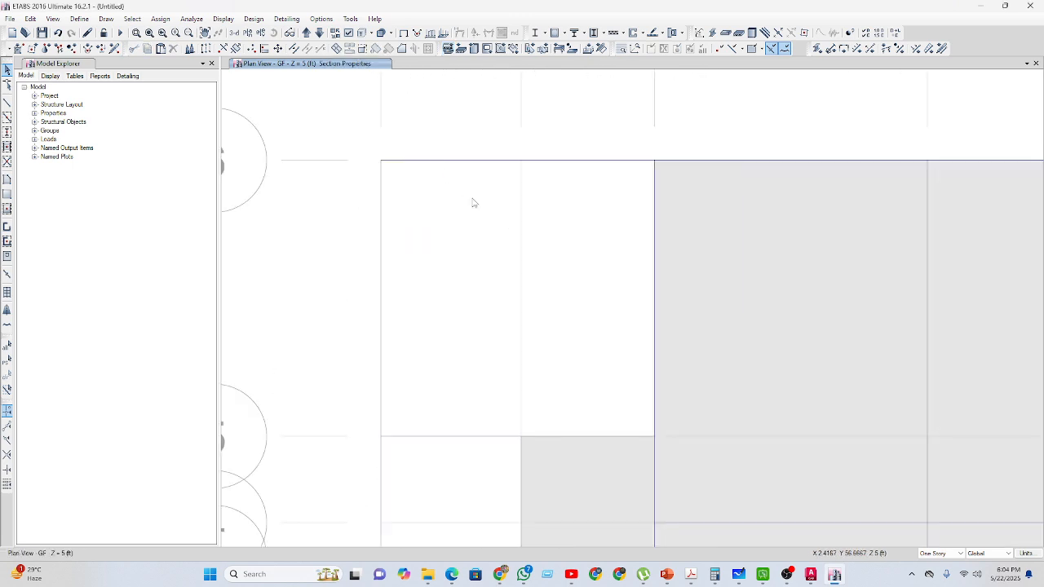
scroll(472, 203, down, 4)
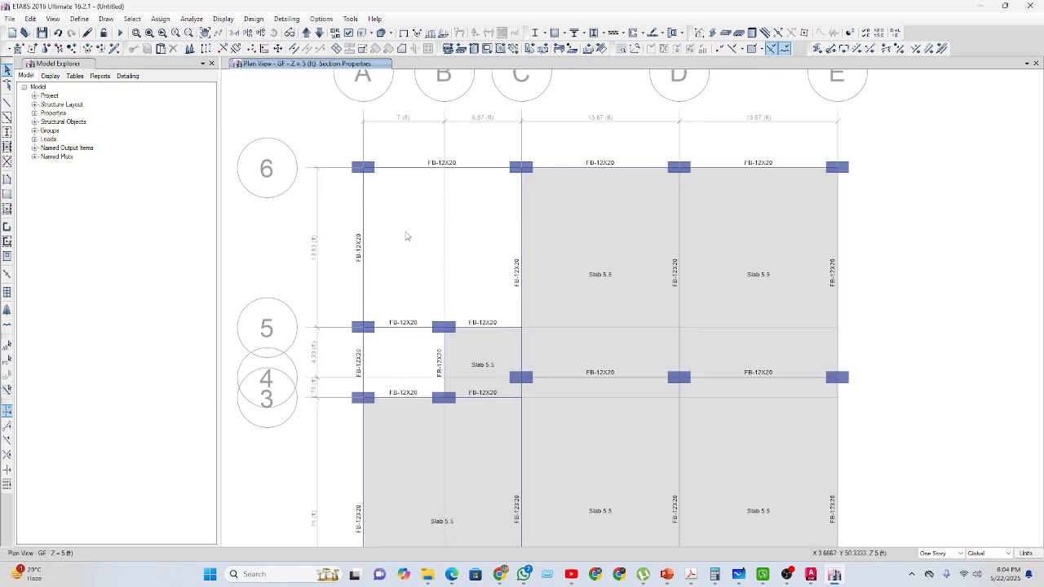
Switch to AutoCAD and dimension the stair landing's depth on the roof floor plan, from the upper column's centre to the flight's edge.
mouse_move(813, 577)
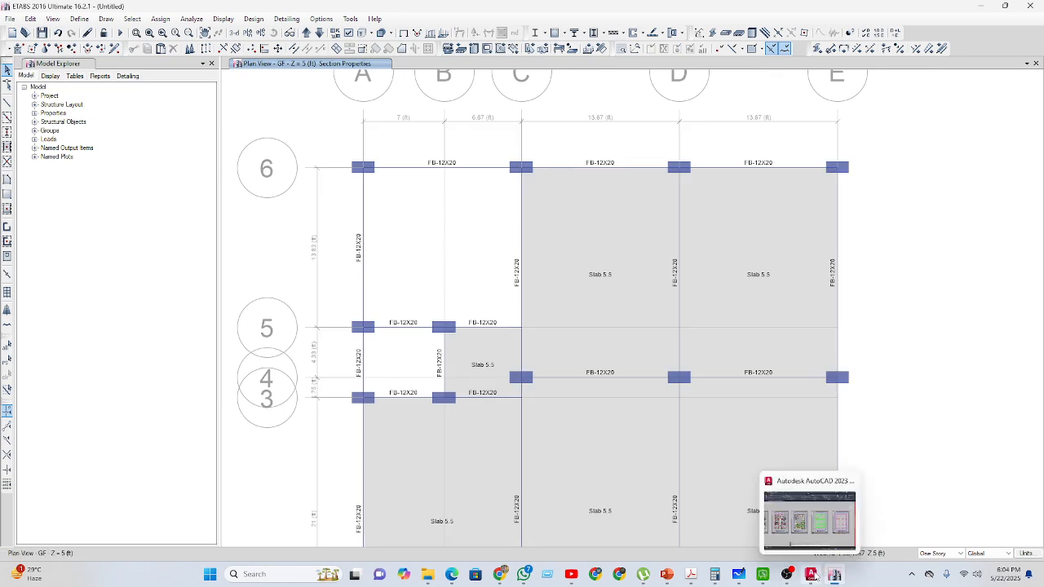
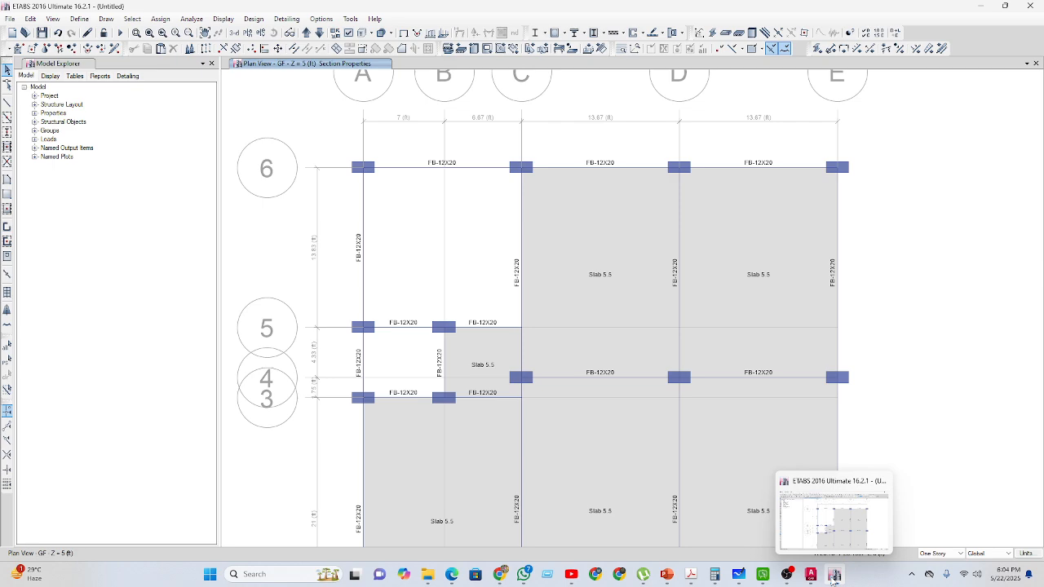
click(833, 578)
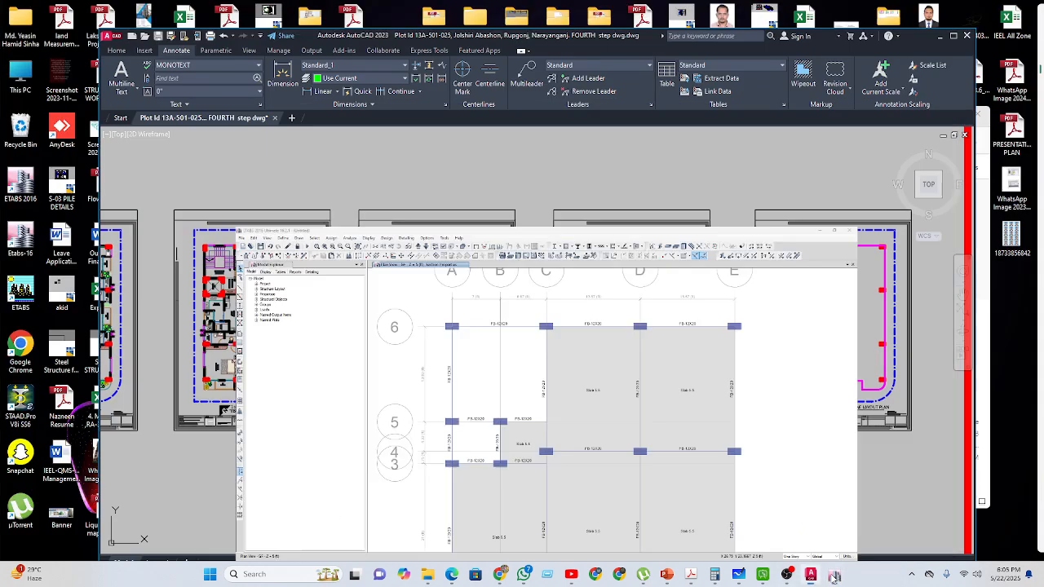
click(834, 578)
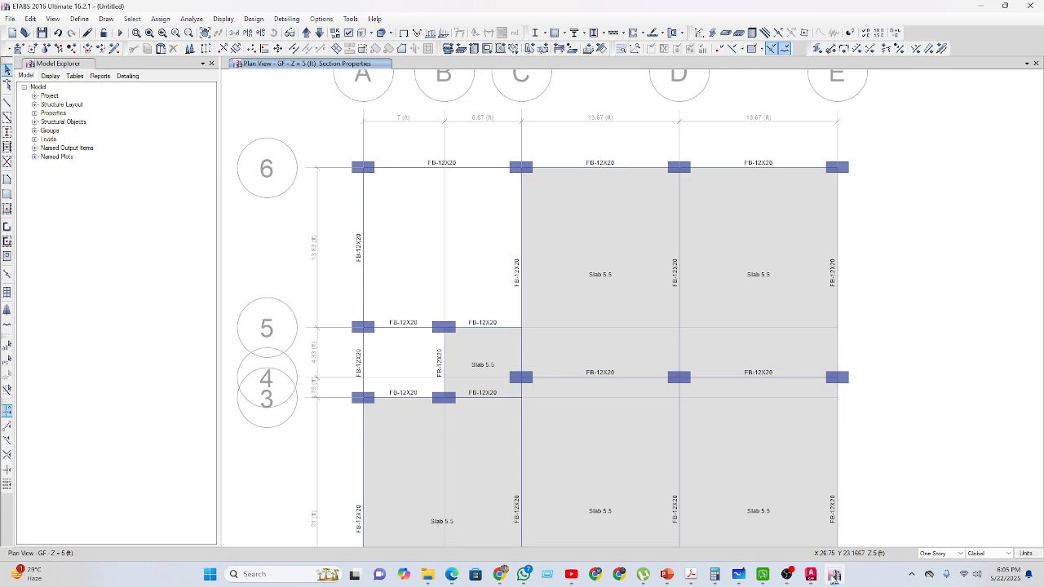
click(811, 574)
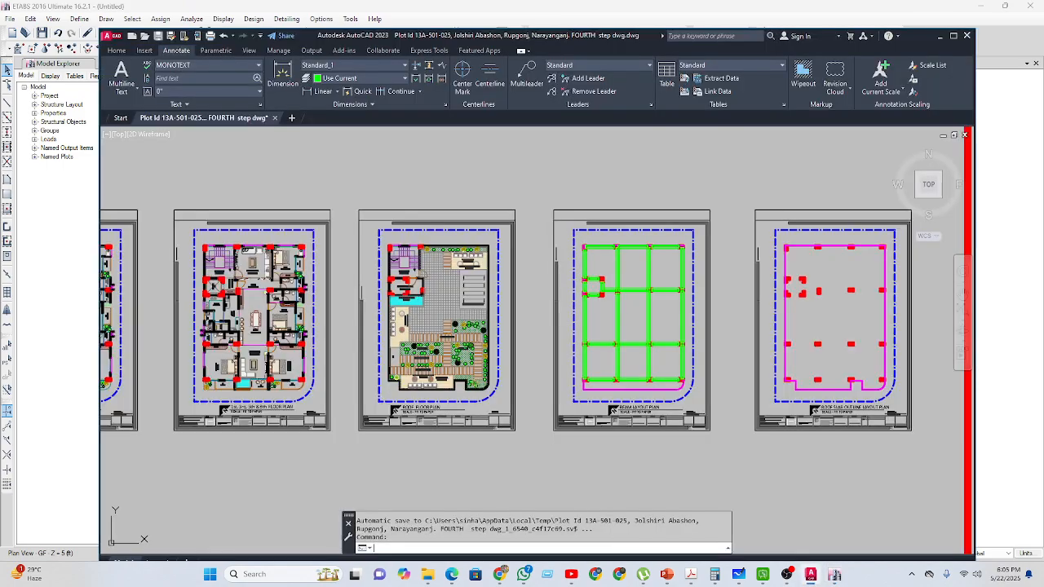
scroll(542, 332, up, 6)
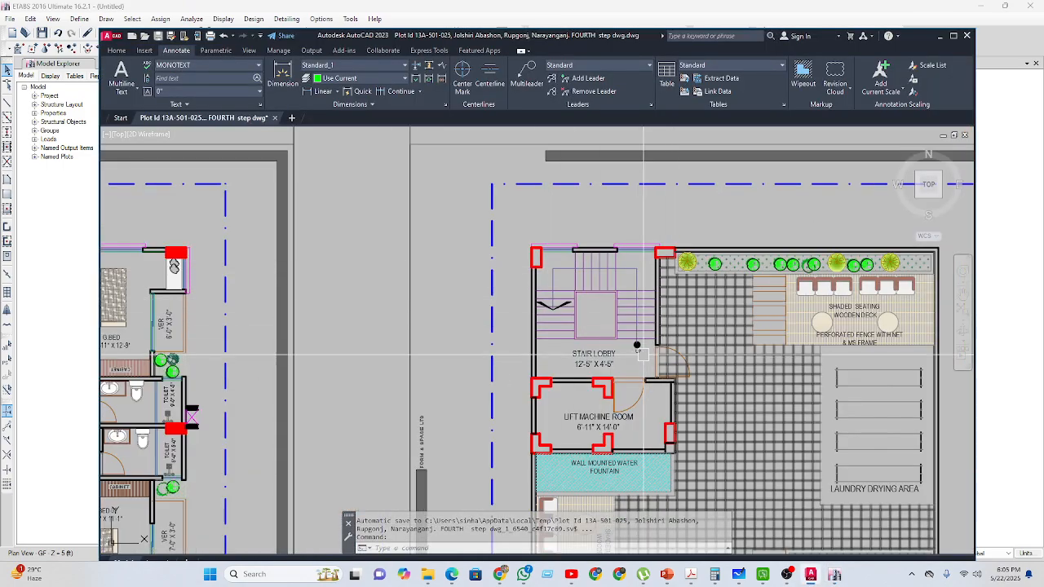
middle_drag(624, 349, 575, 312)
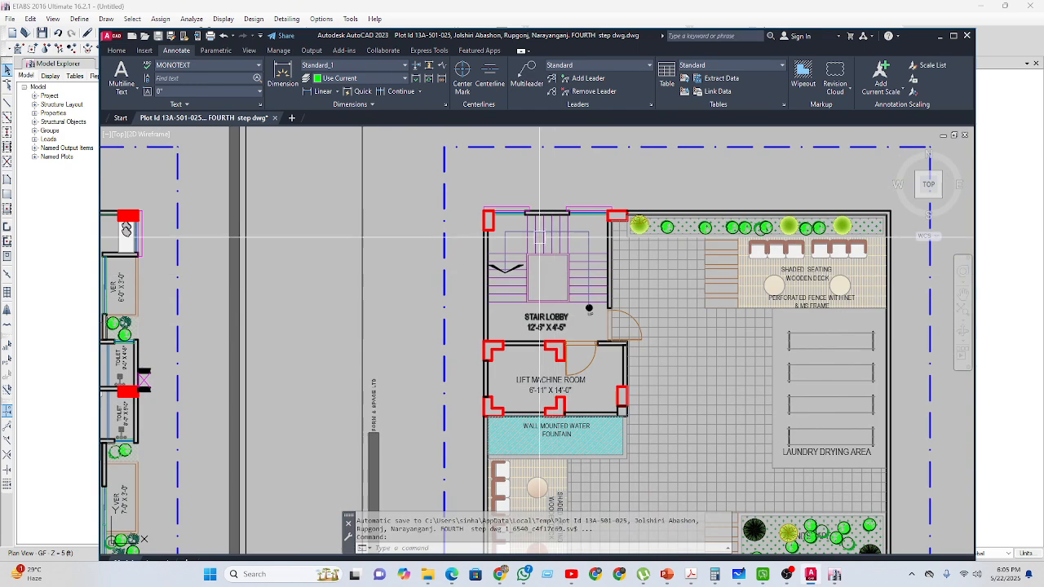
scroll(587, 342, up, 3)
click(292, 84)
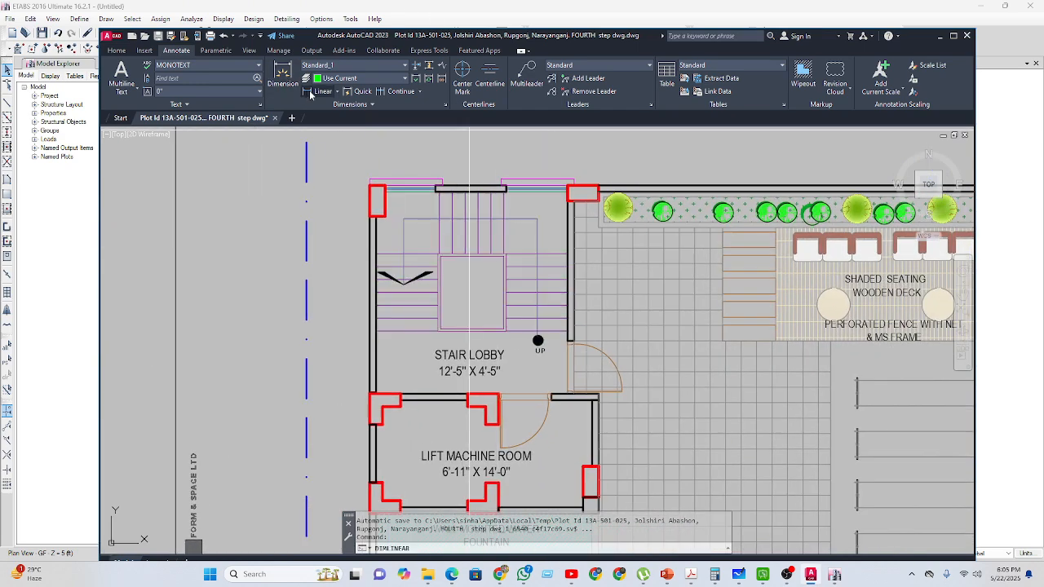
scroll(591, 201, up, 3)
click(578, 187)
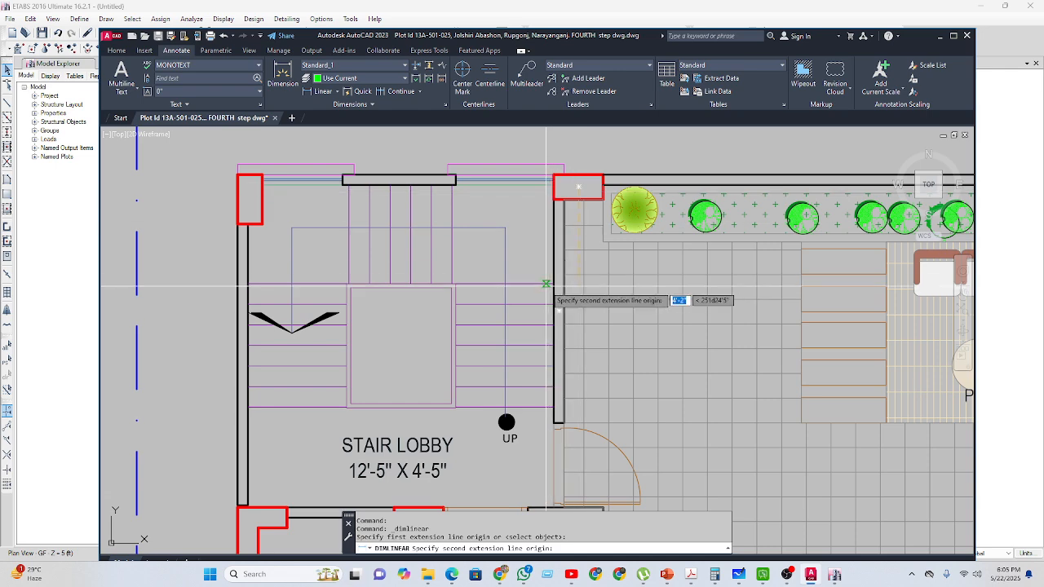
click(554, 284)
click(529, 275)
middle_drag(538, 273, 536, 234)
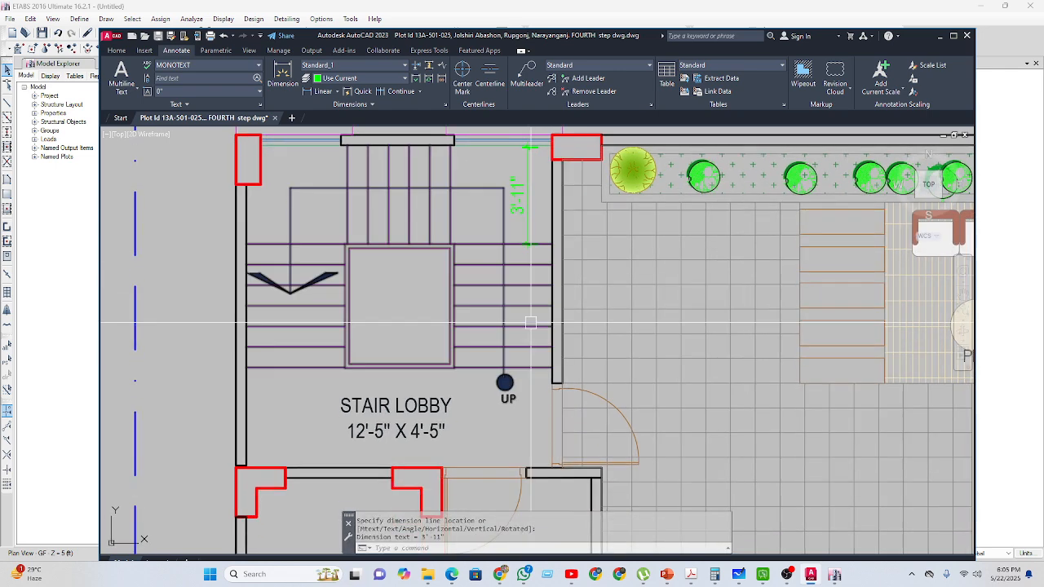
Add a linear dimension across the stair's corner landing, from the left column's centre to the start of the upper flight.
key(Return)
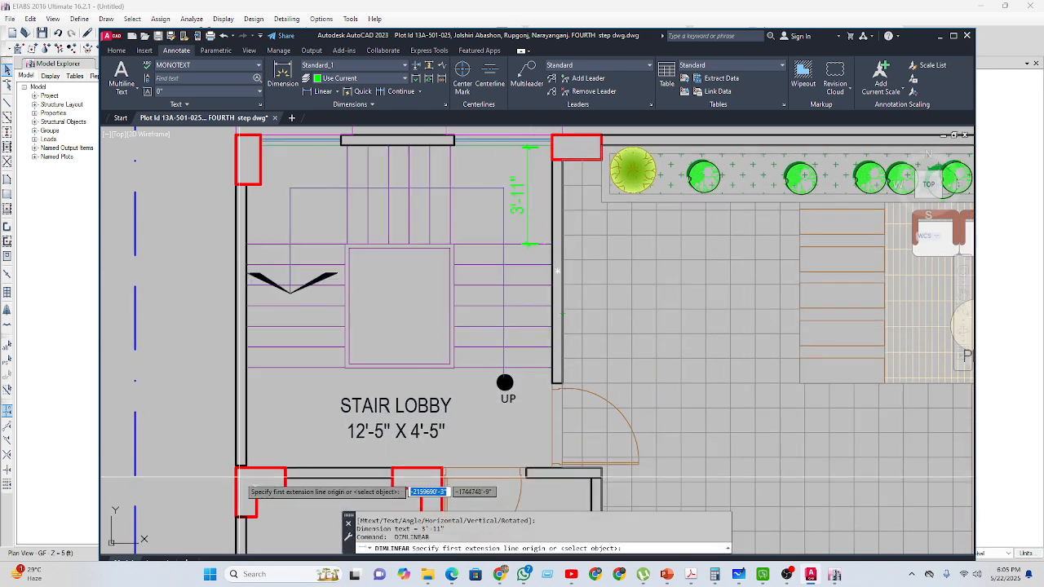
click(248, 158)
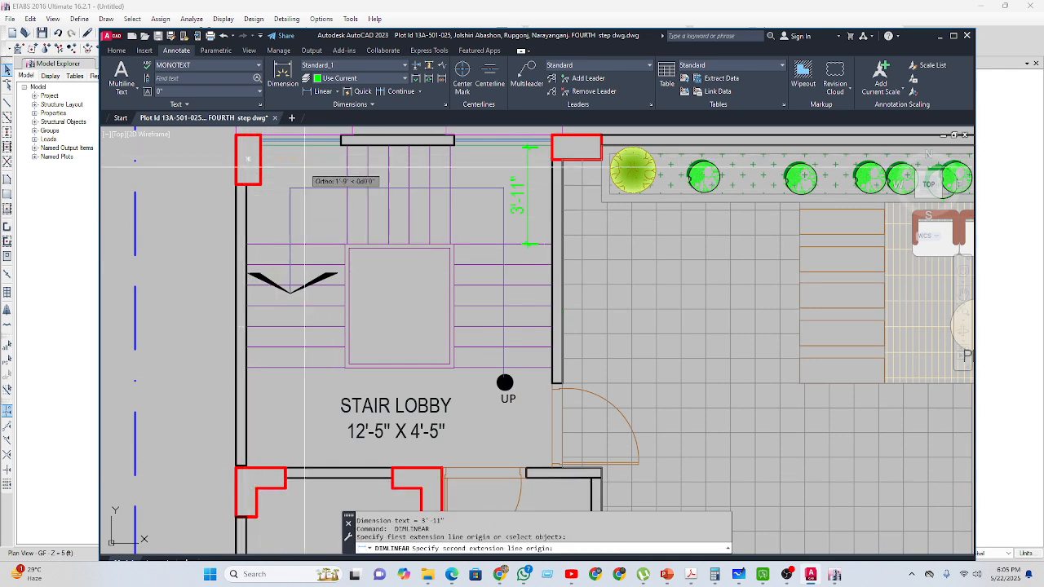
click(348, 163)
click(320, 198)
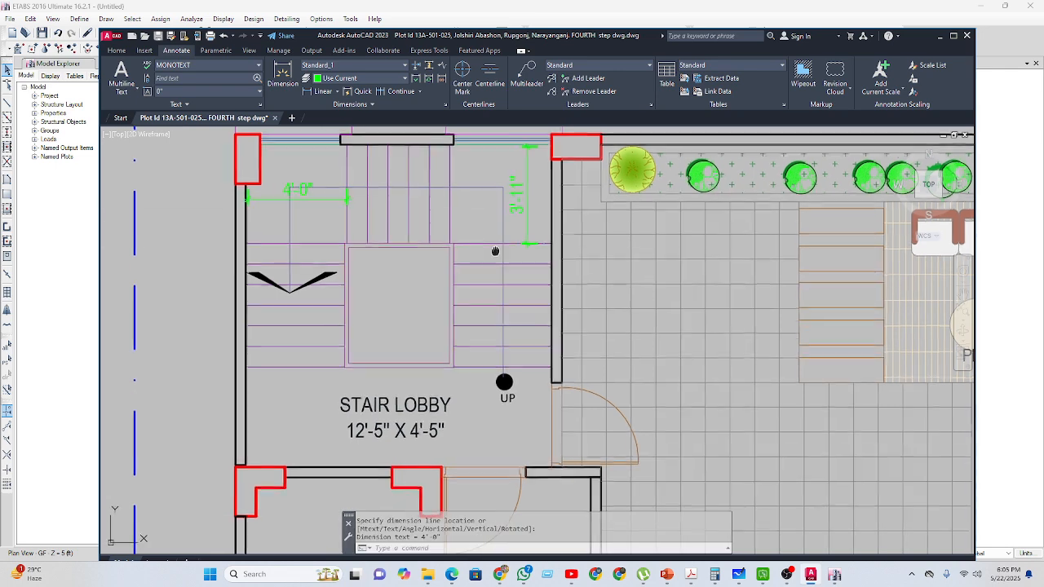
scroll(563, 212, down, 4)
scroll(536, 375, up, 4)
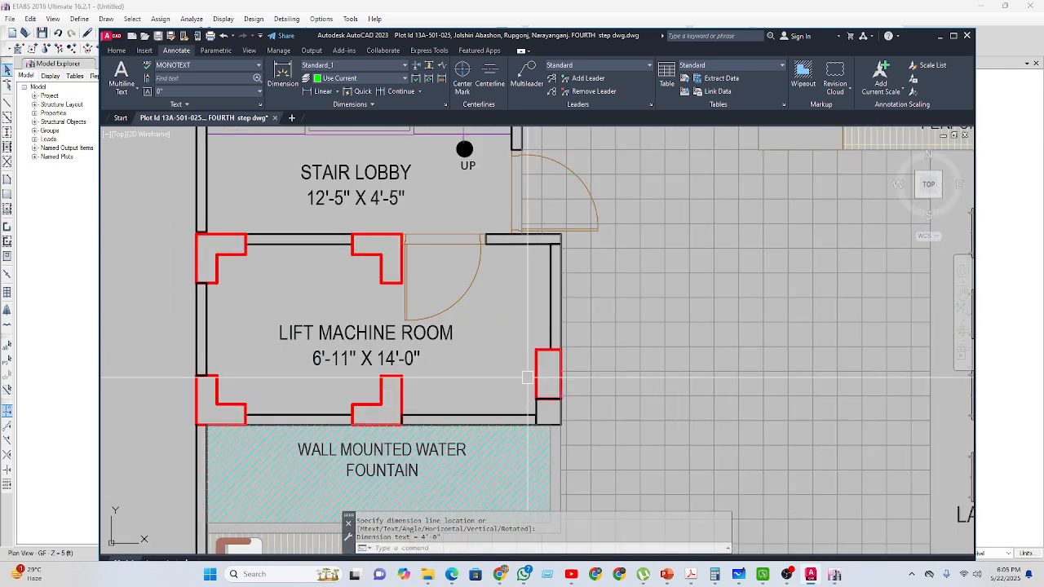
Dimension the horizontal distance from the lift machine room's right-hand wall to the lower right corner of the stairwell opening.
scroll(532, 369, down, 2)
scroll(531, 364, up, 2)
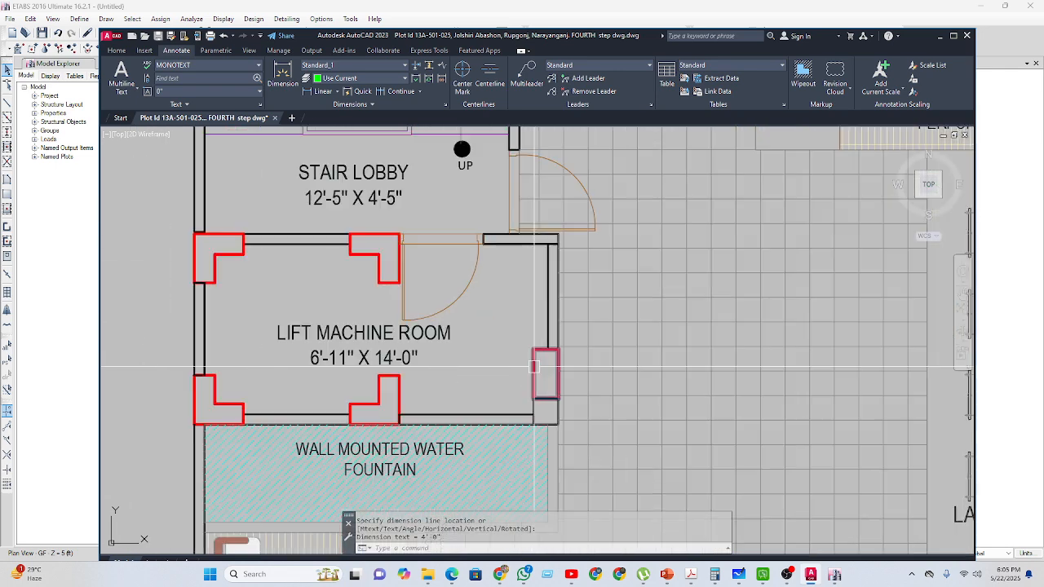
key(space)
click(548, 350)
scroll(489, 333, down, 2)
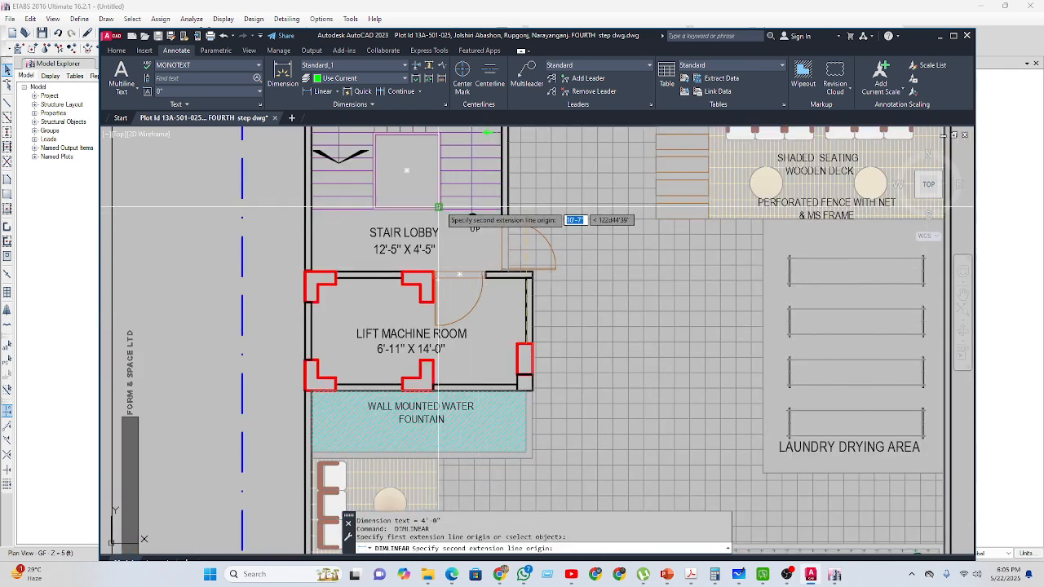
click(461, 233)
click(459, 239)
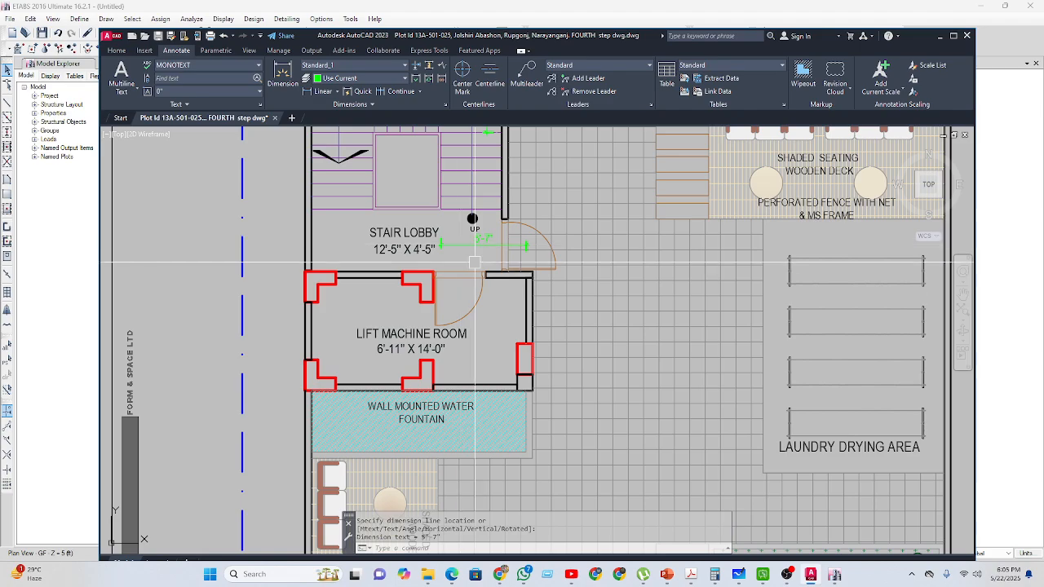
scroll(595, 237, down, 4)
scroll(605, 236, down, 2)
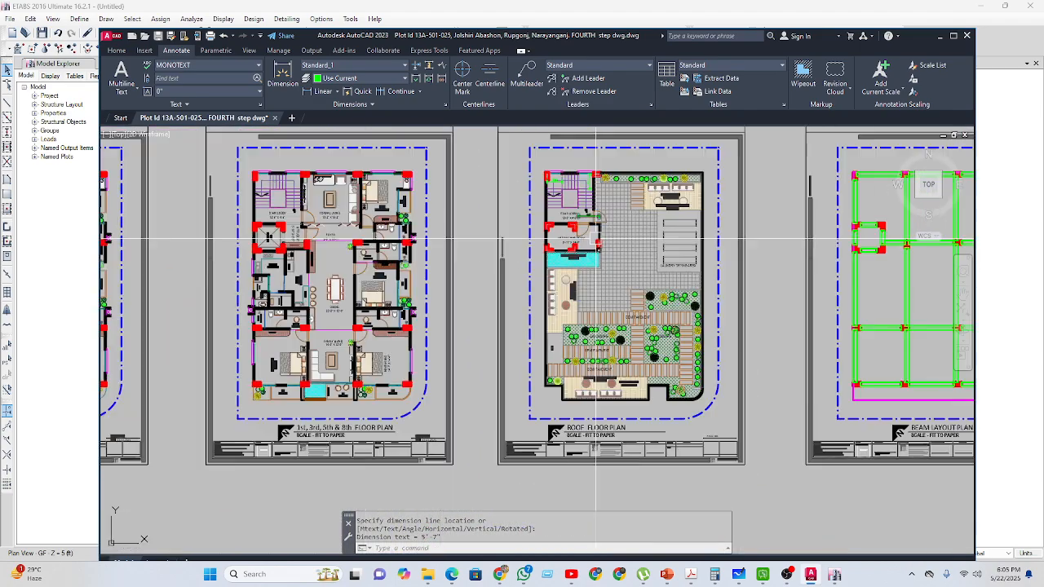
middle_drag(623, 233, 471, 296)
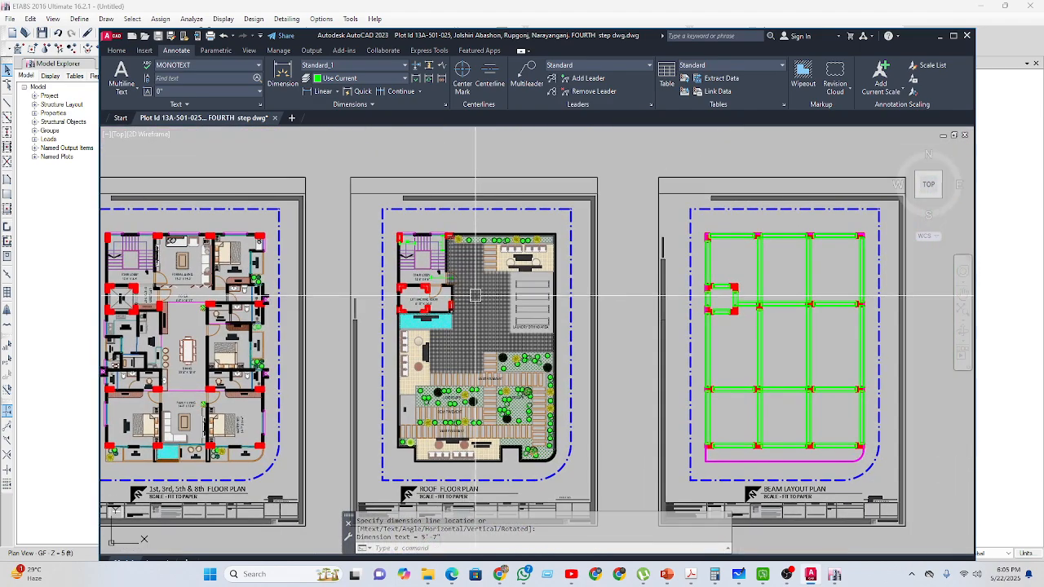
Compare the beam layout, column grid, typical floor and roof plans, and examine the stair bay with its dimensions.
scroll(475, 295, down, 3)
scroll(508, 296, up, 5)
scroll(534, 312, down, 2)
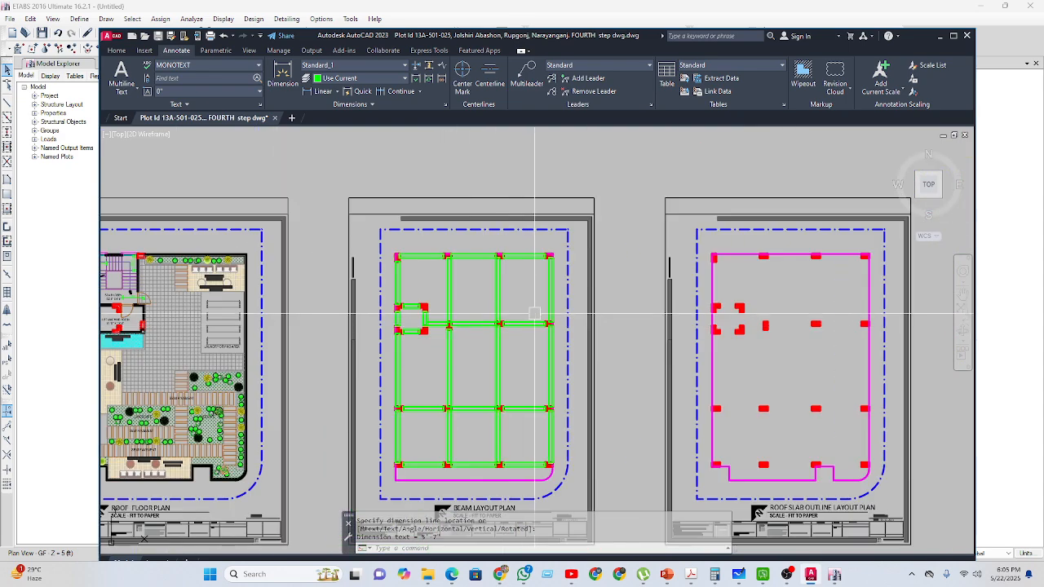
scroll(534, 313, up, 3)
scroll(473, 362, down, 6)
scroll(245, 277, up, 3)
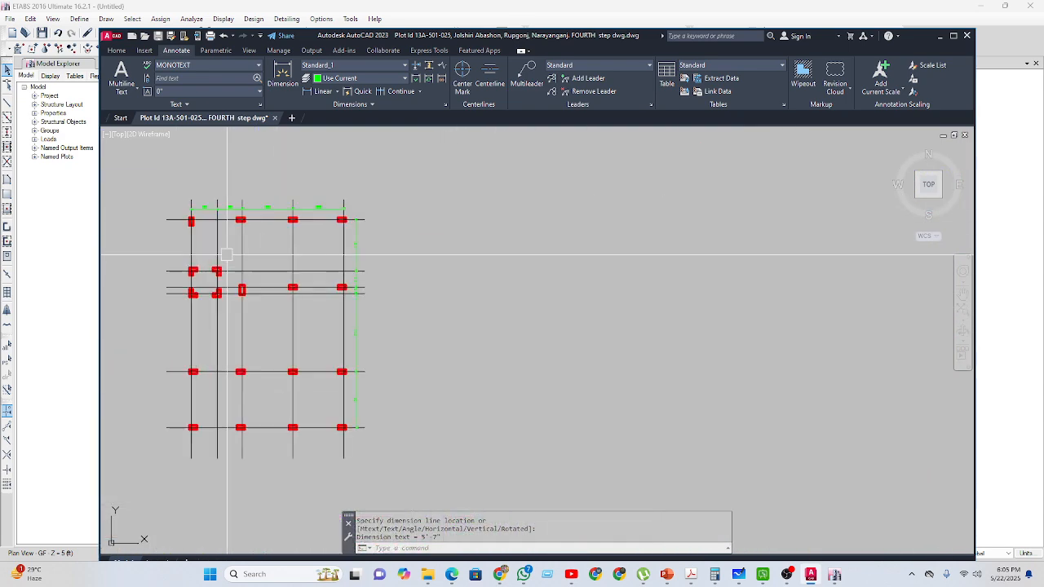
scroll(227, 254, up, 2)
scroll(313, 277, down, 4)
middle_drag(383, 467, 368, 304)
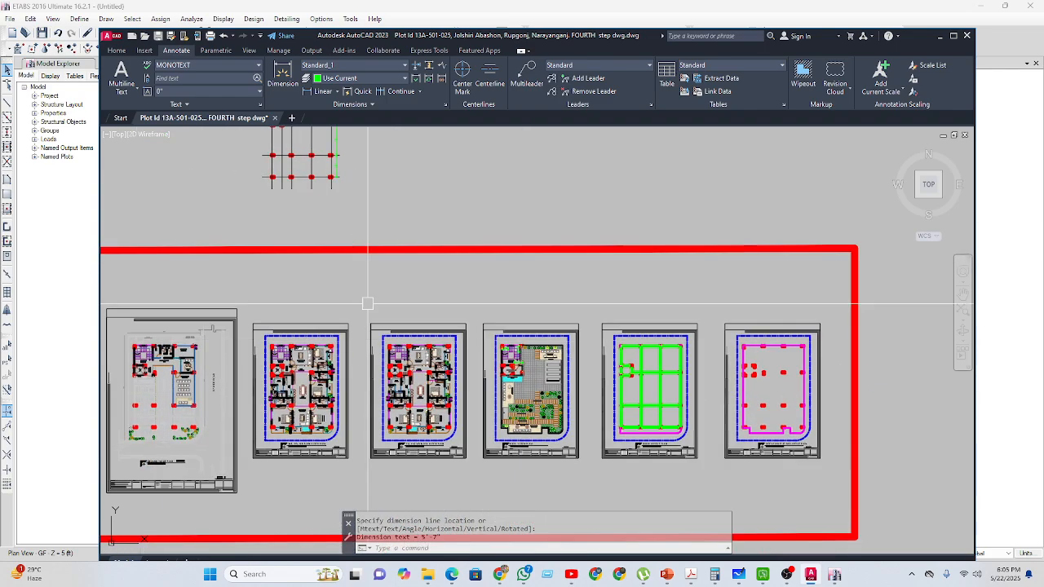
scroll(457, 359, up, 6)
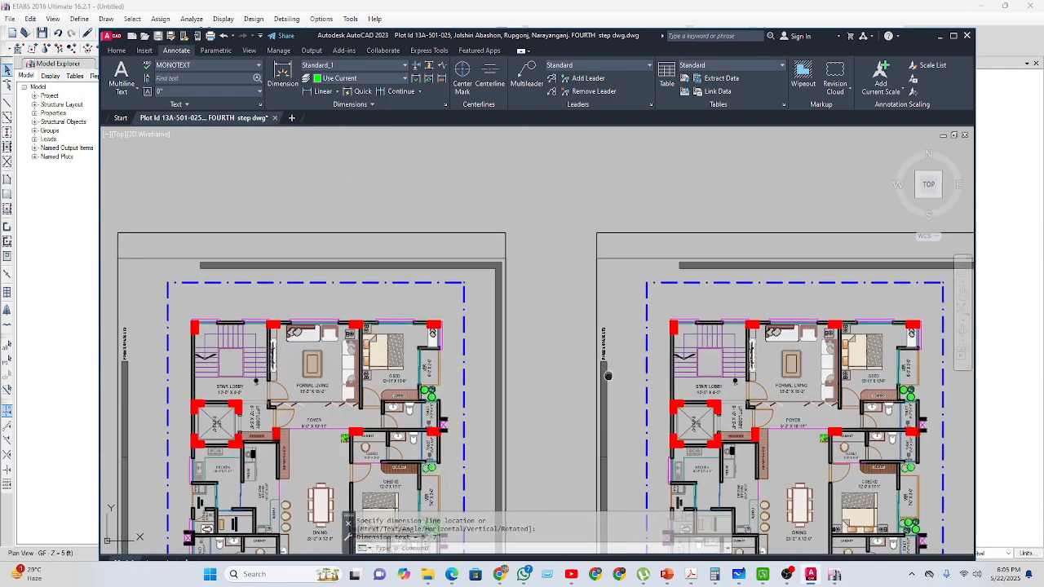
scroll(608, 376, down, 3)
scroll(694, 367, up, 6)
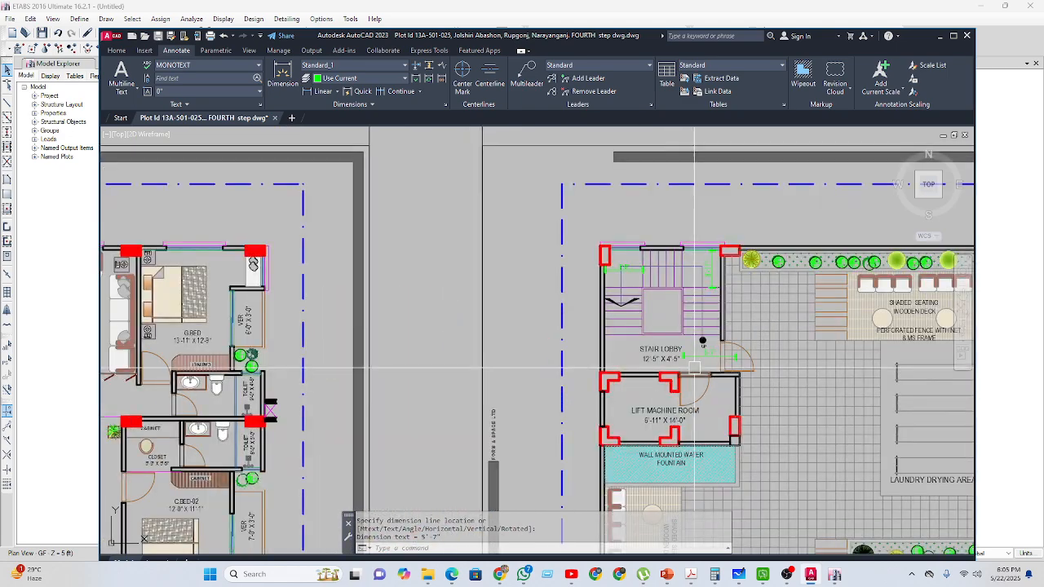
scroll(694, 368, up, 2)
scroll(706, 359, down, 2)
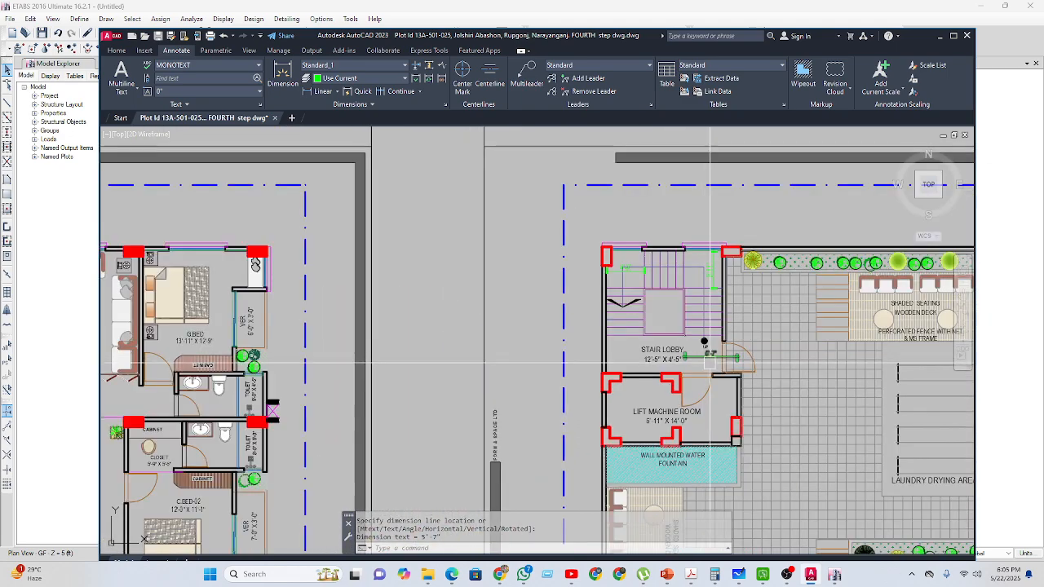
scroll(710, 359, down, 4)
scroll(547, 271, up, 4)
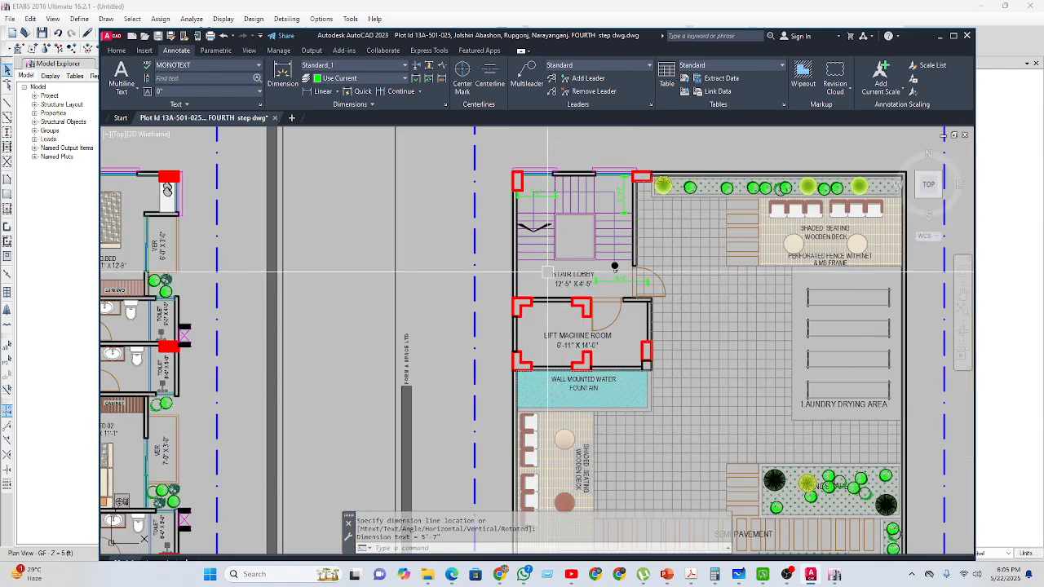
middle_drag(512, 276, 693, 362)
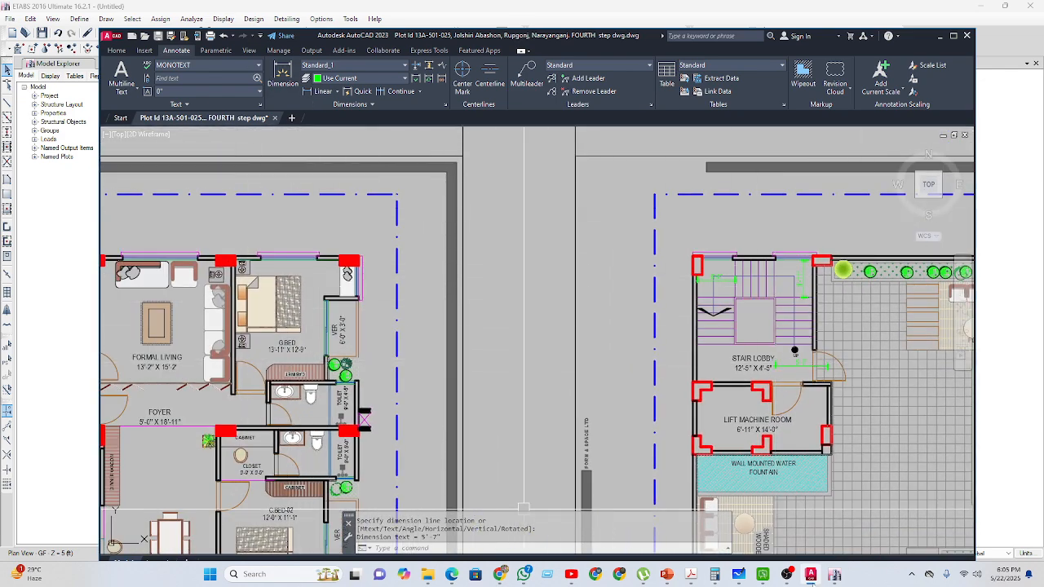
Switch to ETABS and replicate the line 6 beam between grids A and C about 4 ft toward line 5.
click(833, 574)
scroll(422, 158, up, 3)
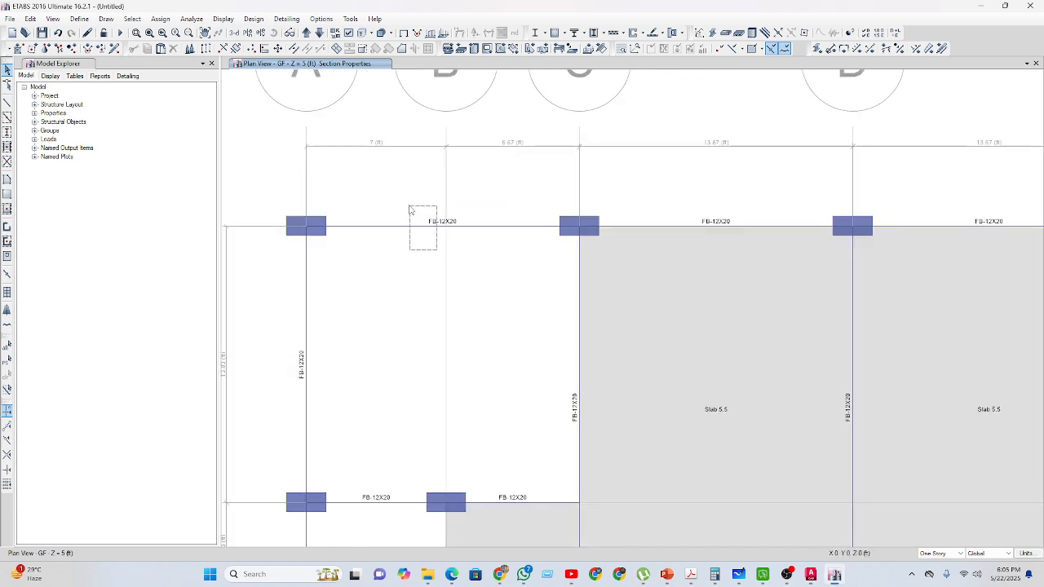
drag(410, 209, 410, 209)
key(ctrl+r)
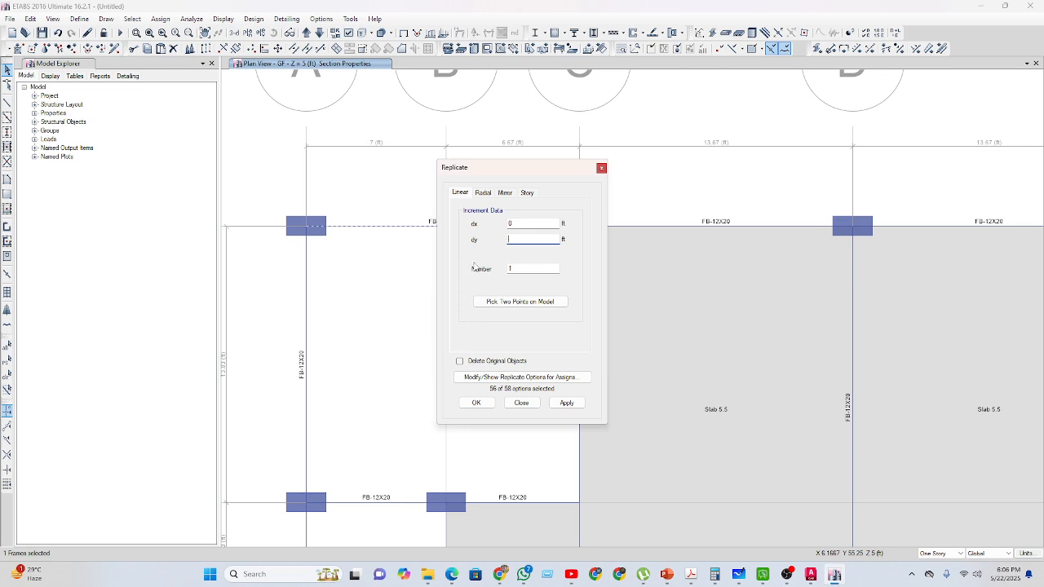
click(478, 403)
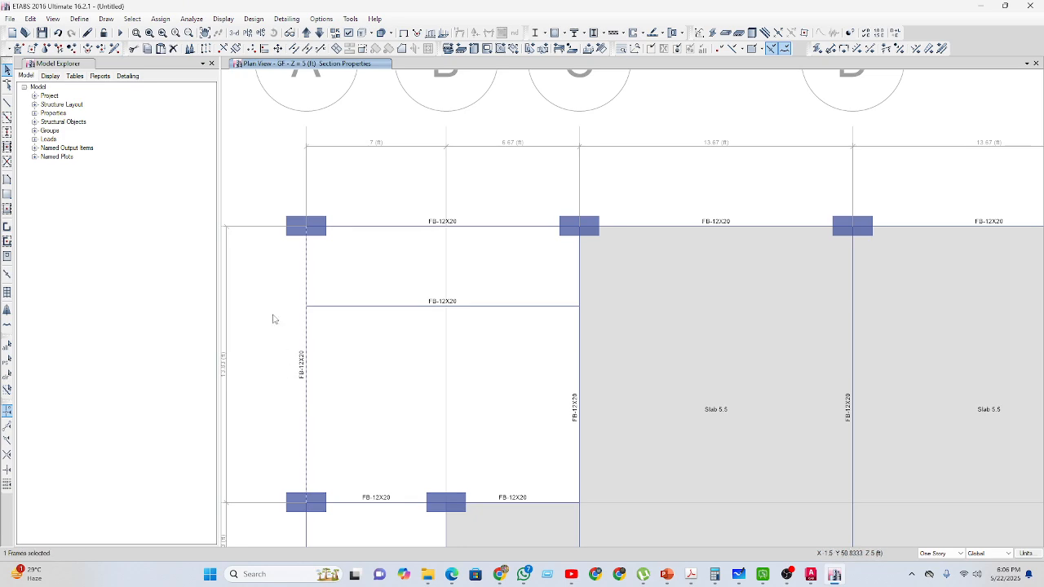
Replicate the grid A beam between lines 5 and 6 with a dx of 4 ft and a dy of 0.
click(305, 326)
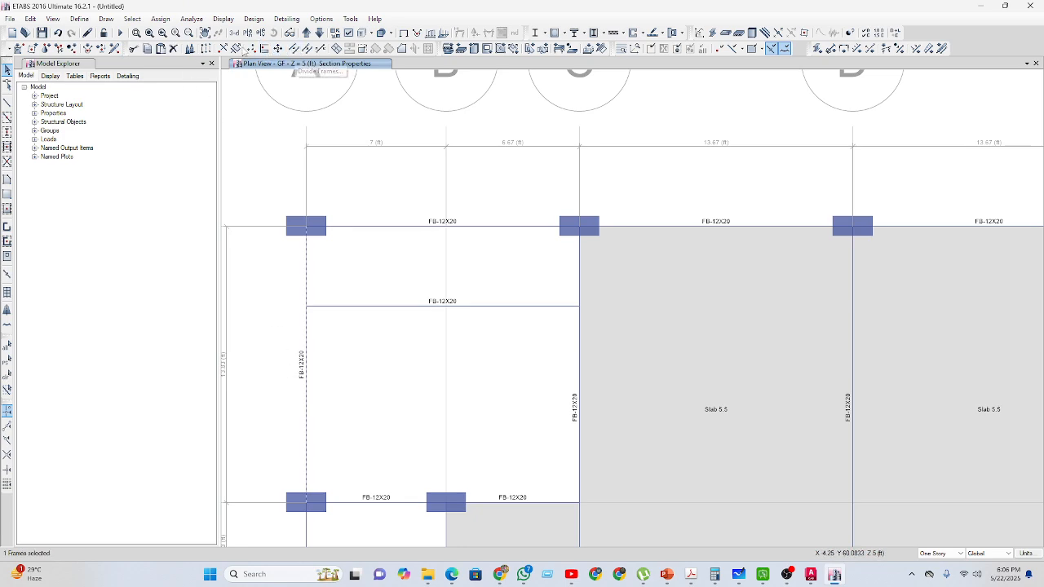
click(295, 50)
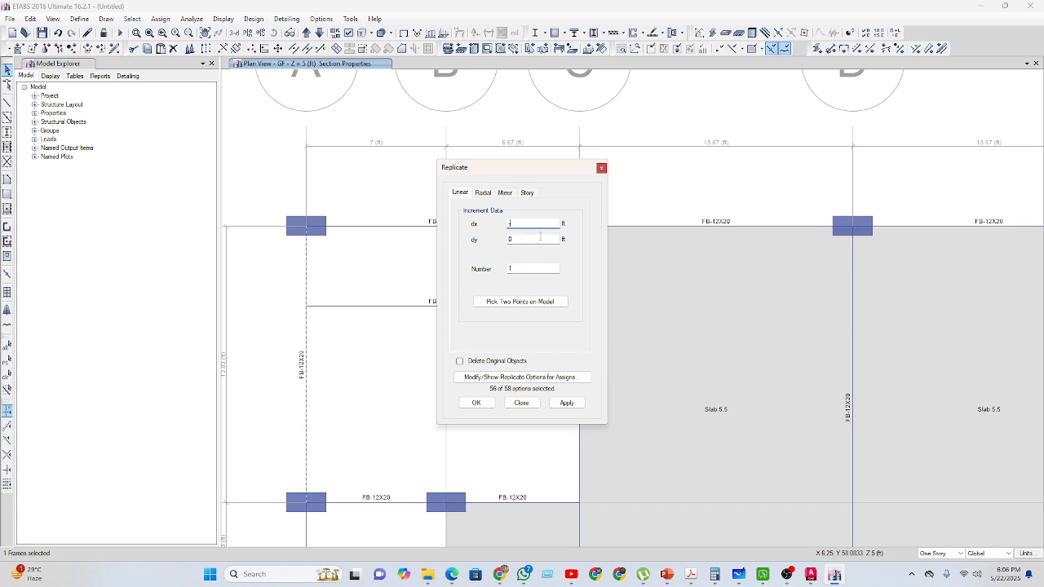
click(476, 403)
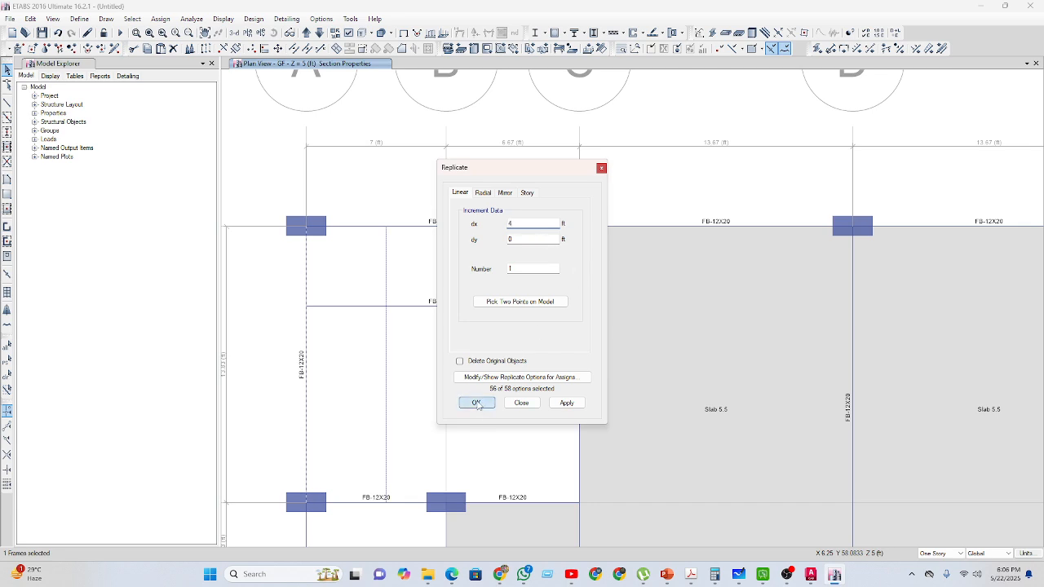
Replicate the grid C beam beside the stair bay with a dx of -5.5 ft, checking the AutoCAD stair dimensions first.
middle_drag(426, 407, 499, 389)
click(570, 389)
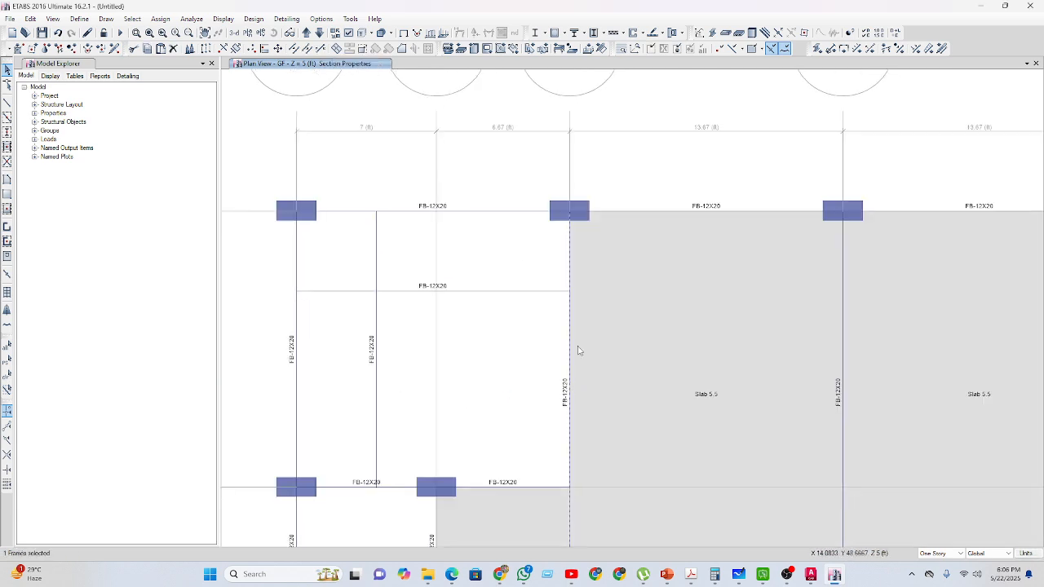
click(205, 48)
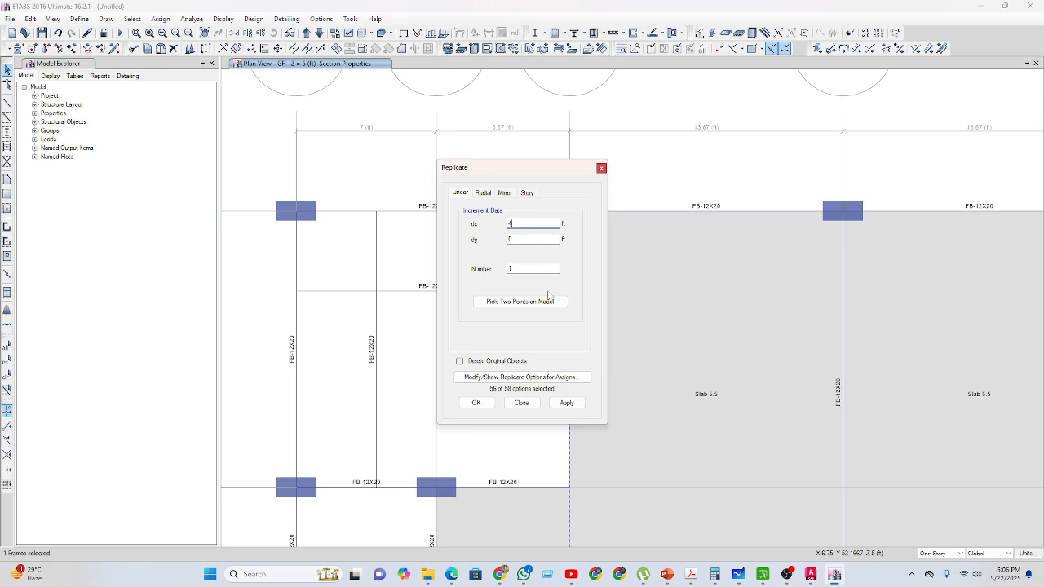
click(811, 574)
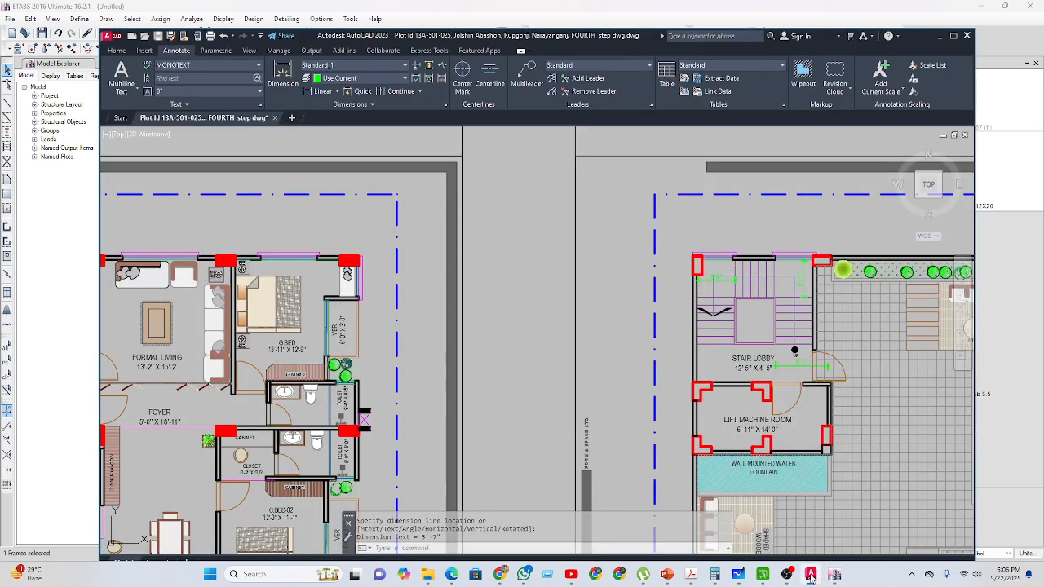
click(811, 576)
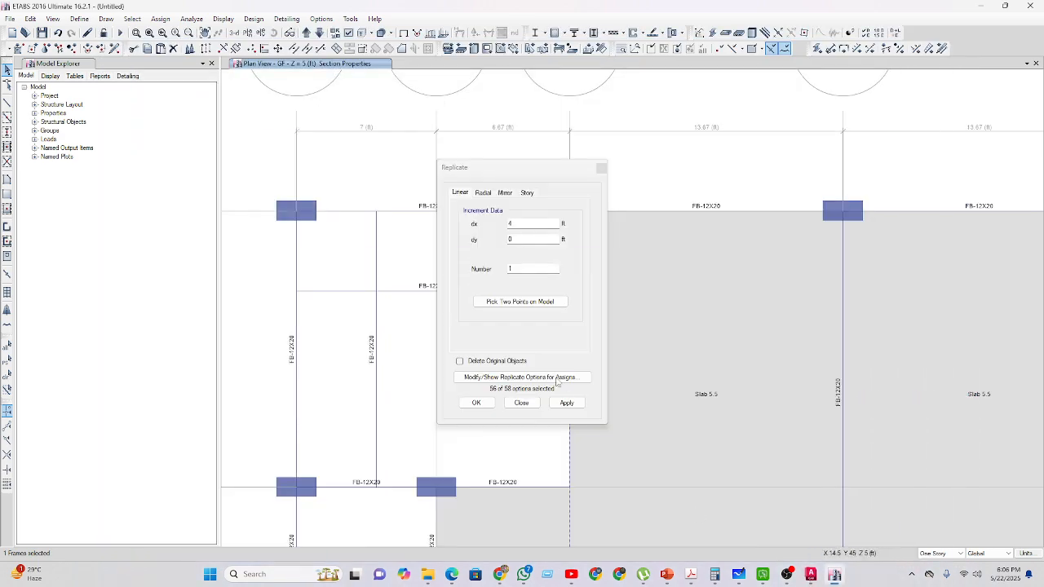
drag(521, 222, 497, 223)
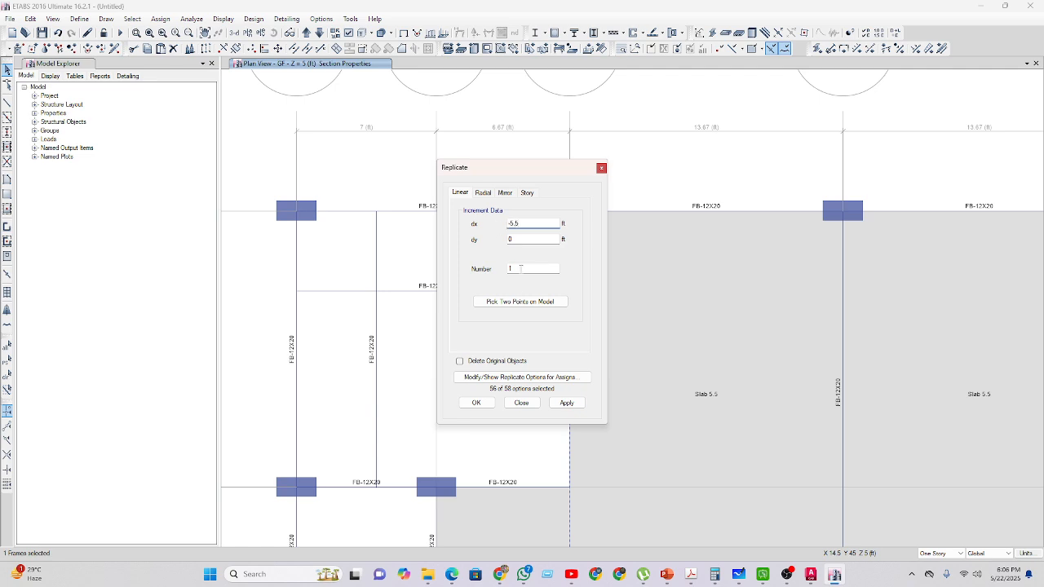
click(476, 403)
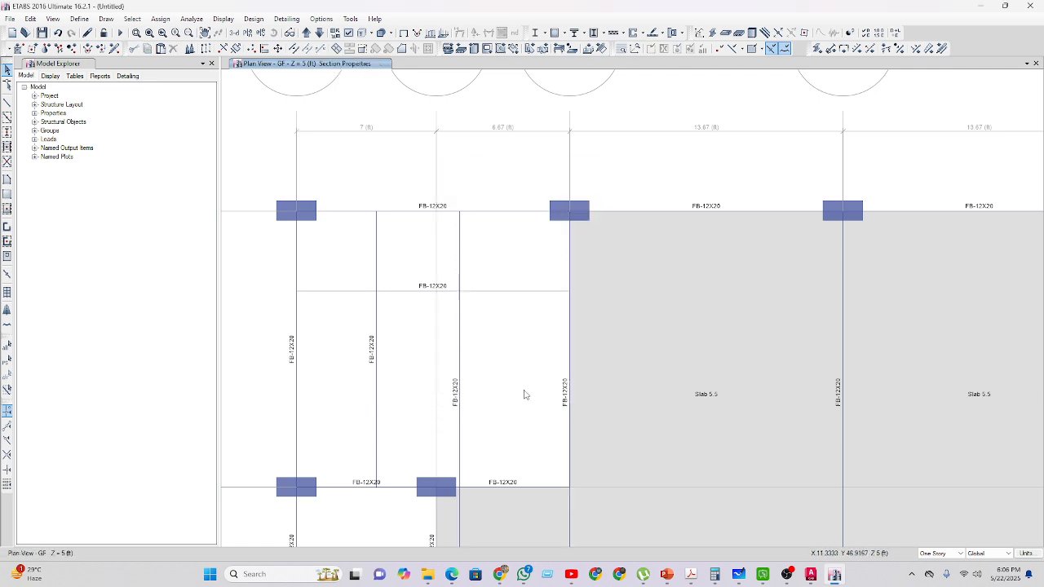
Draw a rectangular STAIR area on the upper landing, from grid A on line 6 to grid C at the replicated horizontal beam.
middle_drag(482, 424, 504, 392)
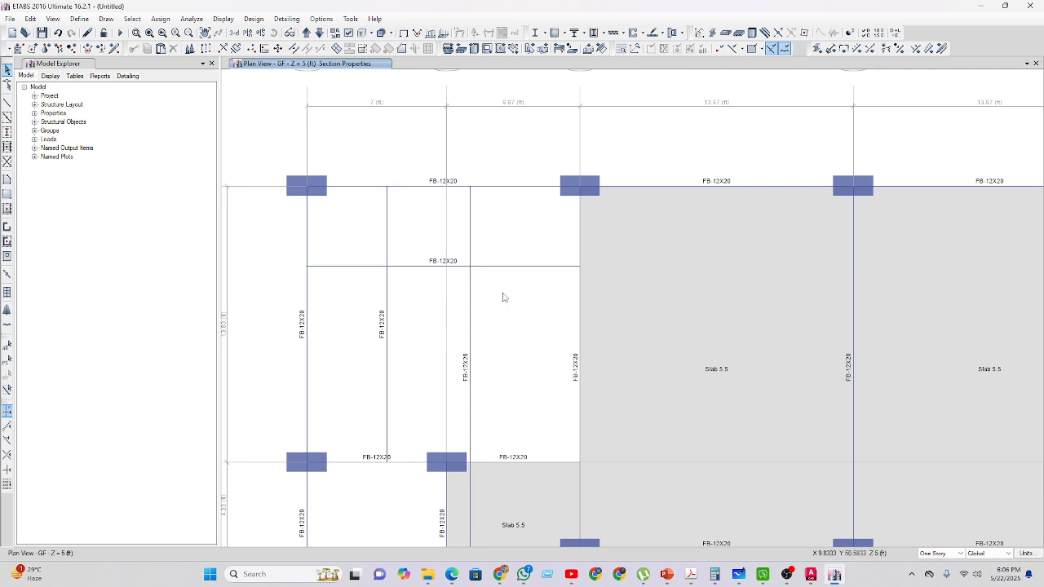
click(8, 193)
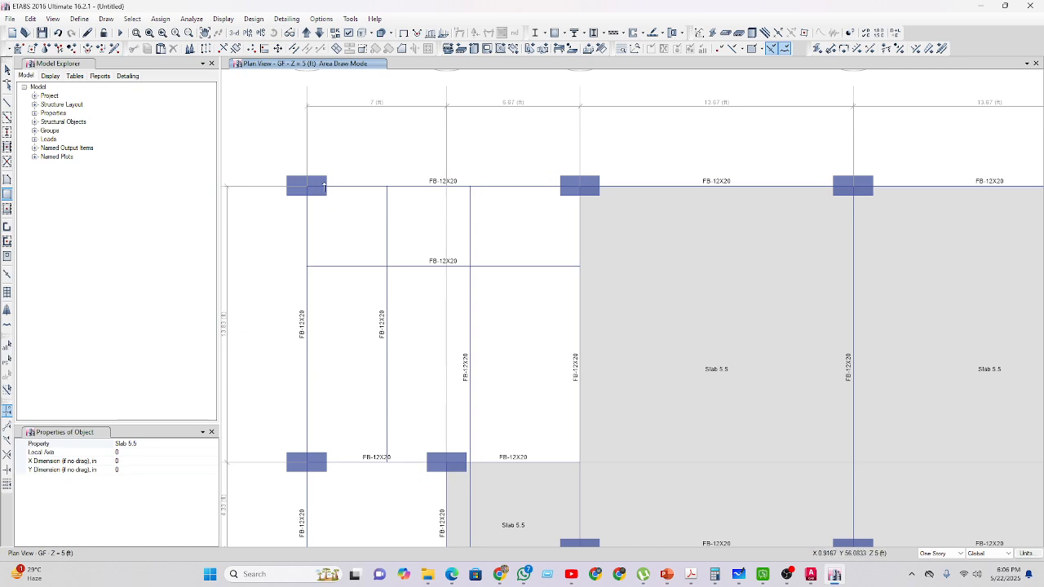
click(183, 446)
click(184, 447)
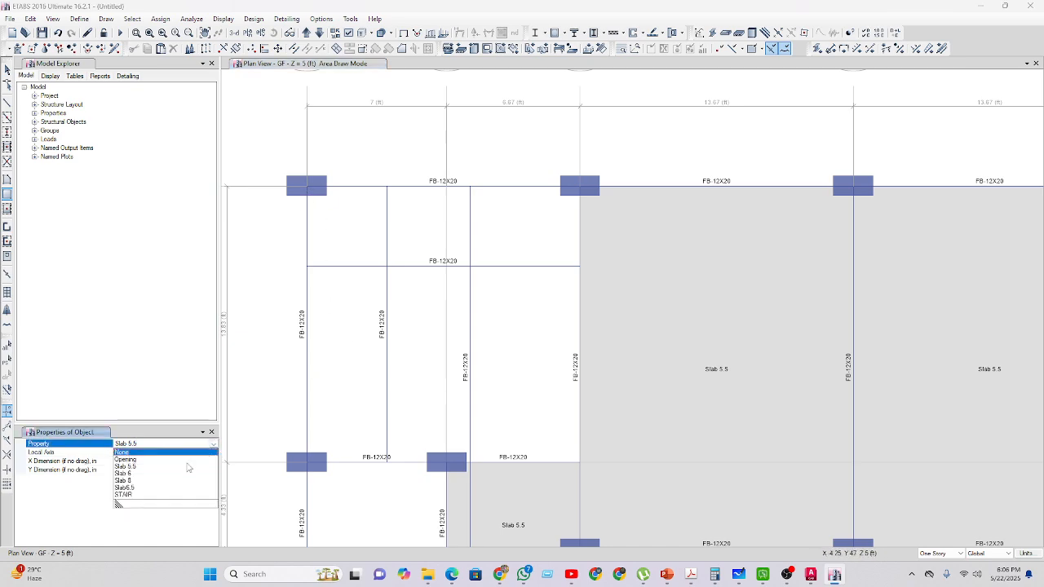
click(123, 494)
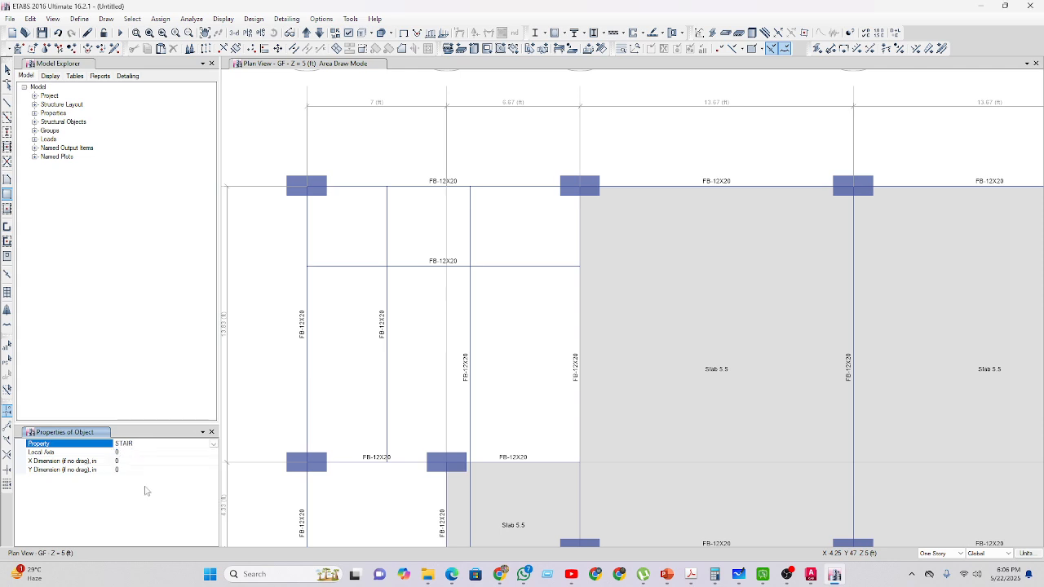
click(308, 189)
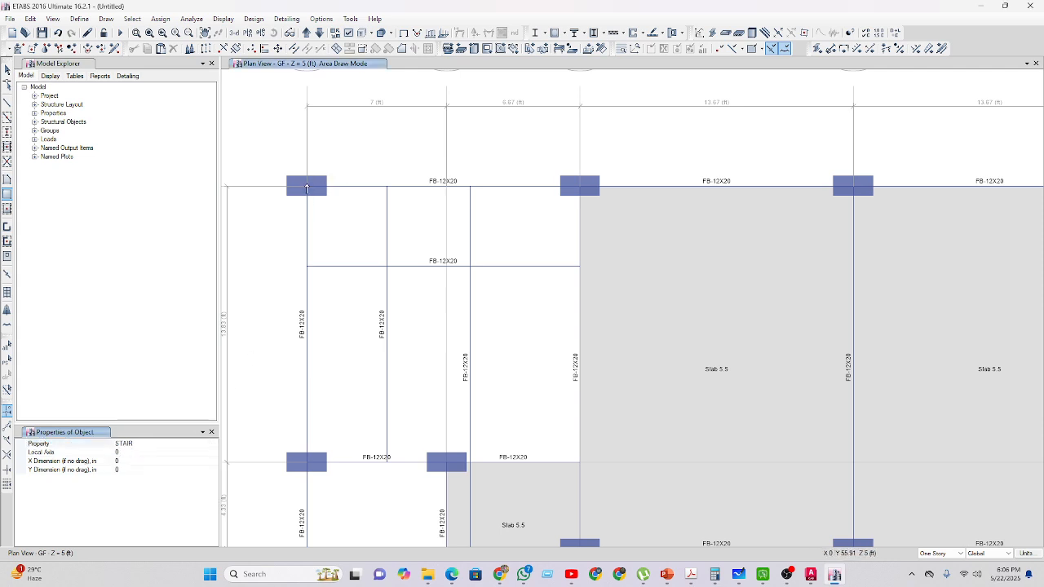
click(579, 267)
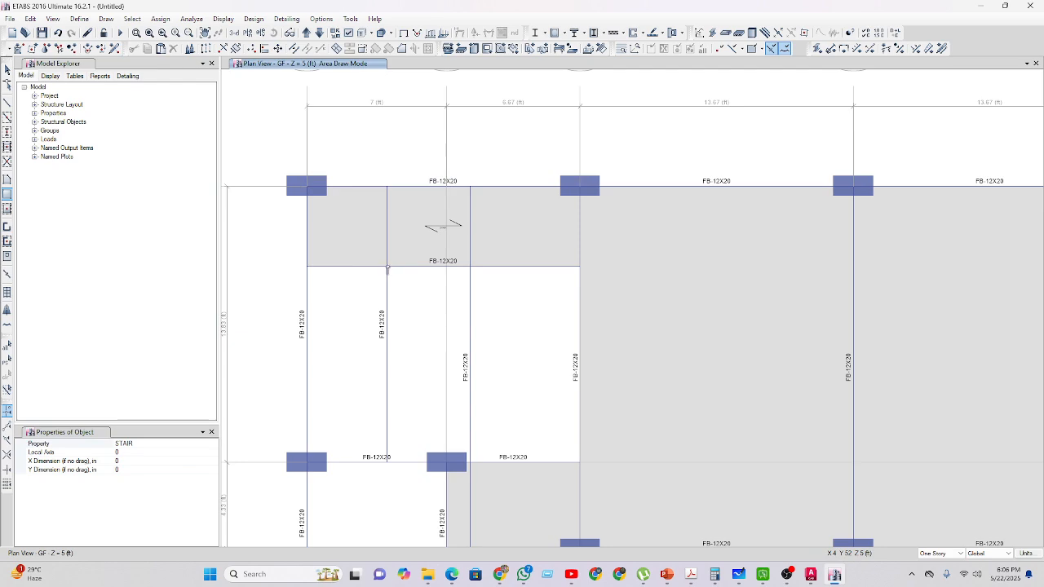
Switch to AutoCAD and dimension the stair lobby's depth on the typical floor plan, from the lift's upper column to the flight's edge.
middle_drag(478, 460, 473, 443)
scroll(476, 440, up, 3)
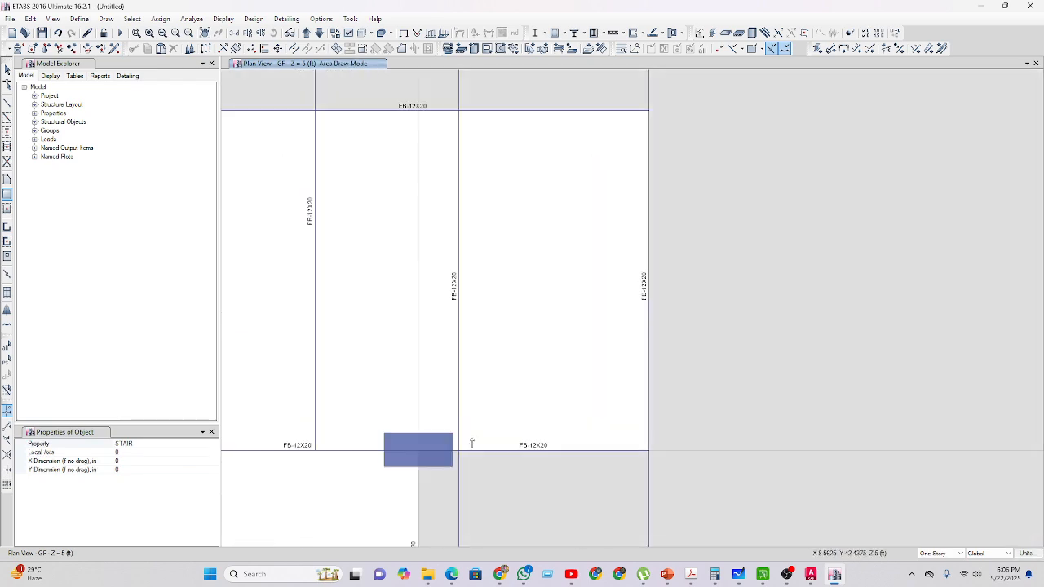
scroll(476, 440, down, 3)
scroll(488, 397, down, 2)
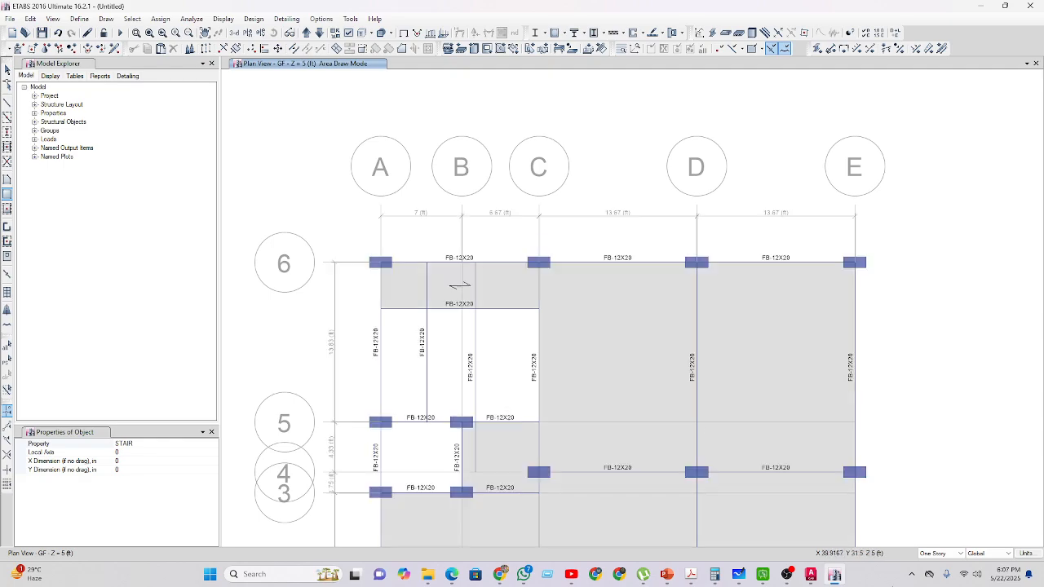
click(811, 575)
scroll(315, 236, up, 6)
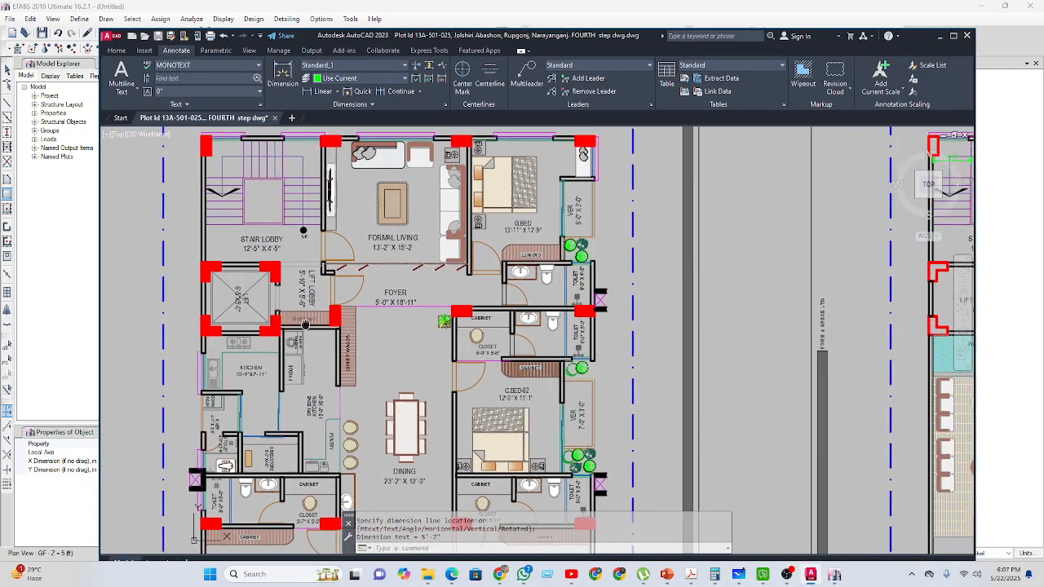
middle_drag(315, 235, 376, 271)
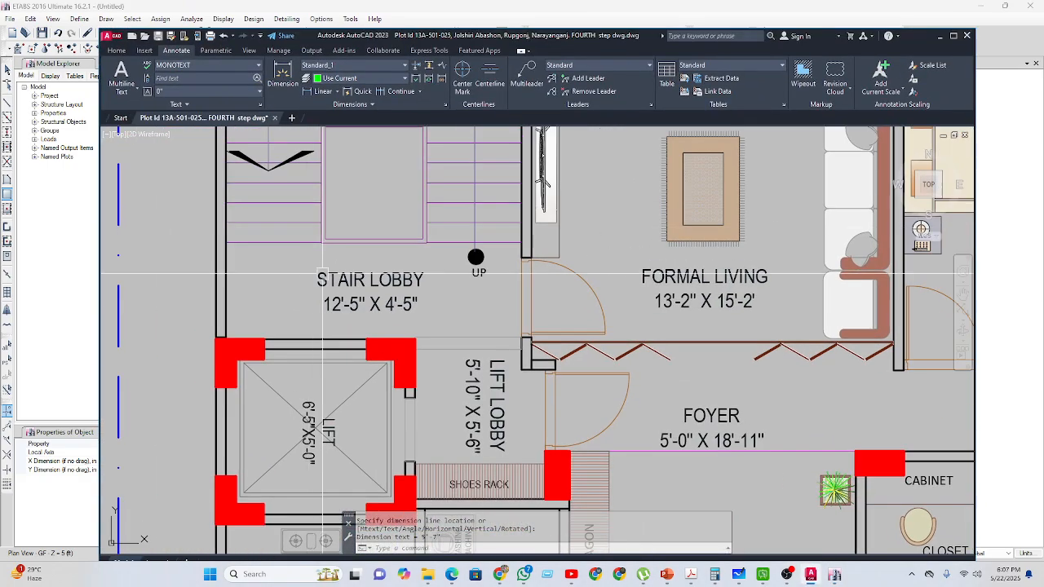
click(308, 93)
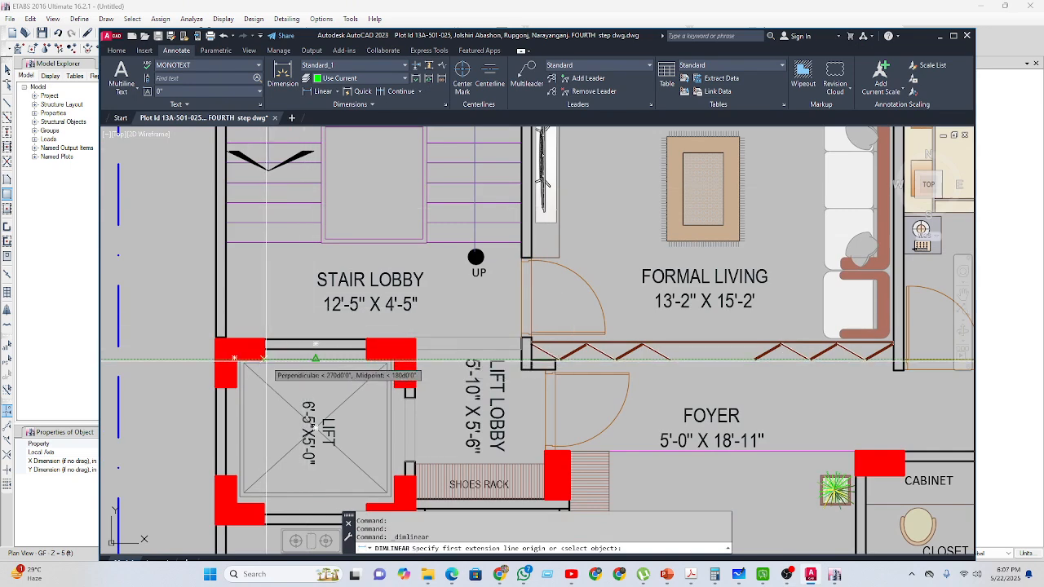
click(271, 244)
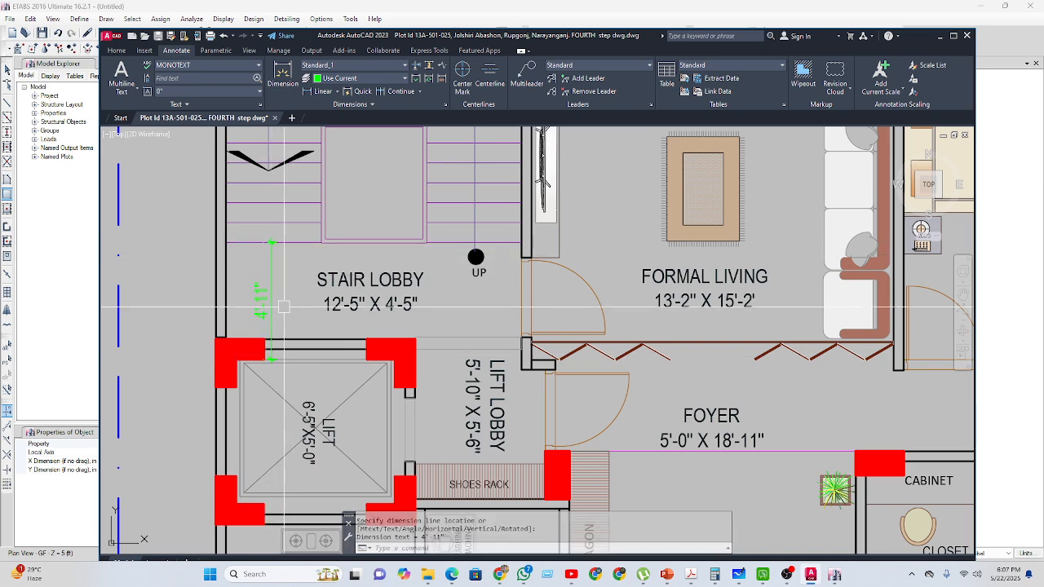
Return to ETABS and end area drawing at the line 5 side of the stair bay.
click(833, 576)
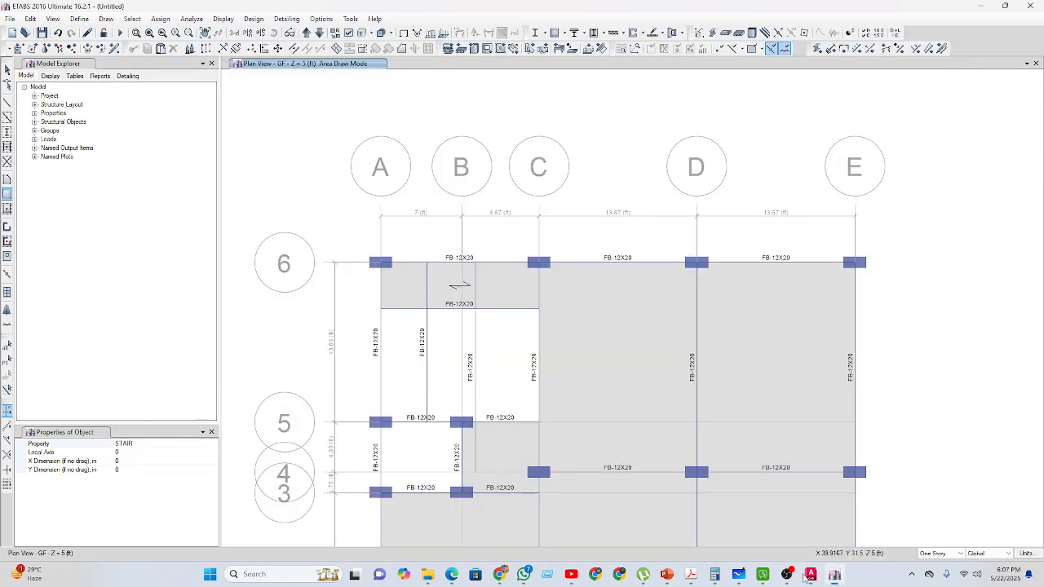
scroll(426, 407, up, 6)
scroll(426, 407, down, 3)
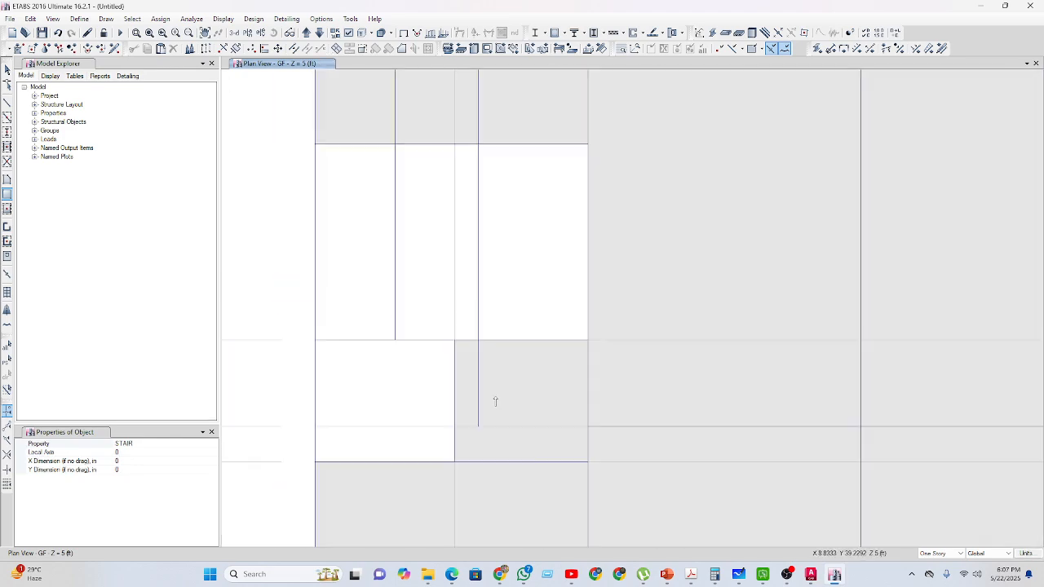
key(Escape)
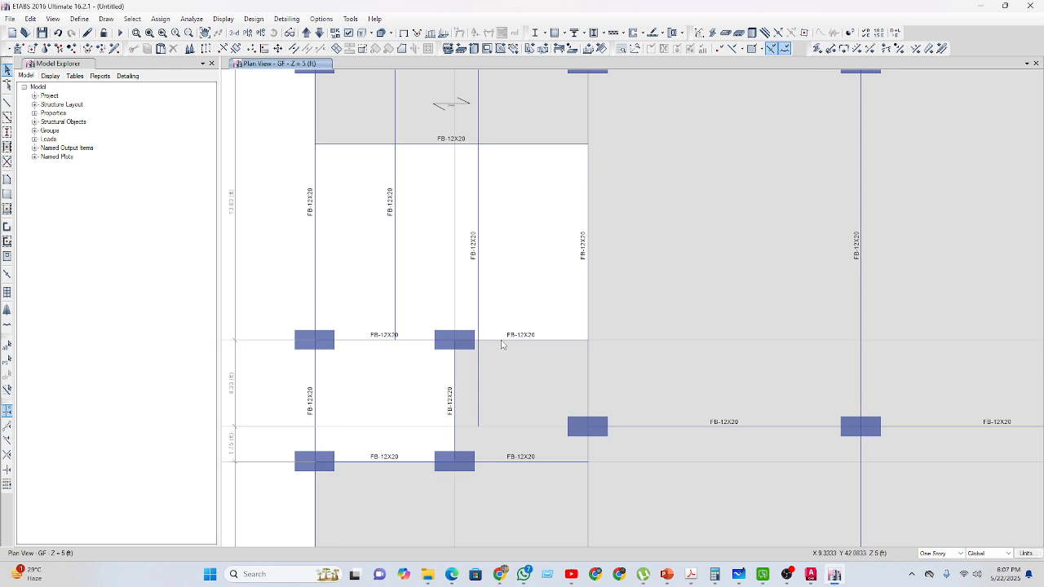
Replicate the short FB-12X20 beam on grid line 5, beside the lift core, once with dx 0 and dy 5 ft.
click(507, 341)
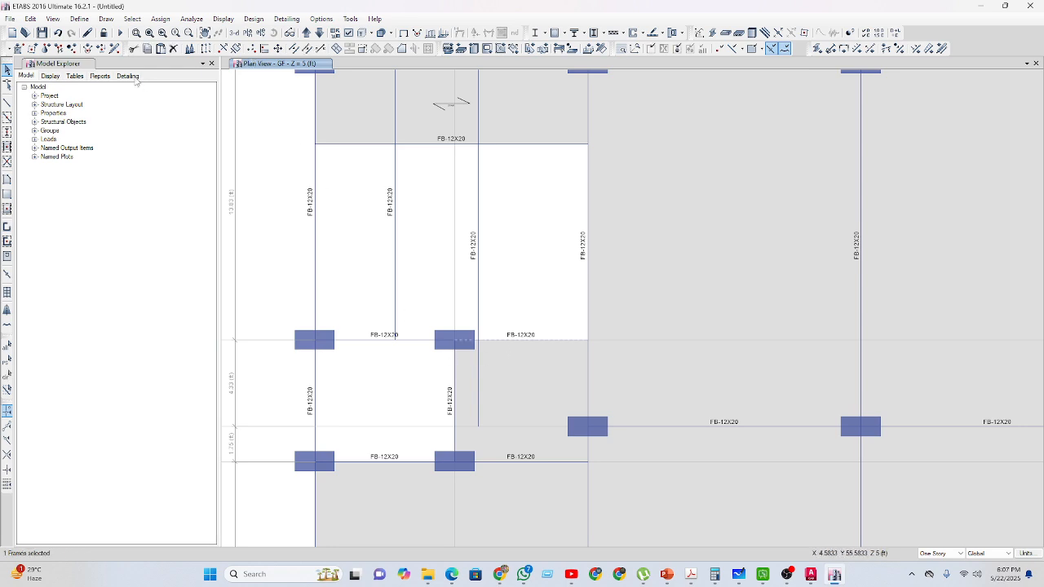
click(206, 49)
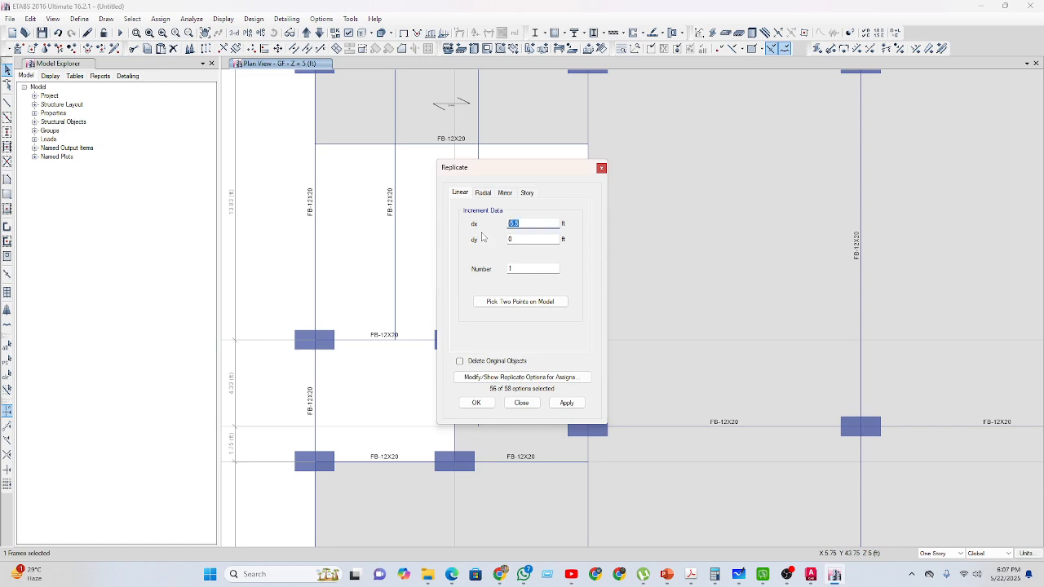
text(0)
key(Tab)
text(5)
click(476, 402)
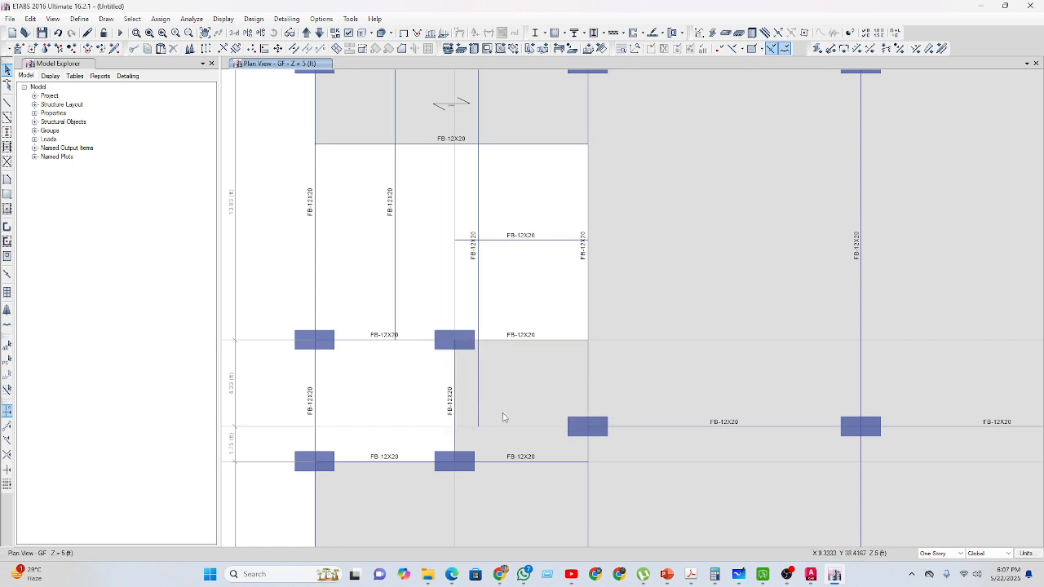
Draw a 13.67 by 5 ft STAIR panel between the copied beam's level and grid line 5, and delete the copied beam.
click(7, 194)
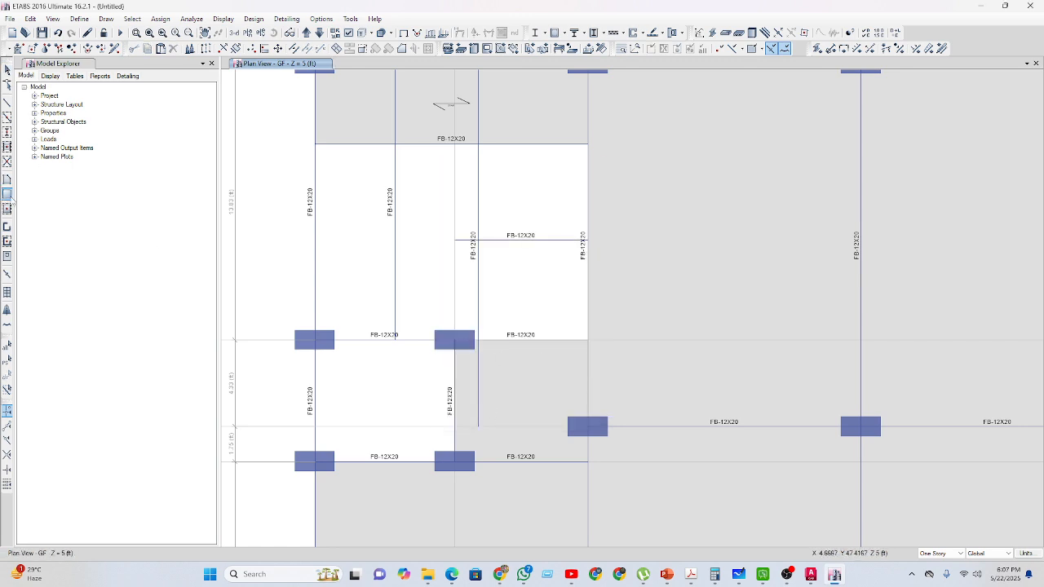
click(580, 243)
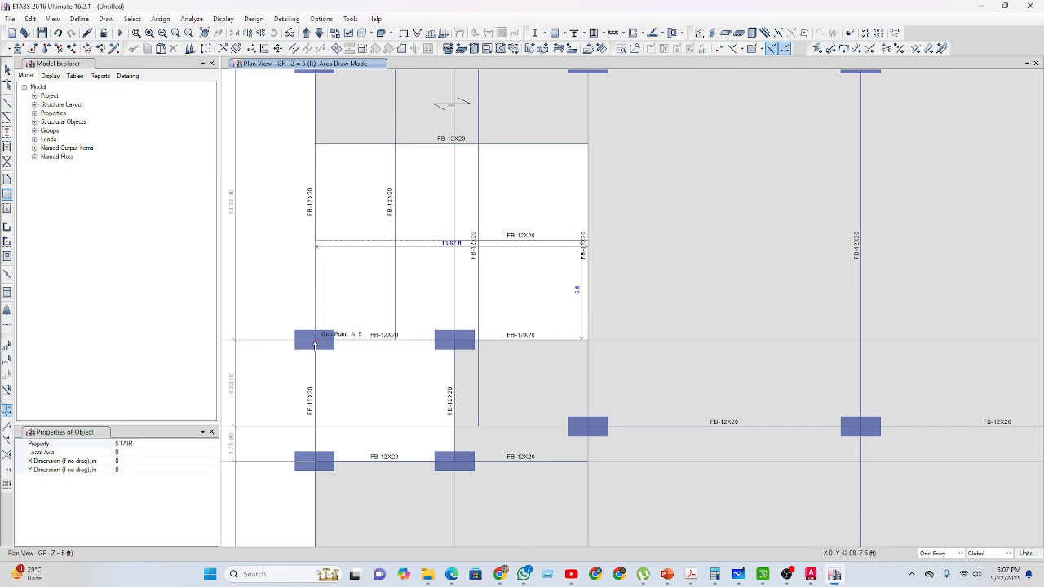
click(313, 344)
key(Escape)
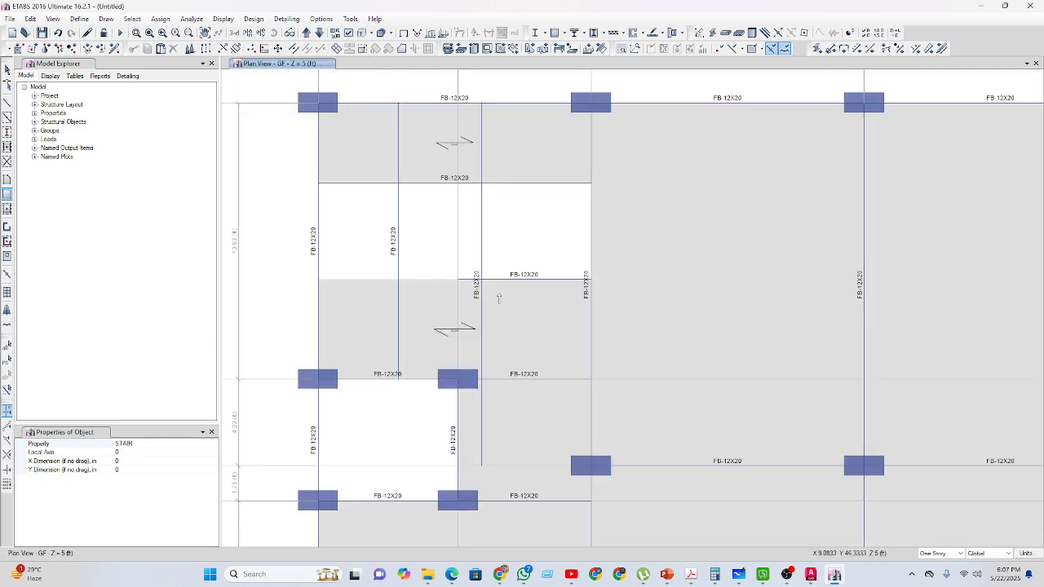
click(509, 281)
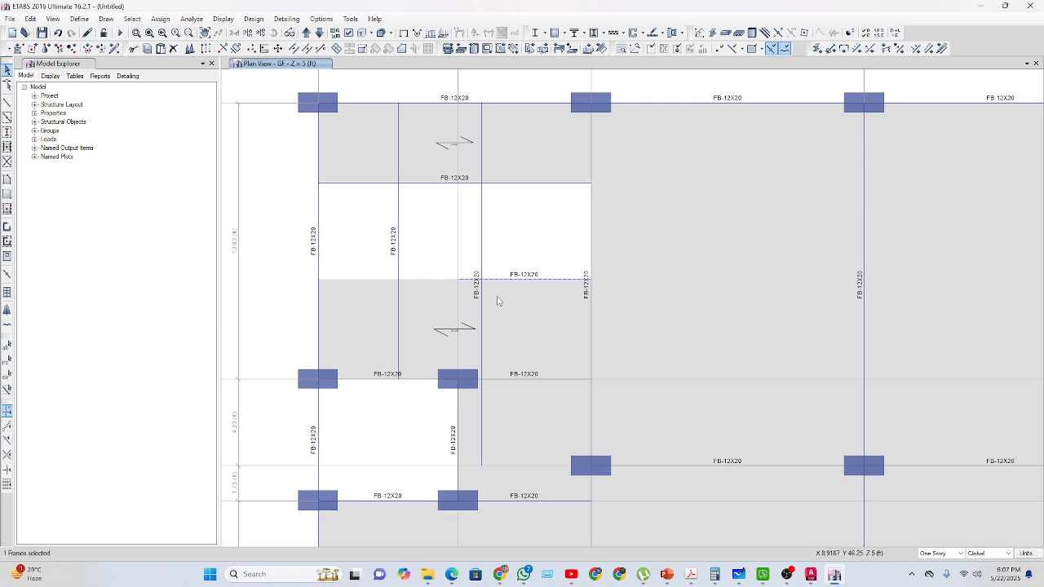
click(174, 49)
Divide the interior beams of the stair bay at their intersections with the selected frames.
drag(492, 292, 389, 180)
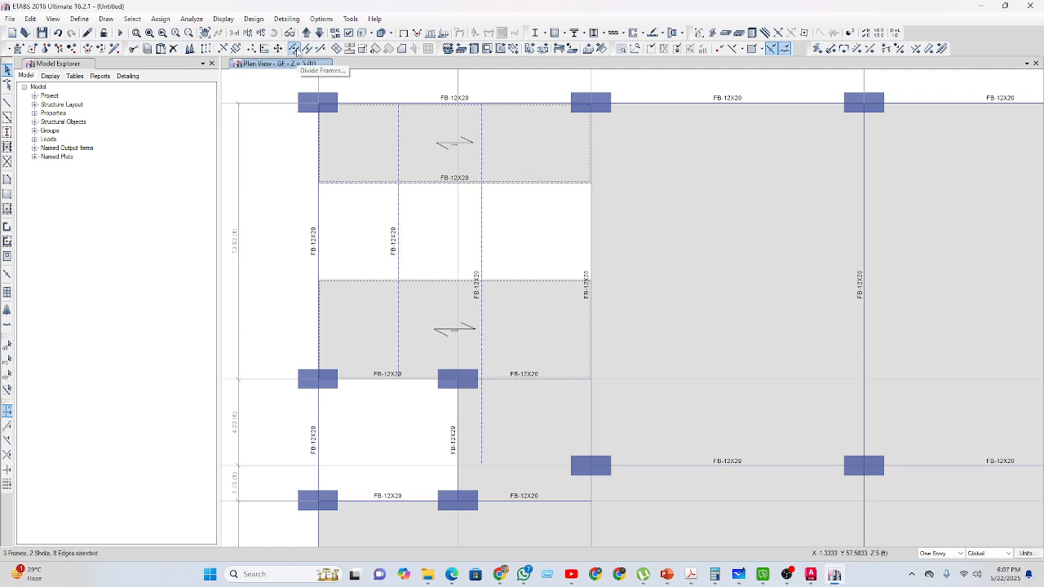
click(296, 49)
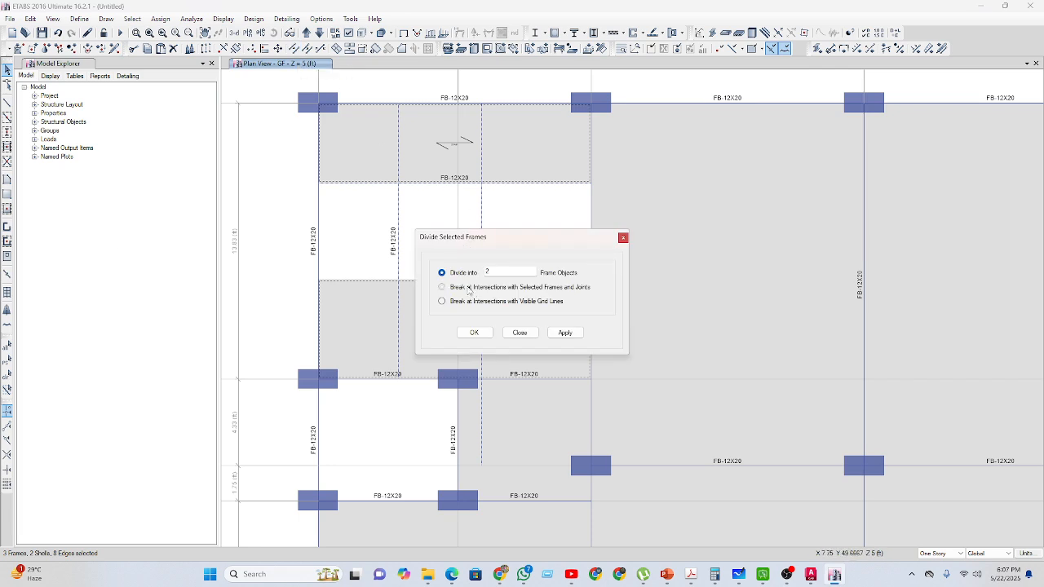
click(474, 333)
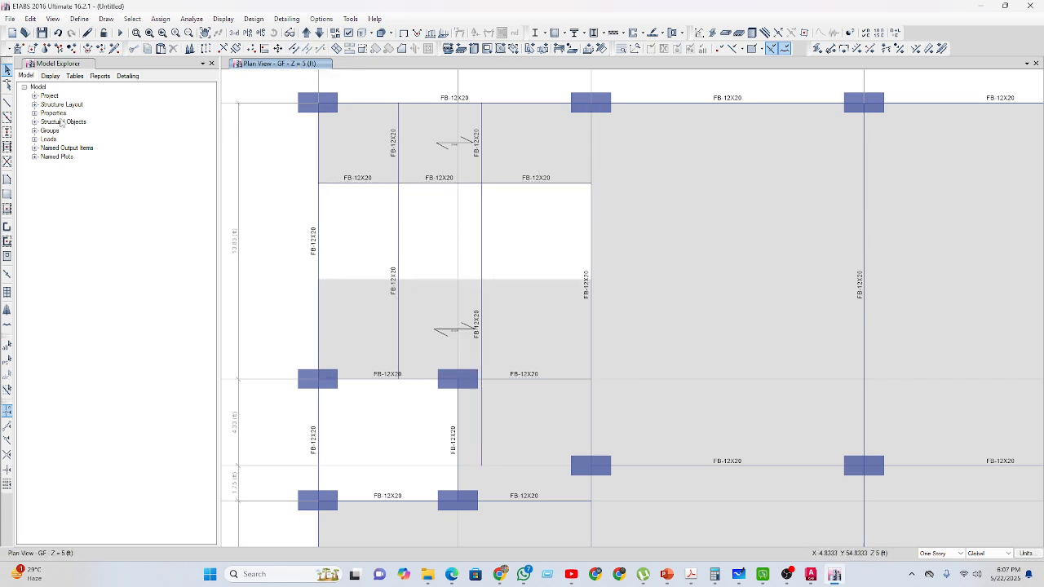
Draw two rectangular STAIR panels for the flights, one on each side of the central opening, between the two landing panels.
click(8, 194)
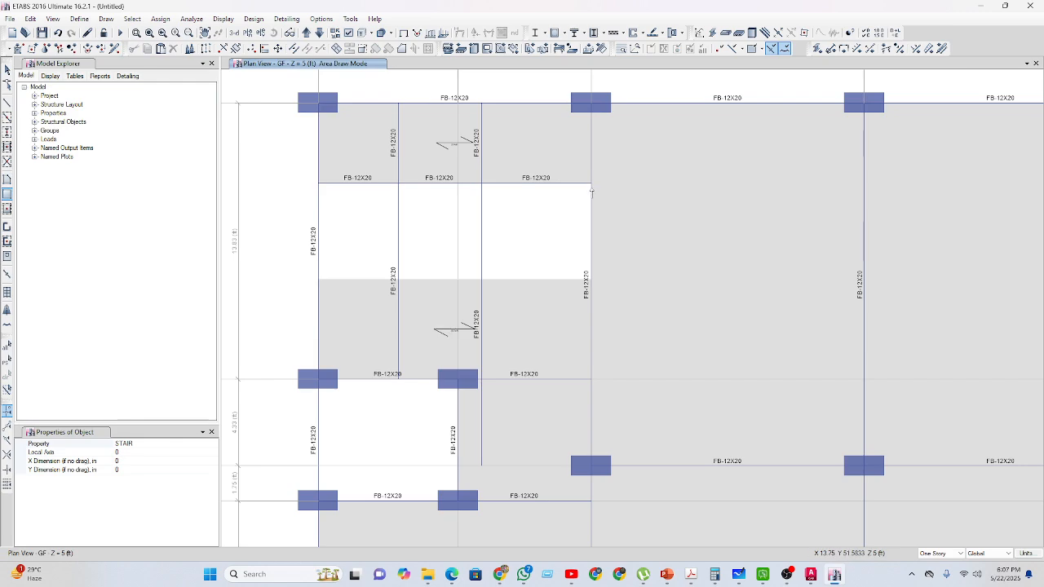
drag(591, 184, 518, 251)
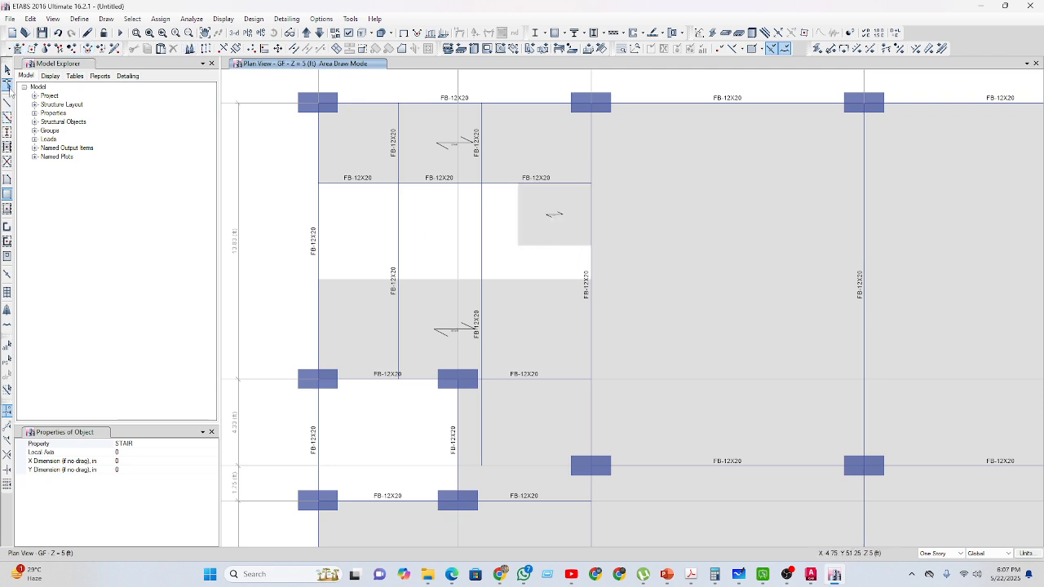
click(58, 34)
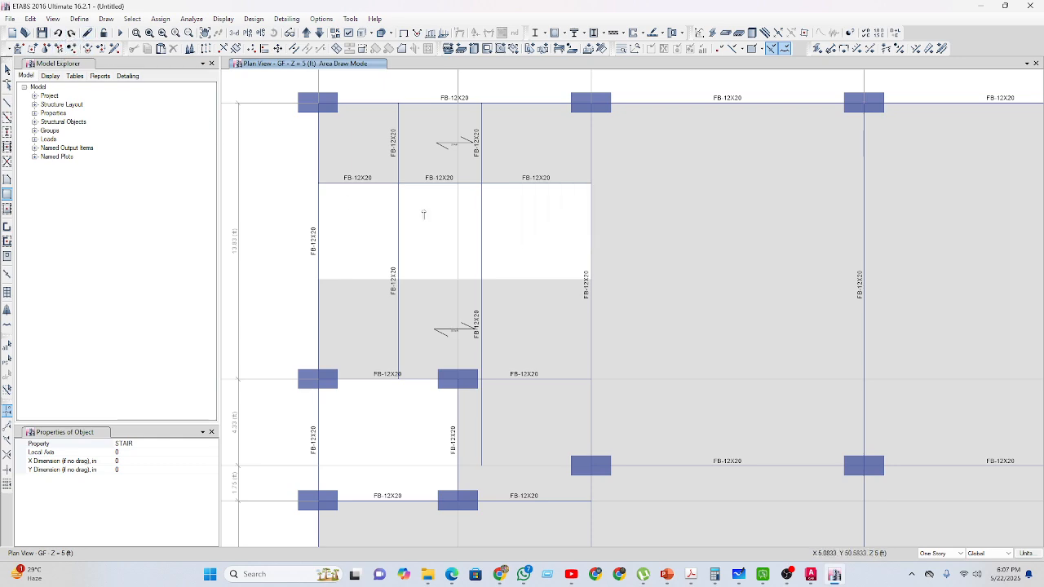
drag(480, 183, 591, 279)
drag(398, 184, 319, 280)
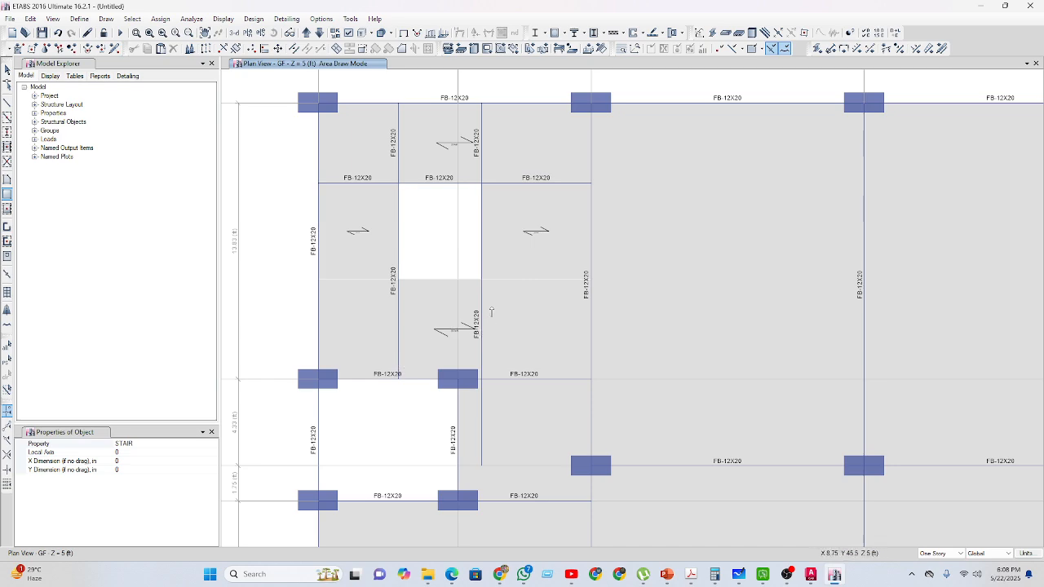
key(Escape)
Delete all interior FB-12X20 beam segments inside the stair bay, keeping the perimeter beams.
click(482, 171)
click(492, 182)
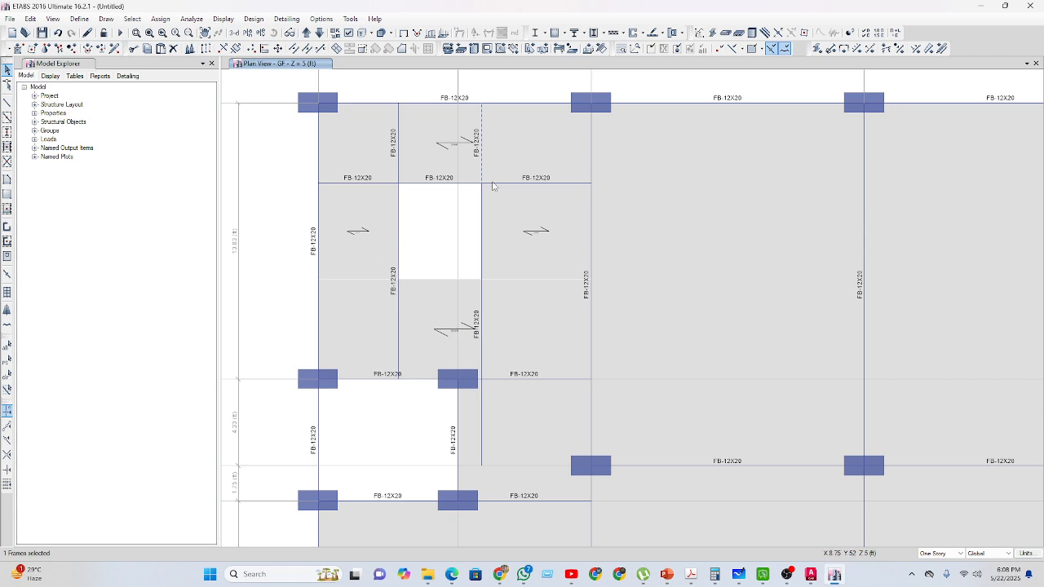
click(386, 185)
click(399, 222)
click(173, 48)
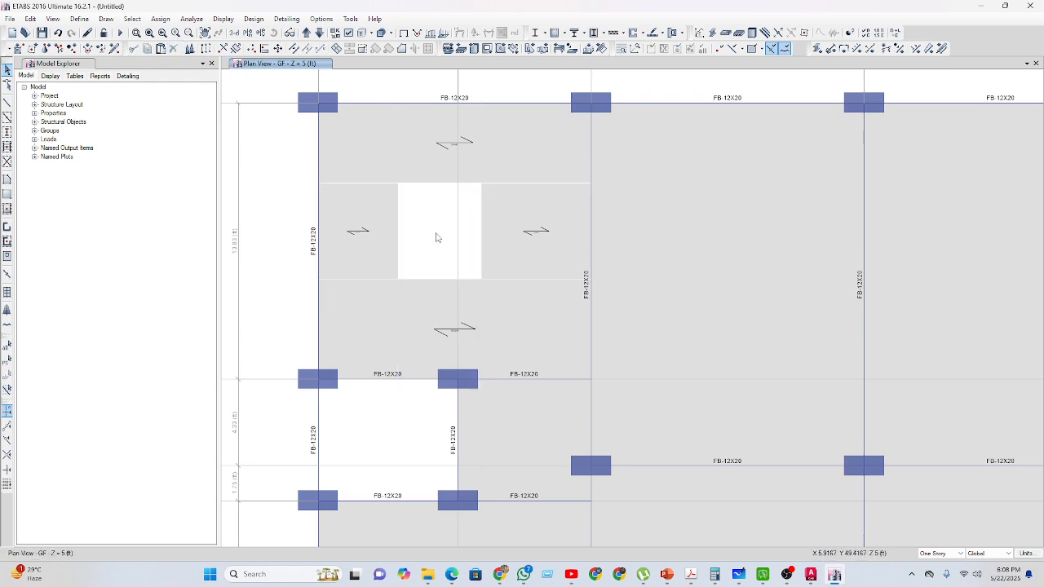
Rotate the local axes of the two stair flight panels by 90 degrees from the default orientation.
drag(551, 264, 371, 228)
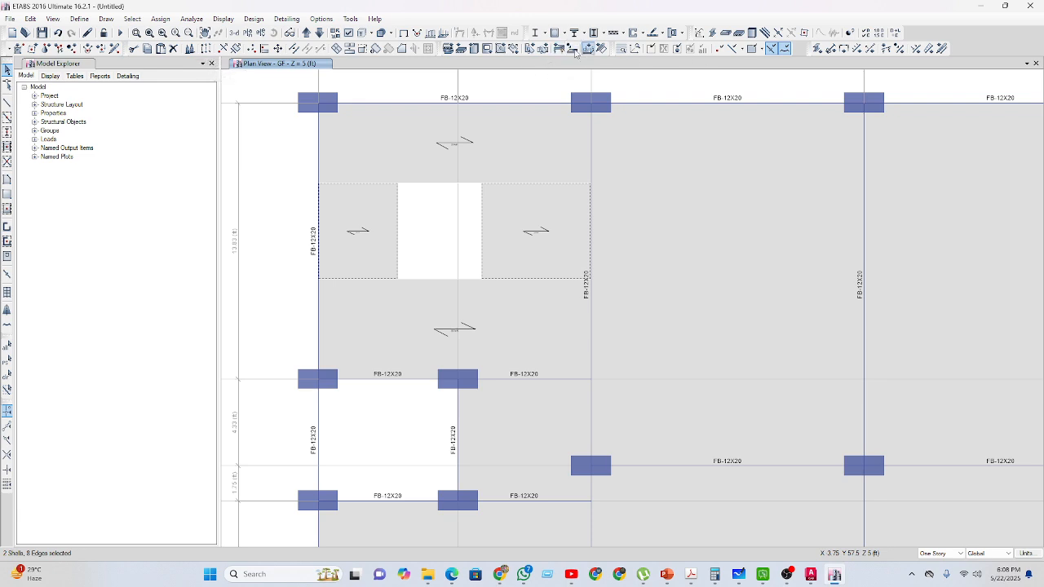
click(515, 48)
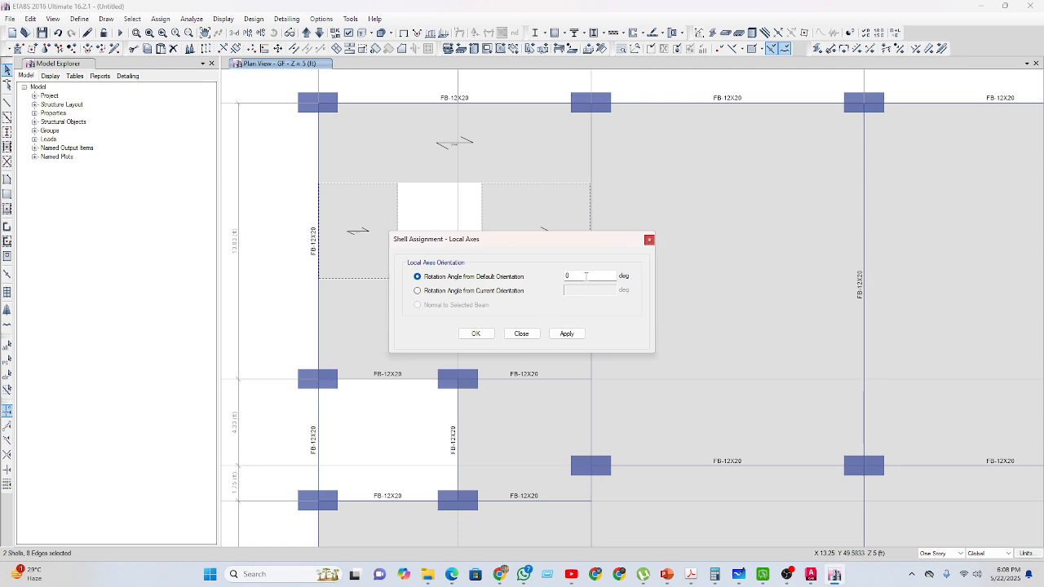
click(587, 275)
click(476, 334)
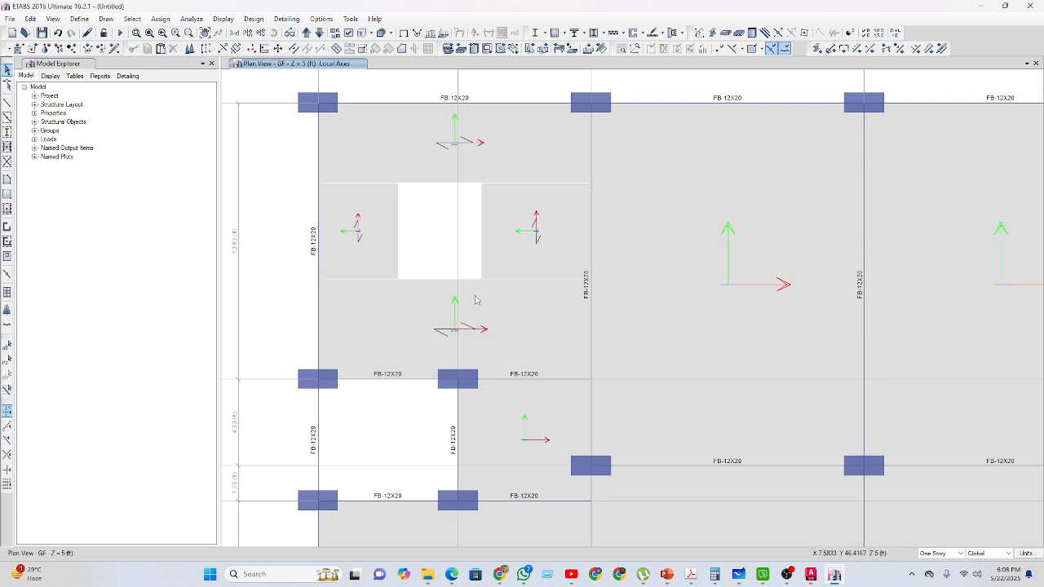
Assign the Slab 6 section to the landing panel next to grid line 5.
click(466, 332)
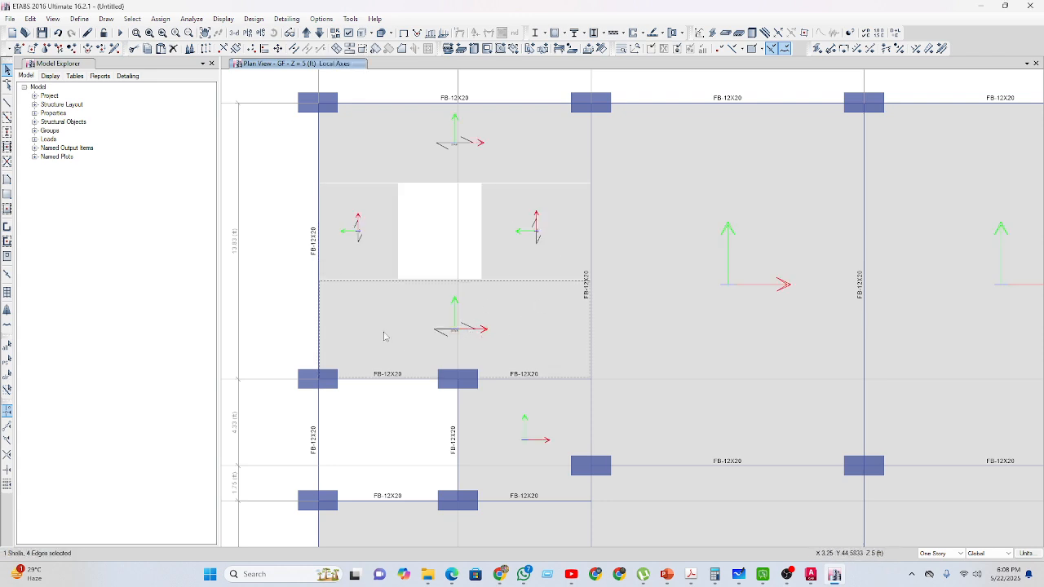
click(816, 49)
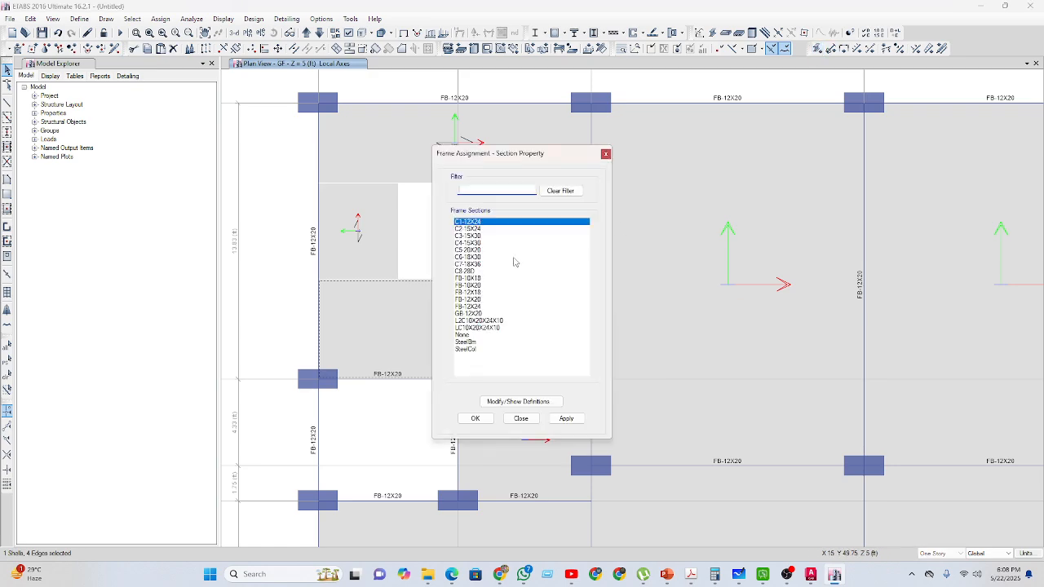
click(605, 155)
click(448, 49)
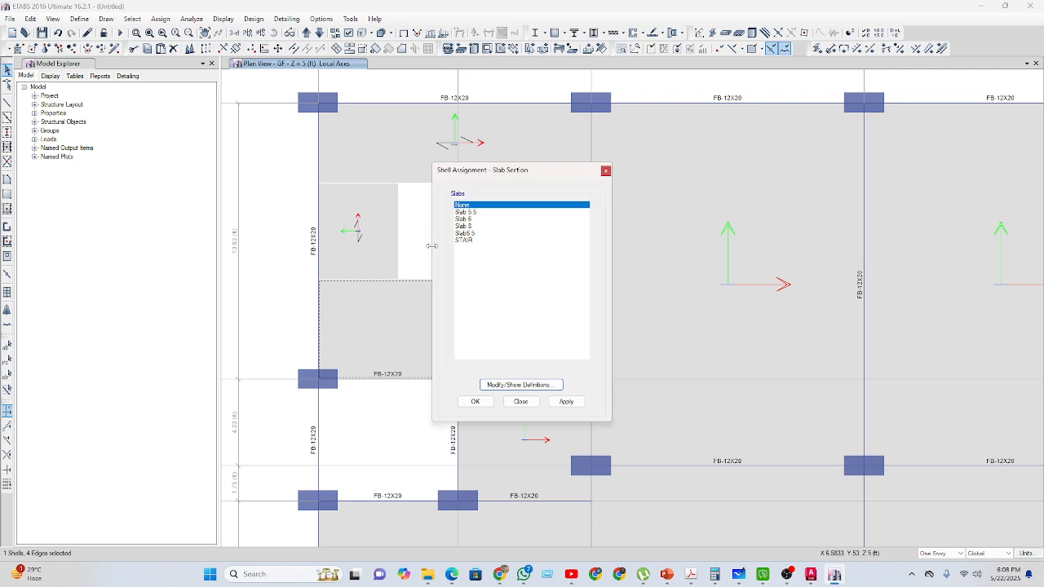
click(465, 227)
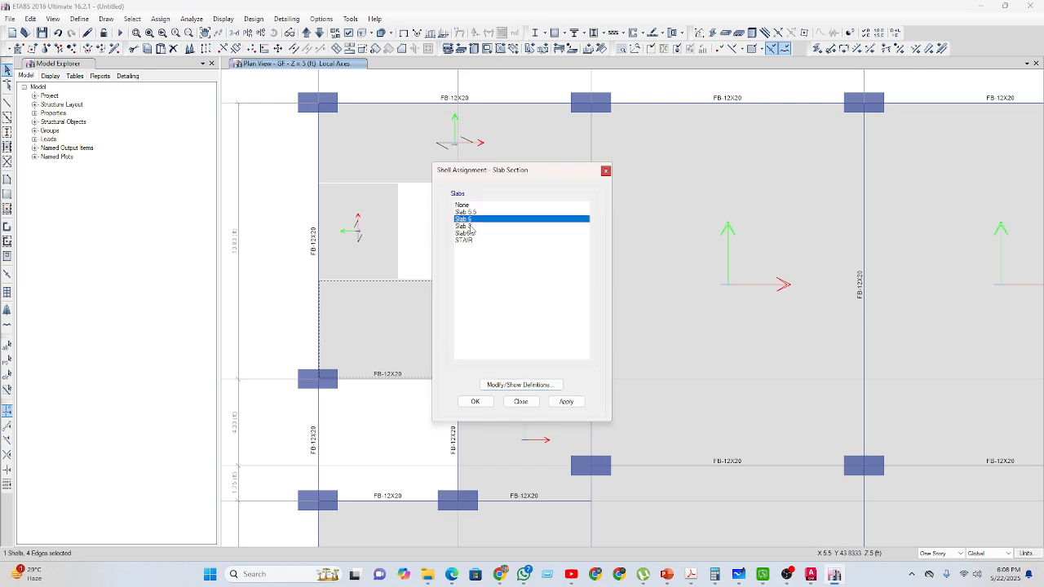
click(475, 401)
Examine the slab and beam section labels across the whole GF plan.
middle_drag(546, 368, 513, 369)
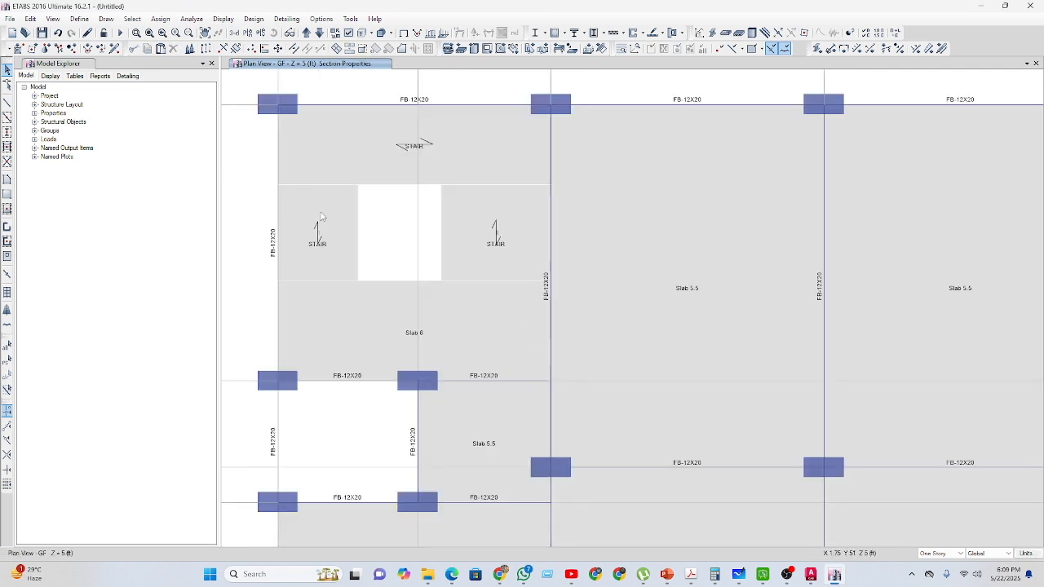
middle_drag(519, 274, 421, 242)
scroll(445, 242, down, 3)
middle_drag(506, 319, 509, 233)
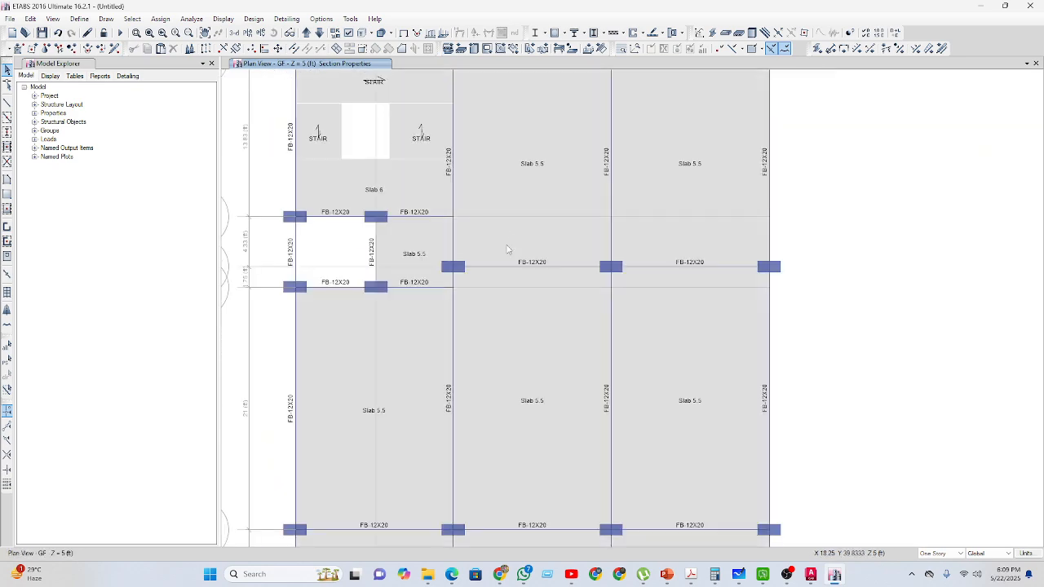
scroll(511, 252, down, 3)
middle_drag(526, 390, 442, 335)
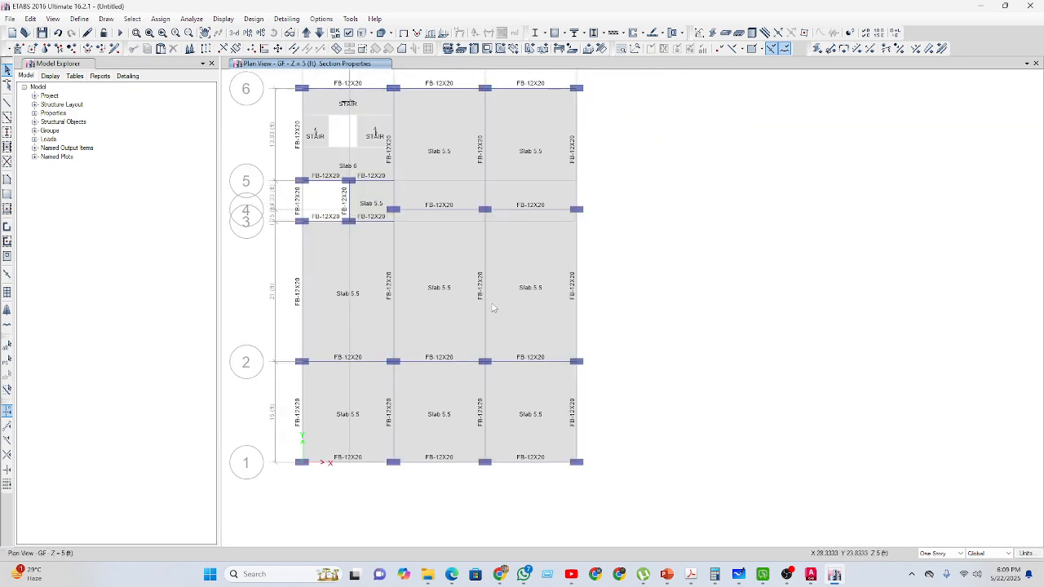
middle_drag(494, 307, 491, 319)
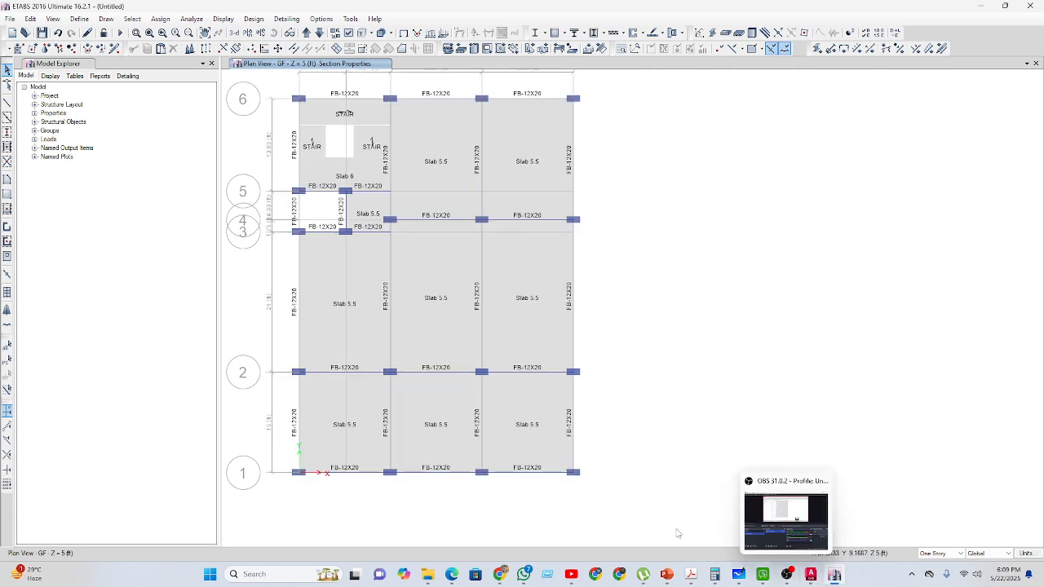
Open the calculator, switch to the AutoCAD drawing and locate the beam layout plan.
click(714, 574)
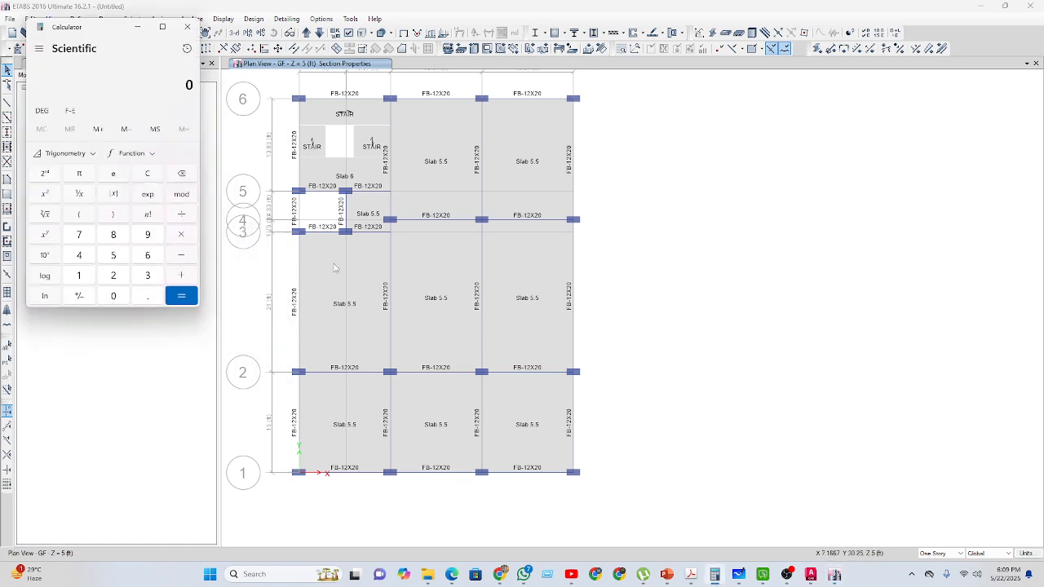
click(810, 574)
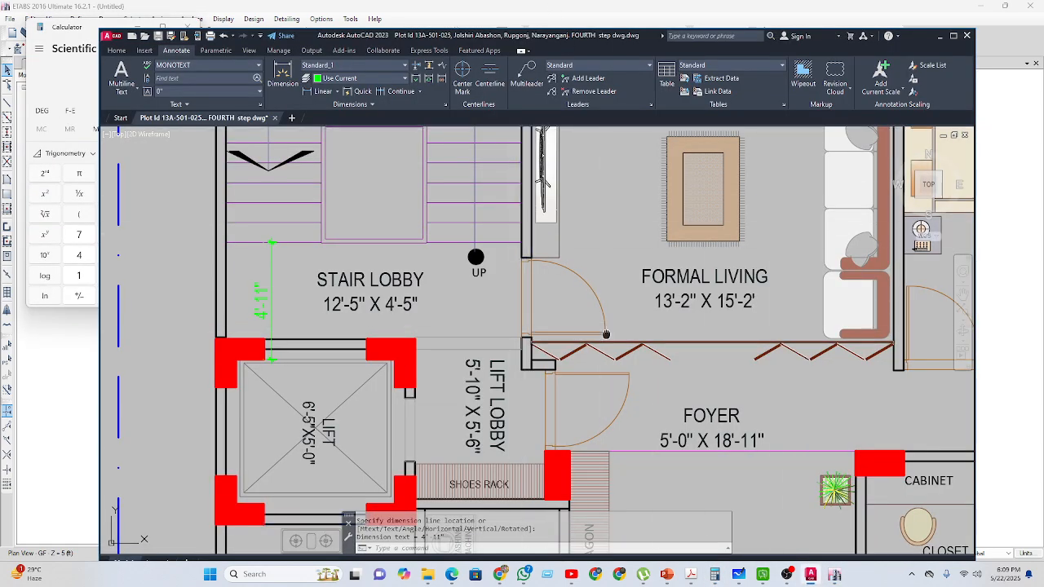
scroll(536, 291, down, 5)
drag(553, 413, 296, 352)
middle_drag(296, 352, 275, 355)
scroll(355, 351, down, 5)
scroll(520, 345, up, 5)
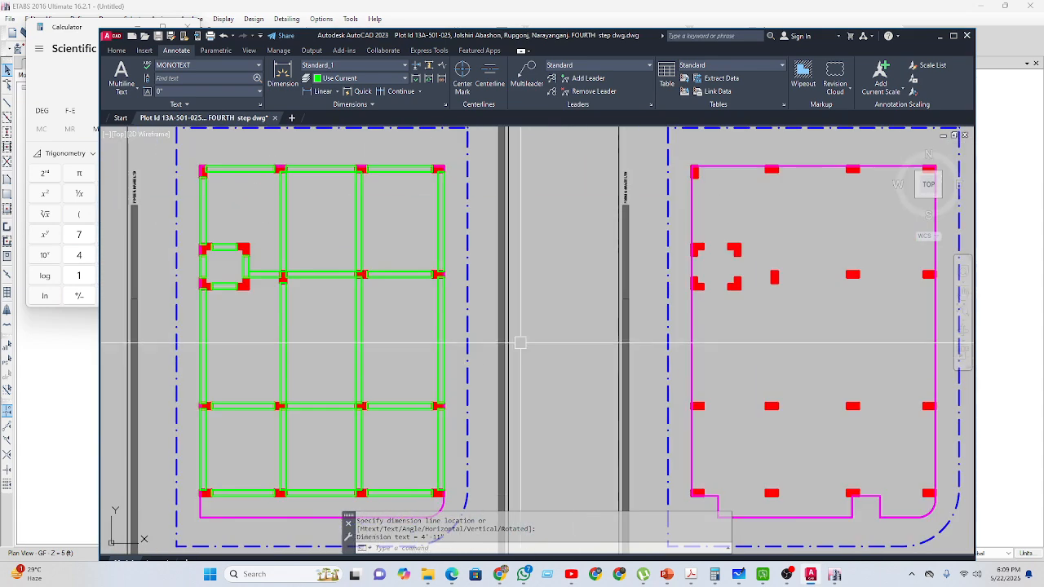
middle_drag(358, 317, 458, 248)
Add a linear dimension for the clear distance between the two interior beams of the middle bay in the beam layout plan.
click(315, 93)
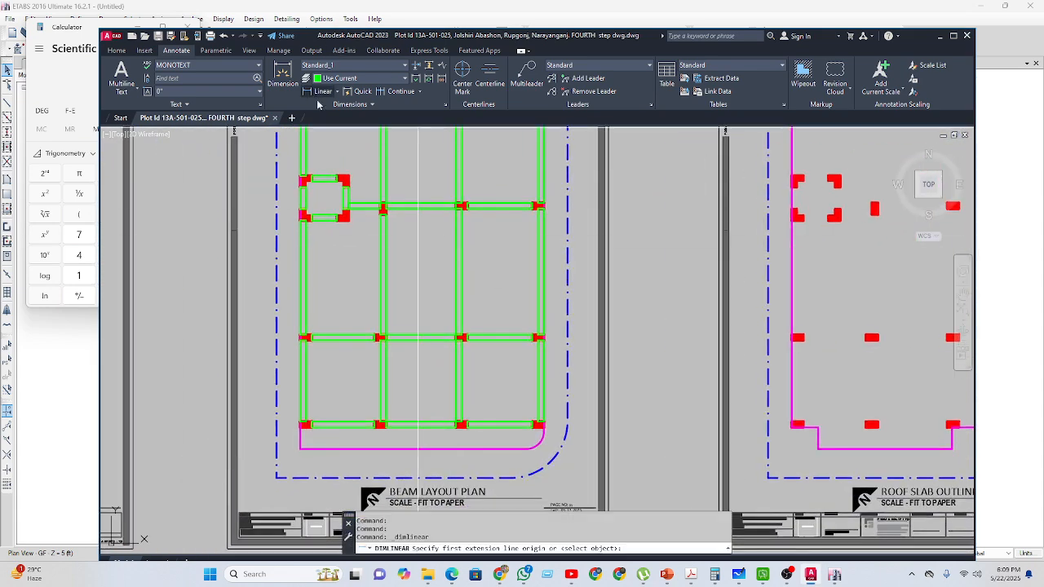
scroll(403, 287, up, 3)
click(372, 277)
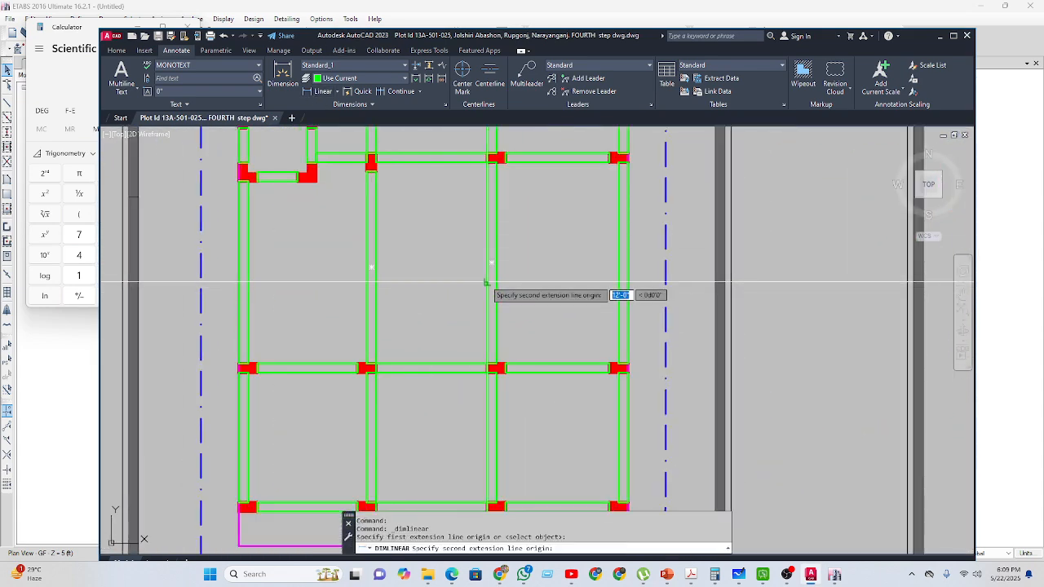
click(494, 280)
middle_drag(443, 333, 443, 357)
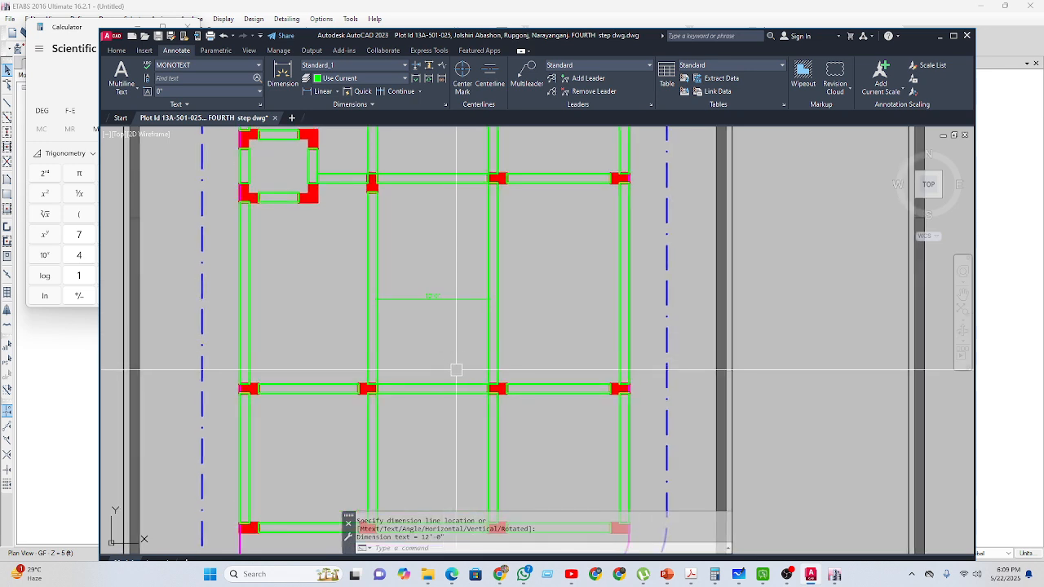
Add a horizontal linear dimension for the clear width of the bay beside the dimensioned middle bay, up to the outer beam.
key(Return)
click(497, 362)
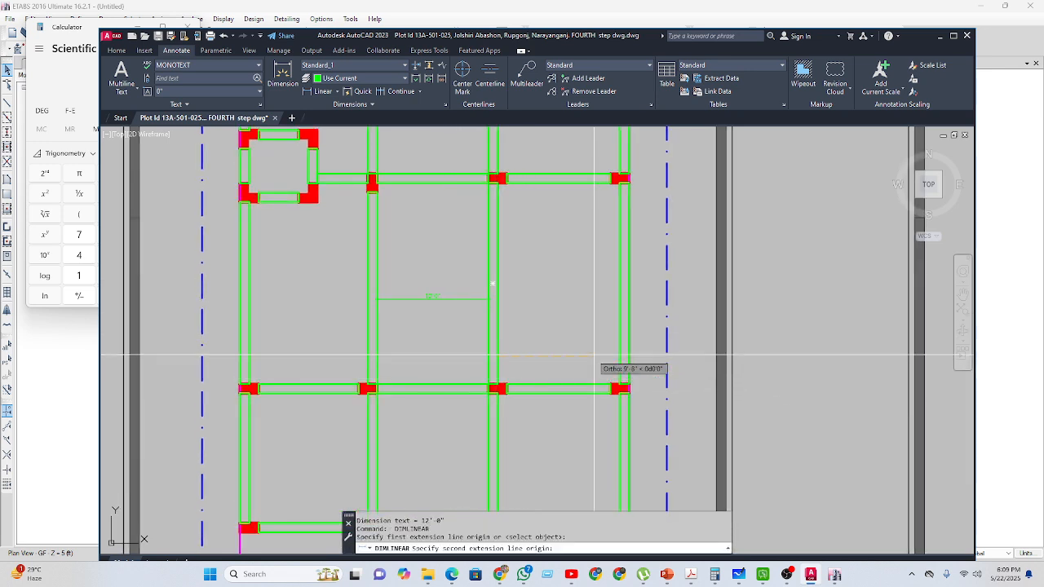
click(618, 356)
click(606, 346)
scroll(530, 358, up, 2)
Add a vertical linear dimension for the same bay's clear length between its two horizontal beams.
key(Return)
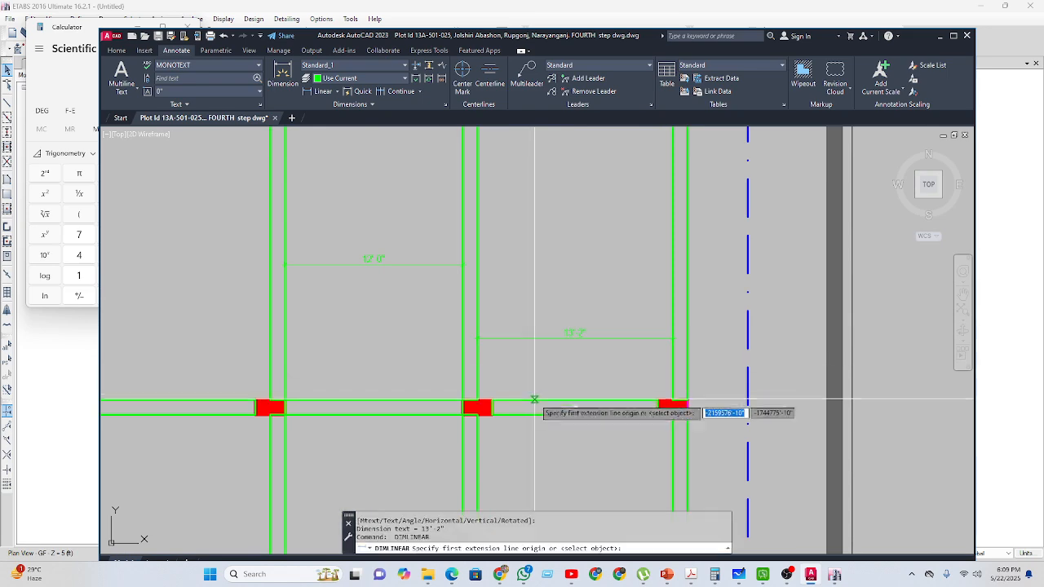
click(536, 400)
scroll(536, 389, down, 2)
click(531, 191)
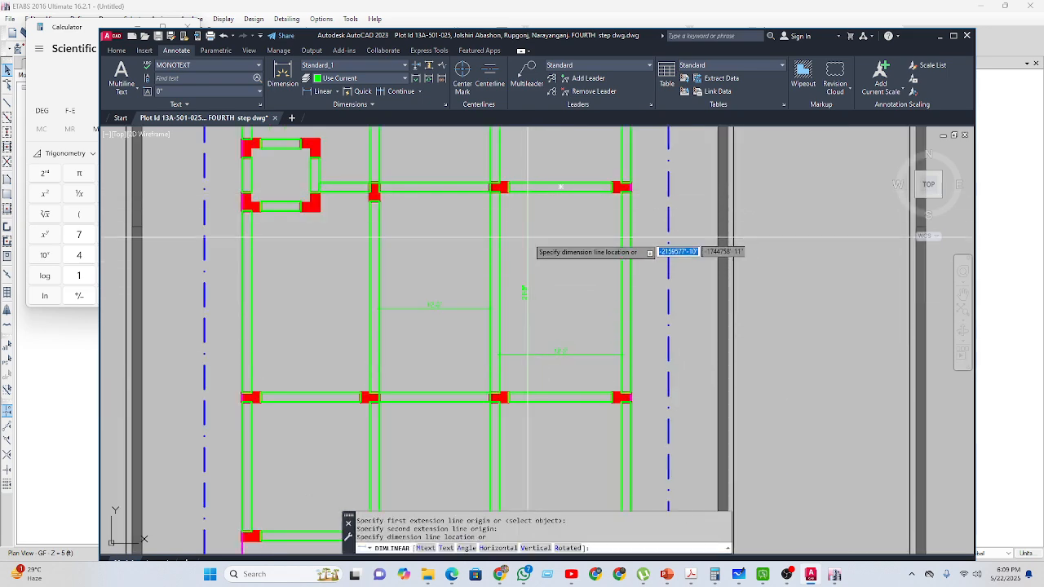
click(524, 294)
scroll(530, 298, up, 4)
scroll(576, 303, down, 2)
scroll(647, 289, up, 3)
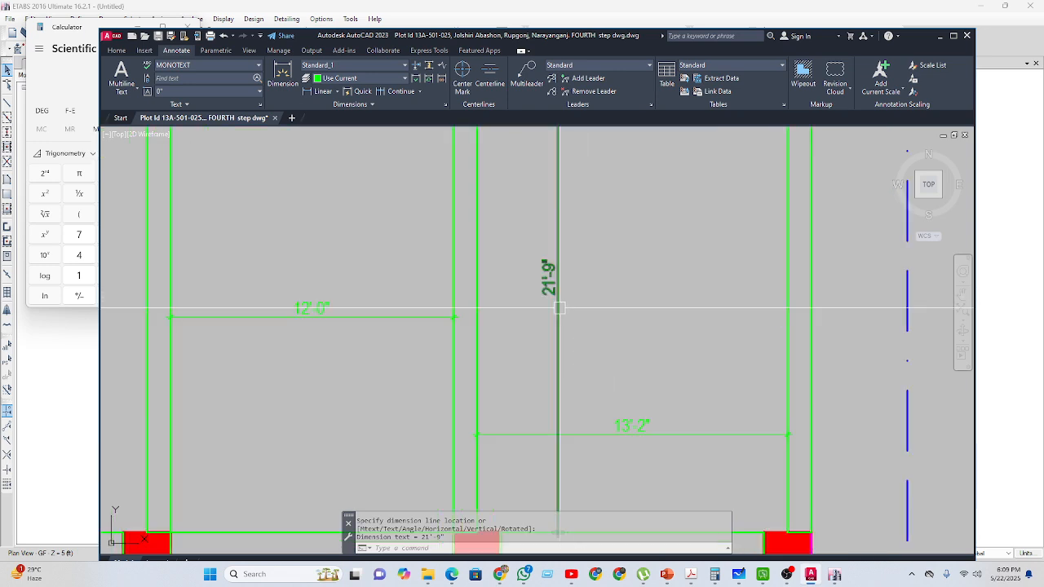
scroll(555, 305, down, 3)
Calculate the bay's long-to-short clear span ratio in the calculator as 21.75 ÷ 13.17.
drag(78, 36, 190, 159)
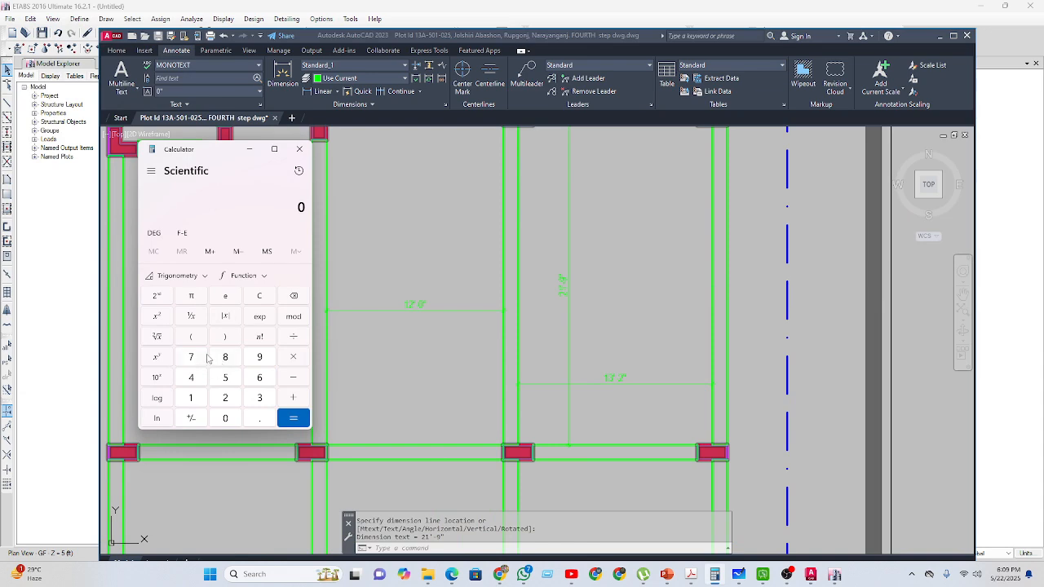
click(225, 398)
click(191, 398)
click(259, 418)
click(190, 358)
click(223, 378)
click(206, 399)
click(259, 398)
click(254, 419)
click(194, 399)
click(194, 361)
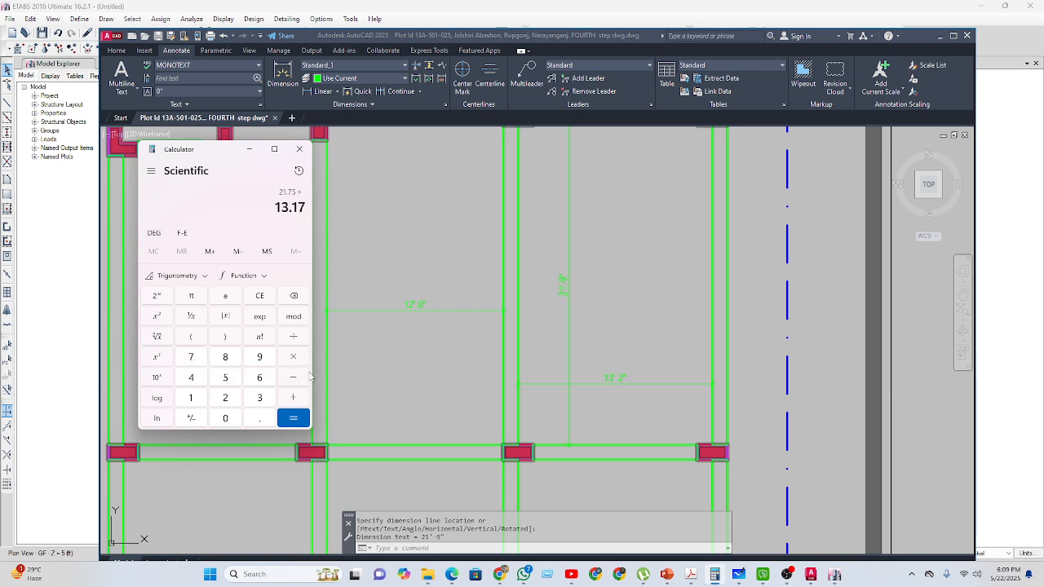
click(293, 417)
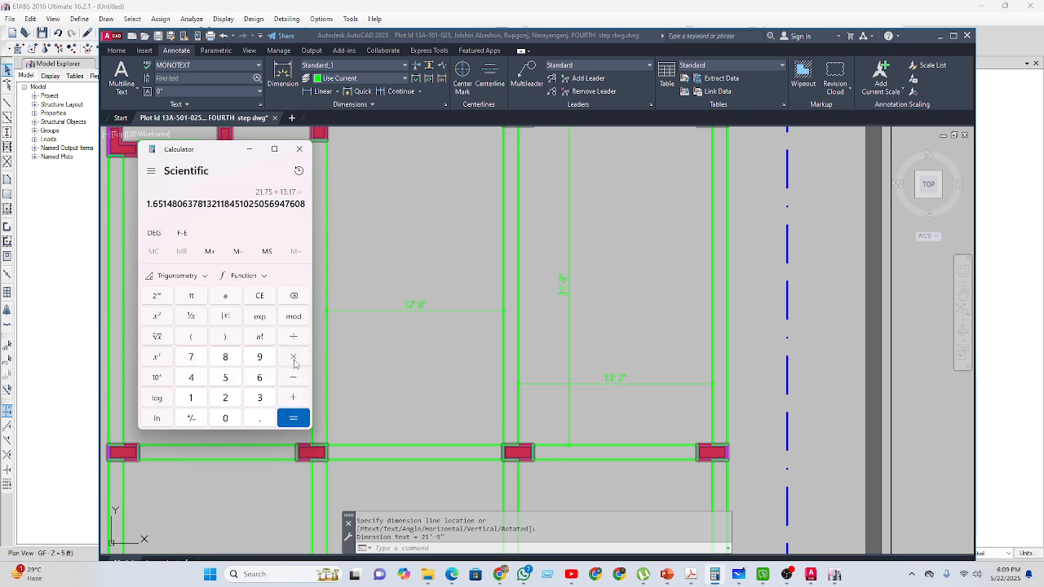
Multiply the span ratio by 9 and add 36 to get the slab thickness formula's denominator.
click(293, 359)
click(261, 358)
click(294, 397)
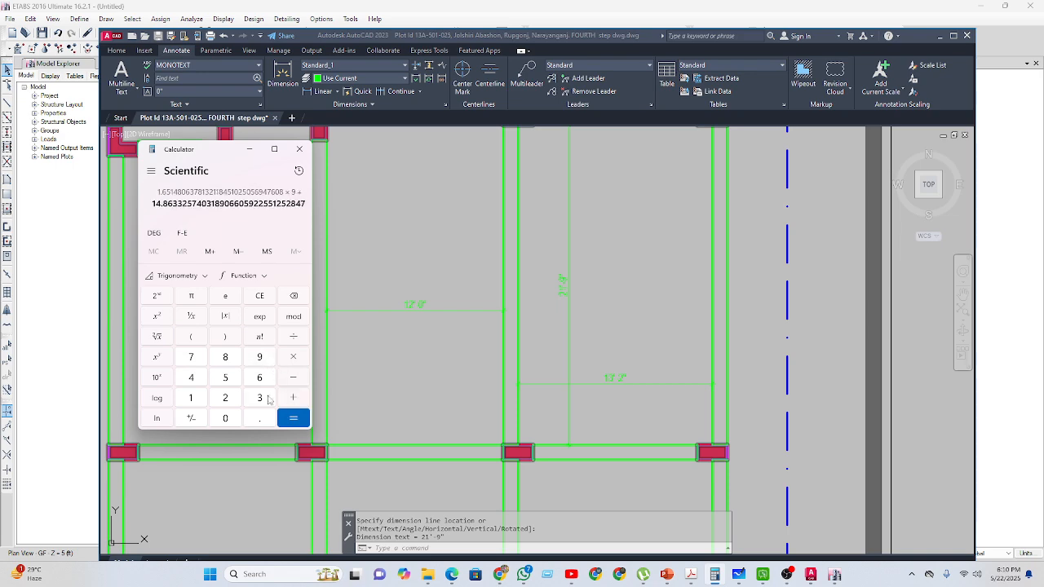
click(259, 397)
click(259, 376)
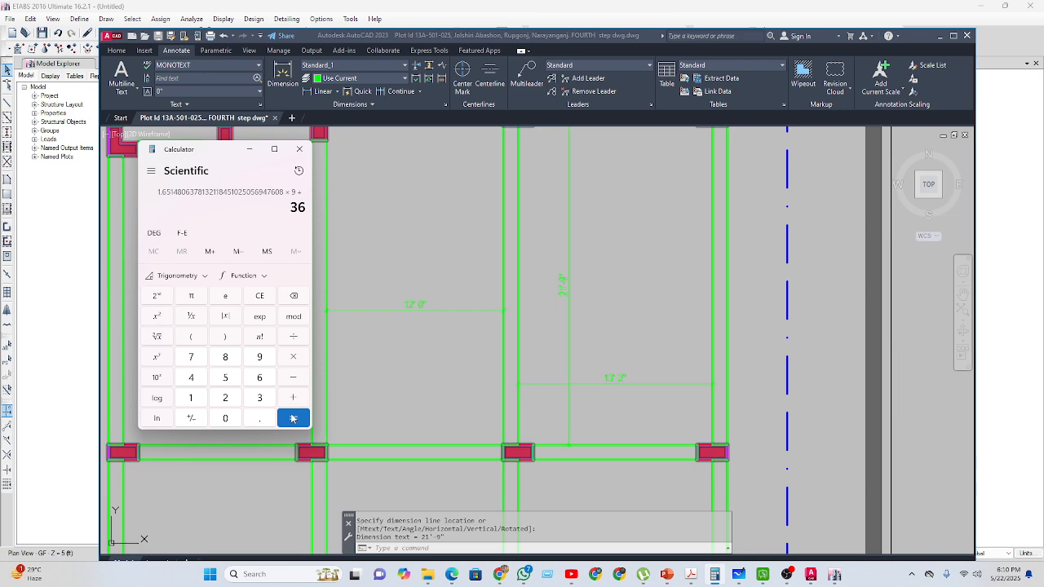
click(299, 419)
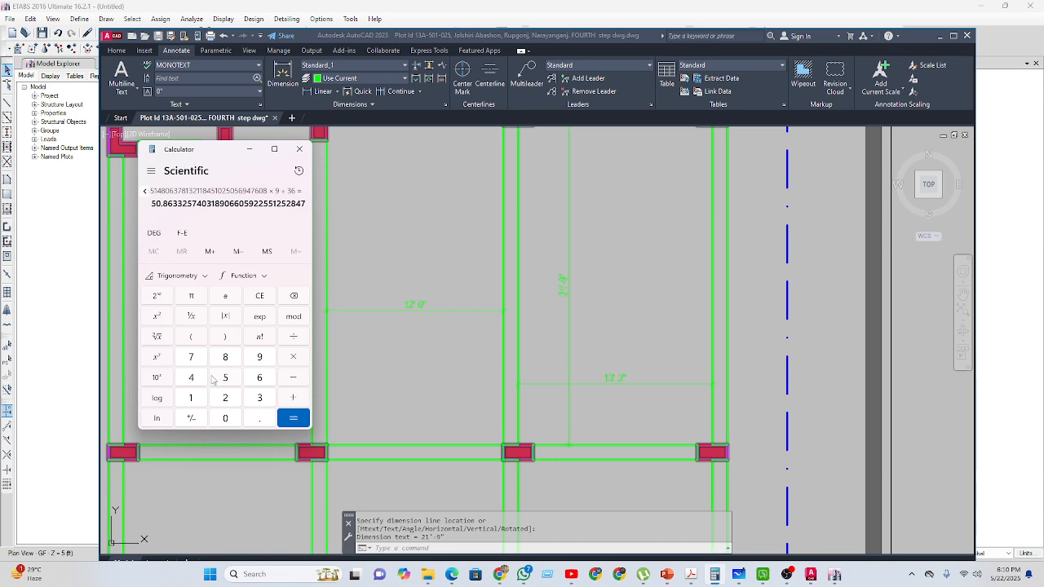
Divide the long clear span by the denominator in the calculator as 21.75 ÷ 50.83.
click(226, 398)
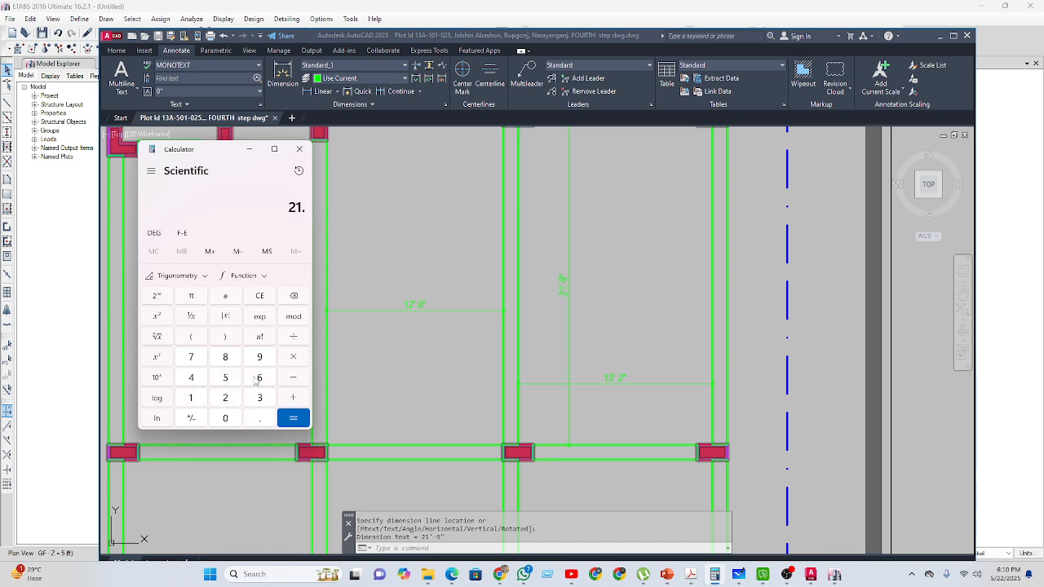
click(191, 357)
click(225, 377)
click(226, 377)
click(259, 420)
click(228, 360)
click(259, 398)
click(296, 420)
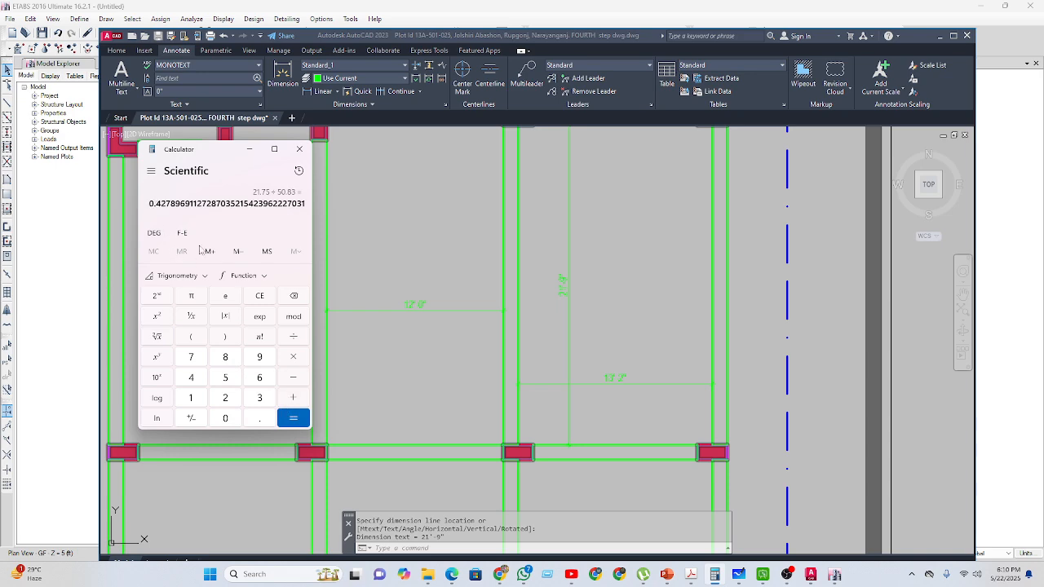
Multiply the resulting slab thickness by 12 and by a factor of 1.1, and close the calculator.
click(295, 358)
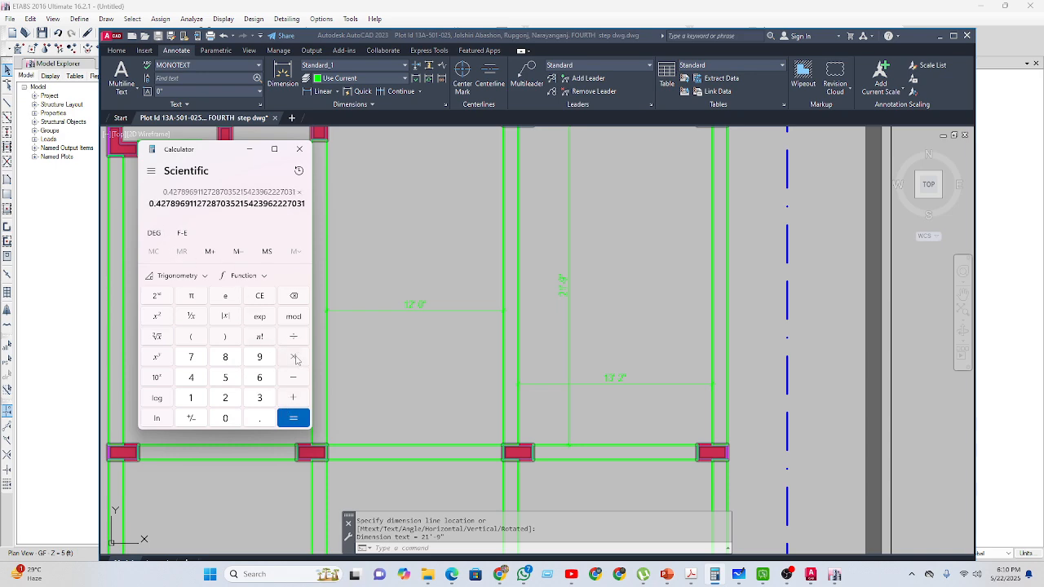
click(191, 399)
click(225, 398)
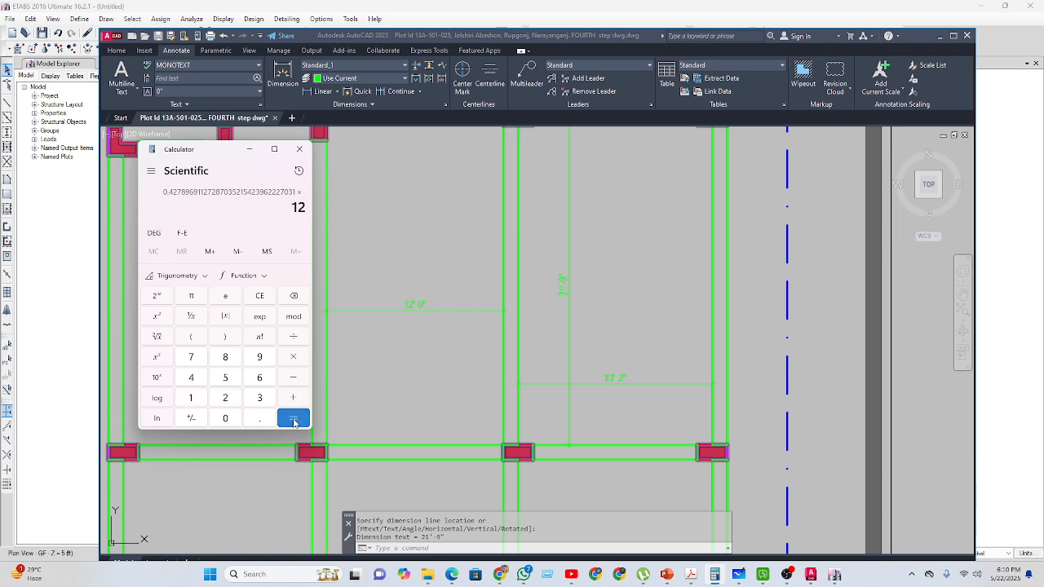
click(293, 418)
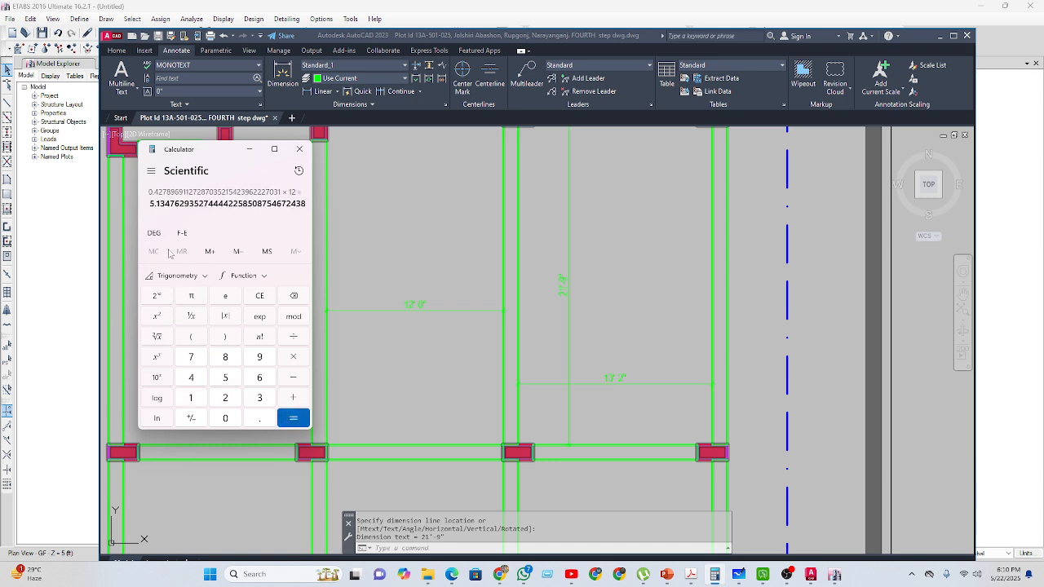
click(295, 359)
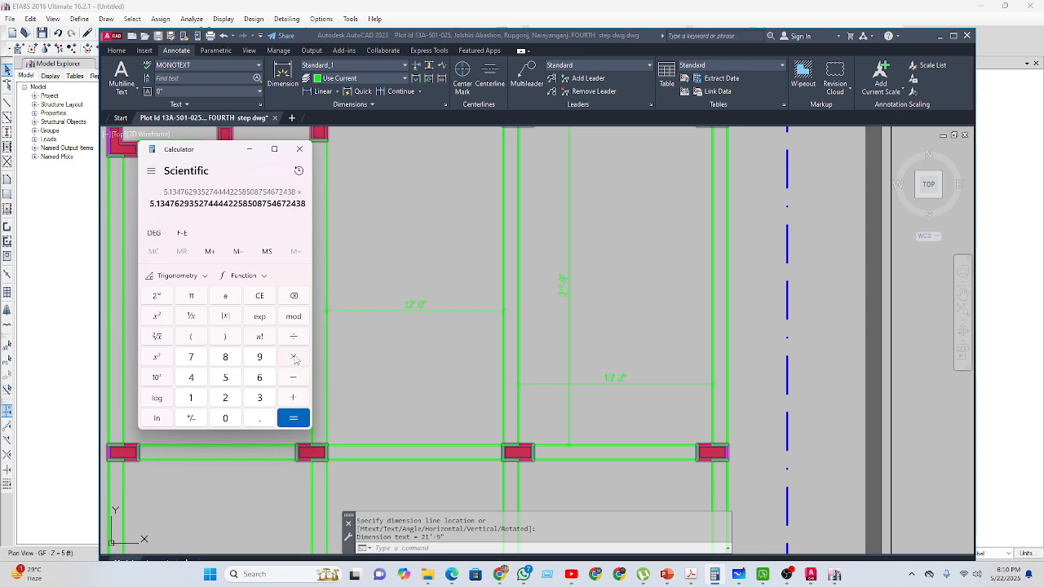
click(192, 399)
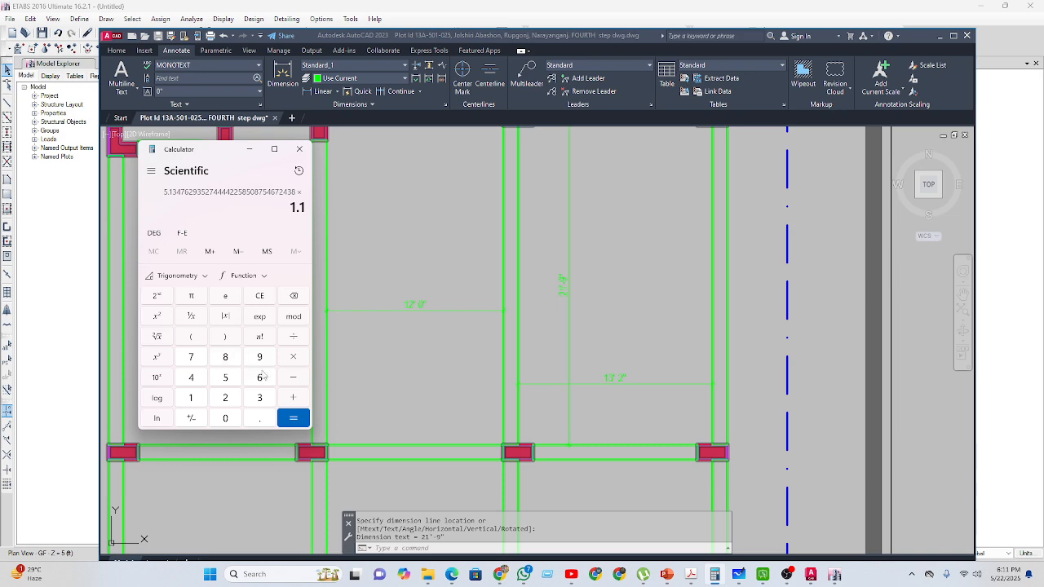
click(297, 419)
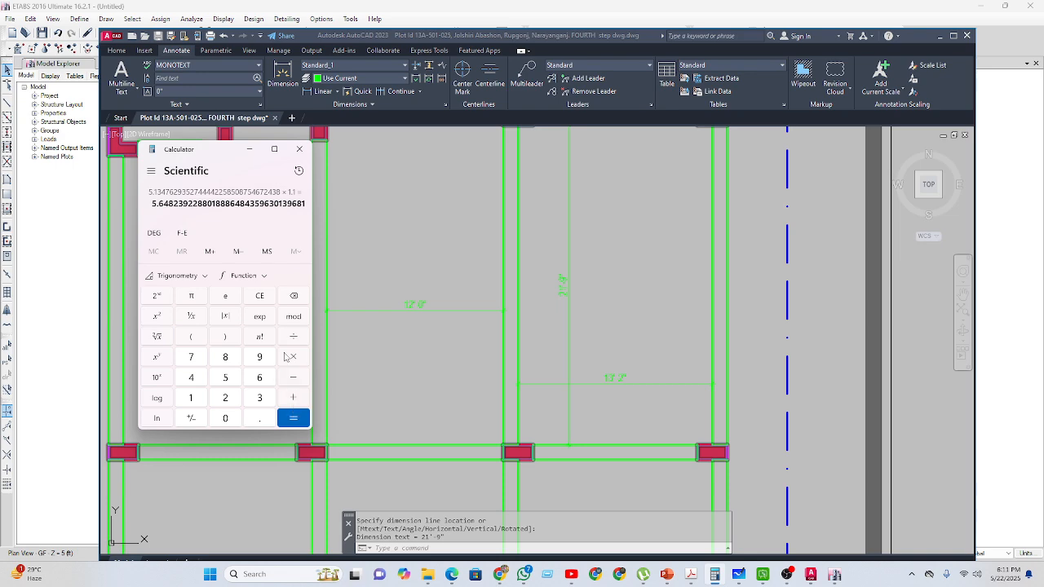
click(299, 148)
Delete the three clear-span dimensions from the beam layout plan.
scroll(478, 335, down, 5)
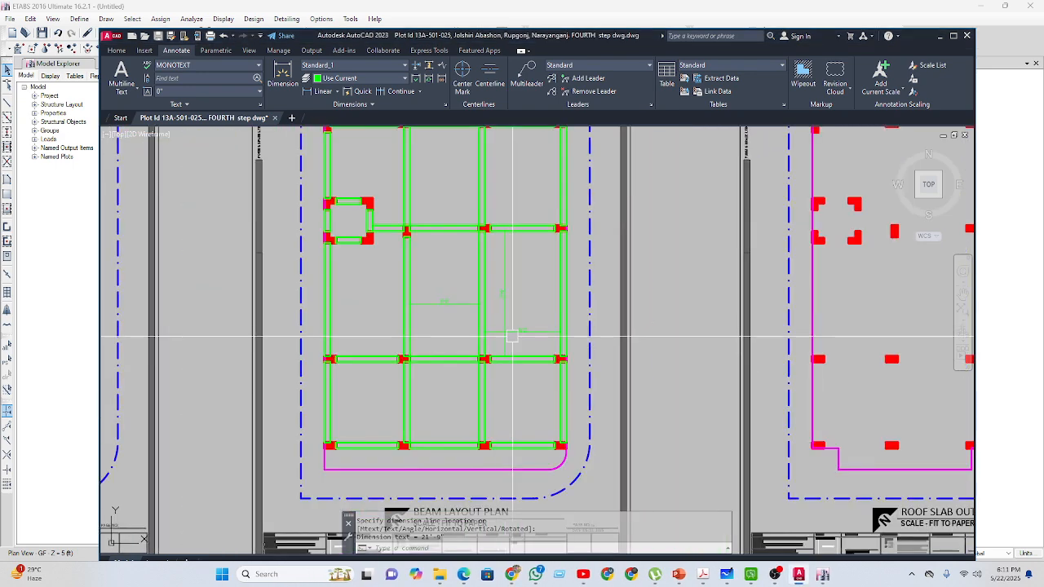
middle_drag(500, 384, 524, 440)
scroll(547, 396, up, 3)
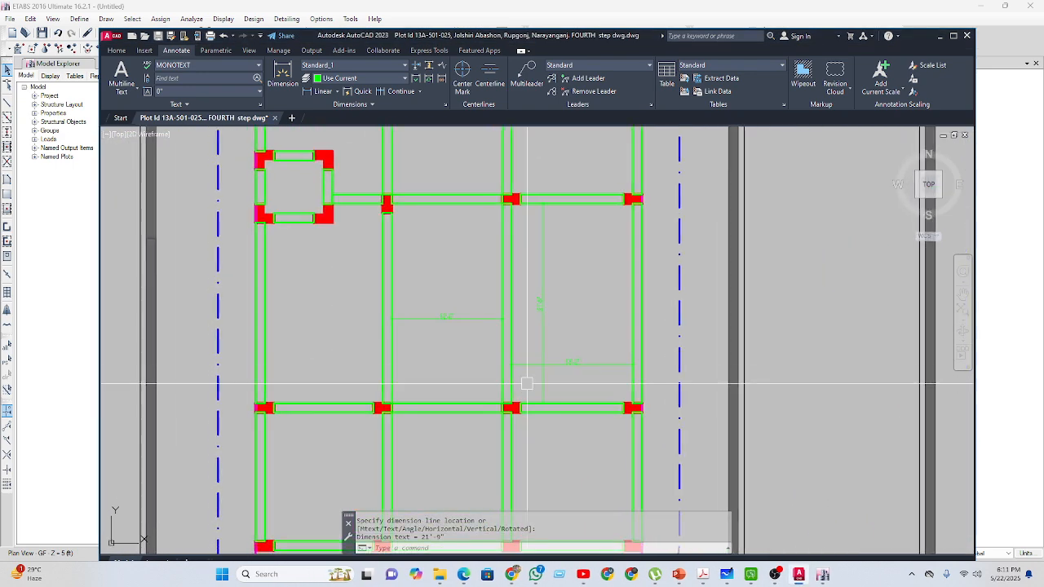
scroll(535, 362, down, 3)
scroll(536, 361, up, 4)
click(506, 357)
click(443, 312)
click(347, 281)
click(295, 232)
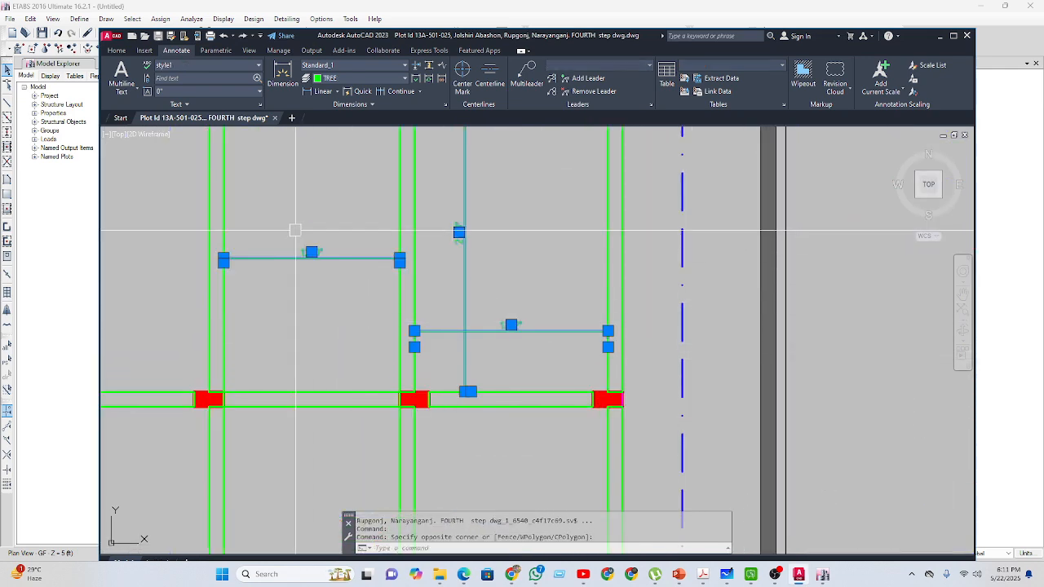
key(Delete)
scroll(522, 275, down, 3)
scroll(426, 345, up, 1)
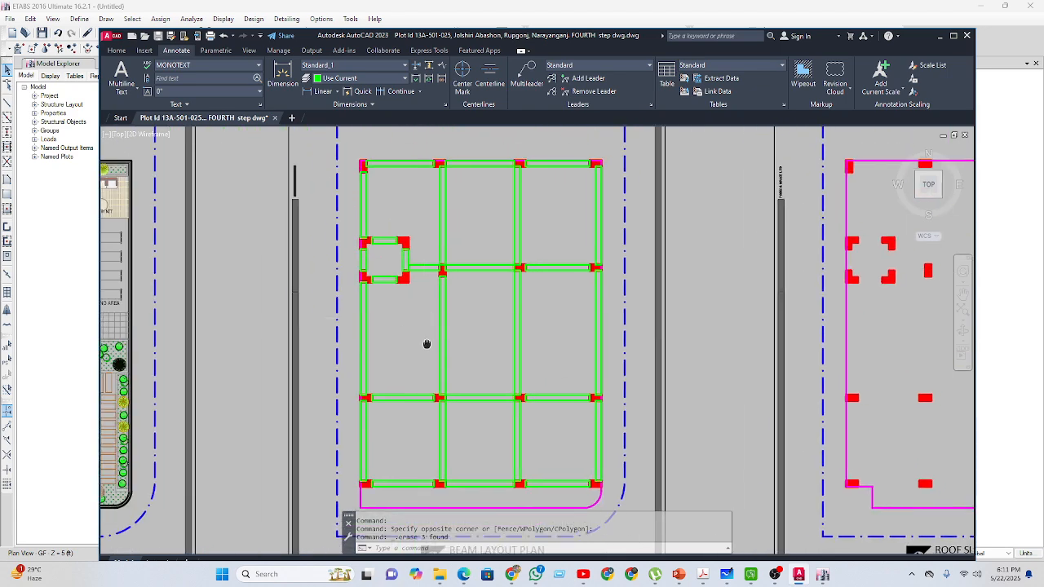
Compare the ETABS GF plan with the AutoCAD sheets and locate the verandas on the 1st, 3rd, 5th & 8th floor plan.
scroll(461, 297, down, 4)
middle_drag(329, 248, 534, 269)
scroll(509, 286, down, 2)
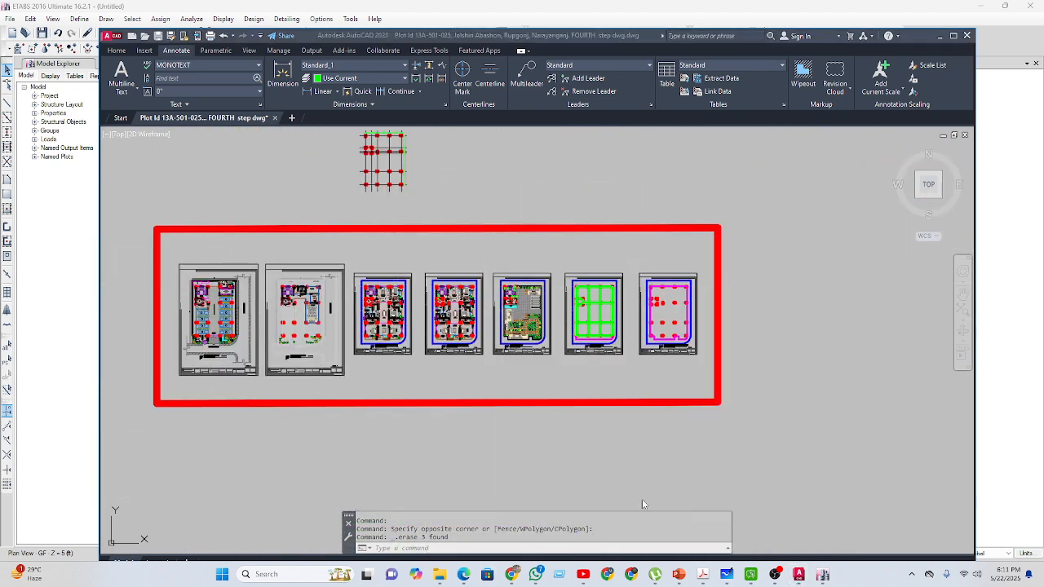
middle_drag(631, 498, 544, 497)
click(822, 574)
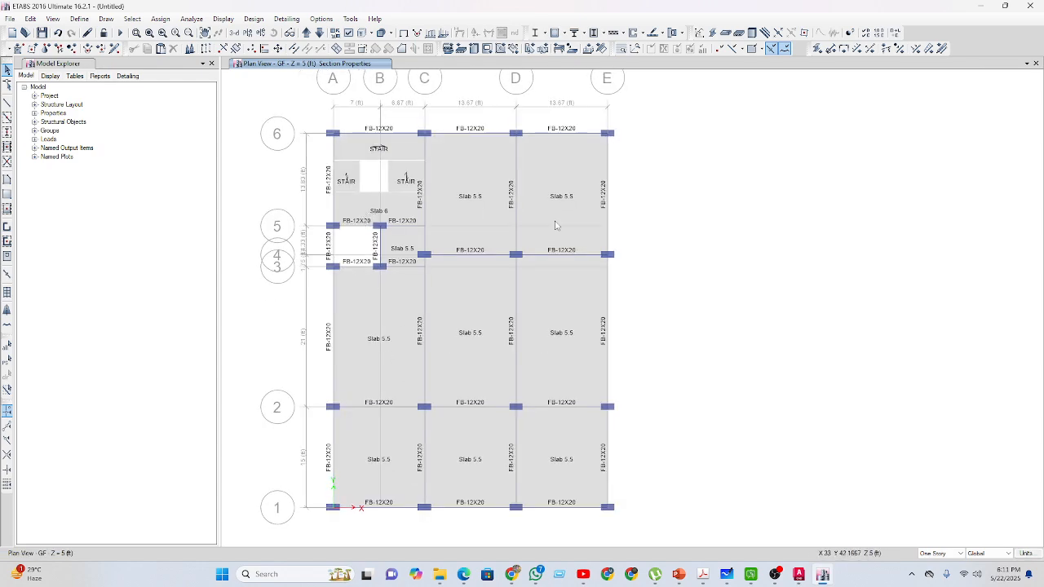
click(798, 574)
middle_drag(496, 432, 310, 240)
scroll(364, 258, up, 10)
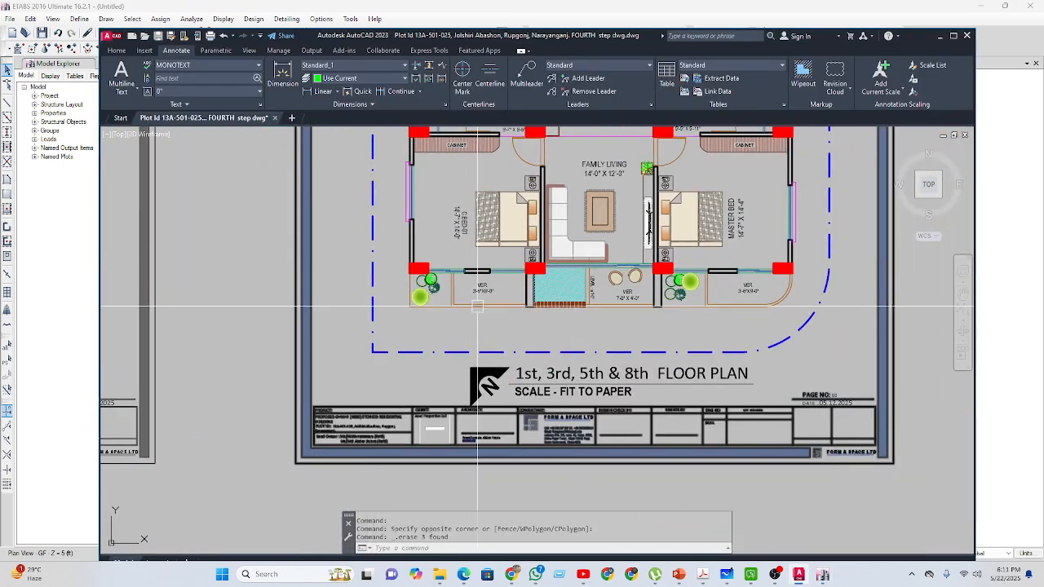
scroll(489, 395, down, 4)
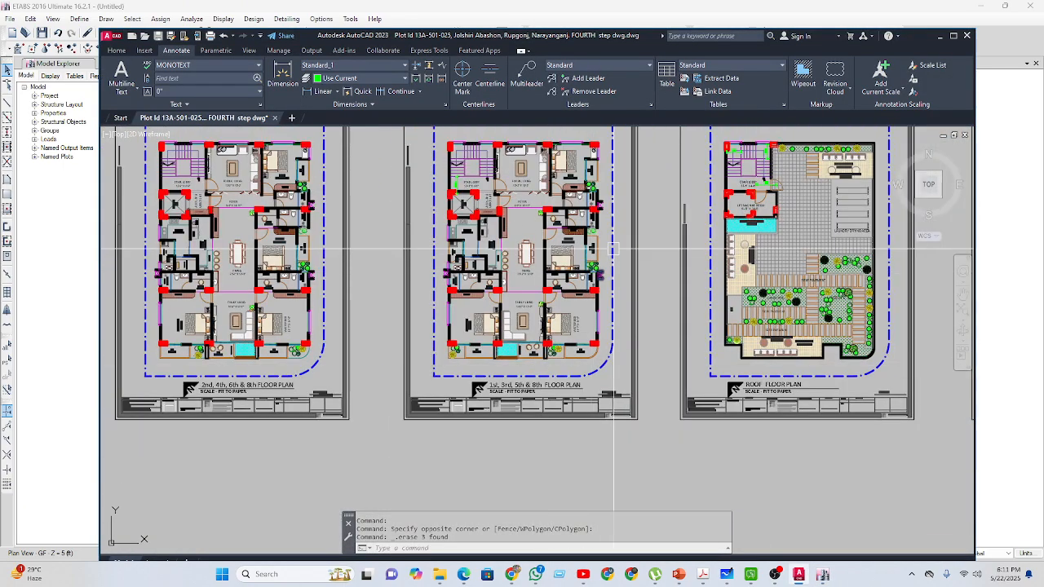
scroll(495, 395, up, 5)
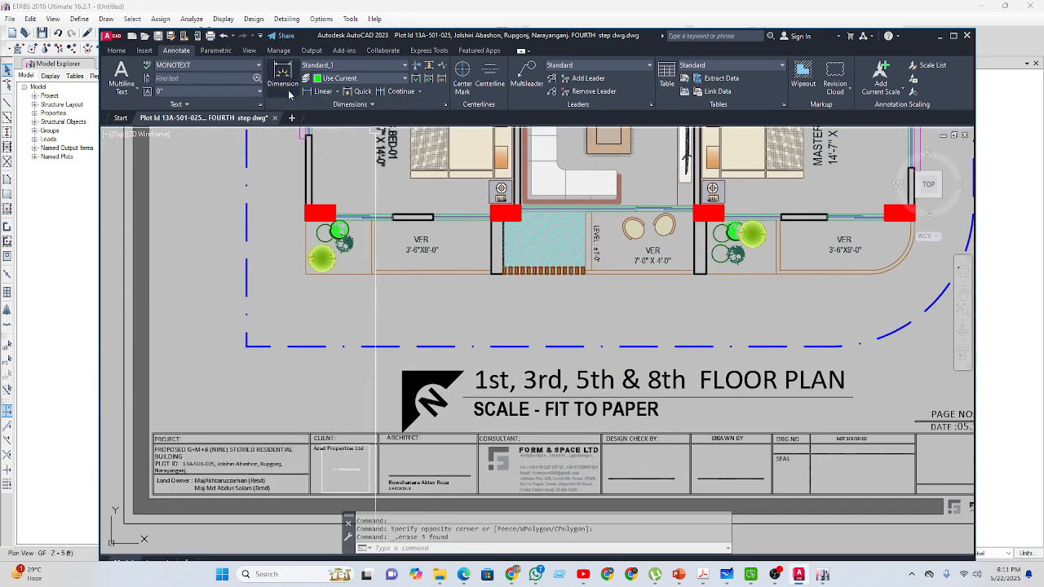
Add a vertical linear dimension from the corner column's mid-depth to the veranda's outer edge beside C.BED-01 on this floor plan.
click(308, 94)
scroll(350, 253, up, 5)
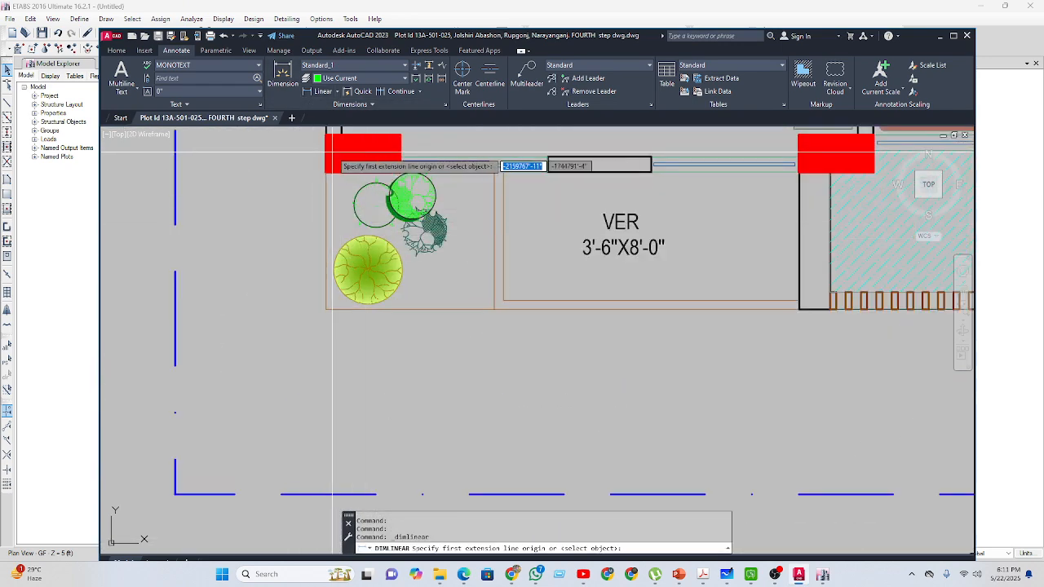
click(326, 152)
click(326, 310)
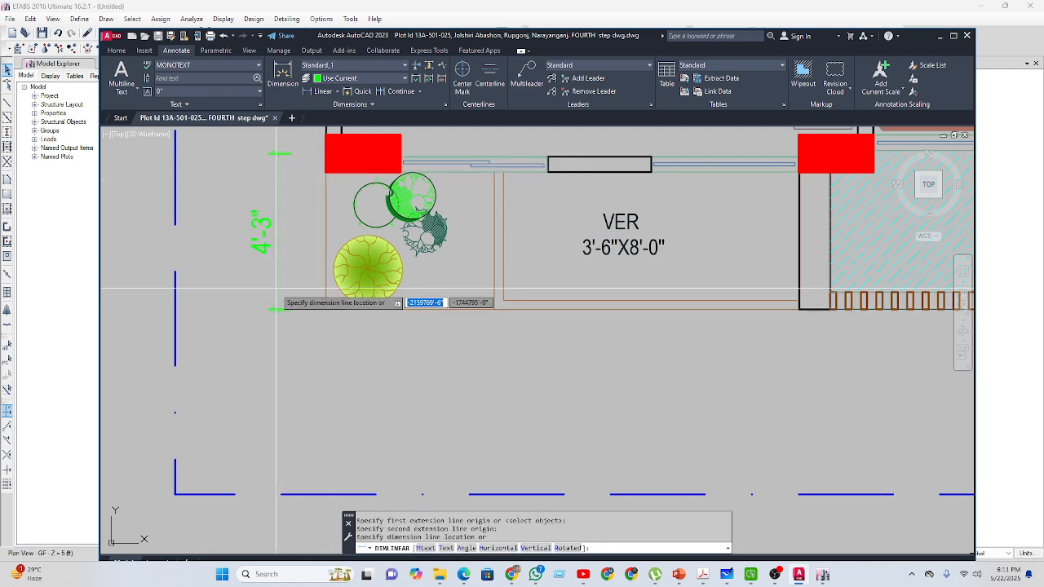
scroll(322, 324, down, 5)
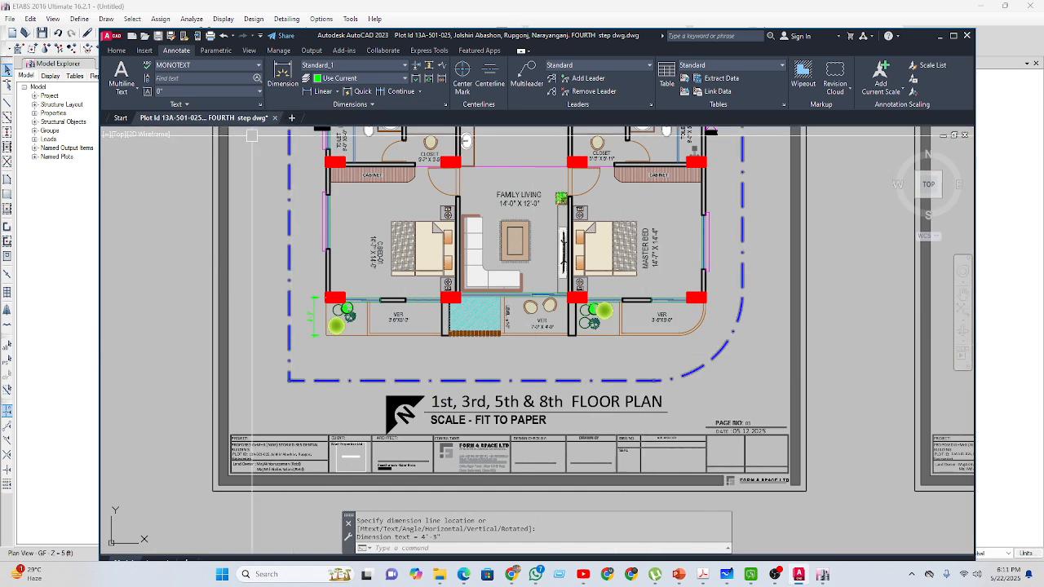
Switch to ETABS and turn off the display of beams in the GF plan view.
click(822, 574)
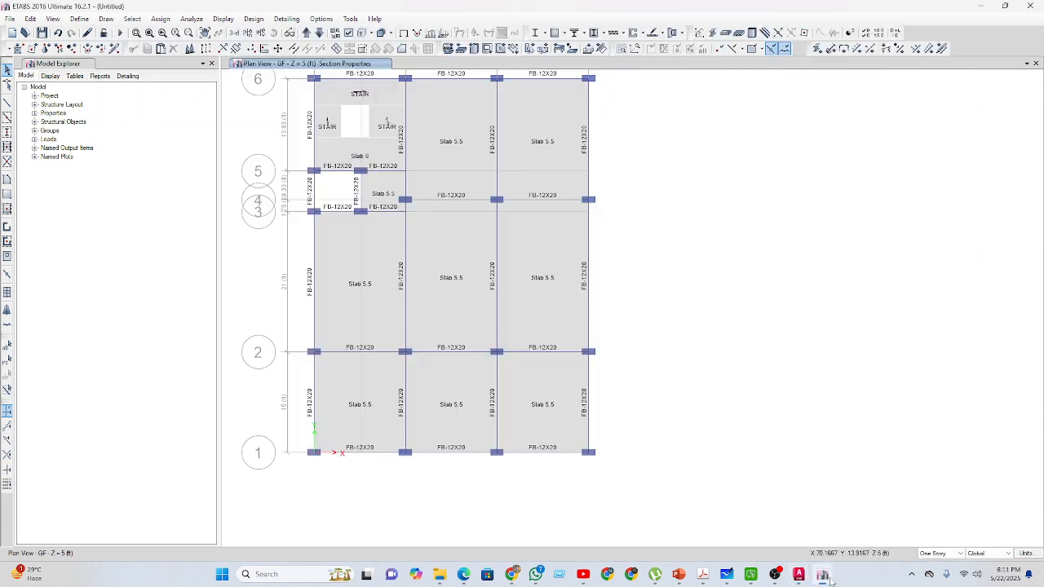
click(349, 33)
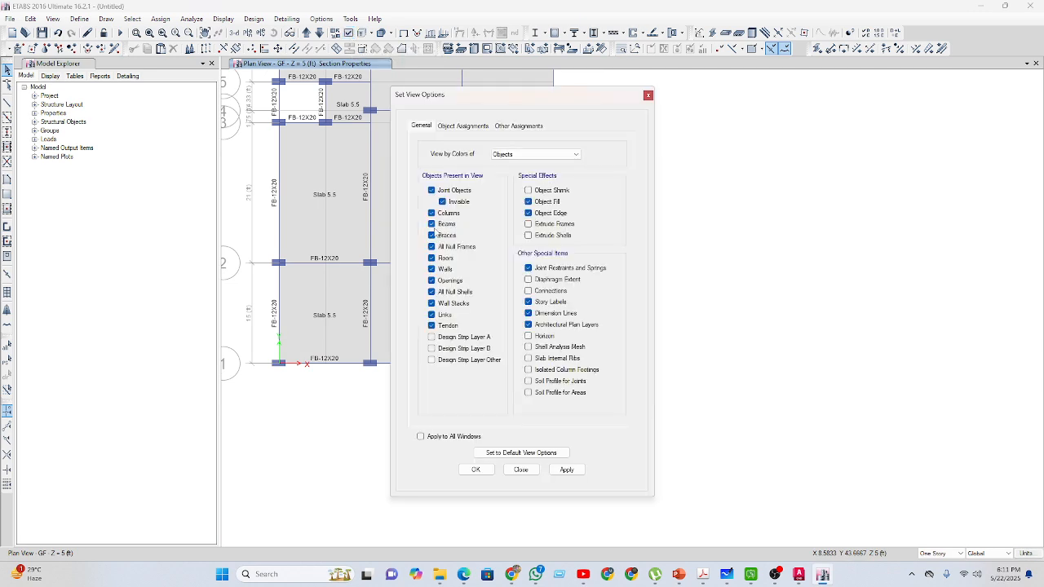
click(349, 35)
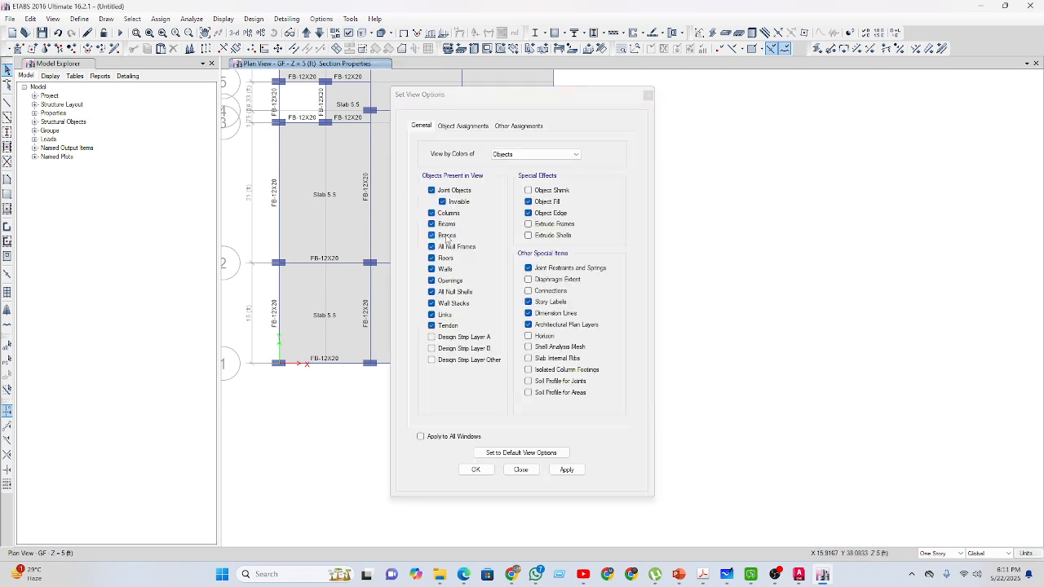
click(476, 470)
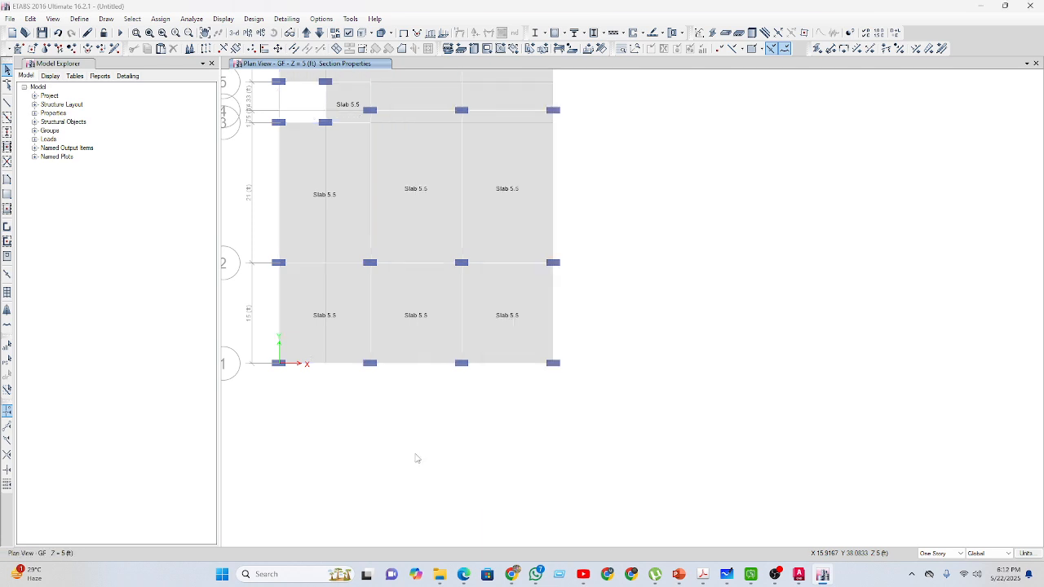
Expand the three GF slab edges along grid line 1 outward with an offset of 51 in.
click(340, 364)
click(419, 364)
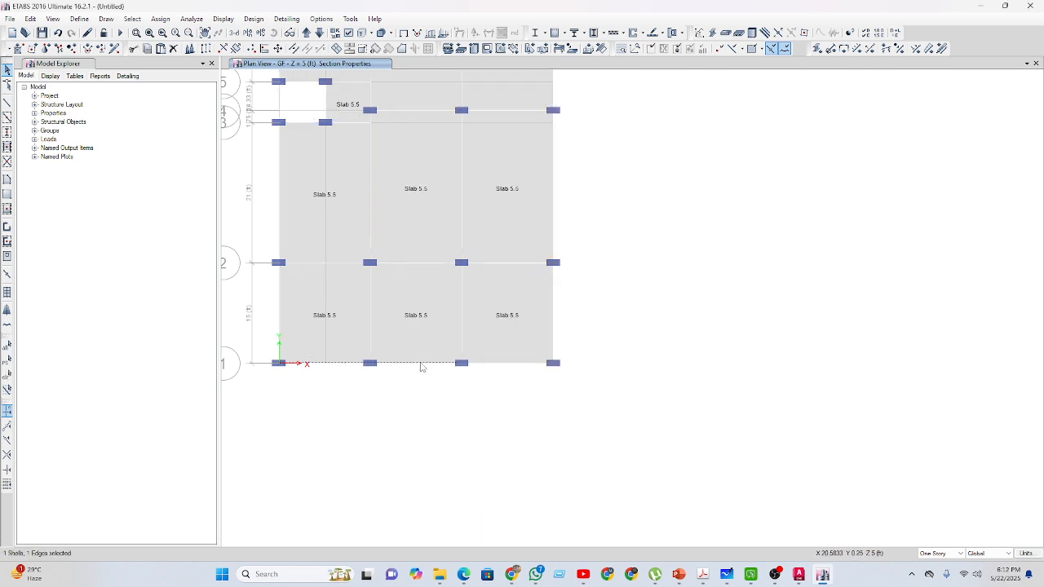
click(511, 364)
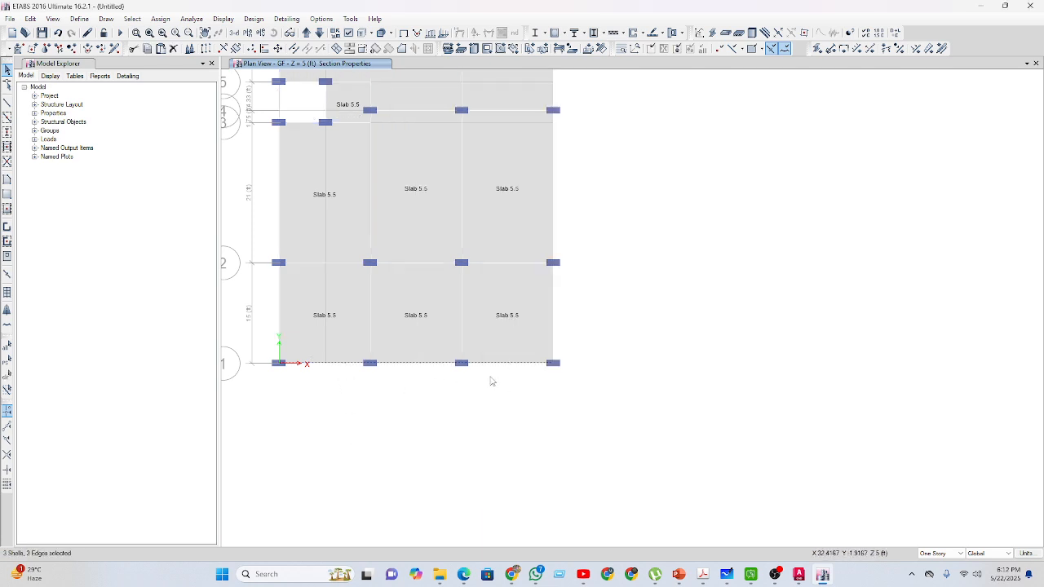
click(362, 48)
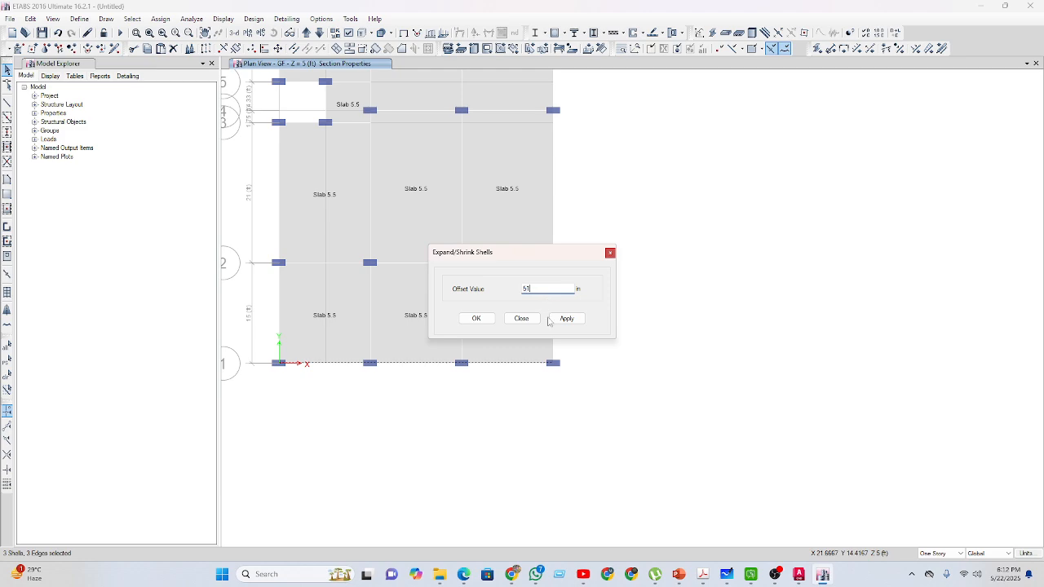
click(476, 318)
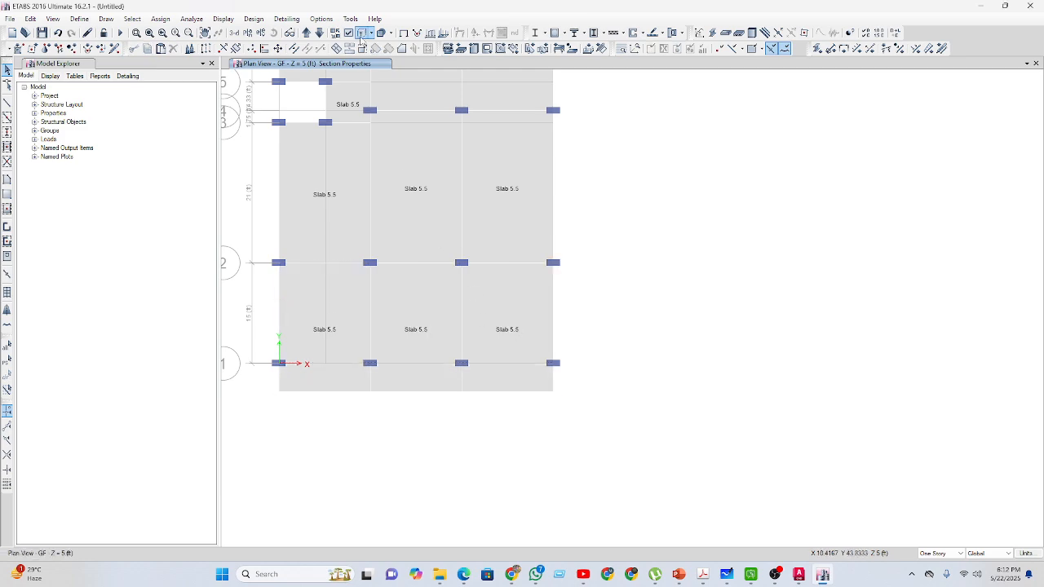
Show the beams again and divide the three extended slabs at the grid line 1 beam, with frames extended to shell edges.
click(360, 33)
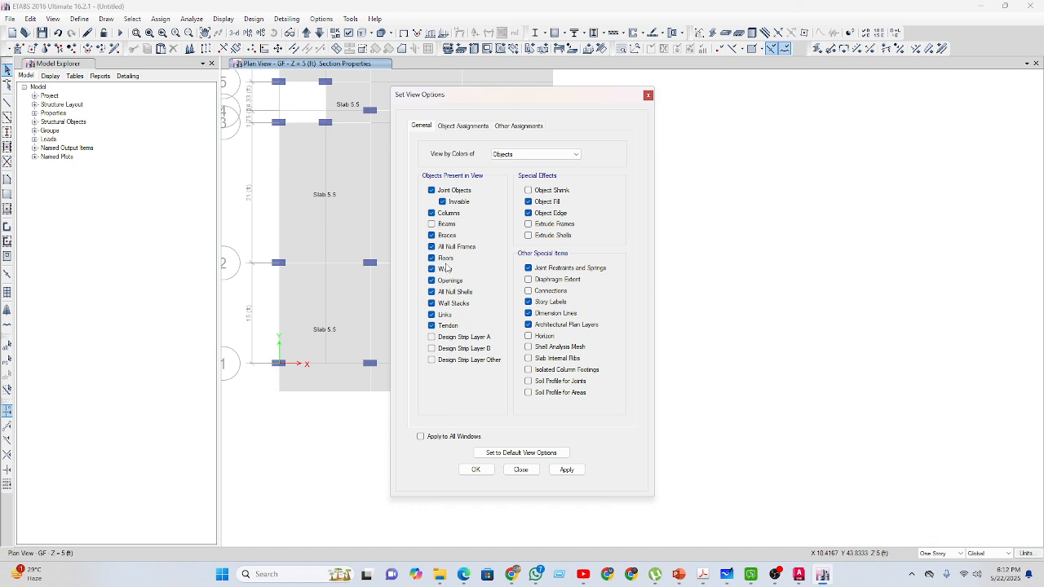
click(475, 470)
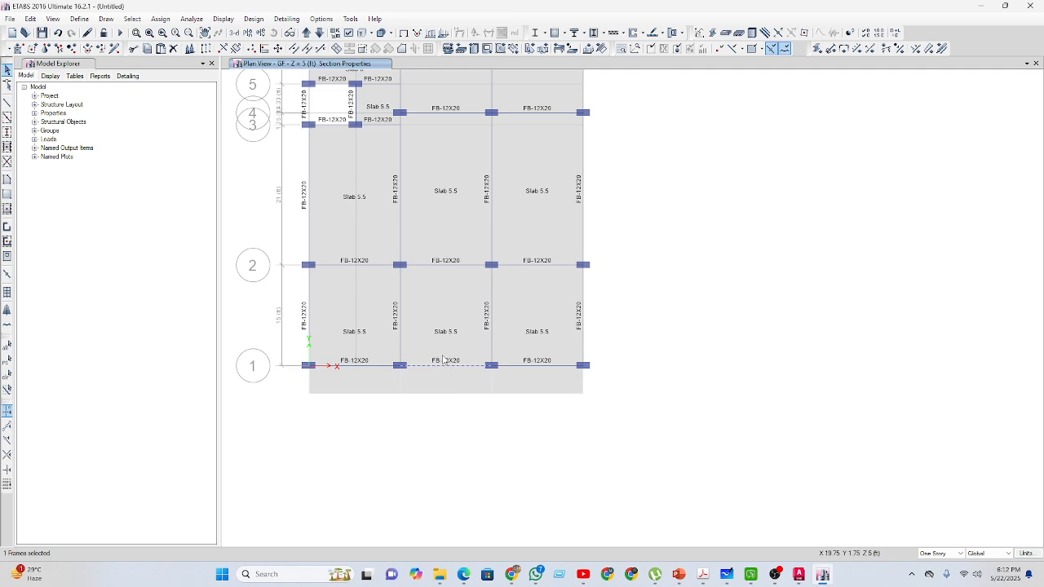
drag(561, 427, 308, 406)
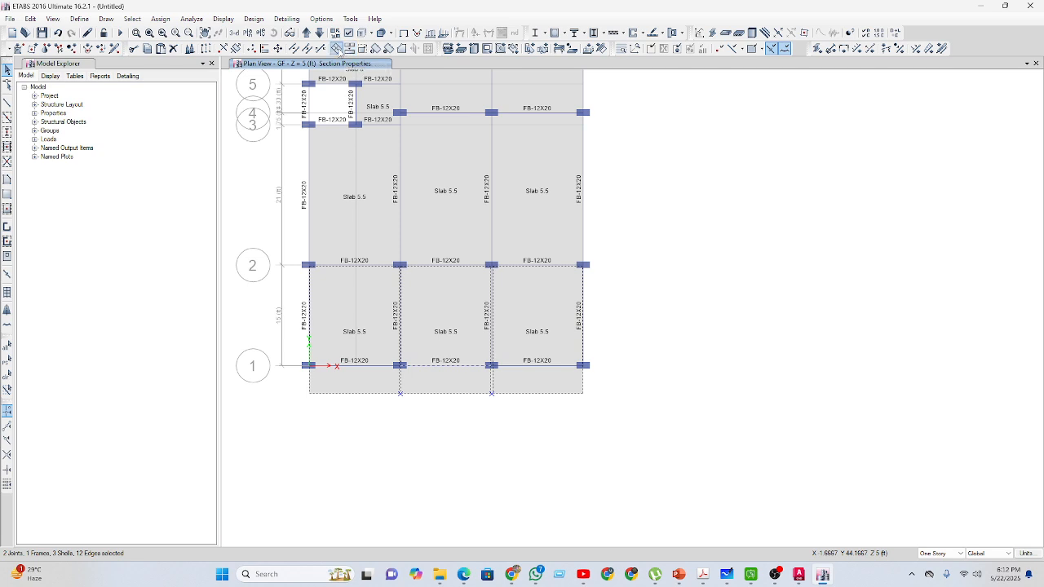
click(349, 48)
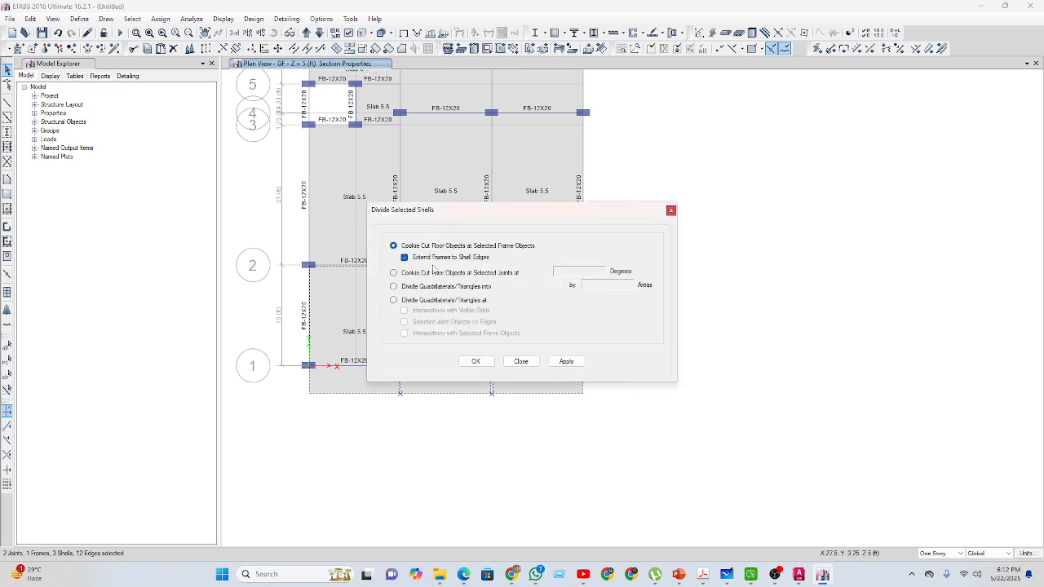
click(478, 363)
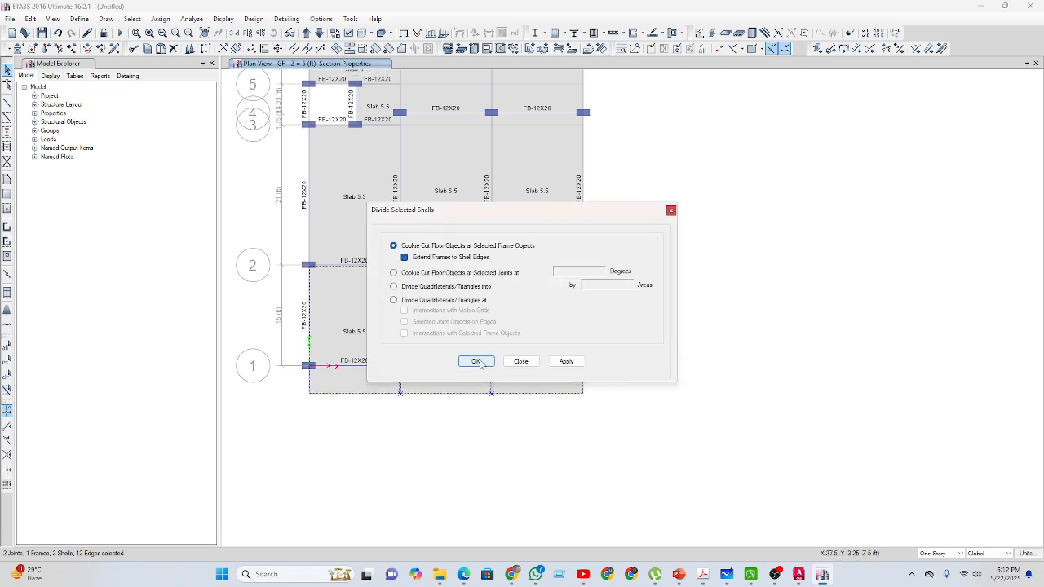
Check that the three veranda panels outside grid line 1 can each be selected as separate shells, and review the whole GF plan.
click(377, 382)
click(377, 381)
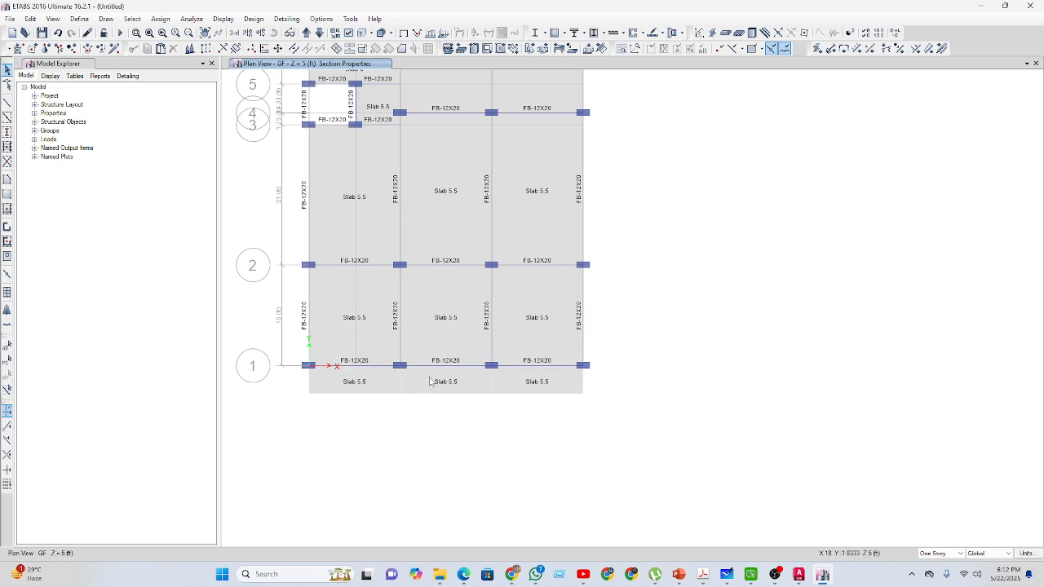
click(448, 383)
click(448, 383)
click(533, 382)
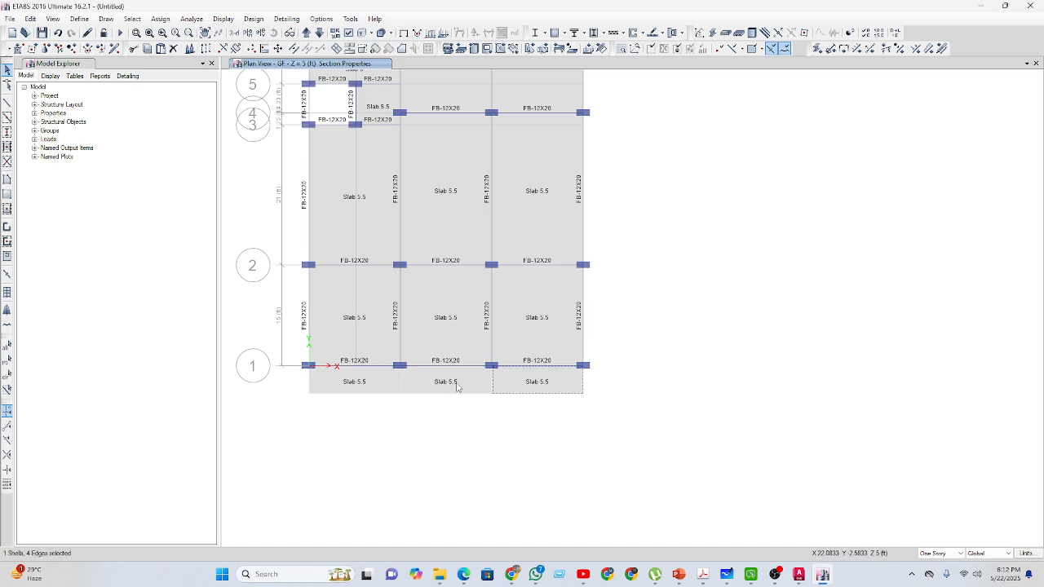
click(531, 384)
click(459, 382)
click(372, 383)
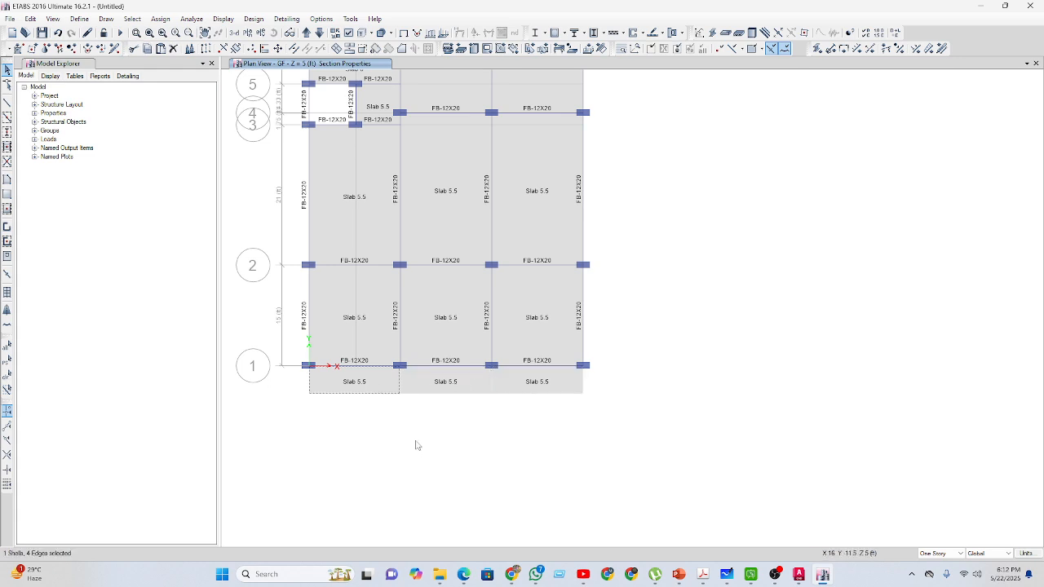
click(366, 386)
middle_drag(466, 421, 464, 468)
scroll(464, 468, down, 3)
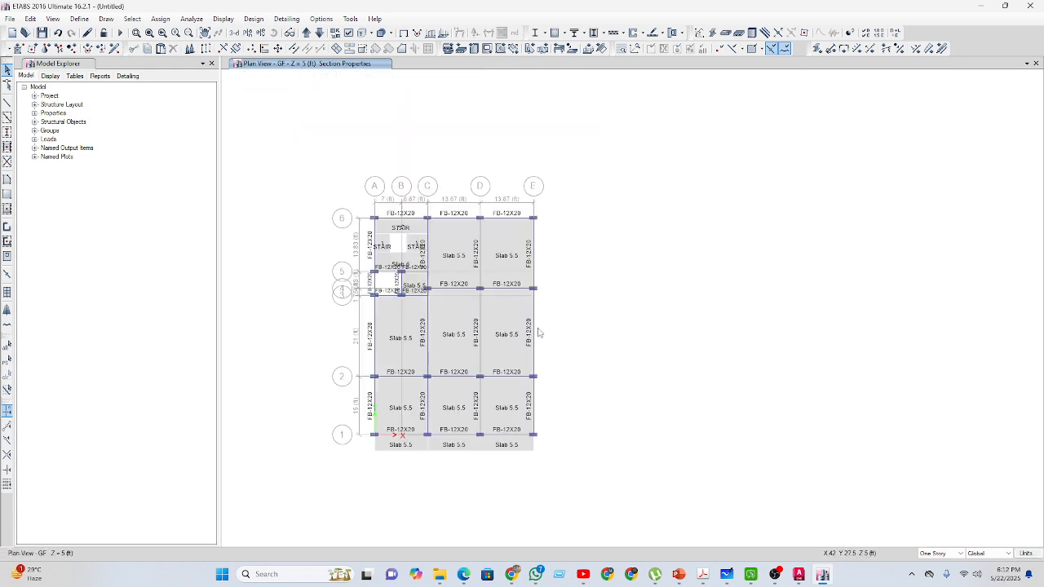
With One Story active, replicate all objects of the GF plan onto stories L-1 to L-8, ROOF, PENT and WT.
click(934, 553)
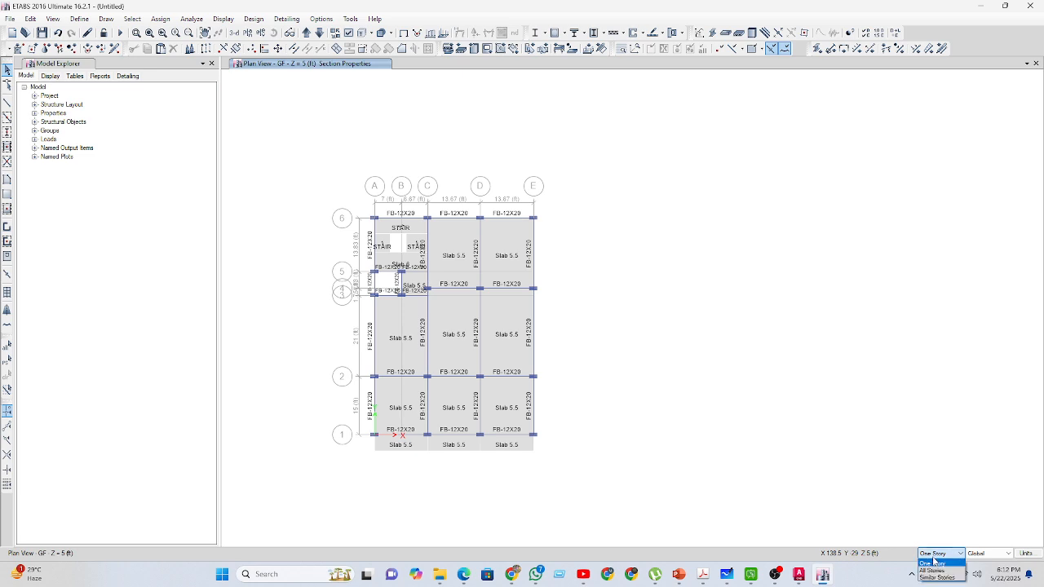
click(934, 562)
scroll(437, 273, up, 3)
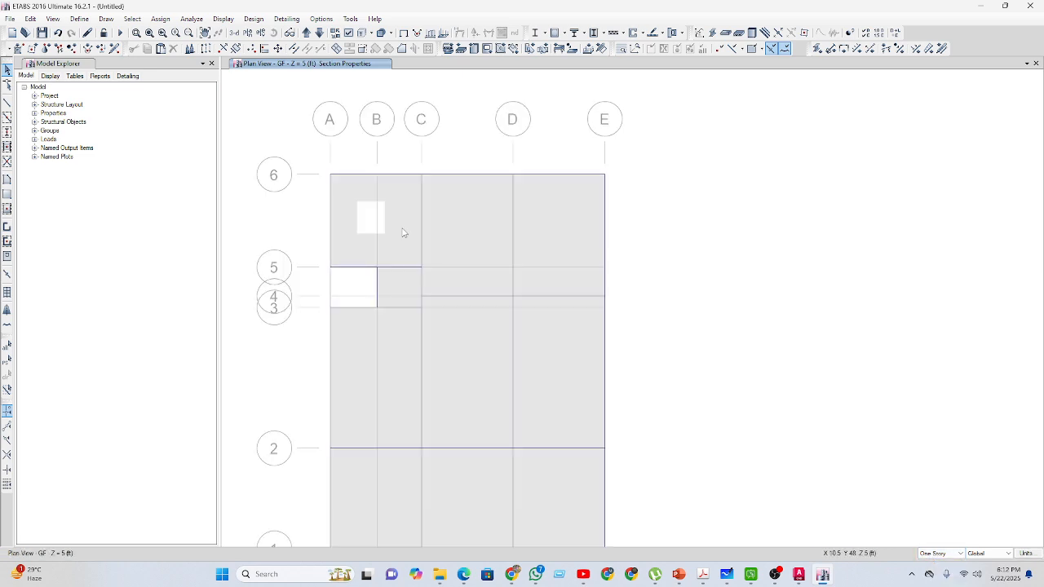
scroll(404, 232, down, 3)
drag(531, 390, 348, 148)
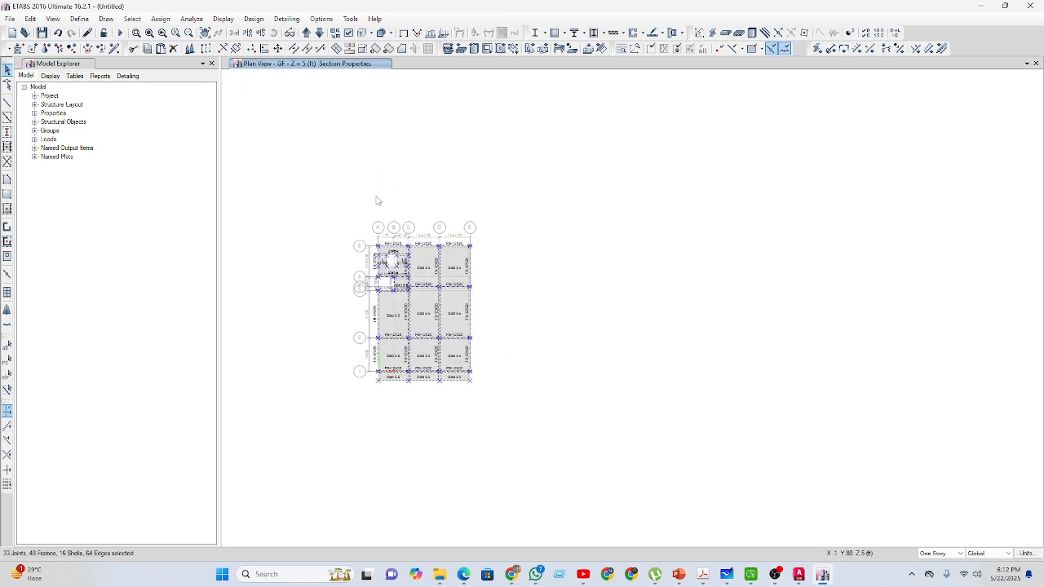
click(206, 48)
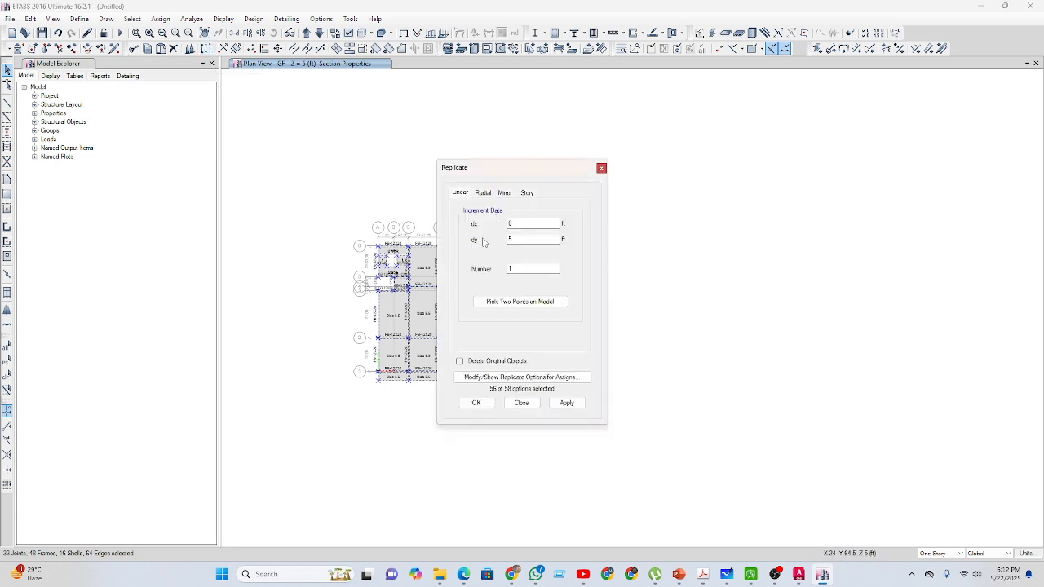
click(528, 193)
drag(500, 233, 504, 301)
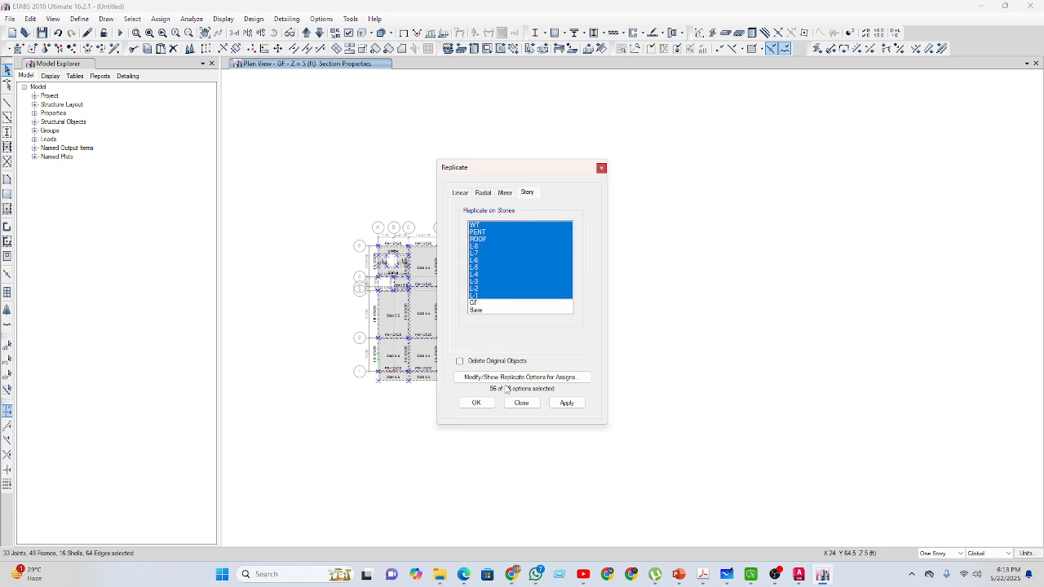
click(477, 403)
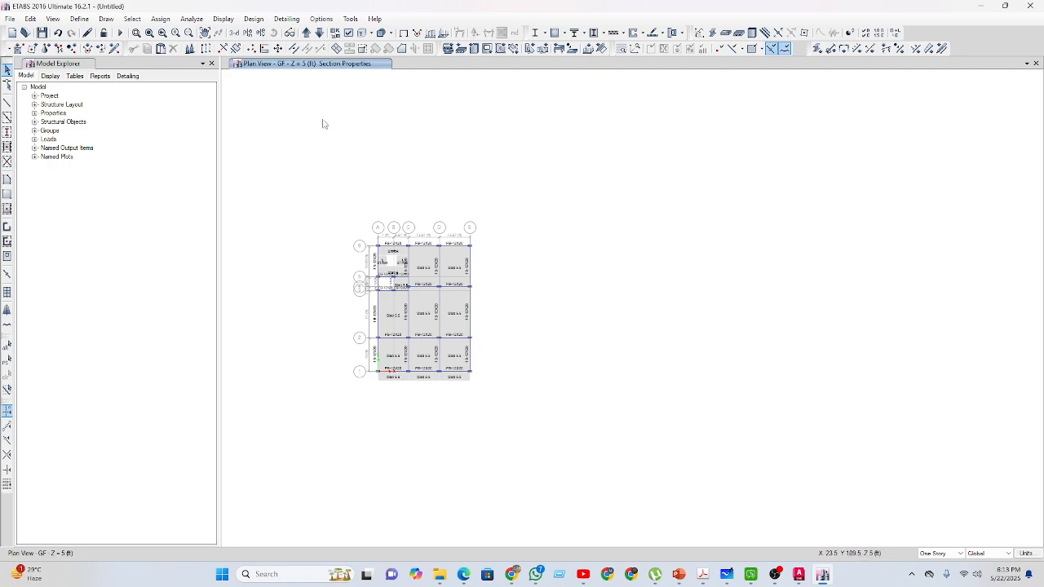
Open the 3-D view and inspect the replicated floors and their veranda slabs from several angles.
click(233, 33)
middle_drag(712, 295, 636, 322)
middle_drag(834, 380, 766, 354)
middle_drag(684, 391, 661, 412)
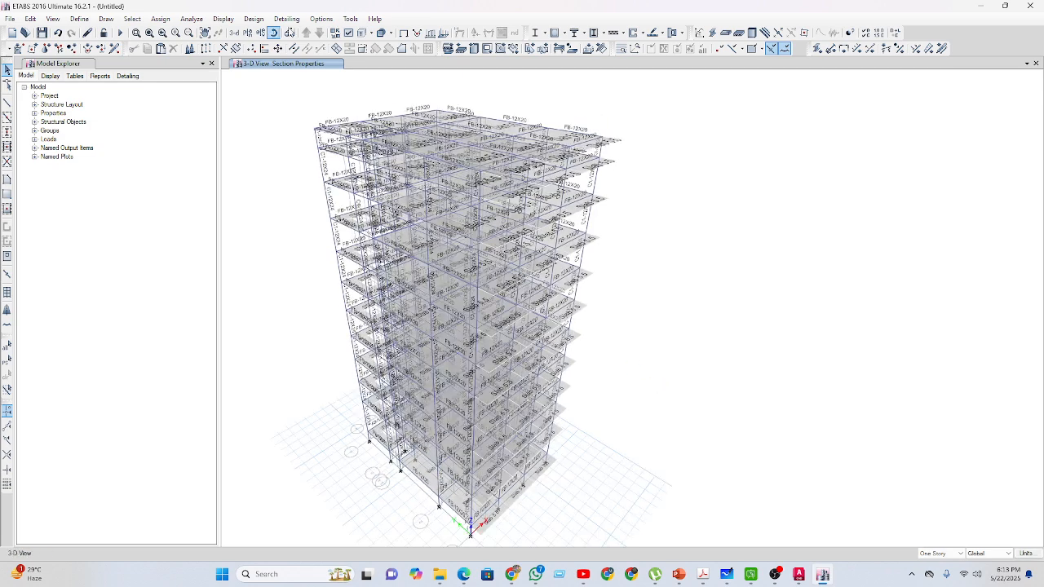
click(261, 32)
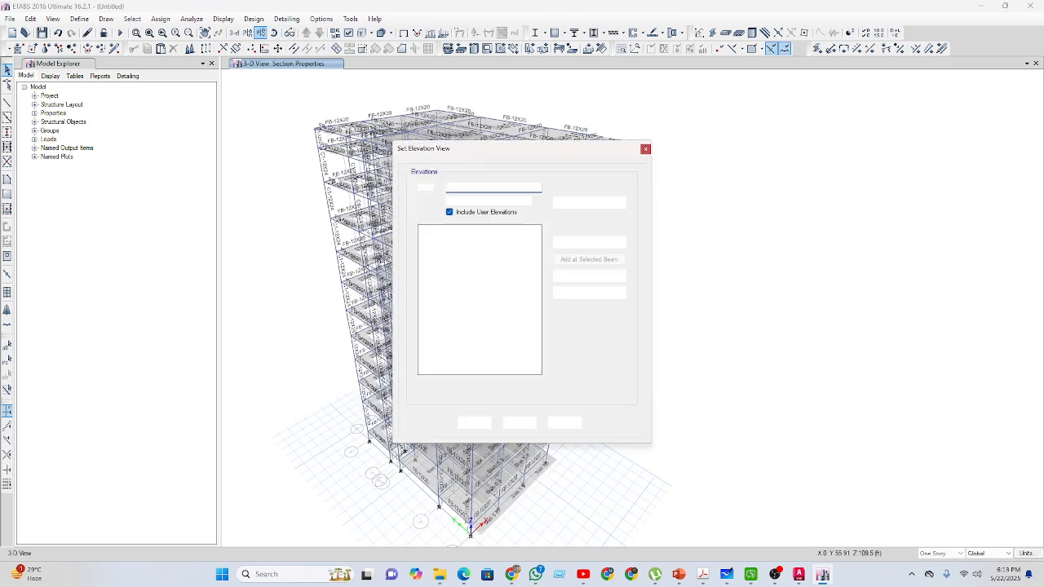
click(647, 151)
Open the WT plan view and delete the slabs, beams and columns outside the stair and lift block.
click(248, 33)
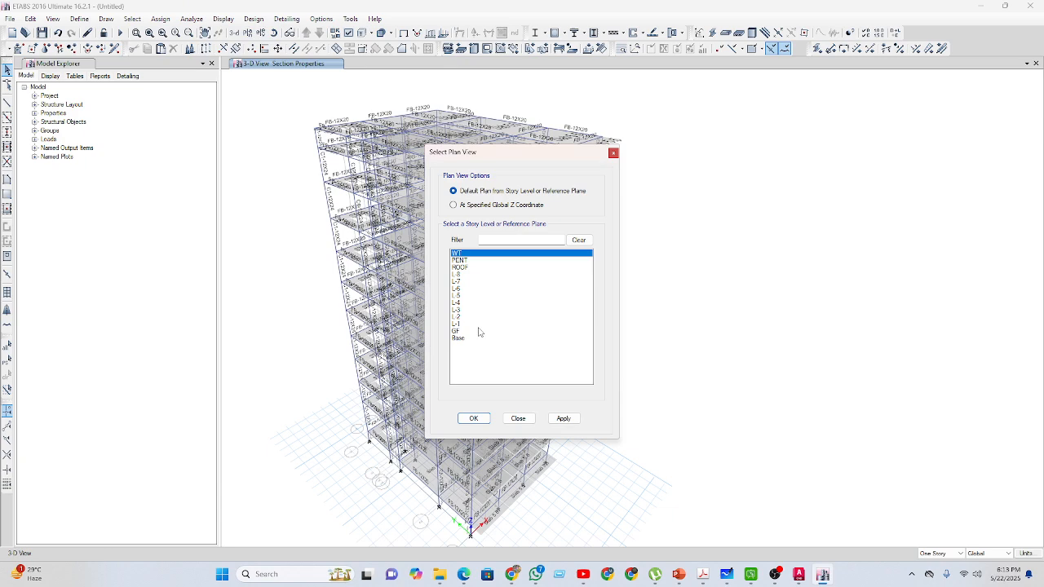
click(475, 420)
middle_drag(623, 414, 513, 376)
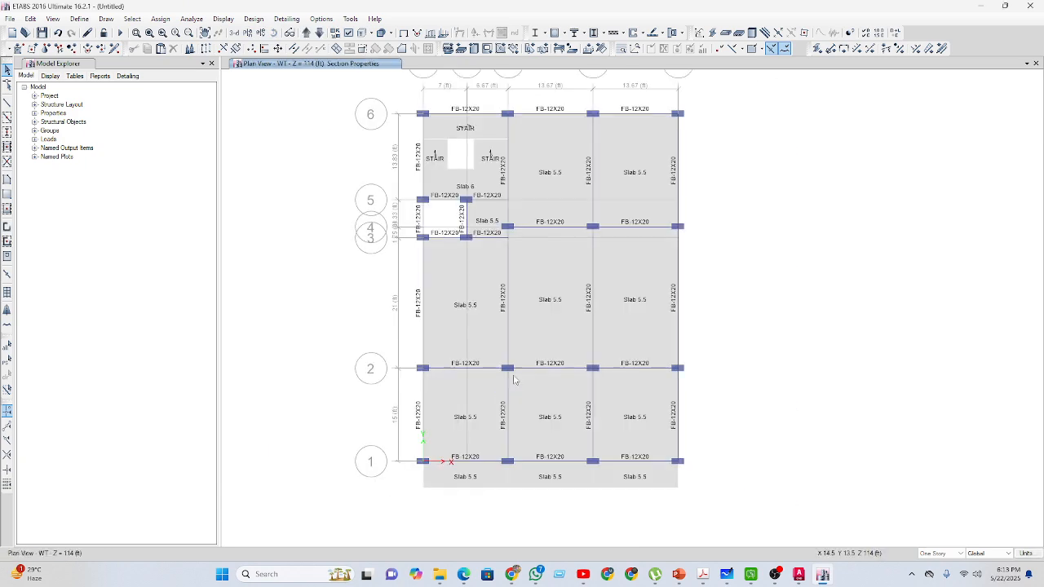
drag(735, 512, 340, 254)
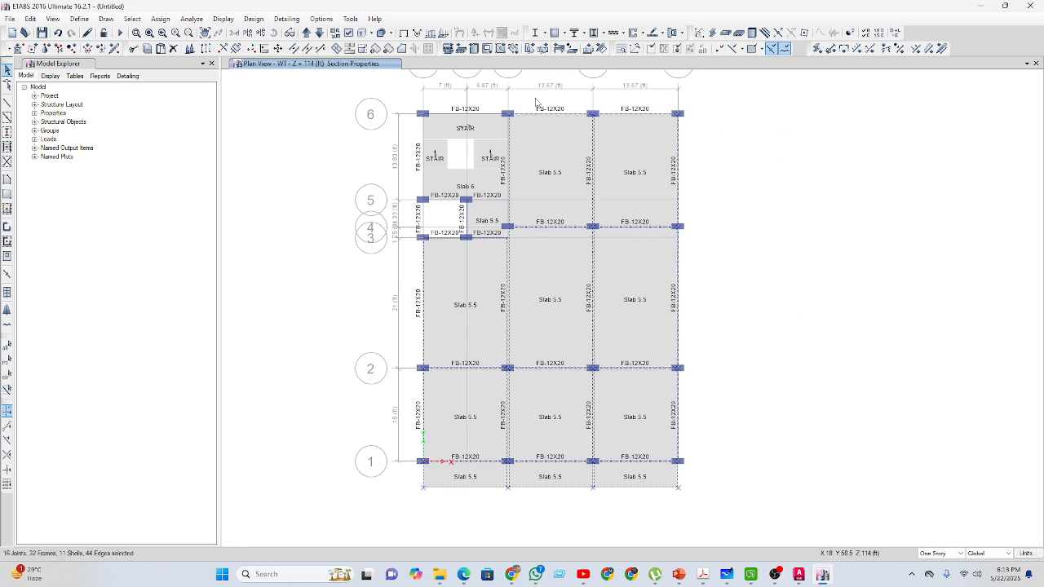
click(172, 48)
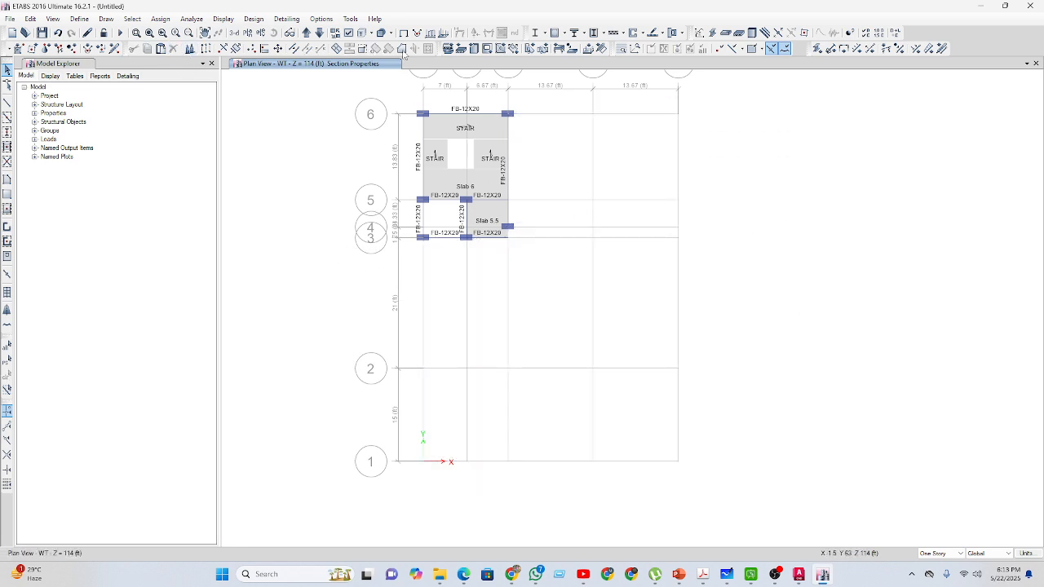
Go down to the PENT plan and delete the slabs, beams and columns outside the stair and lift block.
click(319, 33)
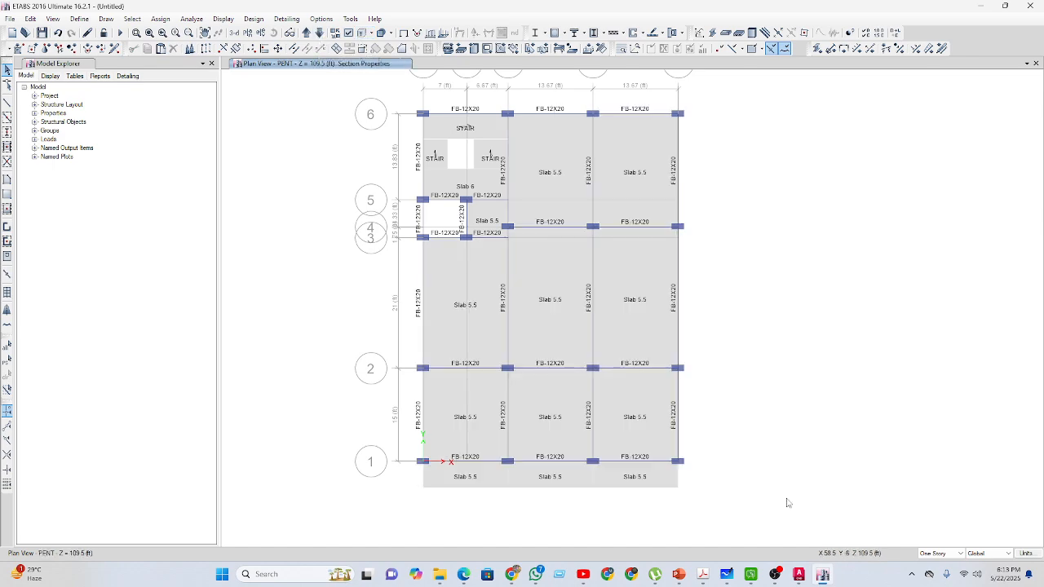
drag(786, 497, 537, 100)
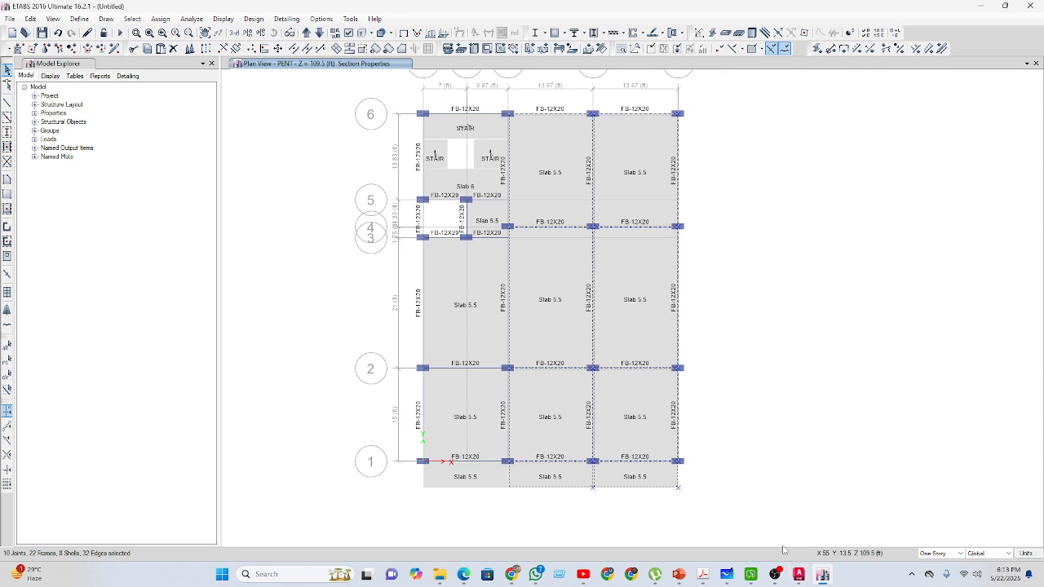
drag(778, 541, 339, 274)
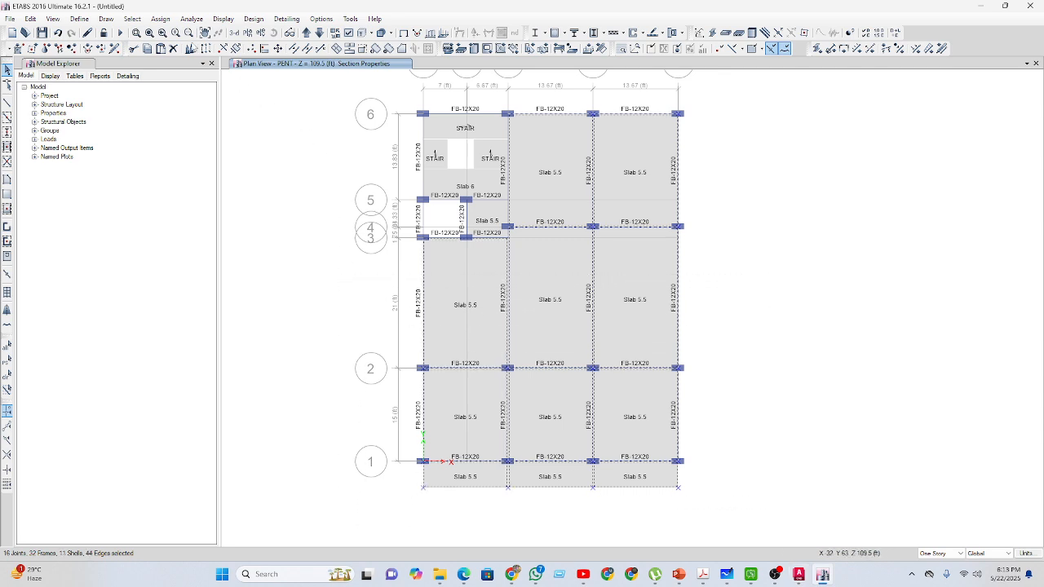
click(174, 50)
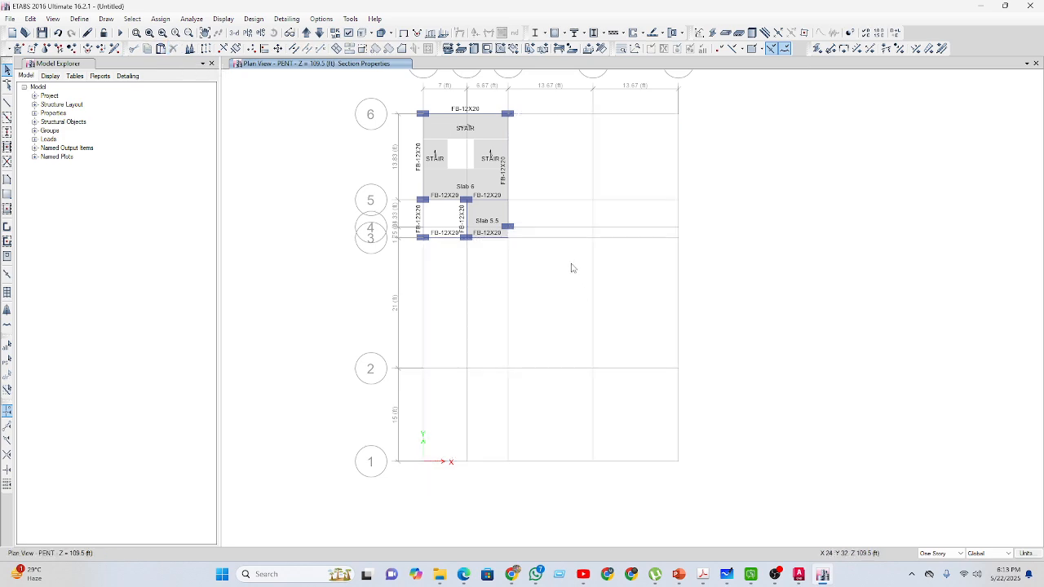
middle_drag(572, 268, 566, 298)
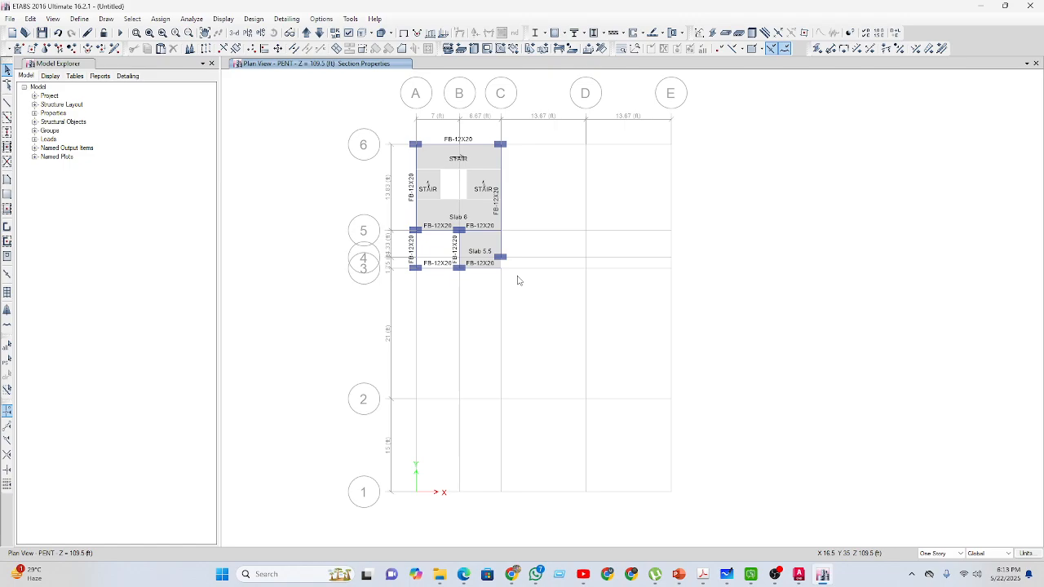
Switch to AutoCAD and examine the roof floor plan around the lift machine room and the wall mounted water fountain.
click(798, 574)
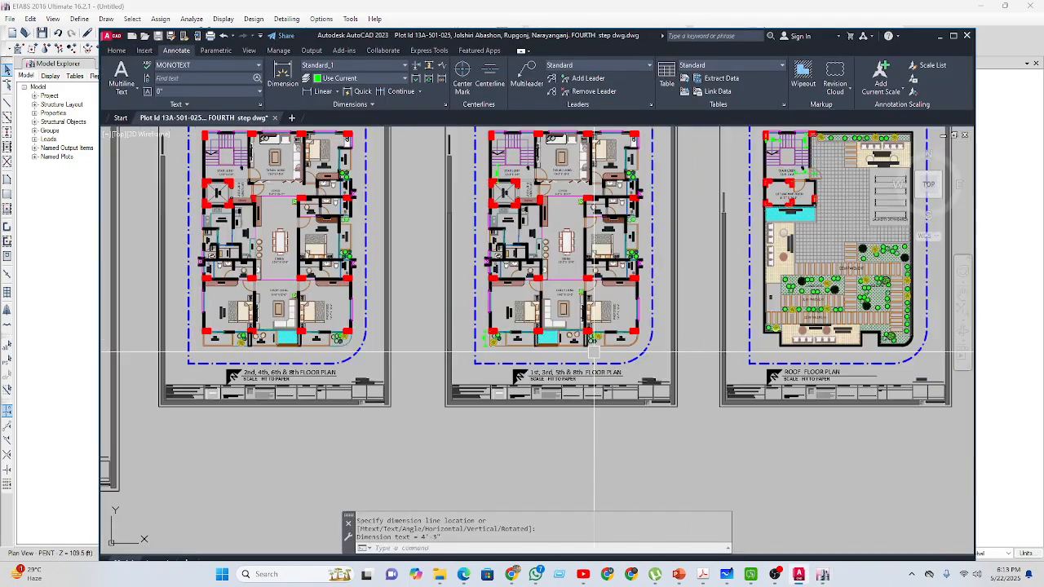
scroll(594, 353, down, 3)
scroll(493, 287, up, 3)
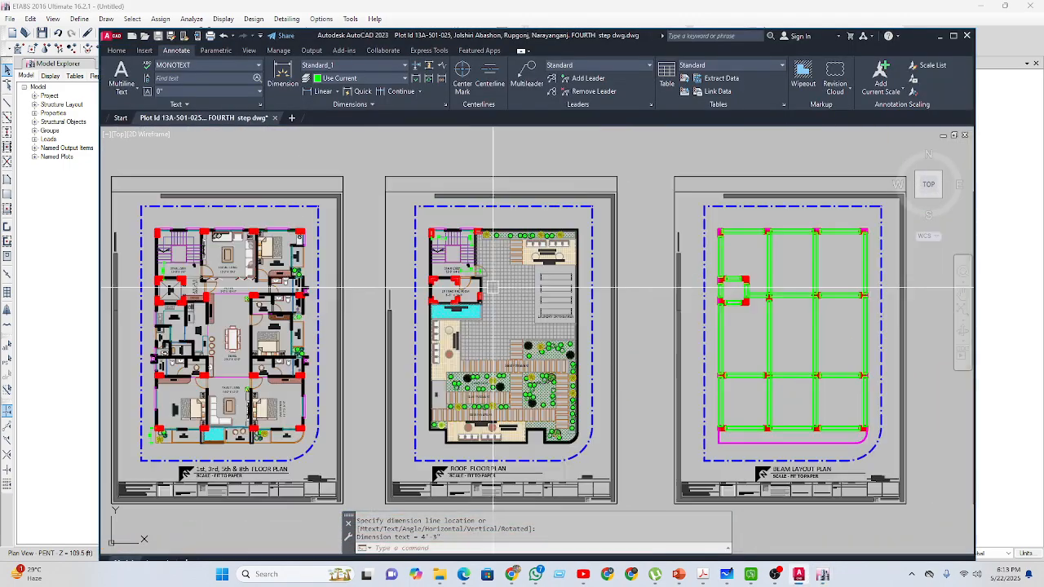
scroll(493, 288, up, 4)
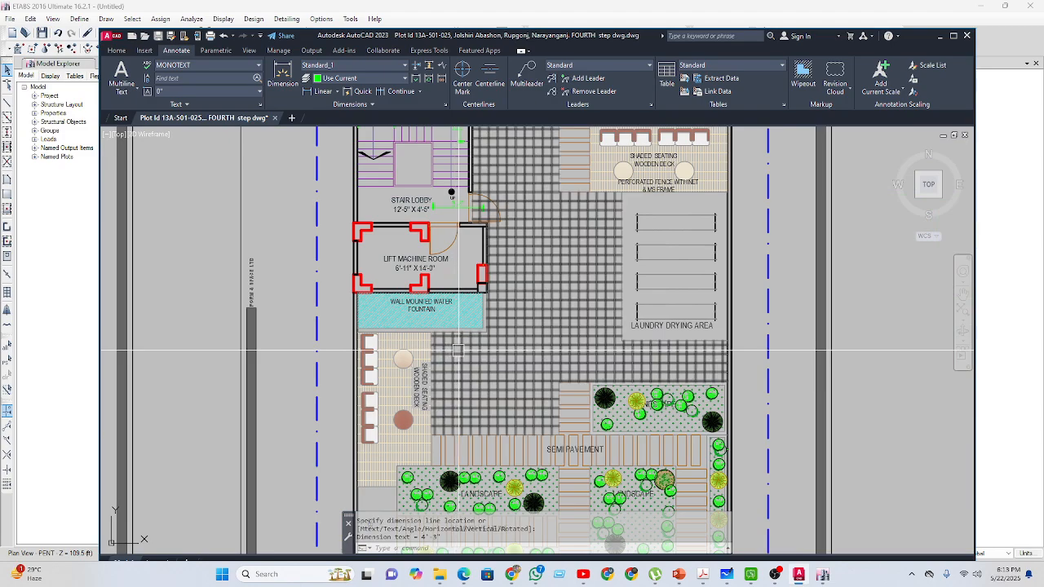
scroll(457, 351, down, 3)
scroll(380, 390, up, 4)
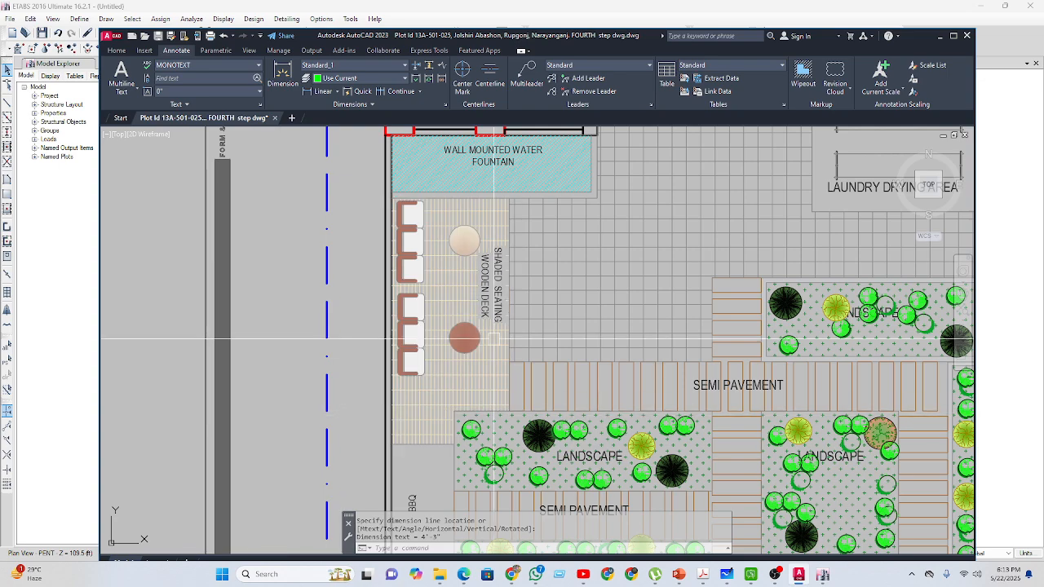
scroll(204, 424, down, 2)
scroll(350, 267, up, 5)
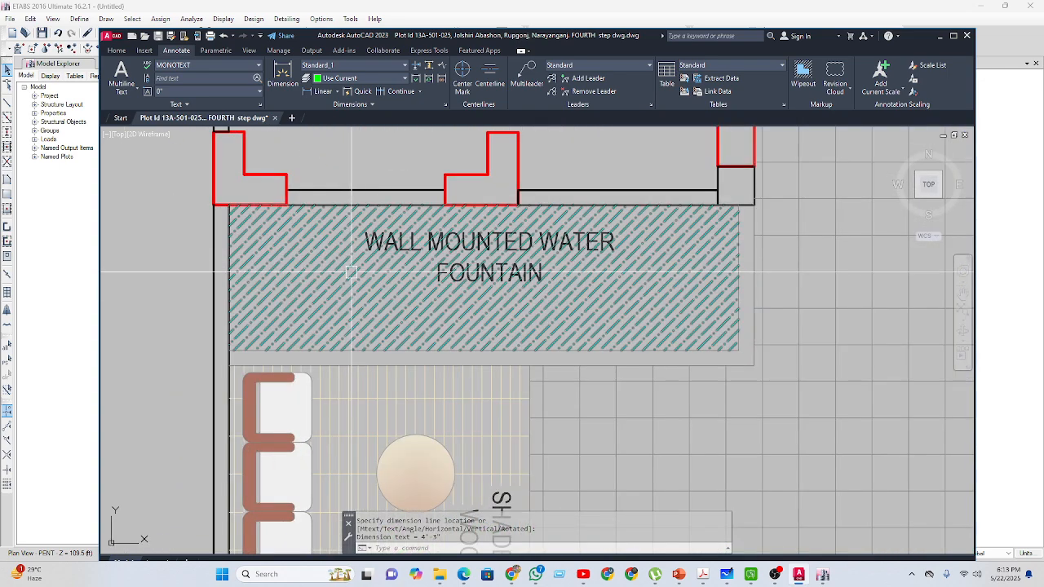
Examine the roof floor plan's stair lobby and lift machine room, and compare it with the neighbouring floor plans and beam layout.
scroll(353, 275, down, 4)
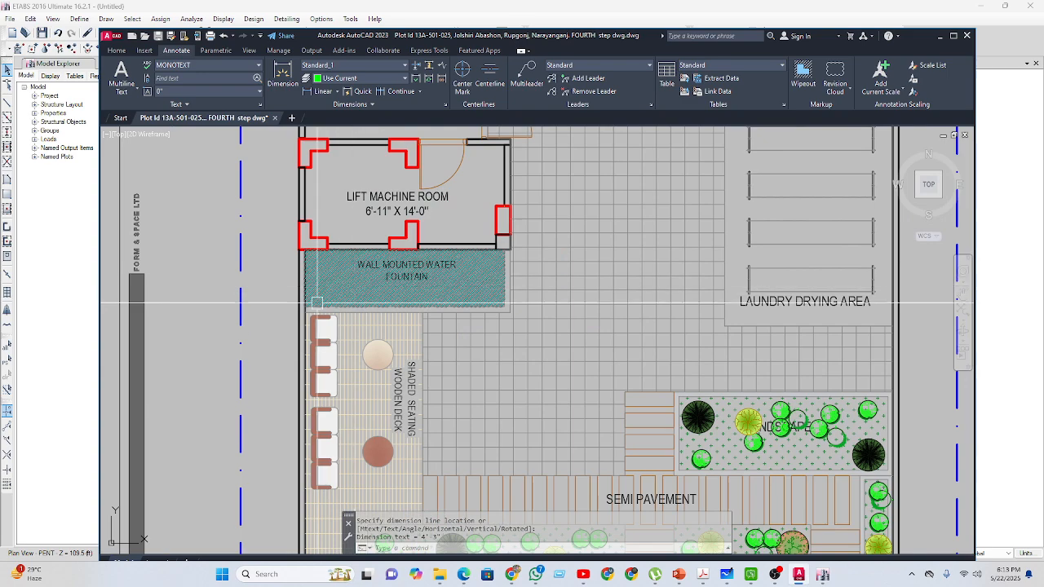
scroll(172, 340, down, 2)
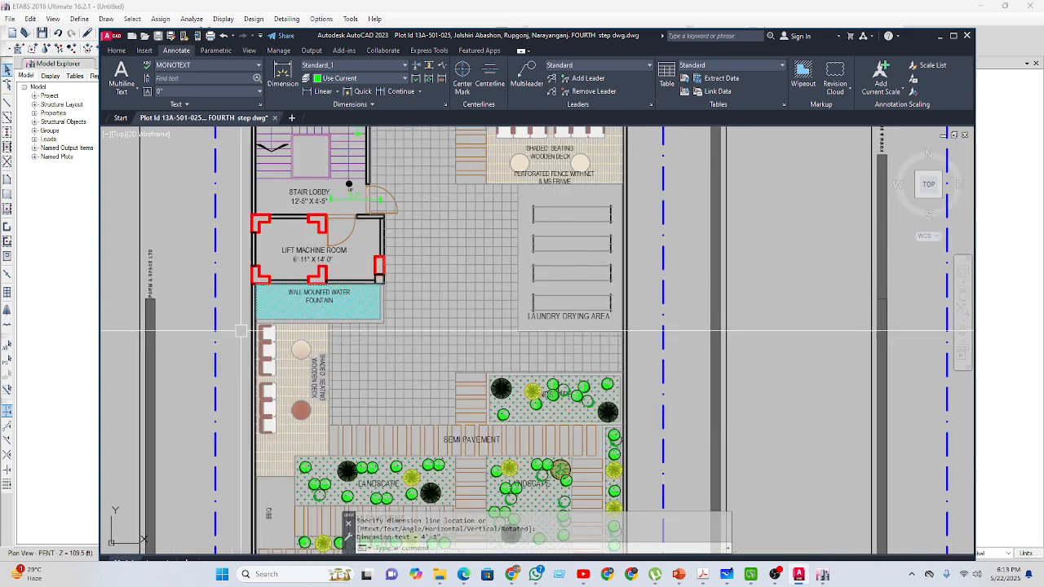
middle_drag(510, 286, 505, 167)
middle_drag(466, 199, 417, 386)
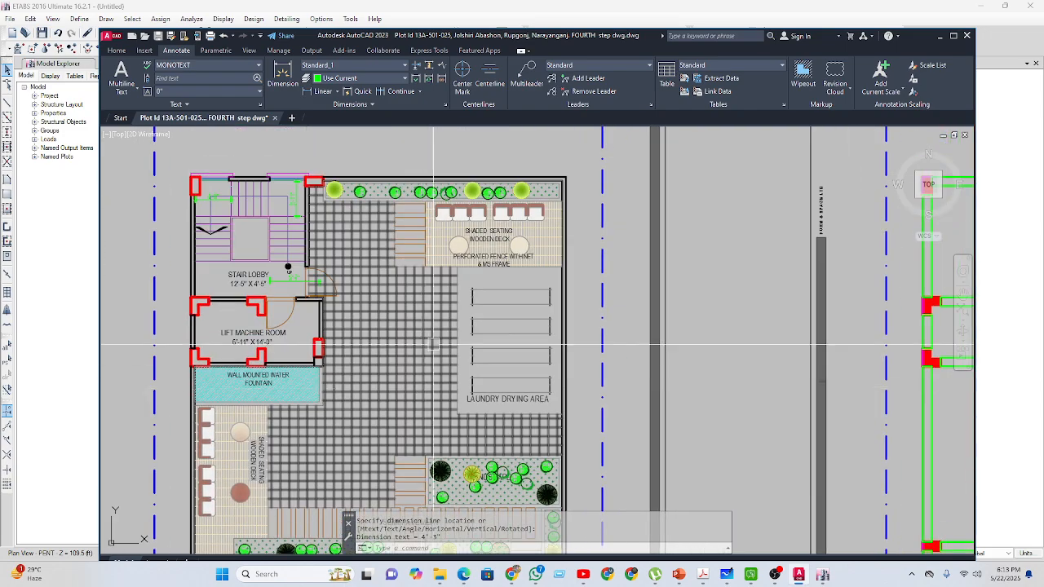
scroll(545, 200, up, 5)
scroll(506, 267, down, 5)
middle_drag(382, 336, 635, 250)
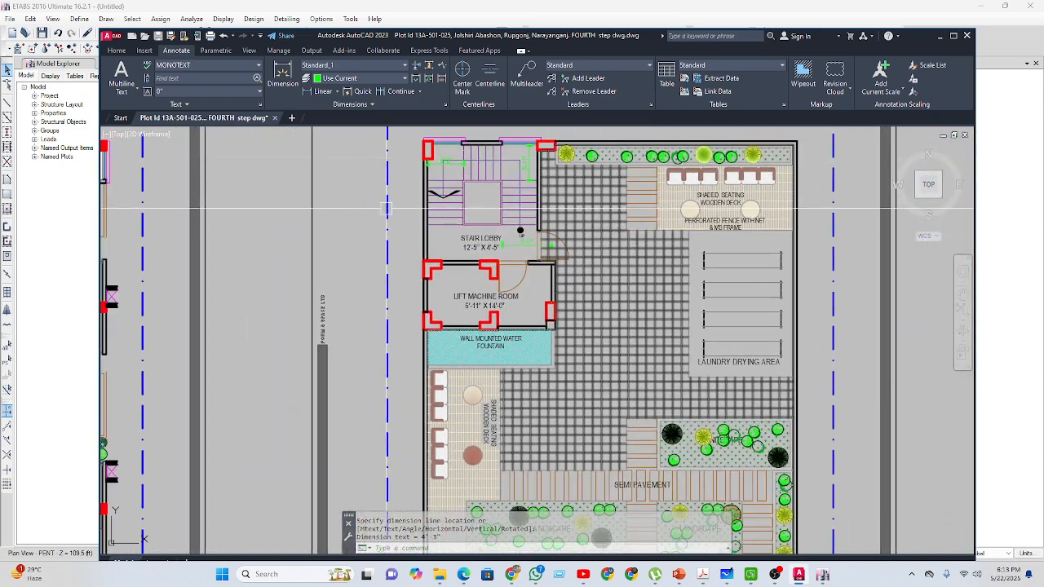
scroll(478, 370, up, 5)
scroll(478, 372, down, 5)
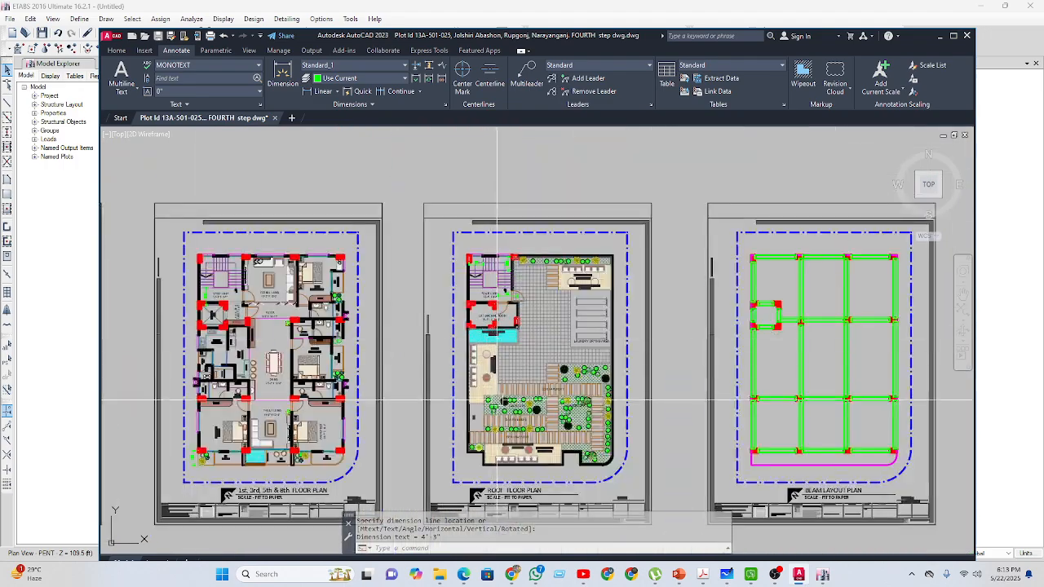
scroll(509, 422, up, 4)
scroll(509, 422, down, 5)
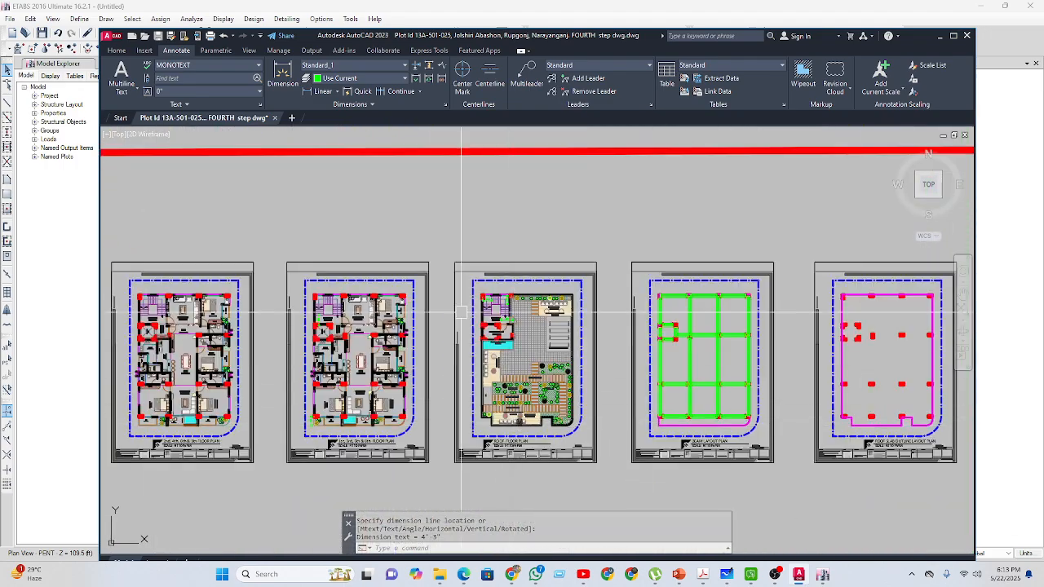
middle_drag(466, 485, 579, 508)
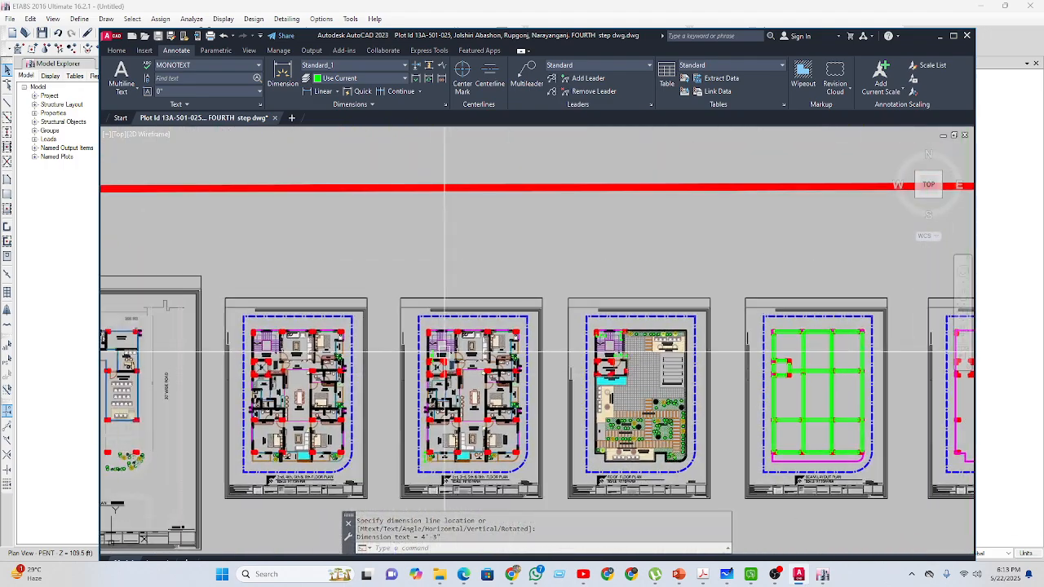
Switch back to ETABS and add an FB-12X20 beam on the PENT plan along grid line C between grid lines 3 and 4.
click(818, 576)
scroll(488, 271, up, 3)
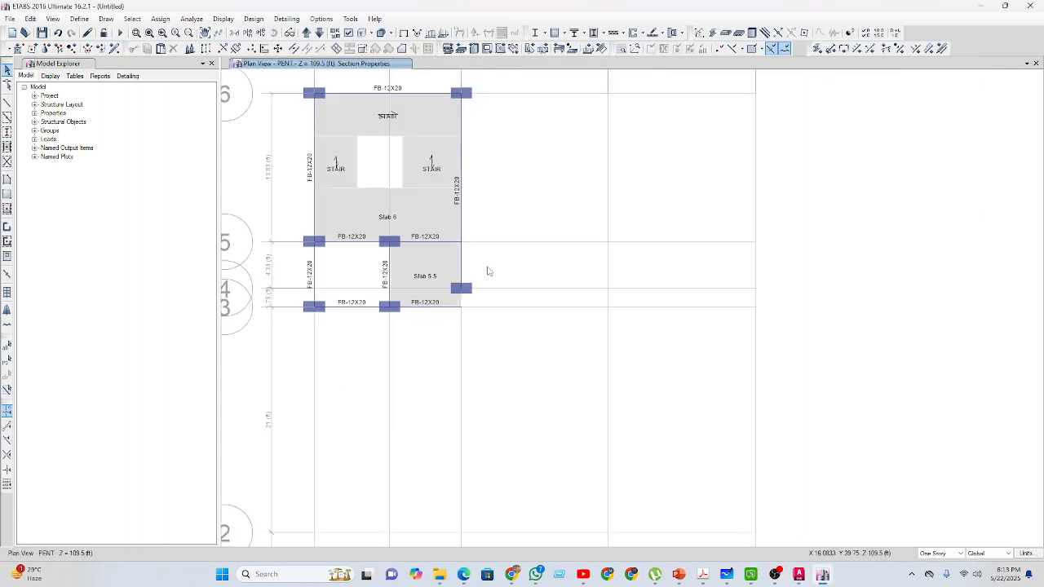
scroll(468, 294, up, 2)
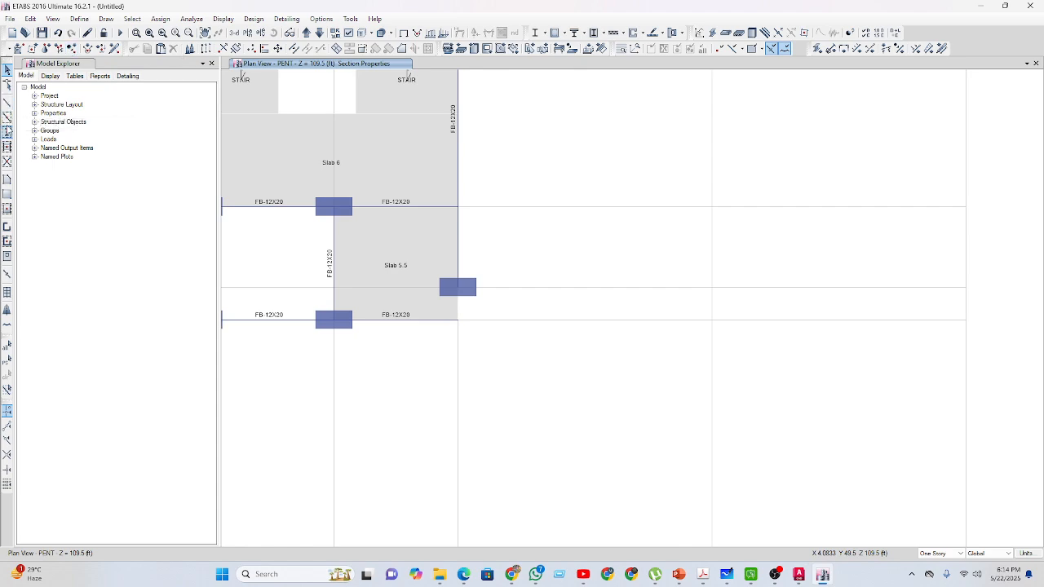
click(6, 117)
click(457, 316)
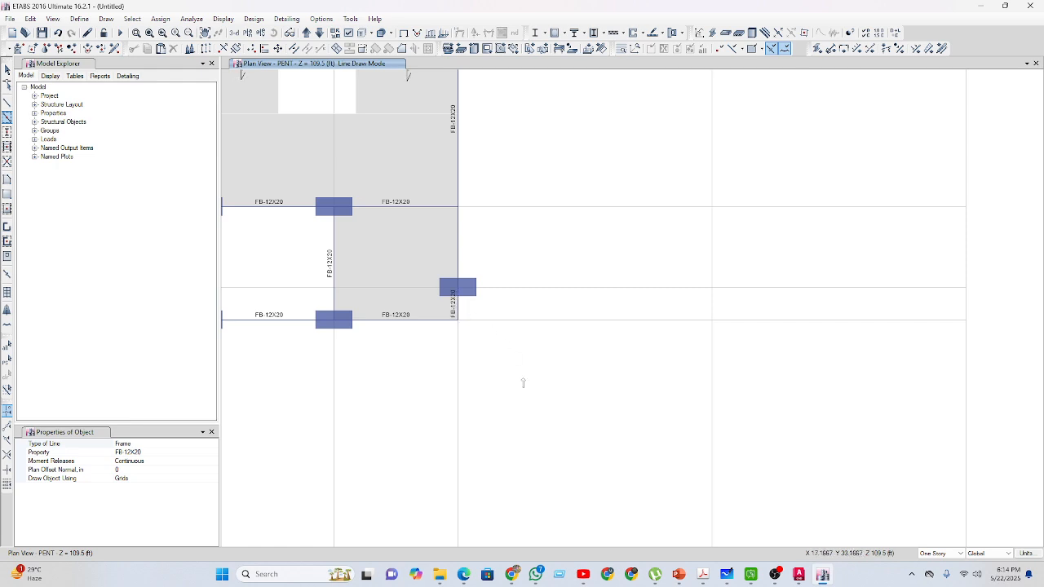
middle_drag(522, 380, 554, 427)
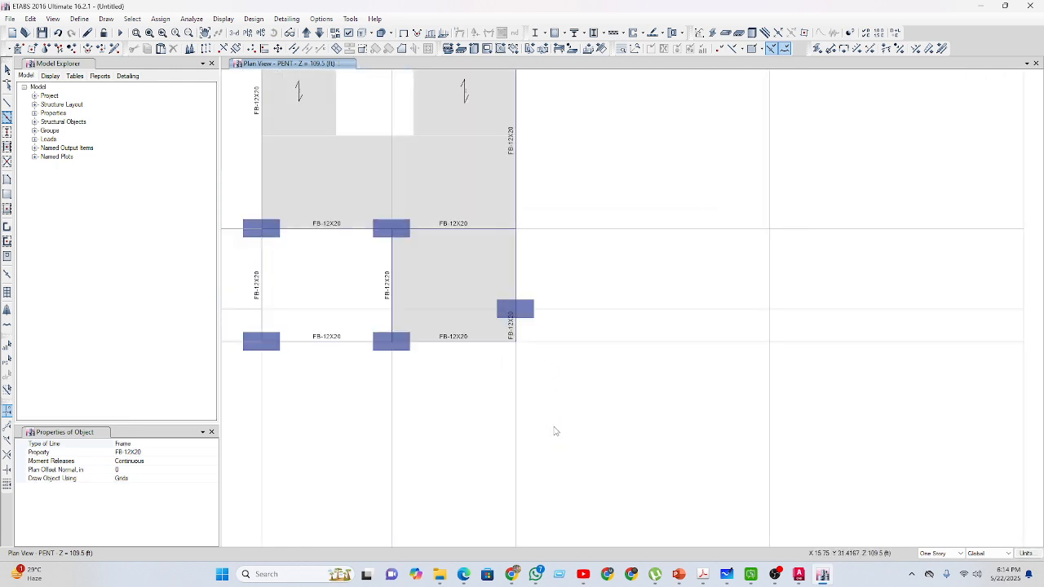
key(Escape)
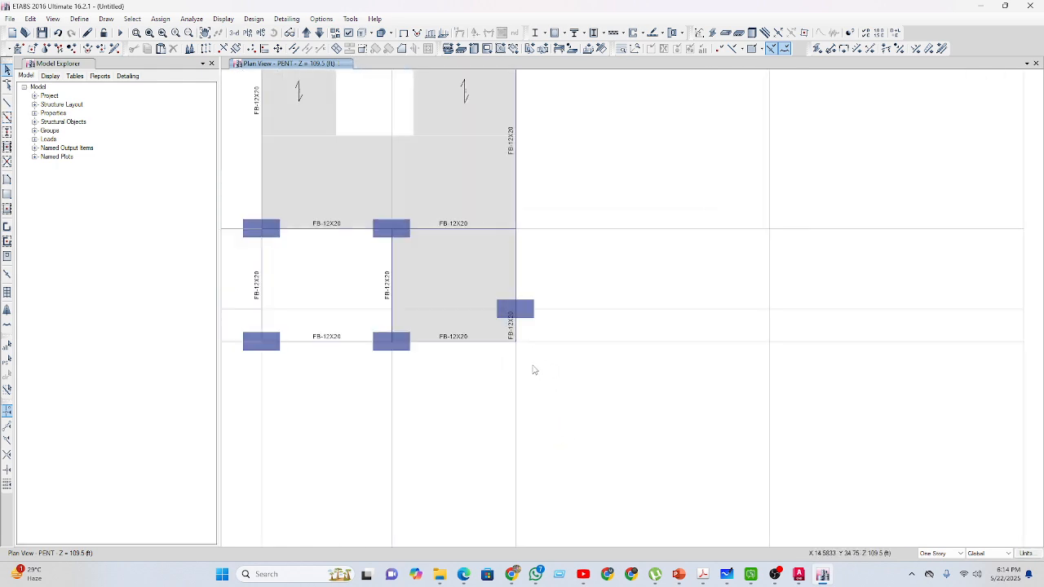
Review the PENT stair and lift block, and go down to the ROOF plan to examine its beams, columns and slabs.
scroll(533, 371, down, 1)
scroll(515, 220, up, 1)
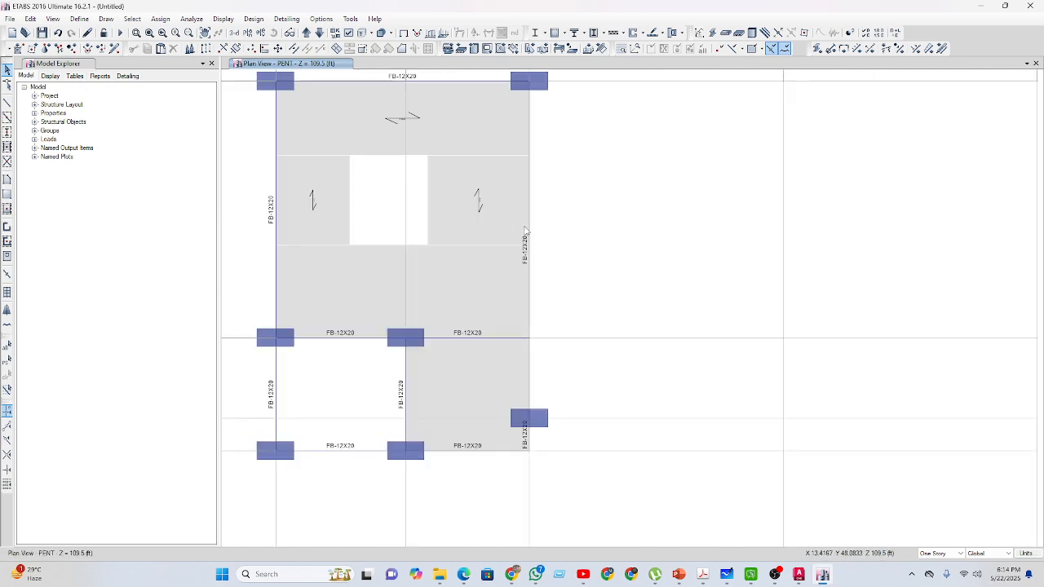
click(319, 33)
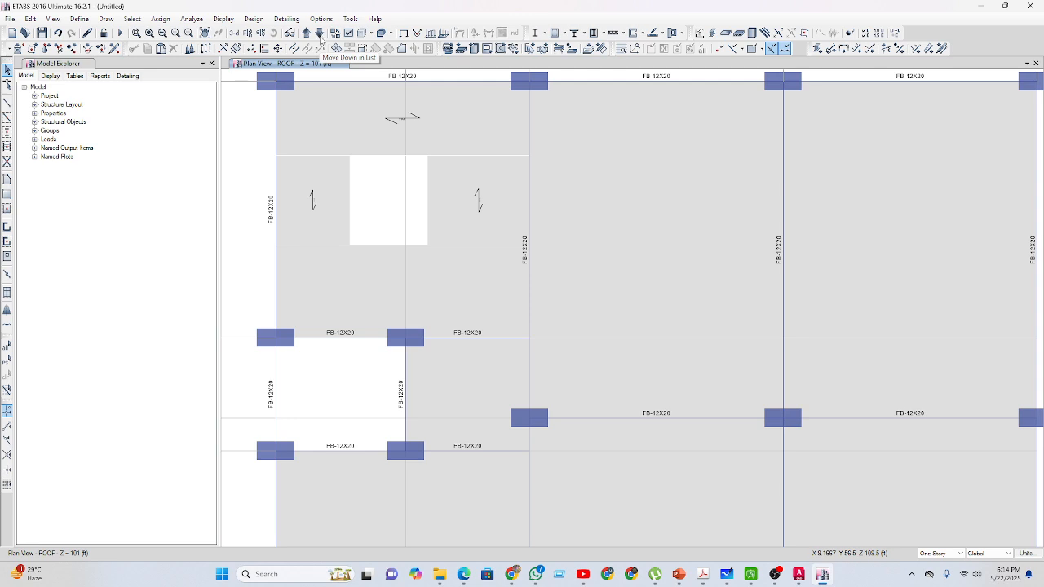
middle_drag(589, 314, 484, 268)
scroll(496, 269, down, 3)
middle_drag(500, 395, 497, 341)
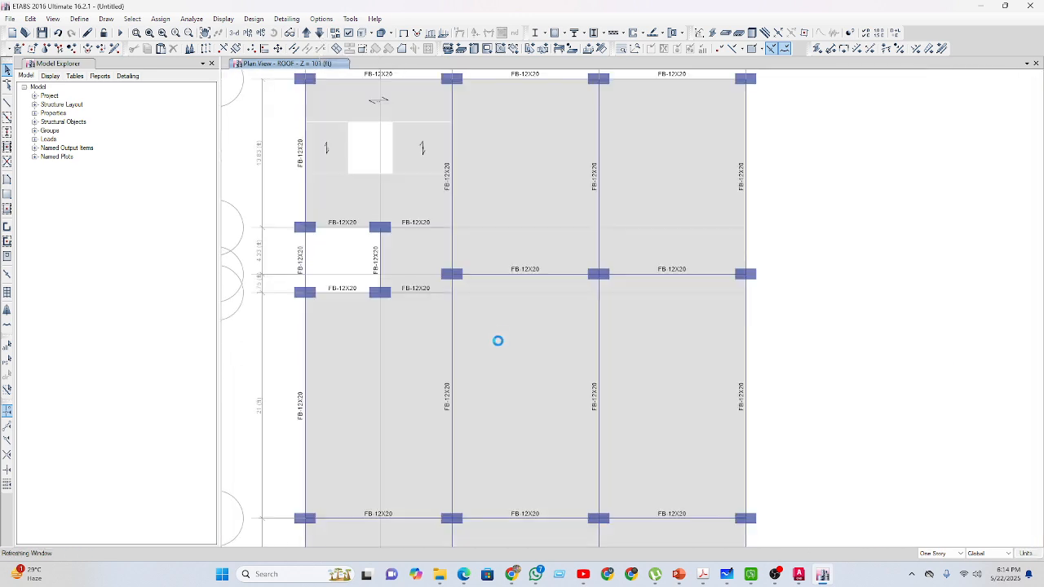
middle_drag(476, 410, 489, 356)
middle_drag(468, 259, 469, 299)
Go up to the WT plan and add the FB-12X20 beam along grid line C between grid lines 3 and 4.
click(305, 32)
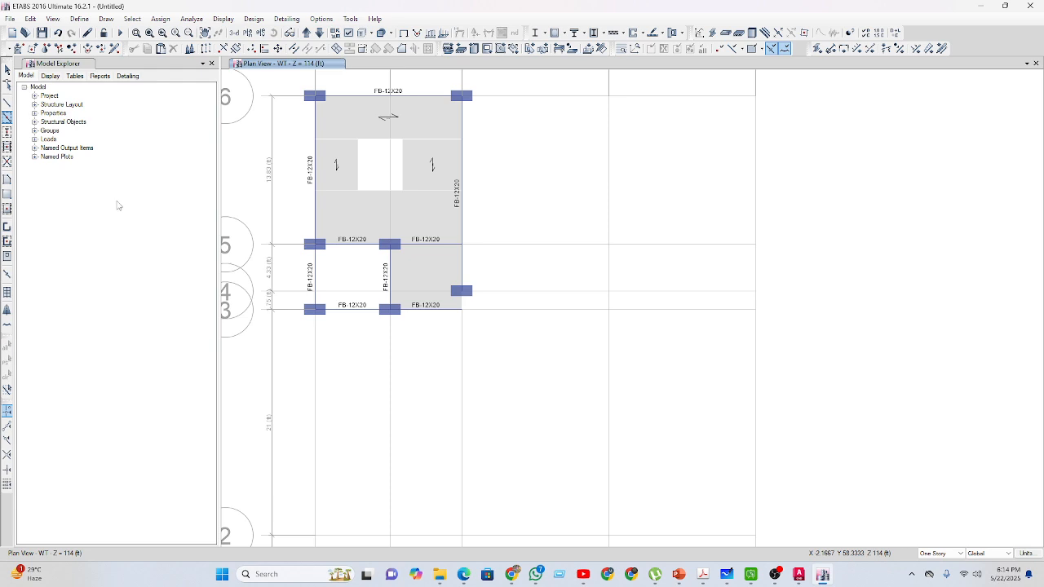
mouse_move(473, 381)
middle_down()
mouse_move(595, 401)
mouse_move(571, 415)
middle_up()
key(Escape)
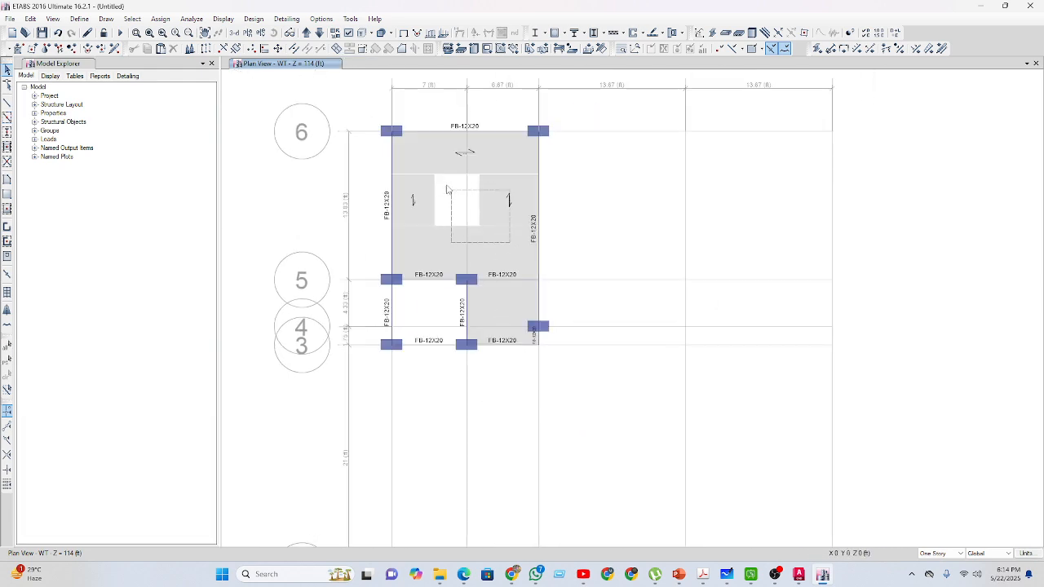
Delete the stair and landing slabs between grid lines 5 and 6 on the WT and PENT plans.
drag(447, 190, 421, 168)
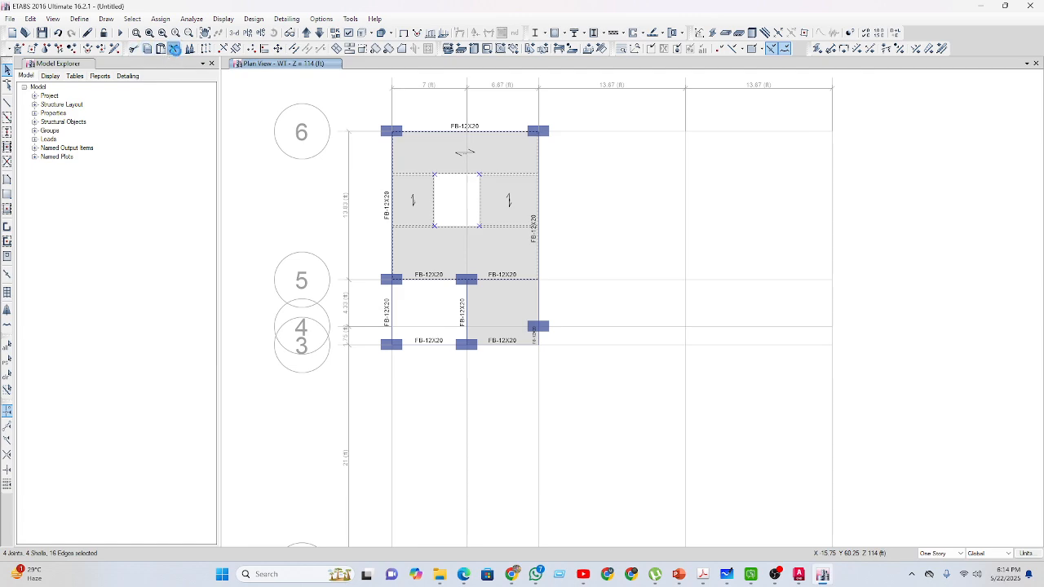
click(174, 49)
click(319, 33)
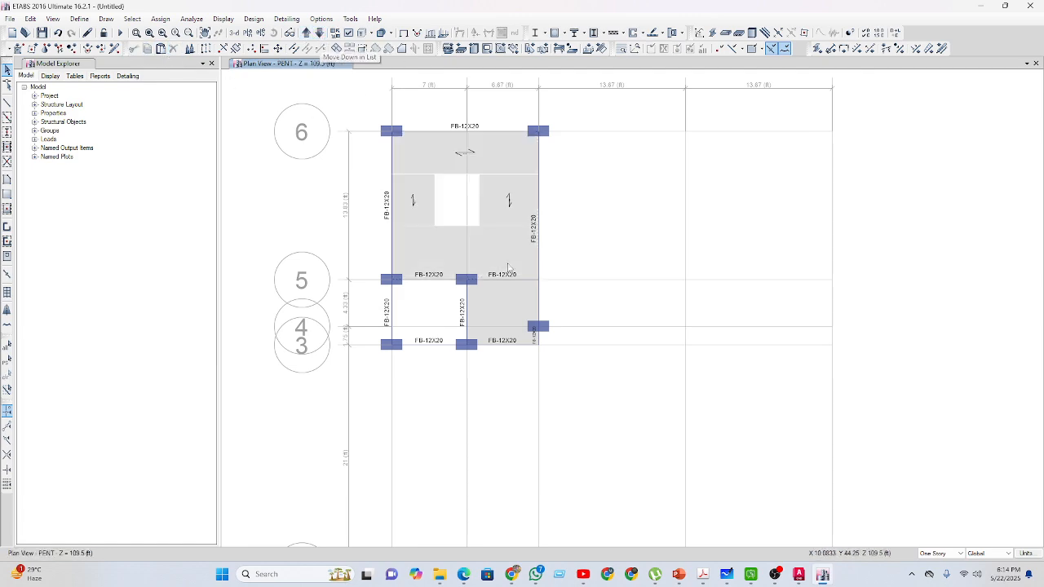
drag(499, 238, 432, 157)
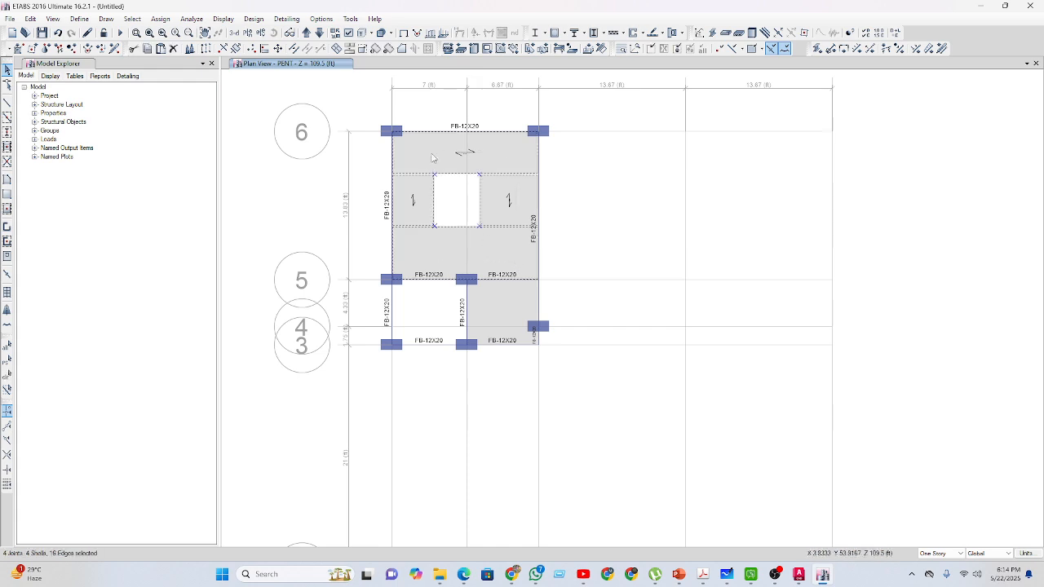
click(173, 48)
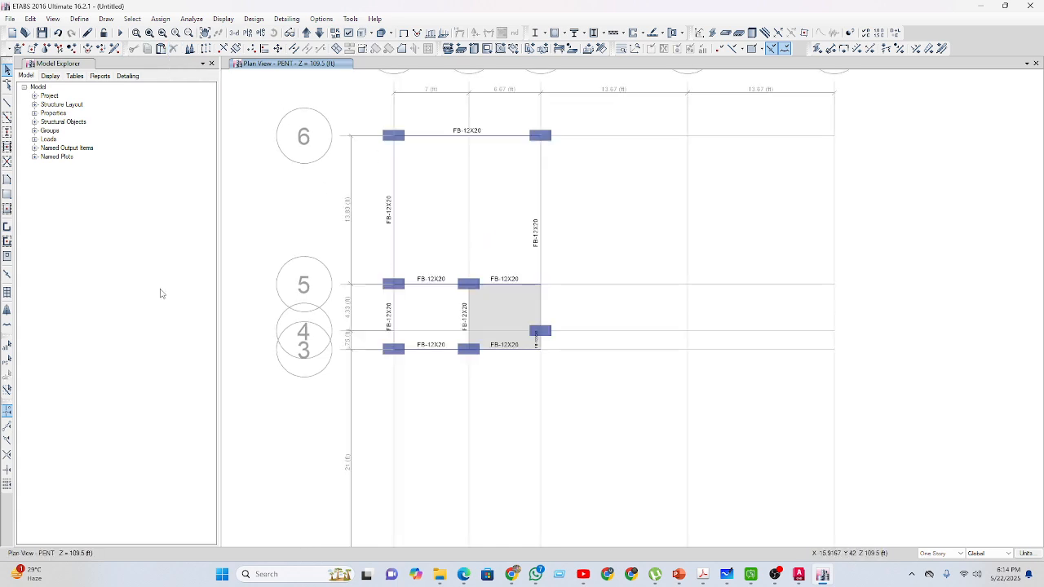
Draw a rectangular Slab 8 panel on the PENT plan from grid point A-6 to C-5.
click(8, 195)
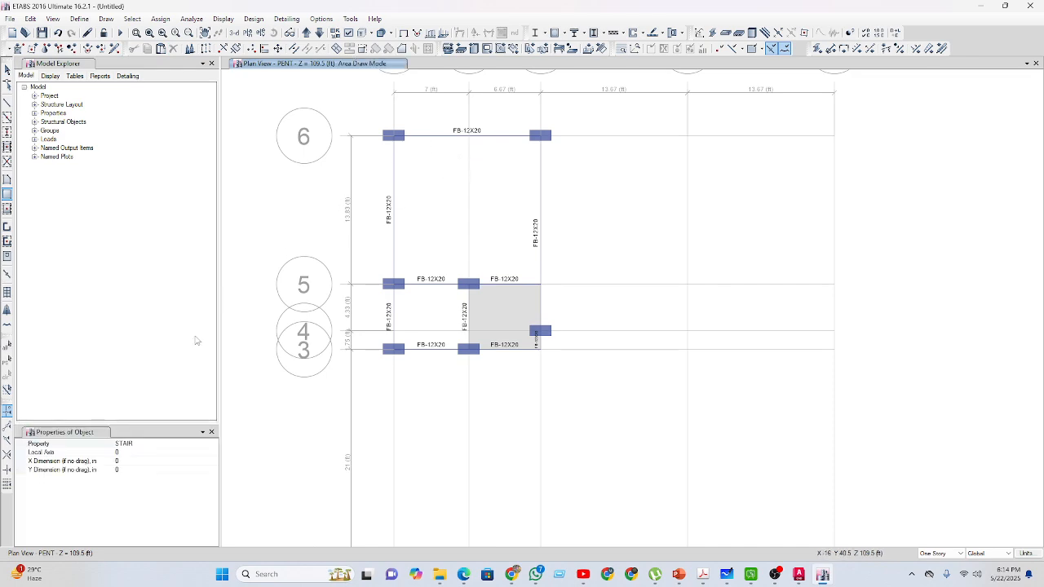
click(213, 444)
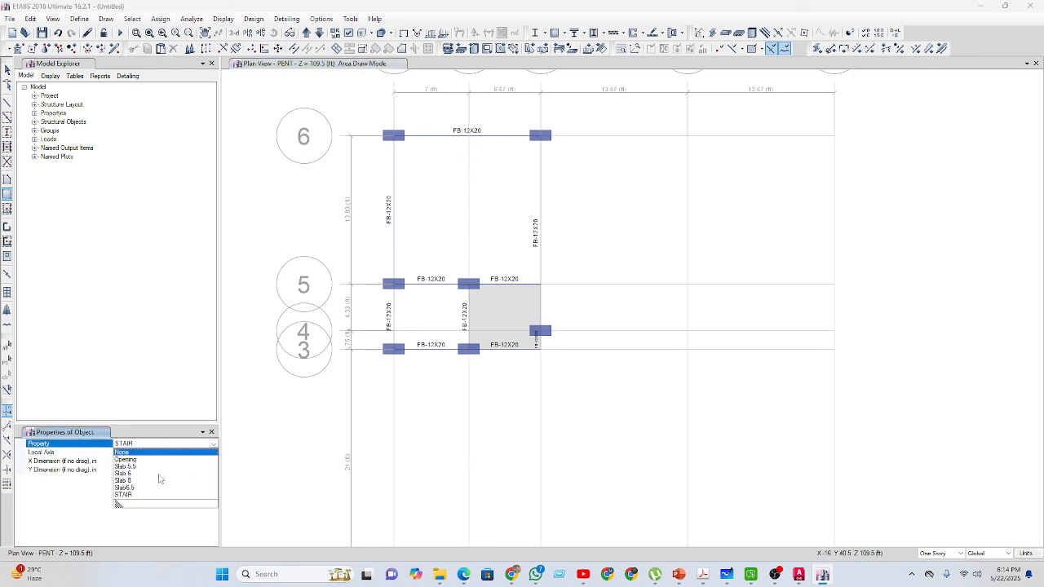
click(130, 480)
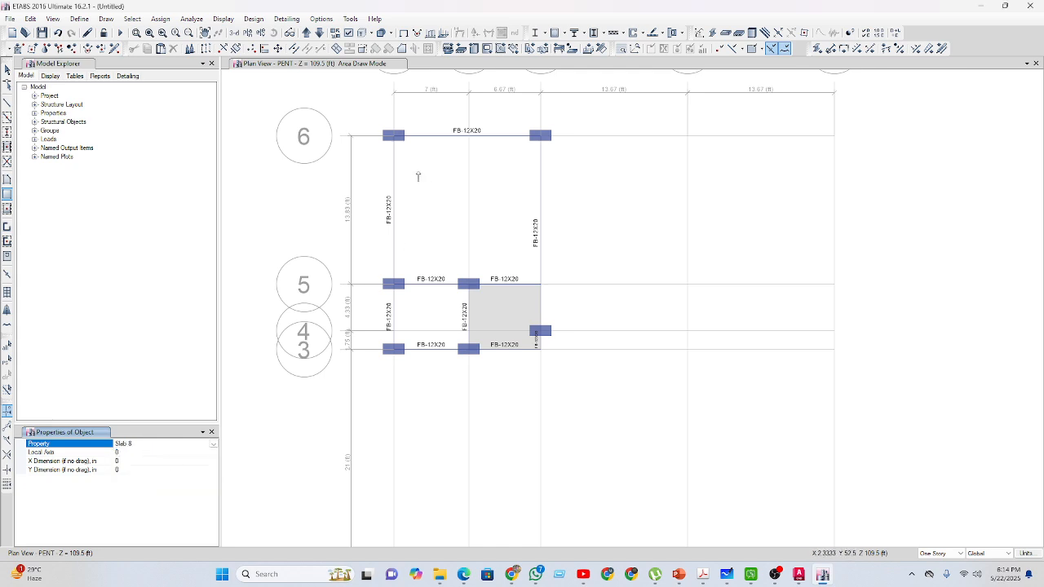
click(394, 137)
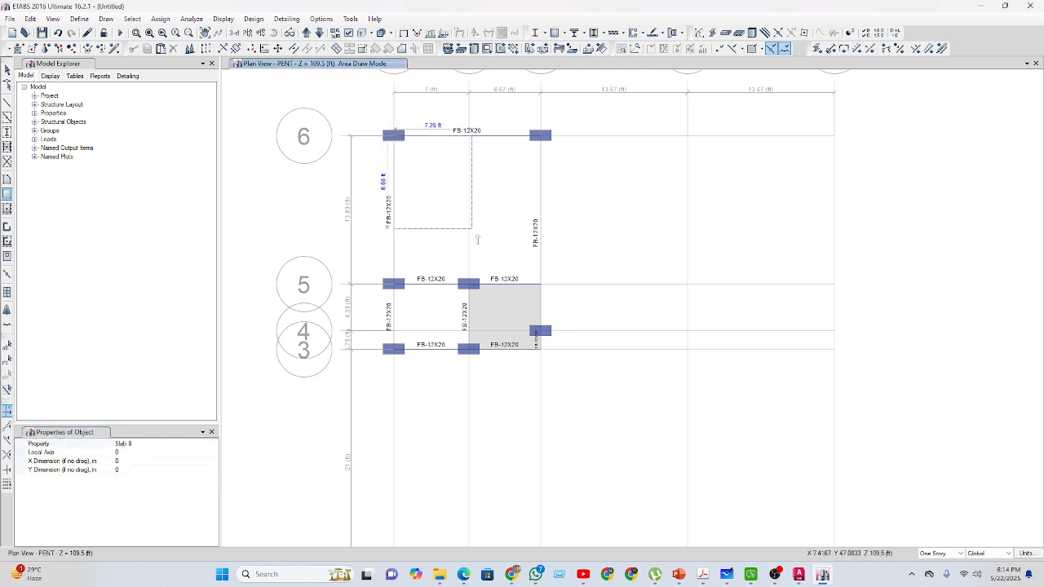
click(540, 285)
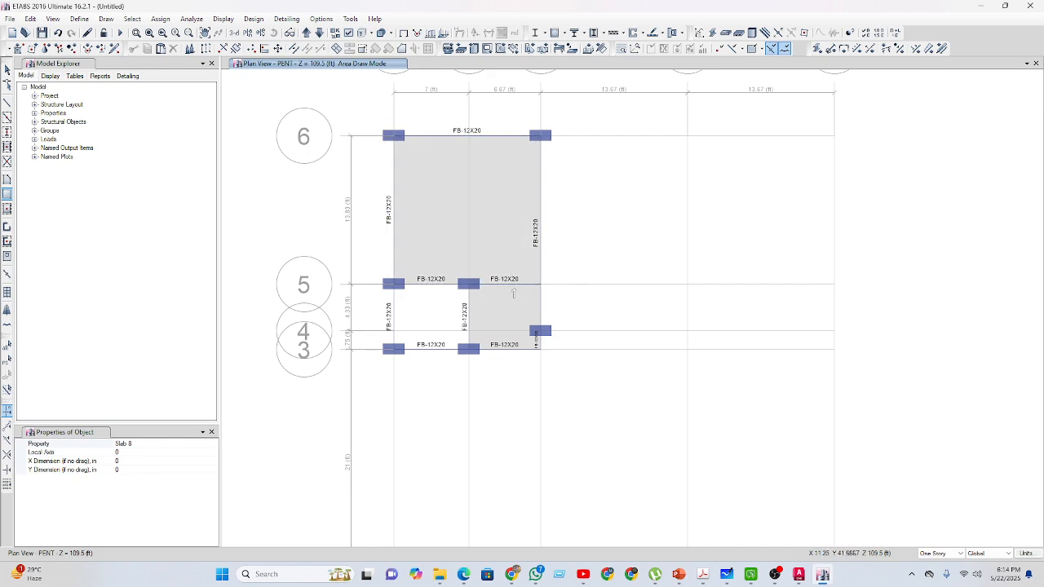
Go up to the WT plan and draw a rectangular Slab 5.5 panel from grid point A-6 to C-5.
click(306, 33)
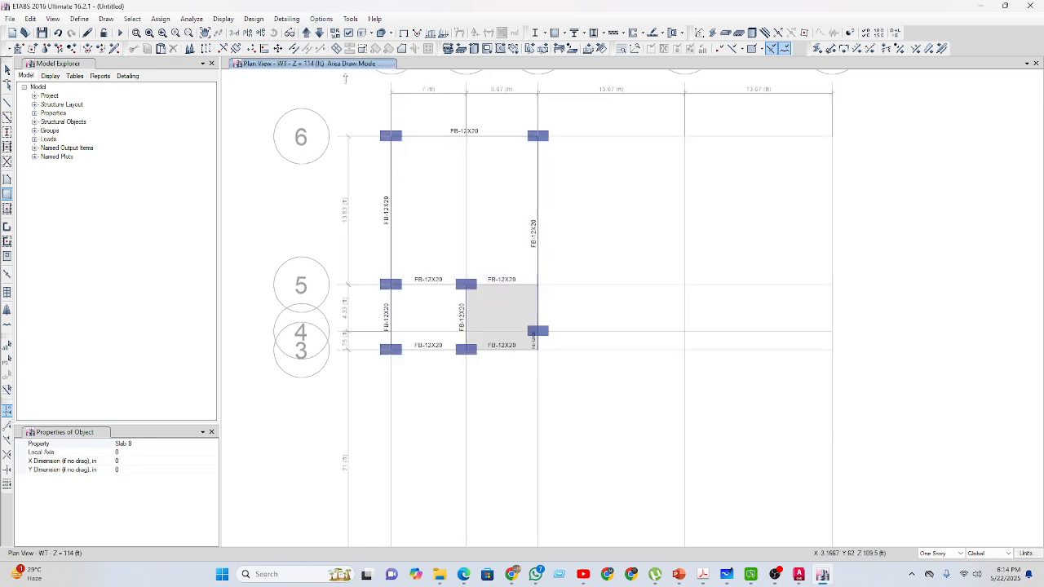
click(185, 445)
click(213, 445)
click(213, 445)
click(214, 446)
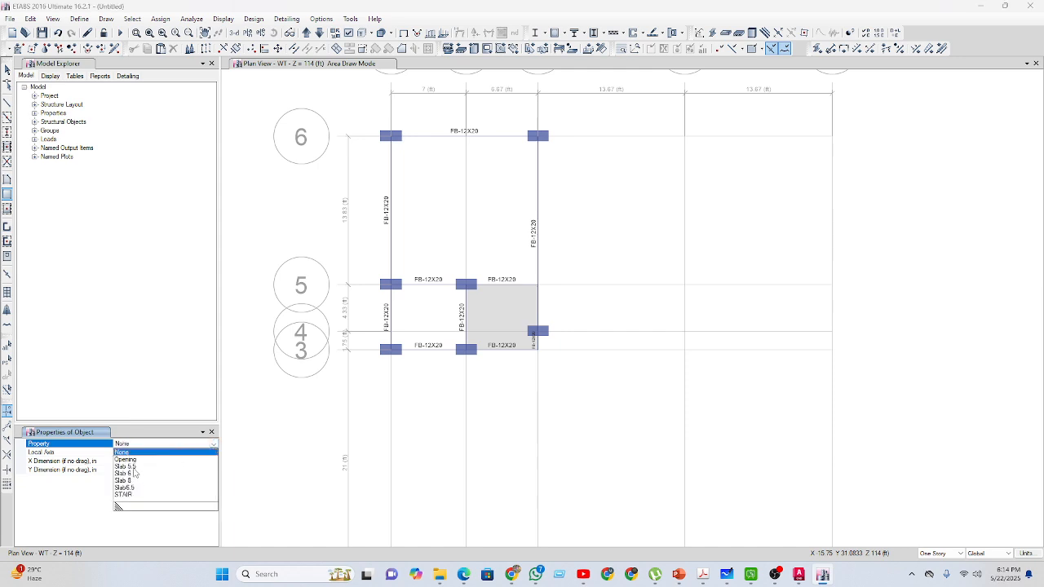
click(128, 467)
click(391, 136)
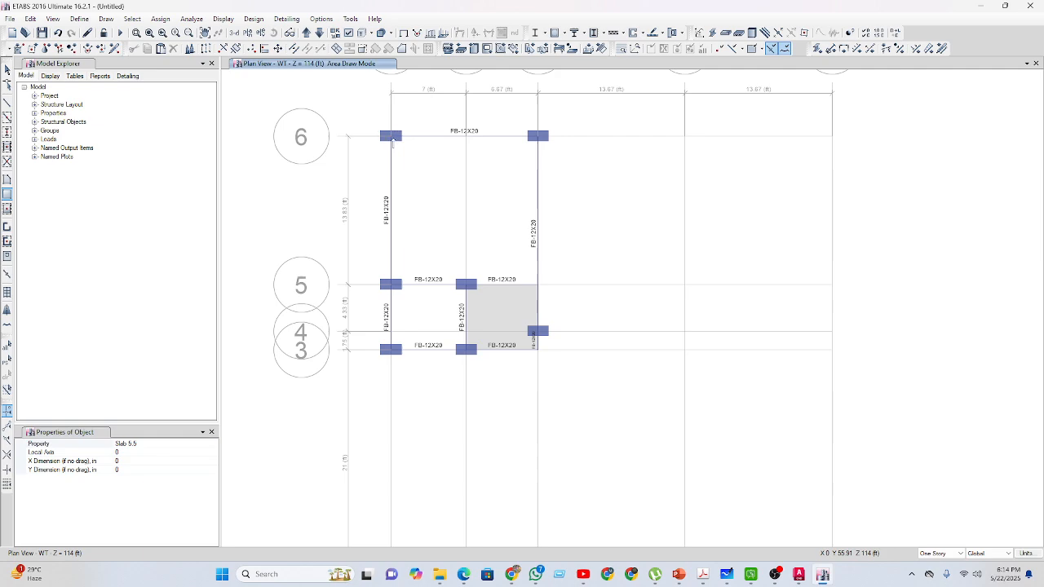
click(538, 285)
Cover the lift opening on the WT plan with a Slab 5.5 panel from grid point A-5 to B-3.
scroll(449, 260, down, 2)
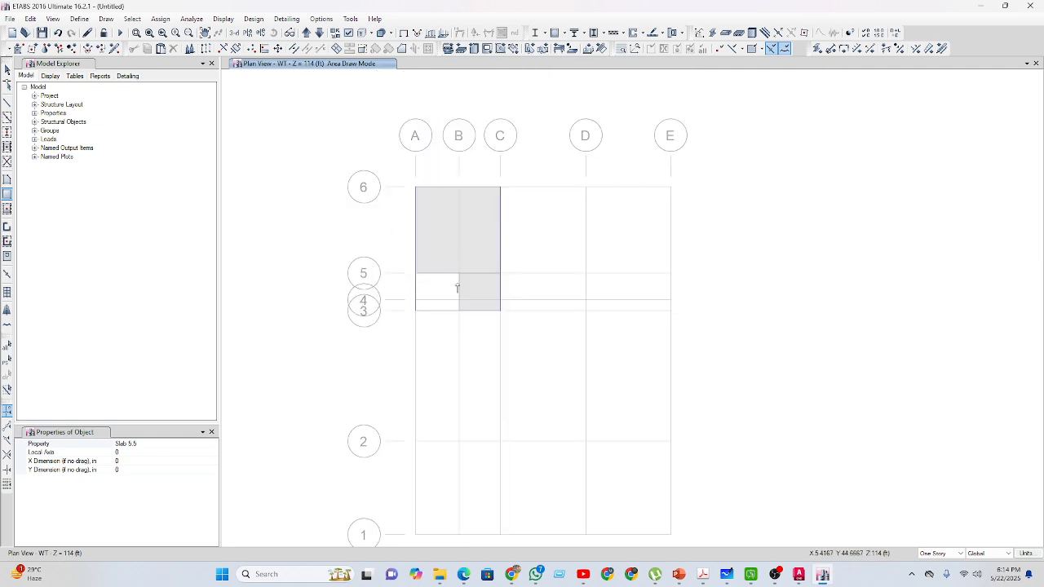
scroll(429, 274, up, 4)
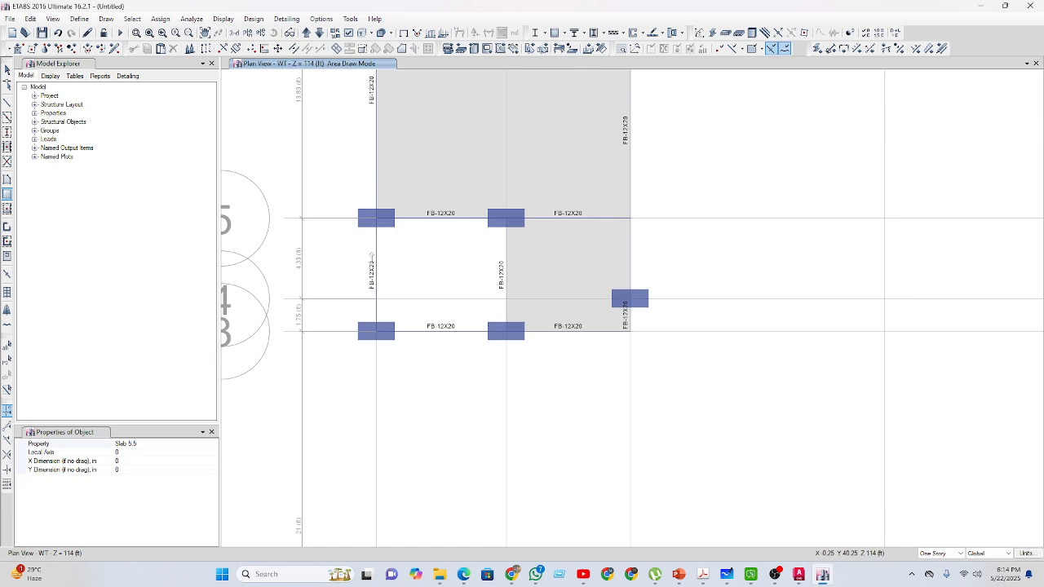
click(196, 444)
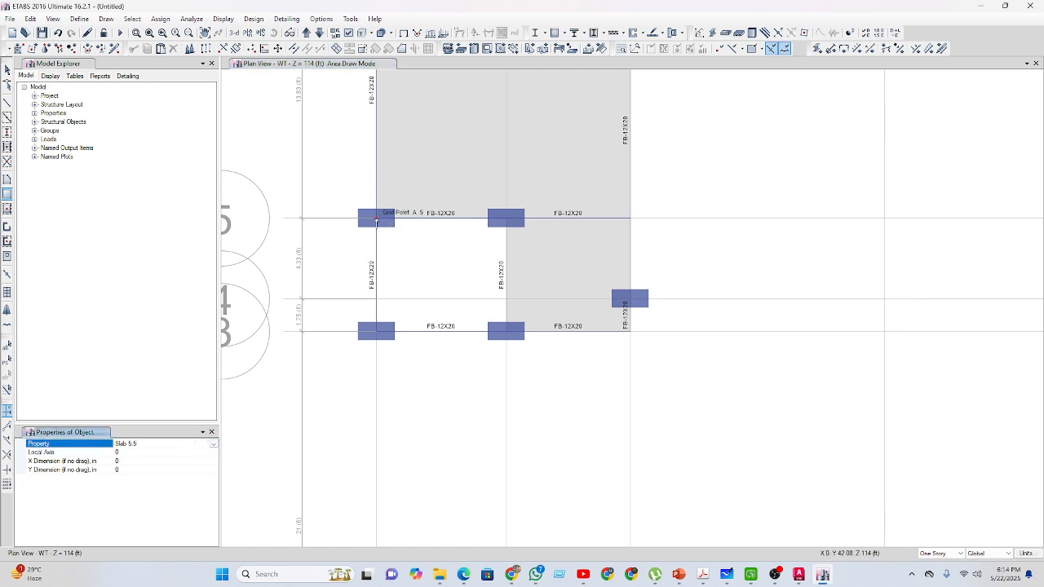
click(375, 218)
click(507, 332)
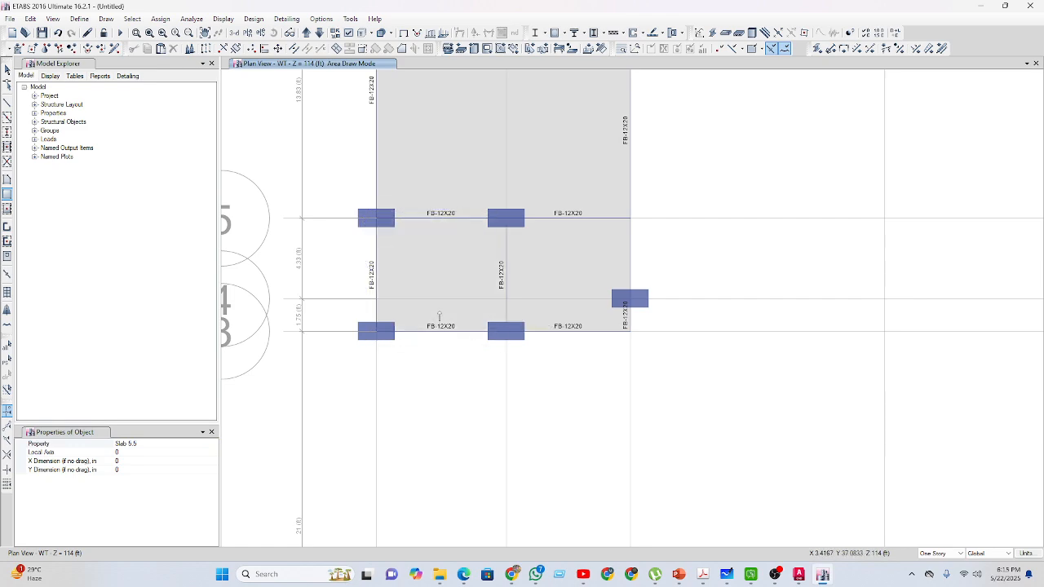
Go down to the PENT plan and cover the lift opening with a Slab 5.5 panel from grid point A-5 to B-3.
scroll(439, 317, down, 2)
click(319, 32)
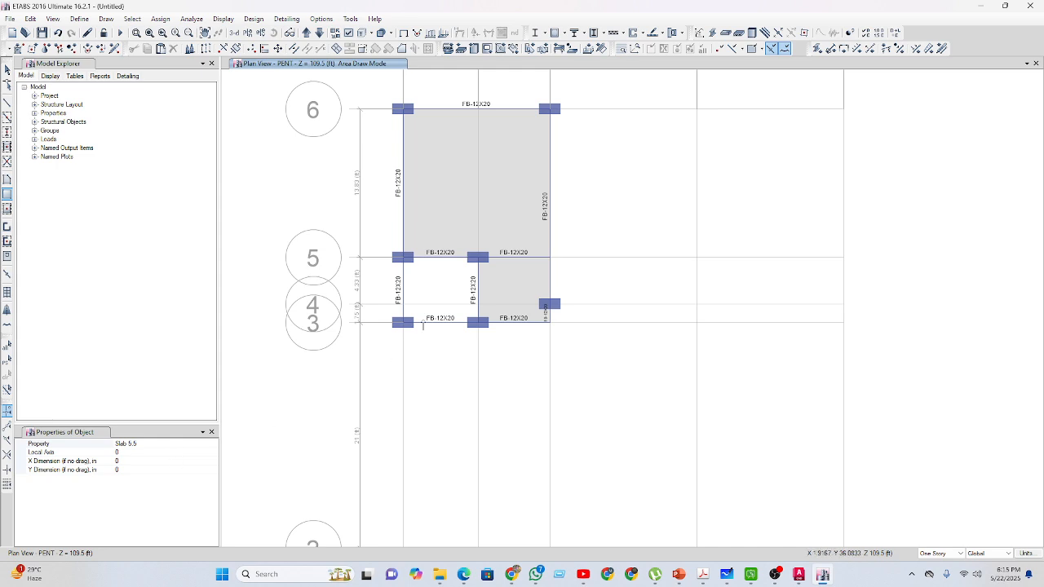
click(403, 258)
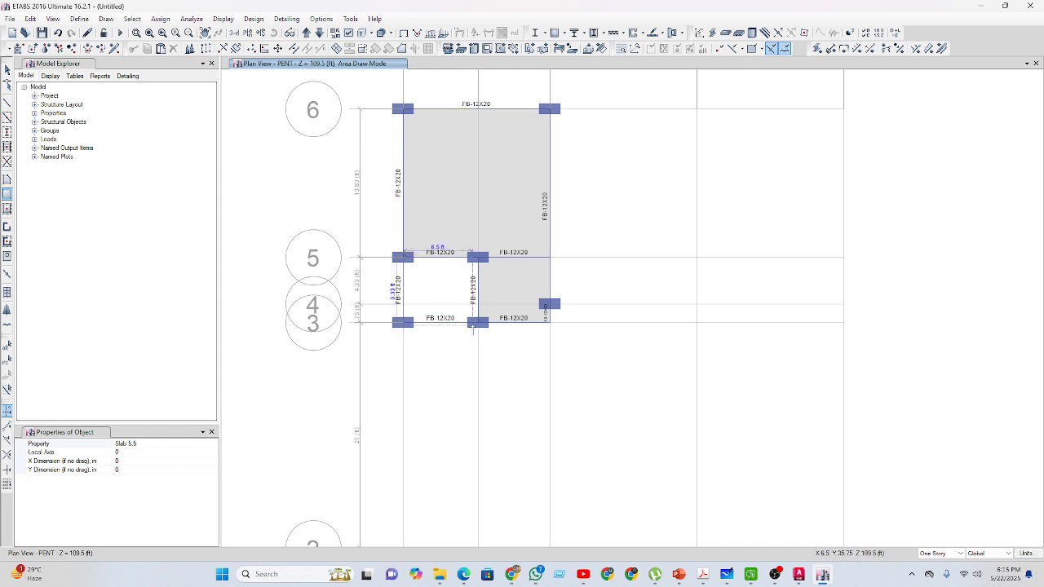
click(478, 323)
key(Escape)
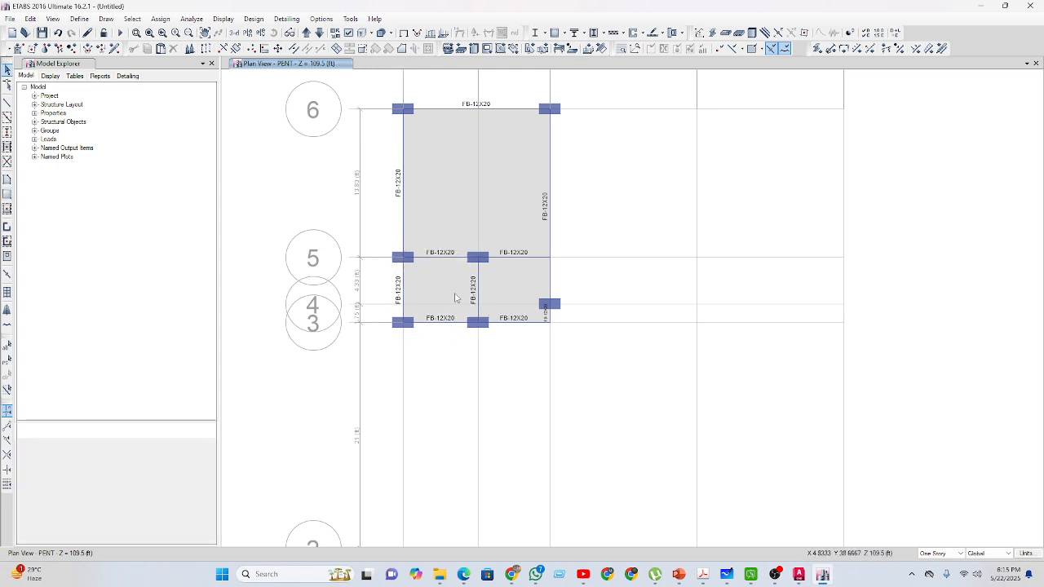
Assign the Slab 8 section to the panel over the lift opening on the PENT plan.
click(449, 49)
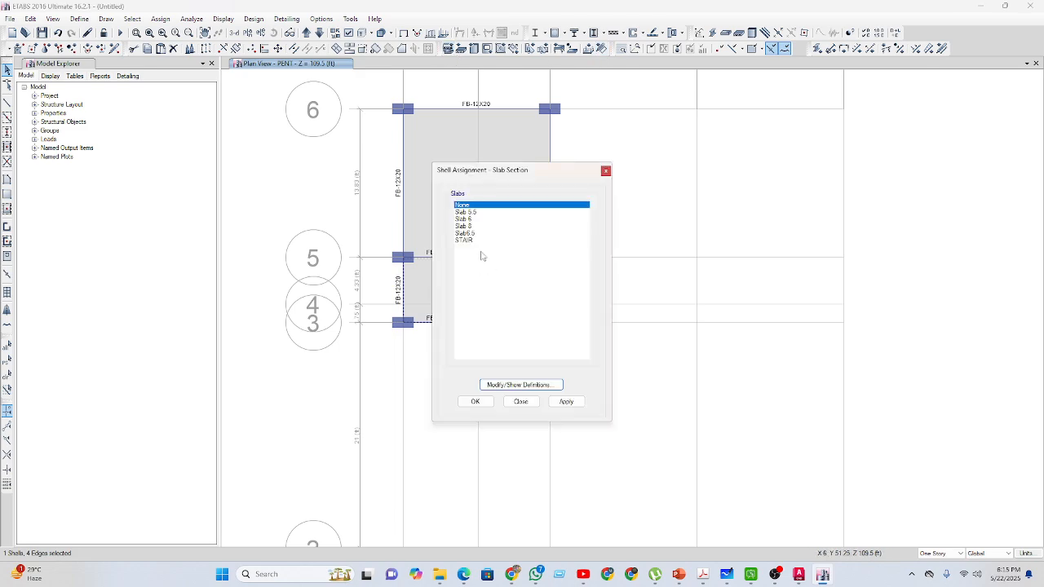
click(466, 226)
click(479, 401)
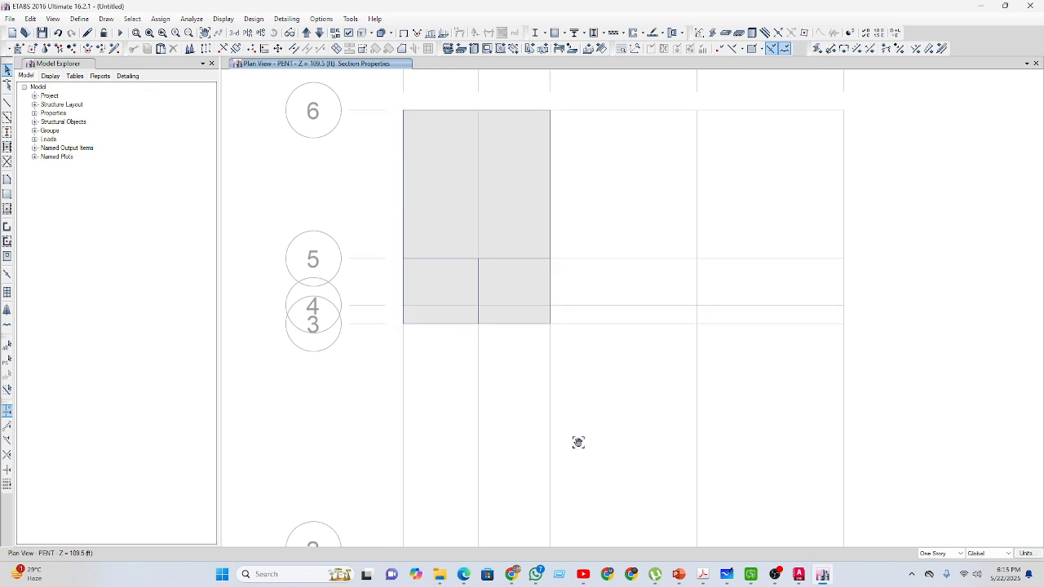
Go down to the ROOF plan and make edits apply to Similar Stories.
middle_drag(566, 384, 567, 396)
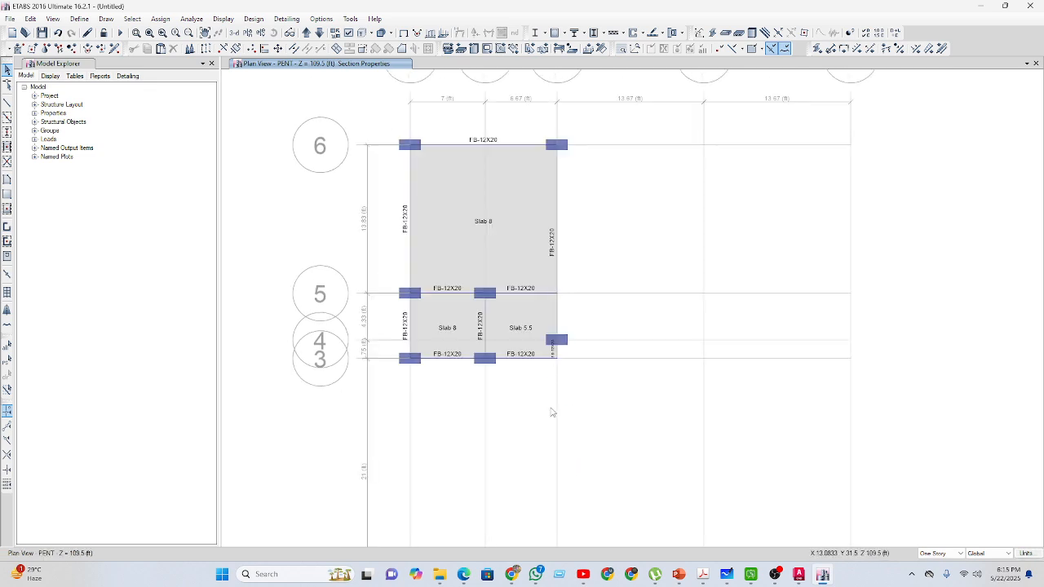
middle_drag(554, 345, 507, 319)
scroll(509, 316, down, 3)
middle_drag(525, 357, 531, 326)
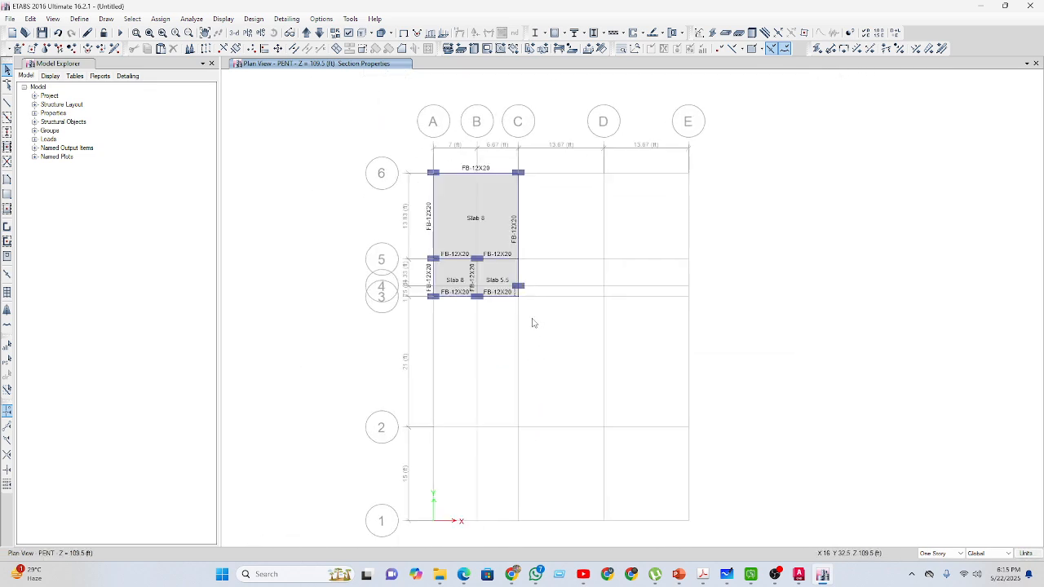
scroll(531, 323, down, 2)
click(319, 32)
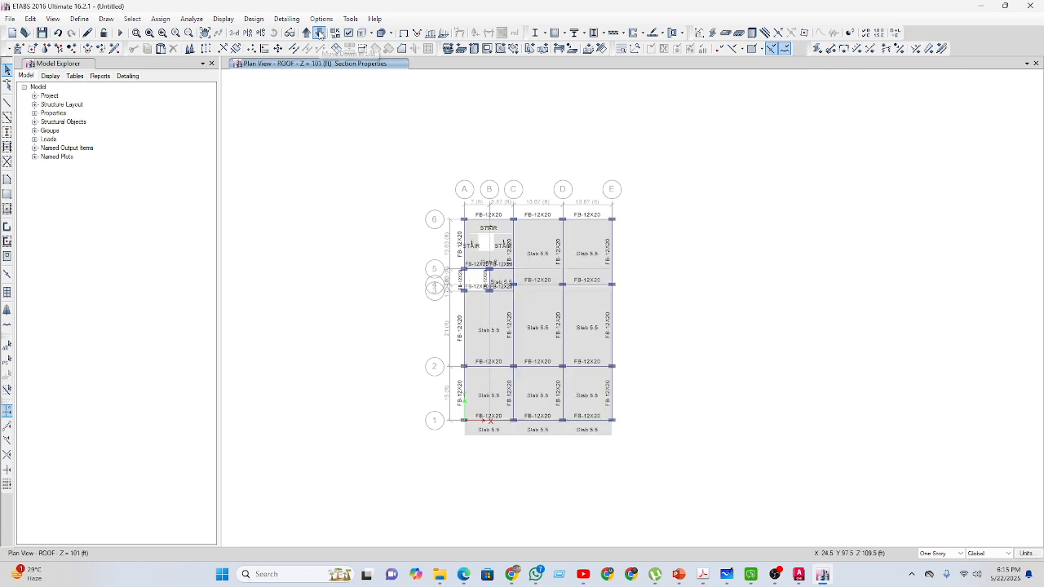
click(943, 555)
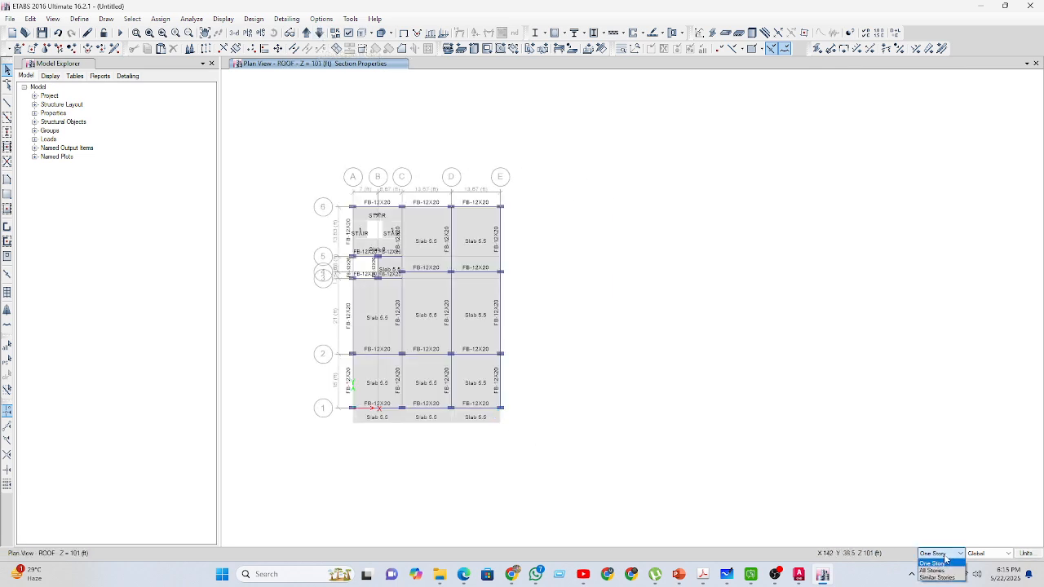
click(936, 577)
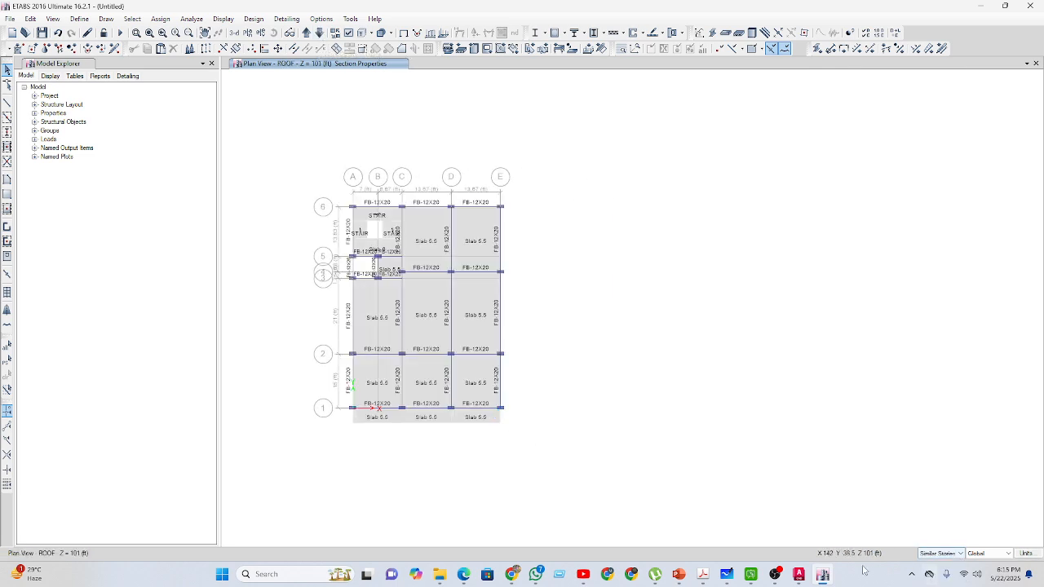
Switch to AutoCAD and examine the column shapes and orientations around the stair and lift on the typical floor plans.
click(800, 576)
scroll(505, 332, up, 5)
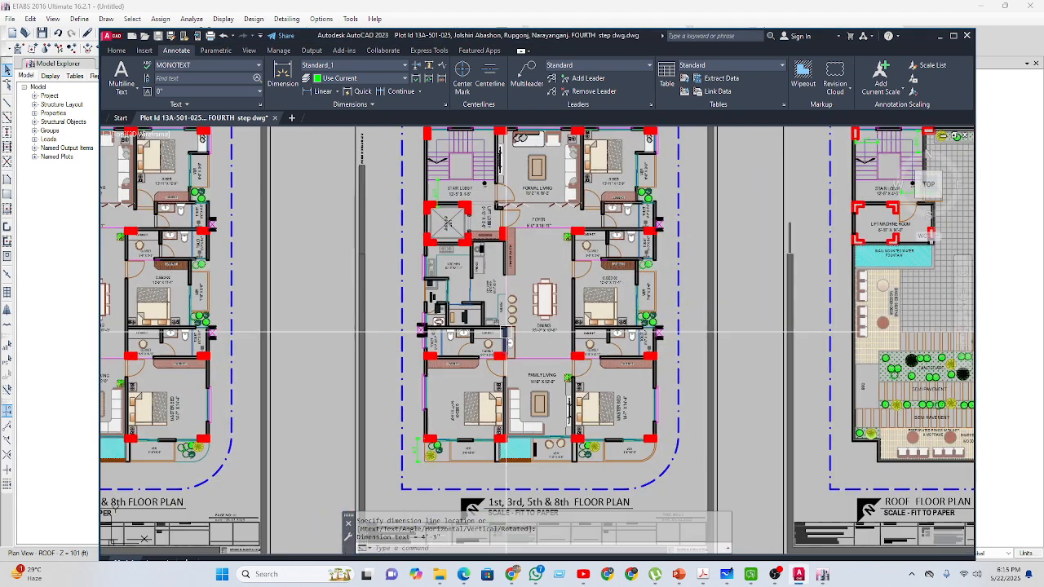
scroll(505, 332, down, 4)
scroll(551, 289, up, 4)
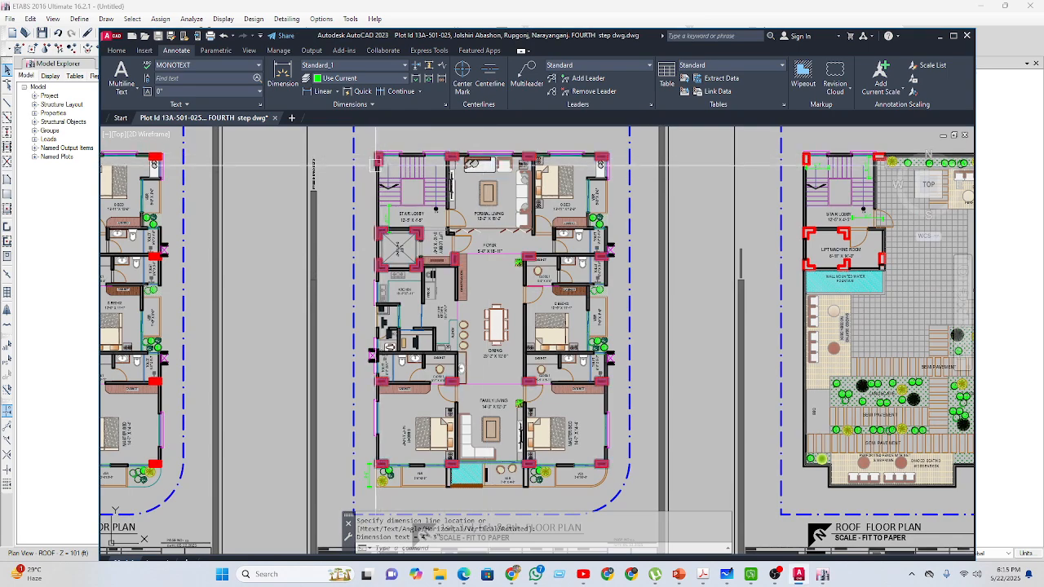
scroll(378, 162, down, 2)
scroll(628, 172, up, 4)
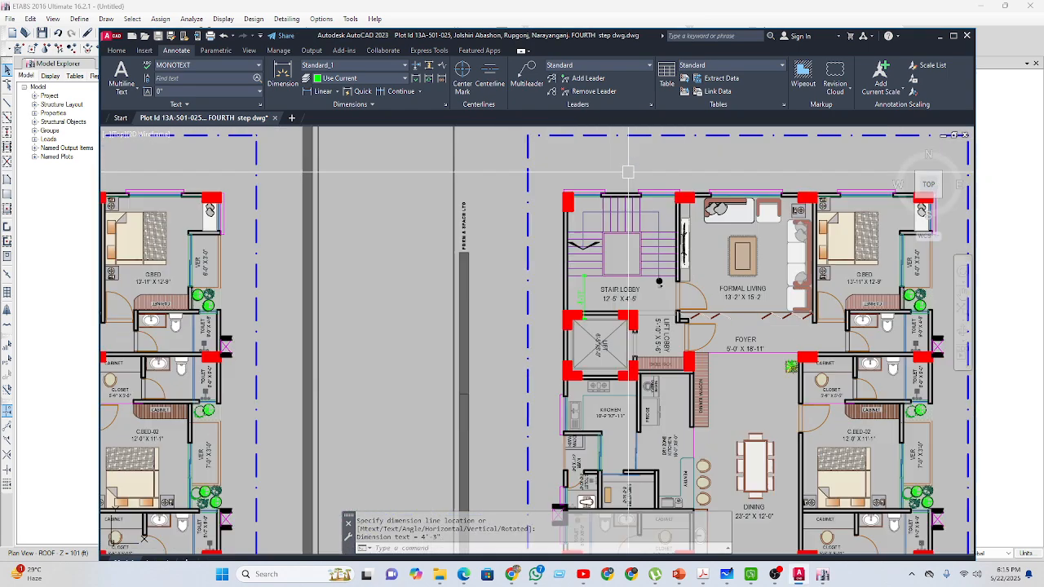
scroll(659, 212, down, 4)
middle_drag(388, 252, 707, 256)
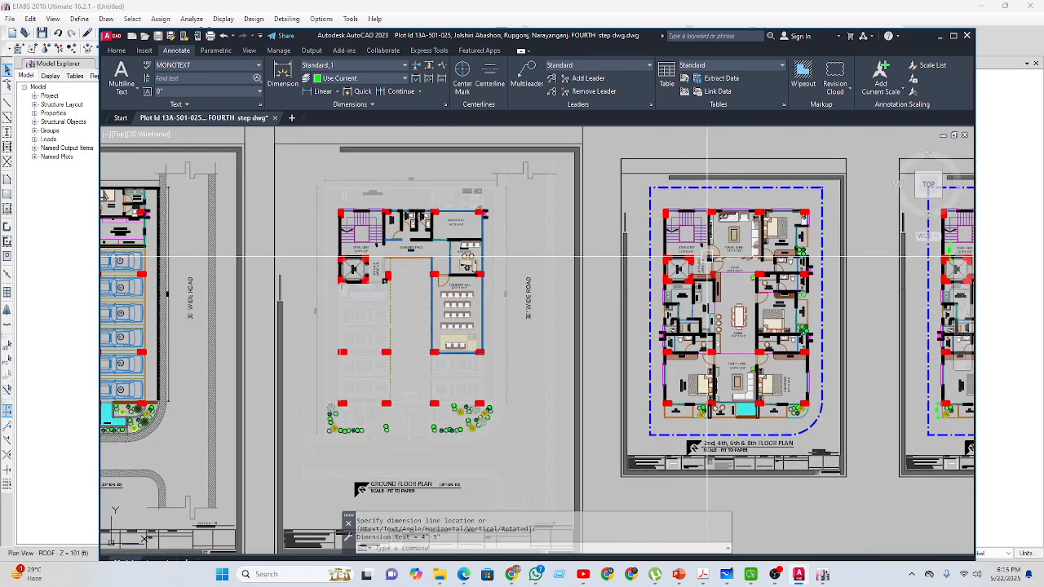
scroll(703, 245, up, 4)
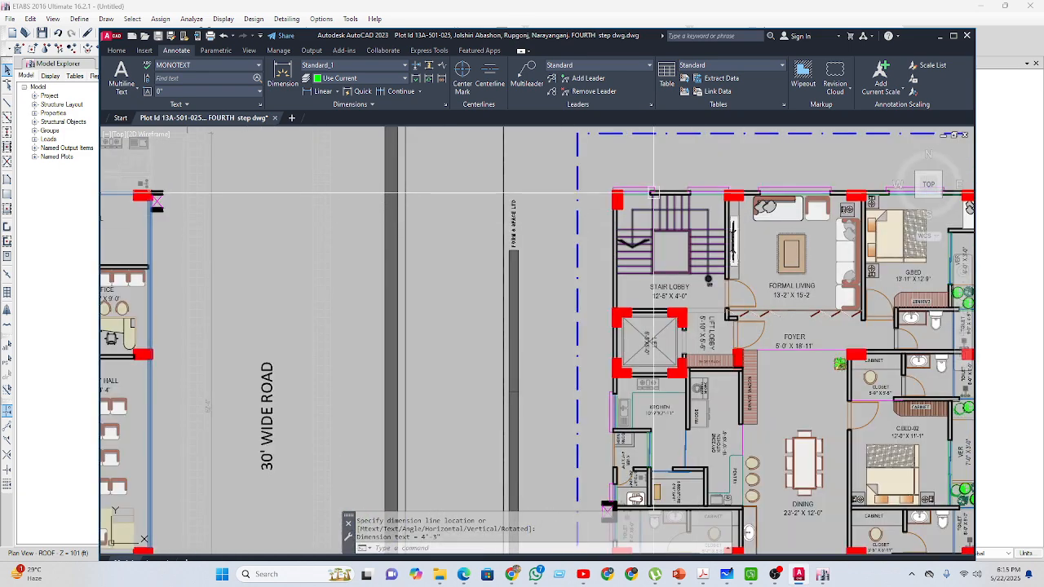
scroll(610, 234, down, 5)
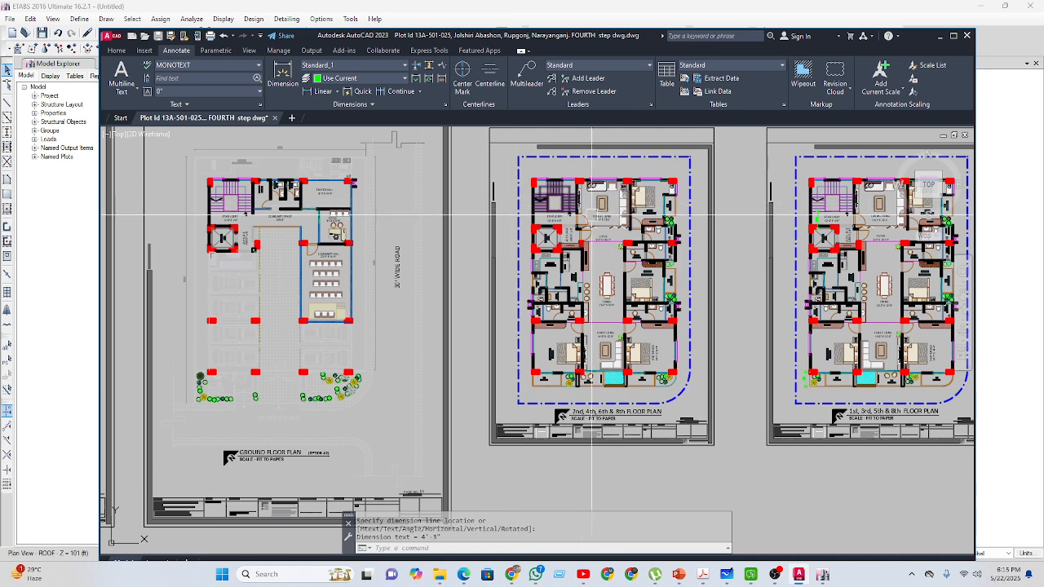
scroll(539, 183, up, 3)
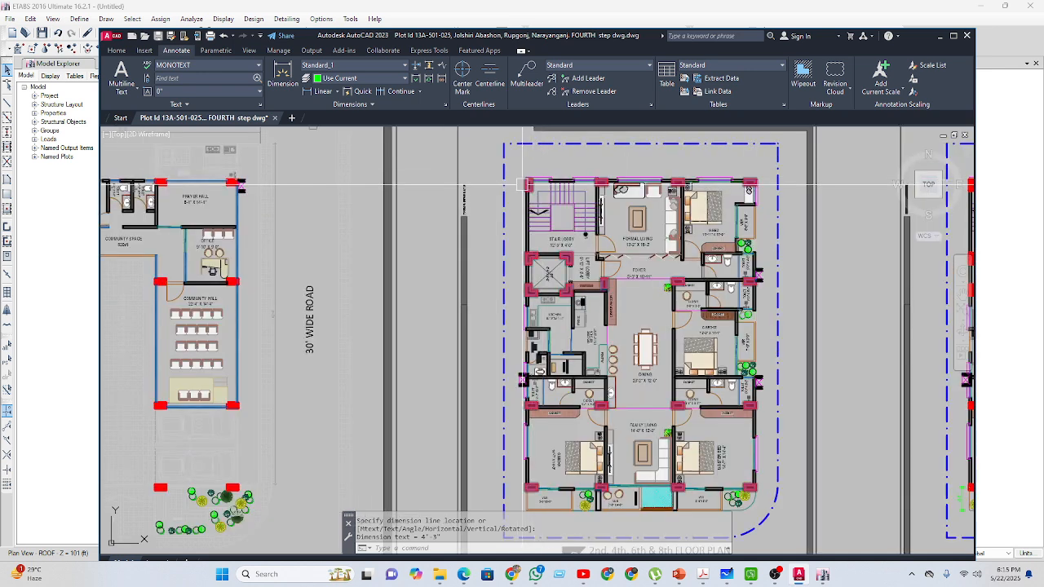
scroll(530, 185, up, 3)
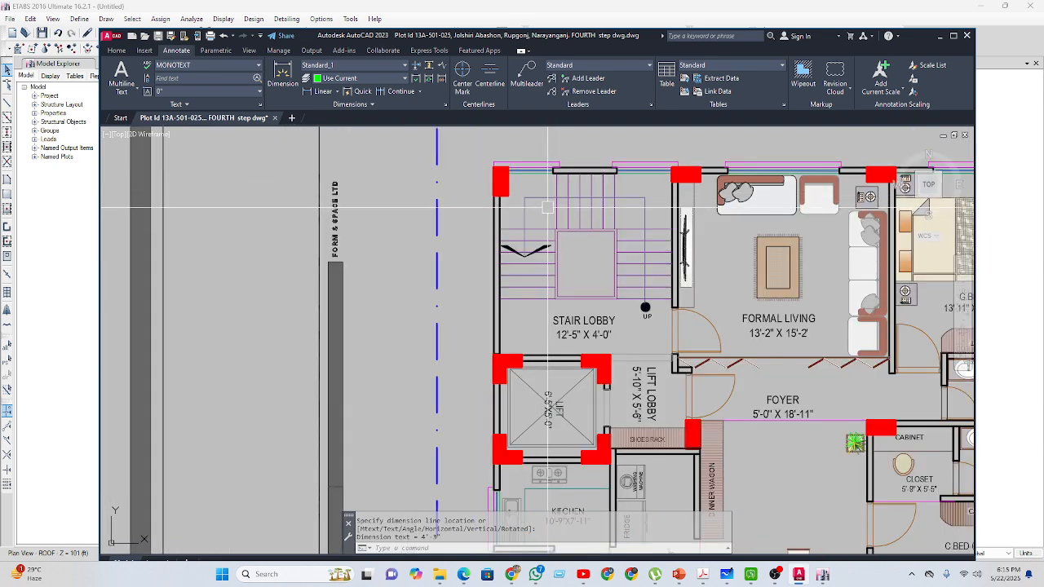
scroll(612, 257, down, 5)
middle_drag(612, 257, 561, 192)
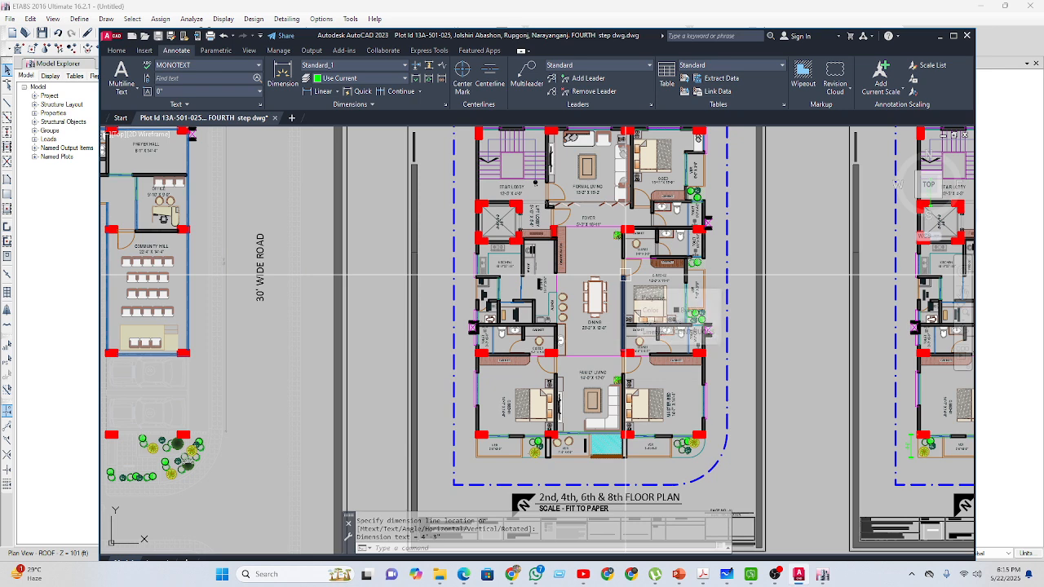
middle_drag(462, 376, 431, 468)
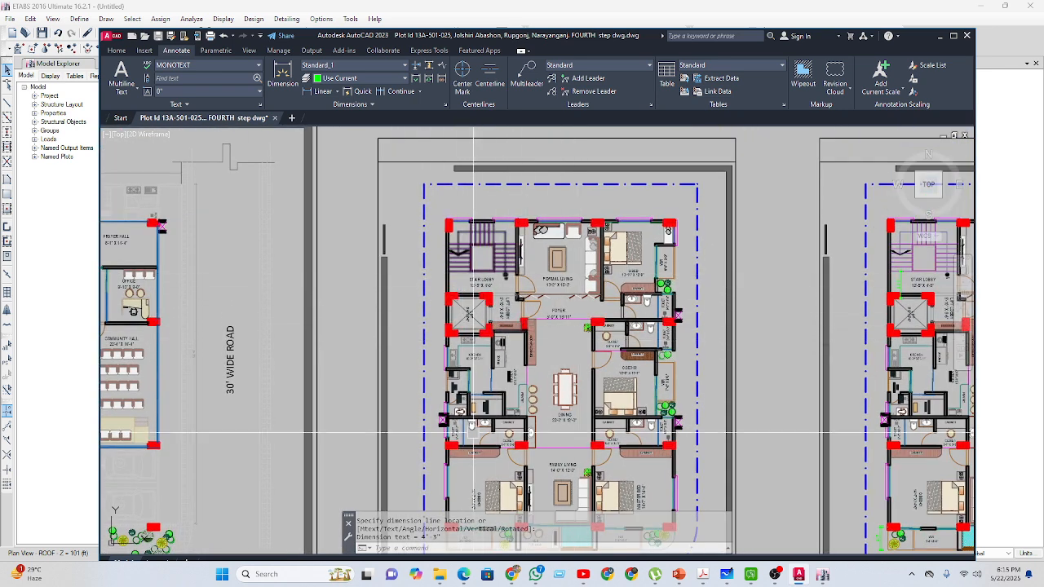
Return to ETABS and set the local axis angle of the column at grid point C-4 to 90 degrees.
click(823, 574)
middle_drag(421, 326, 412, 306)
scroll(385, 251, up, 6)
scroll(385, 251, up, 1)
drag(357, 156, 469, 251)
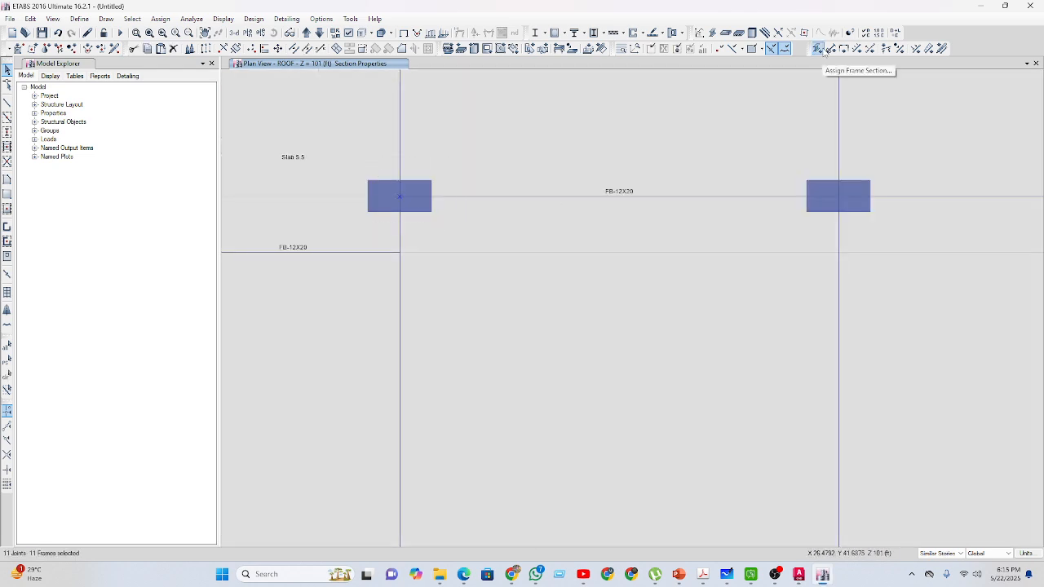
click(871, 49)
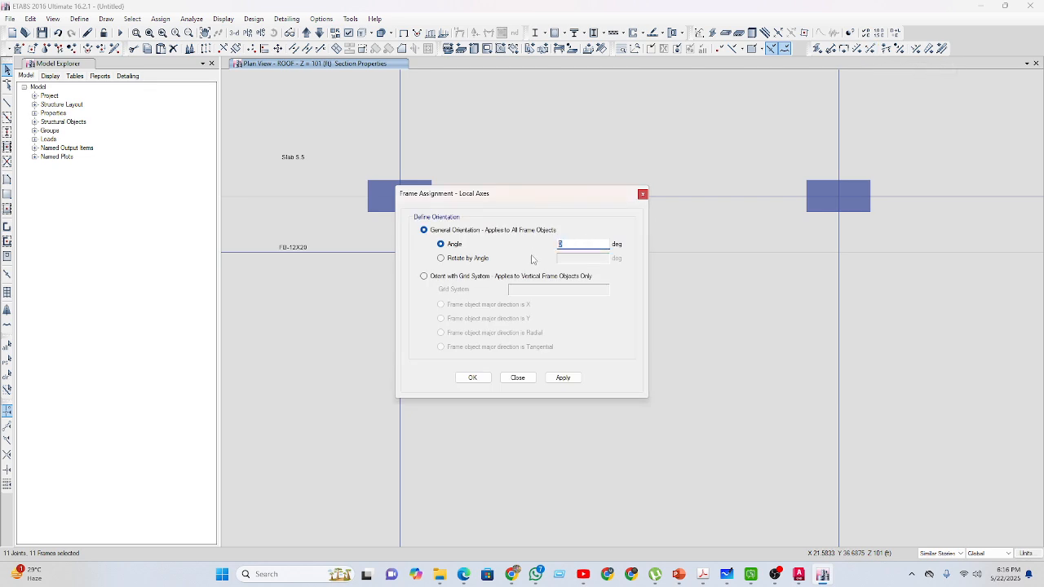
click(472, 378)
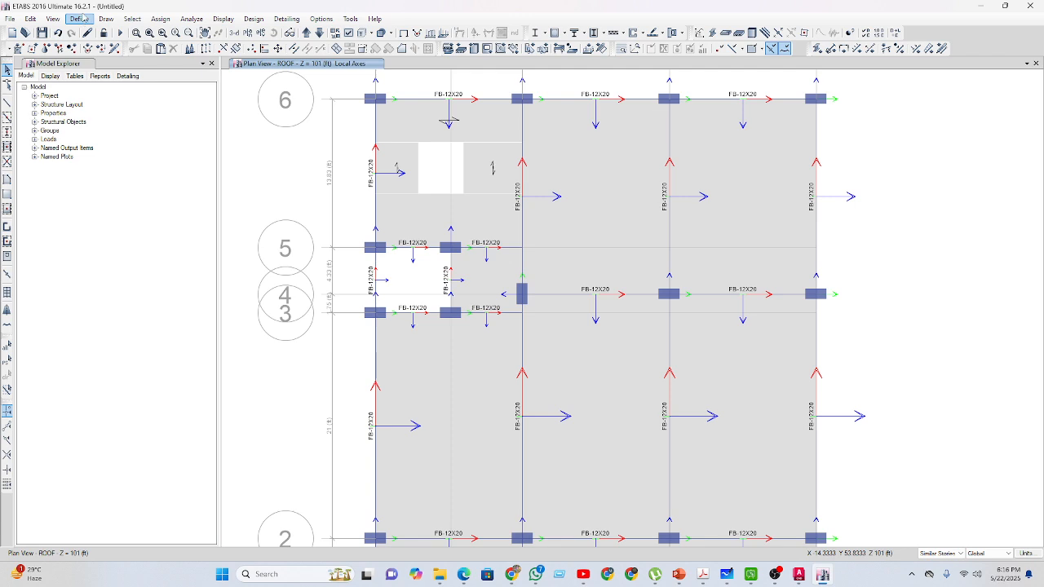
Check the defined frame sections for the L-shaped column L2C10X20X24X10, leaving the definitions as they are.
click(84, 21)
mouse_move(89, 53)
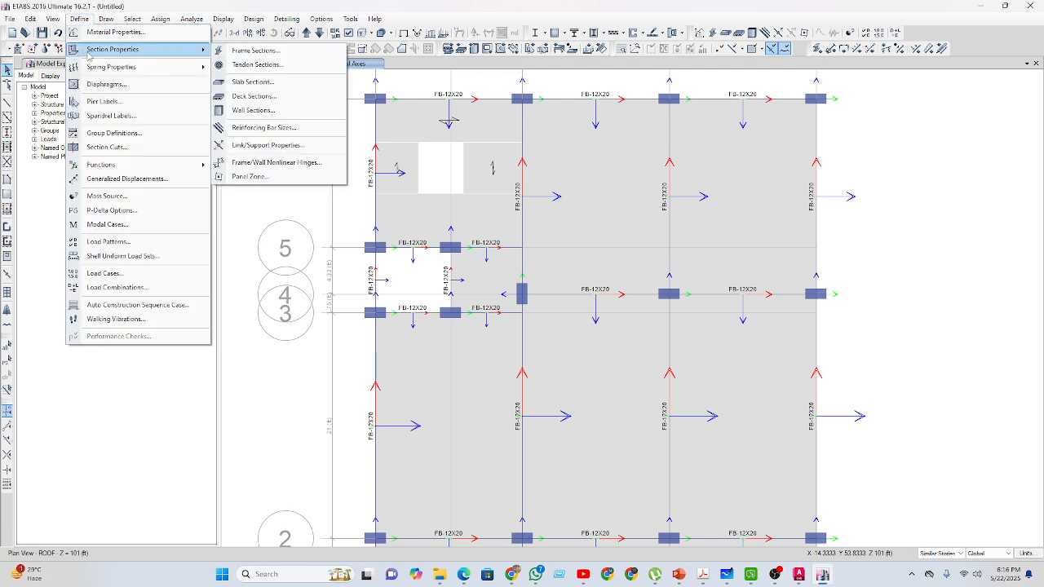
click(255, 51)
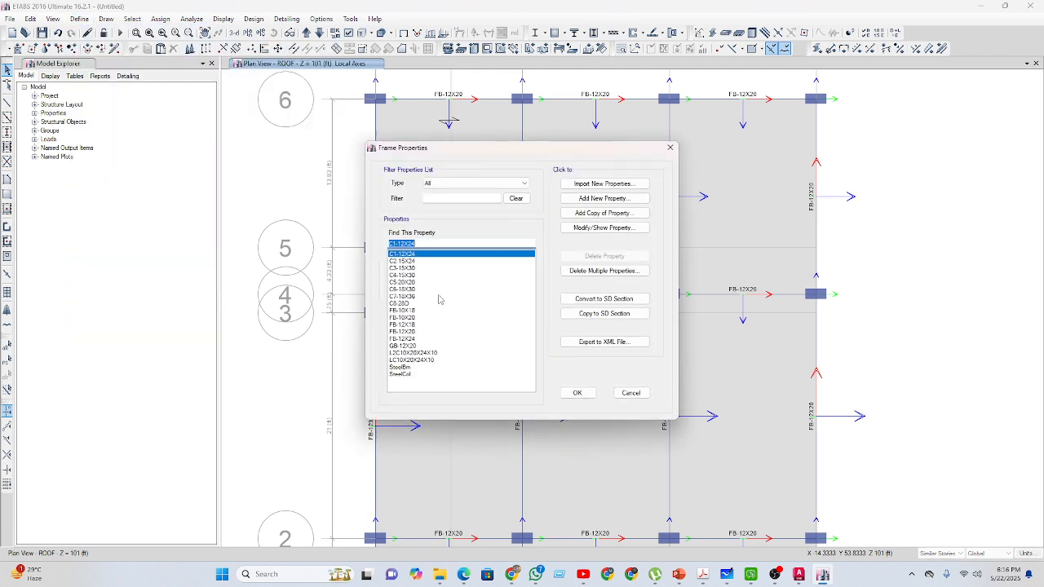
click(428, 353)
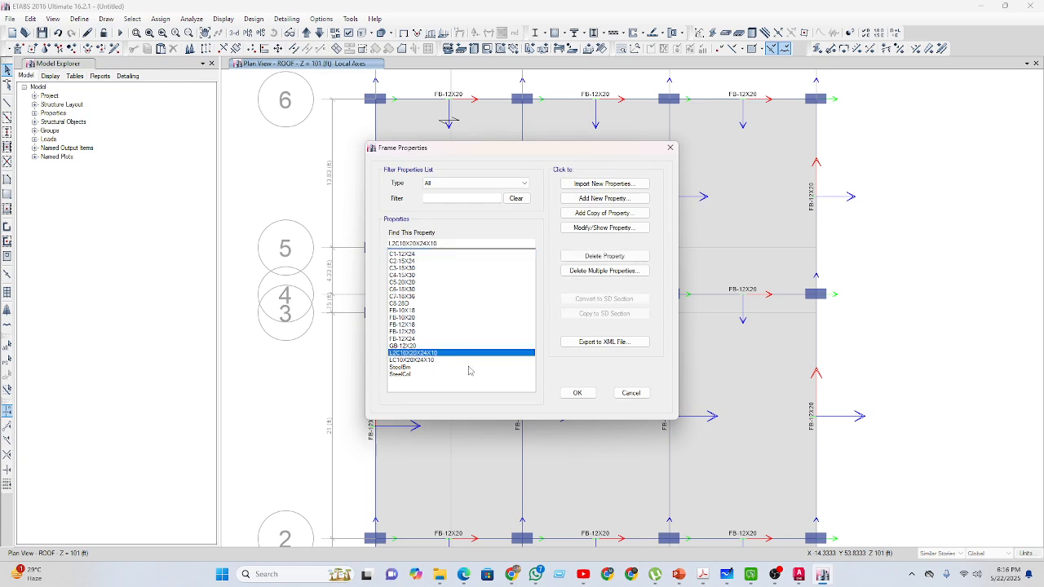
click(628, 395)
Assign the L2C10X20X24X10 section to the four lift columns at grid points A-5, B-5, A-3 and B-3.
drag(360, 236, 396, 267)
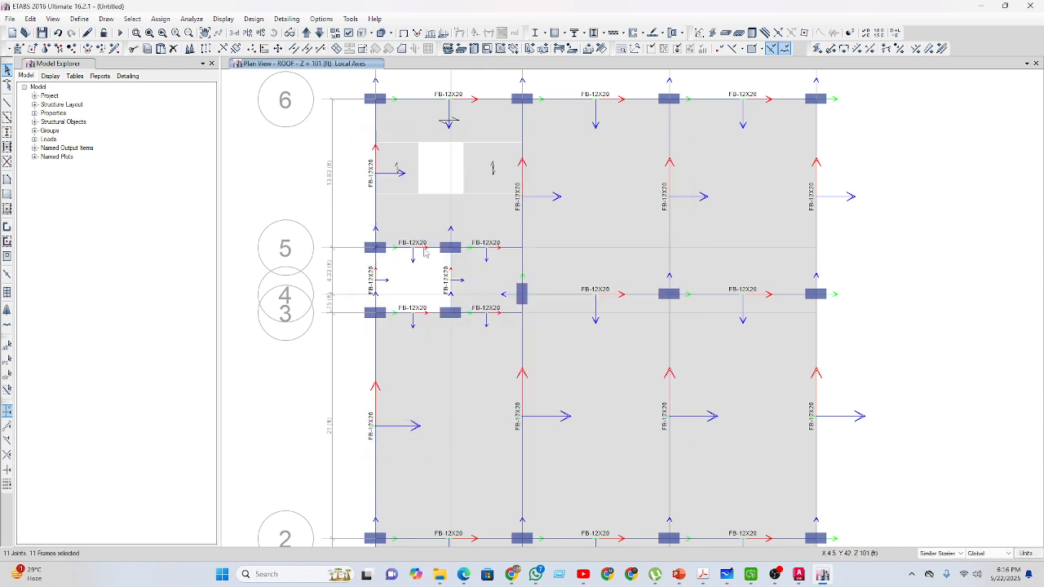
drag(422, 228, 482, 265)
drag(472, 341, 474, 341)
drag(348, 300, 401, 342)
click(817, 47)
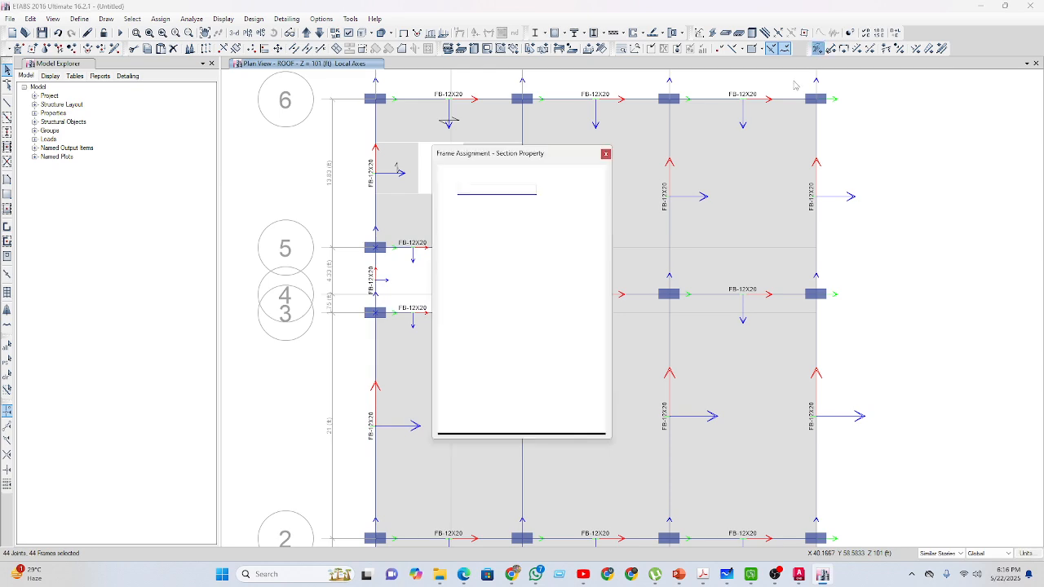
click(489, 321)
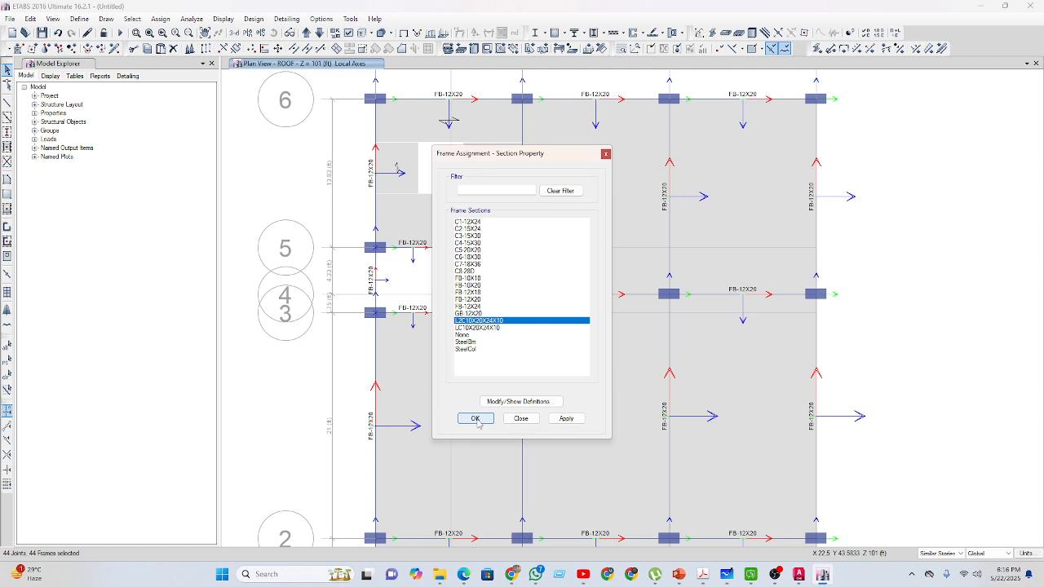
click(493, 328)
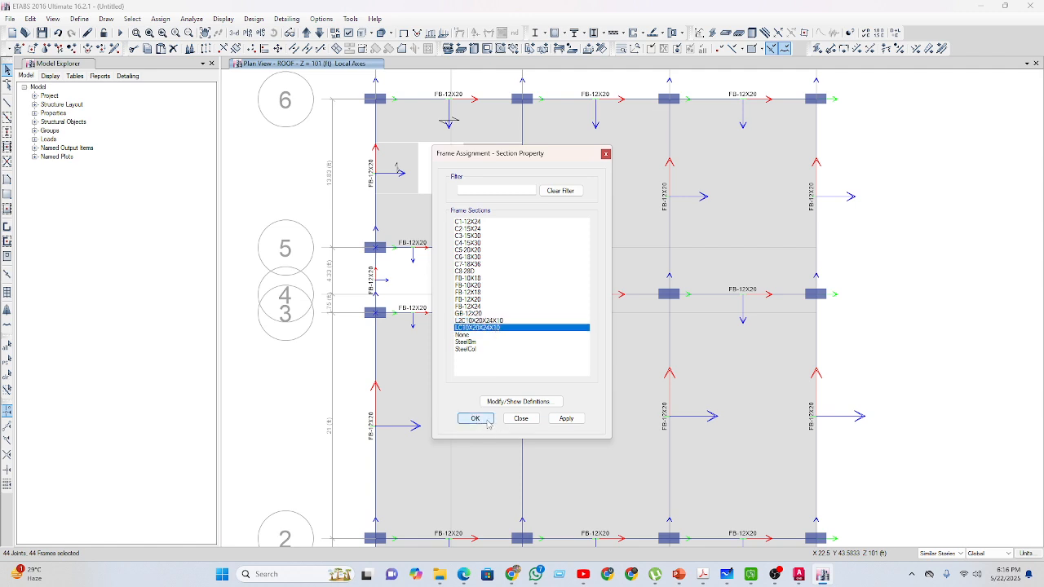
click(495, 320)
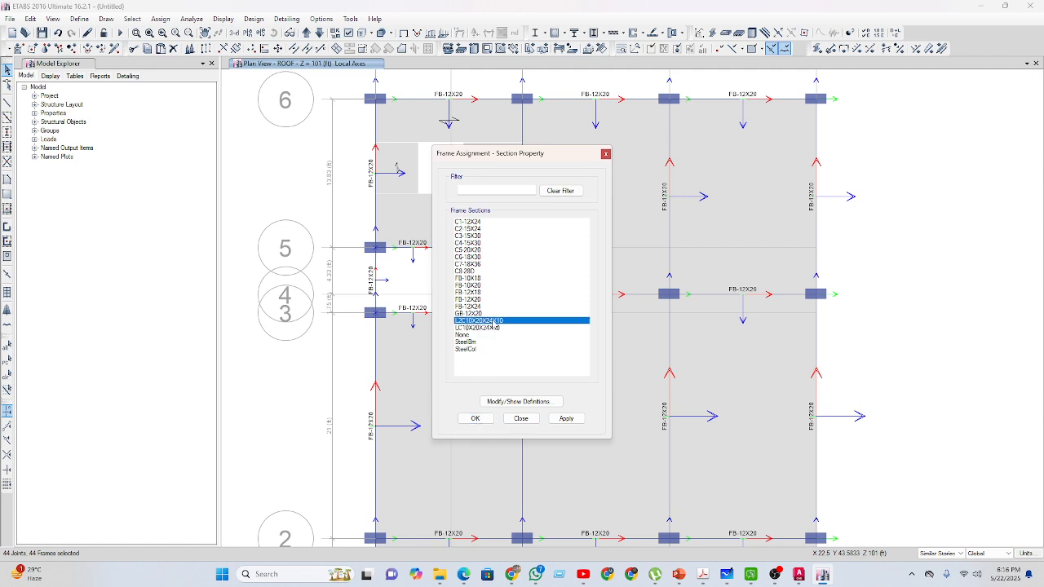
click(474, 419)
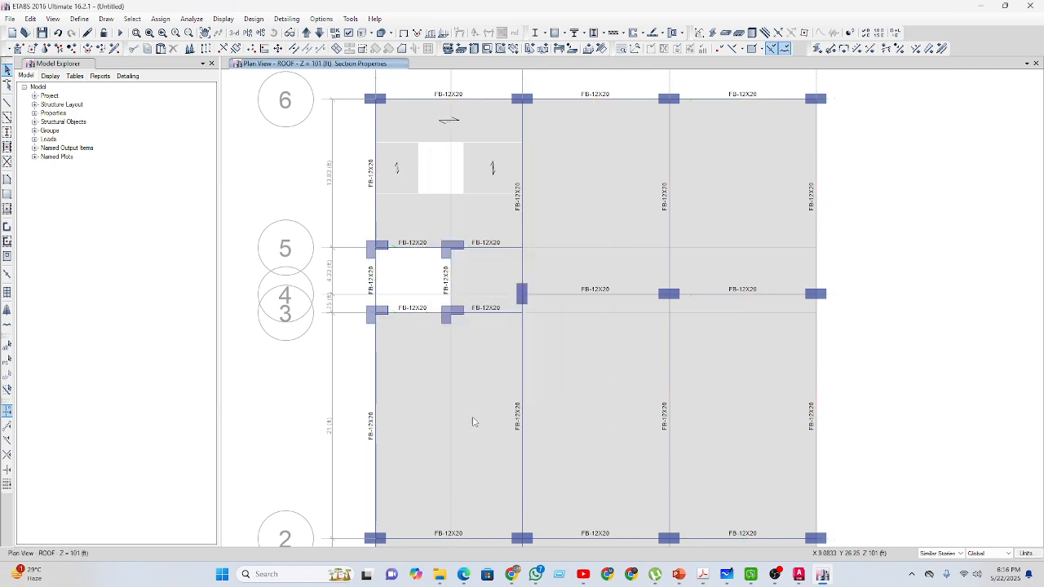
Set the local axis angle of the L-shaped lift columns at grid points A-3, B-3 and B-5 to 90 degrees.
scroll(410, 351, up, 1)
scroll(410, 351, up, 1)
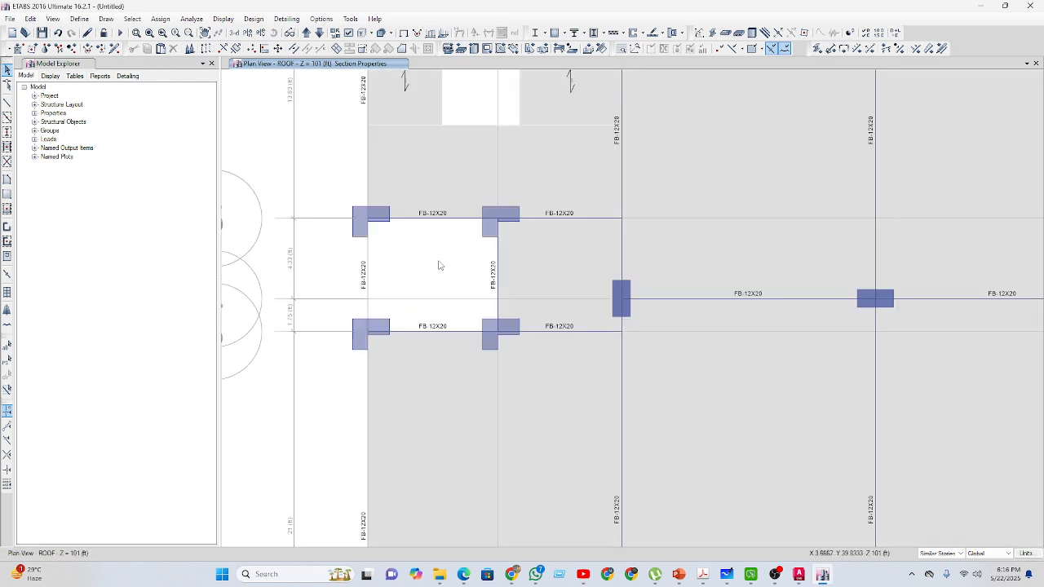
drag(331, 303, 420, 382)
drag(452, 303, 534, 389)
drag(459, 169, 547, 263)
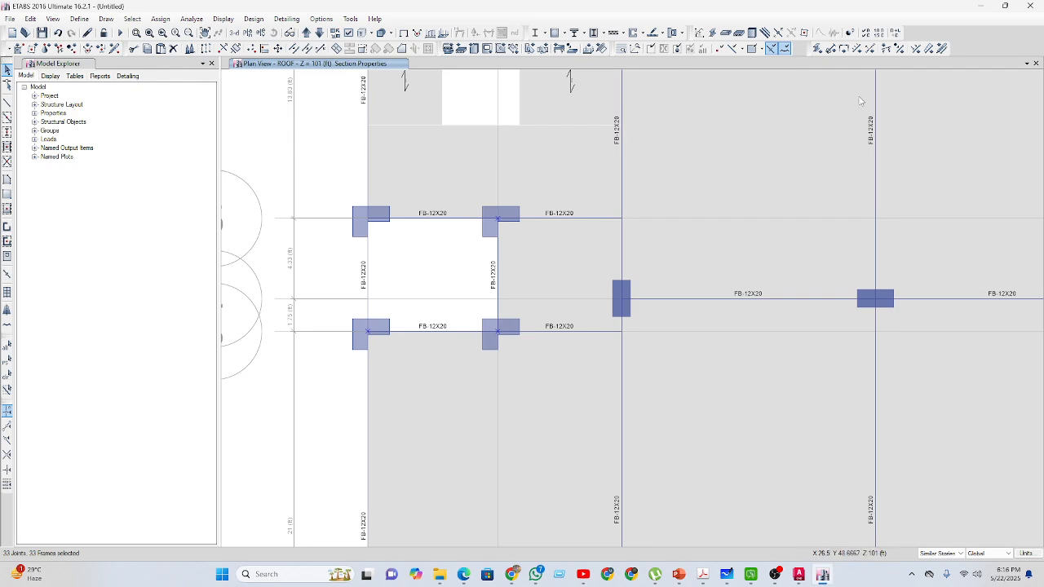
click(870, 49)
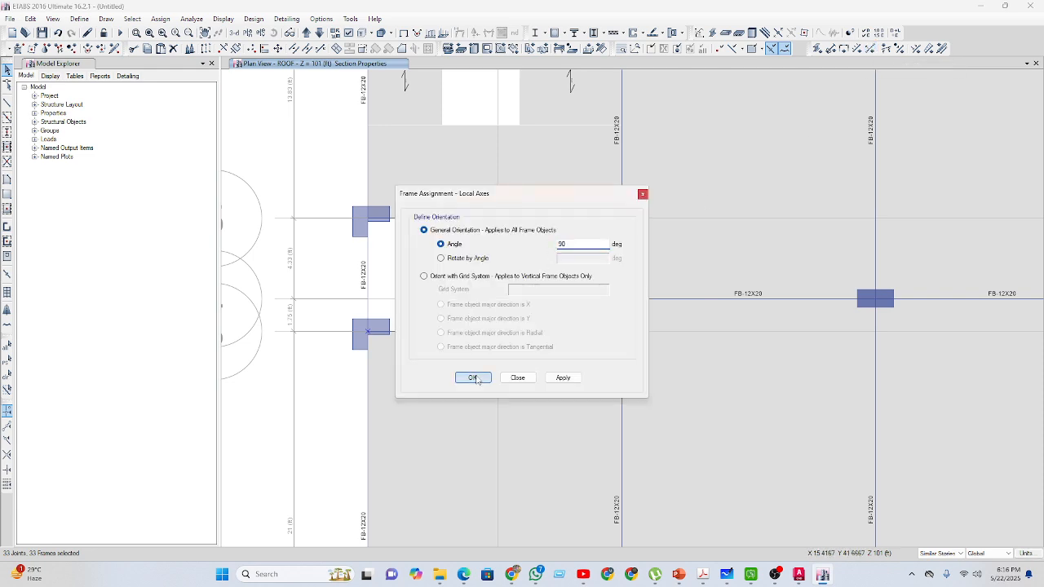
click(473, 377)
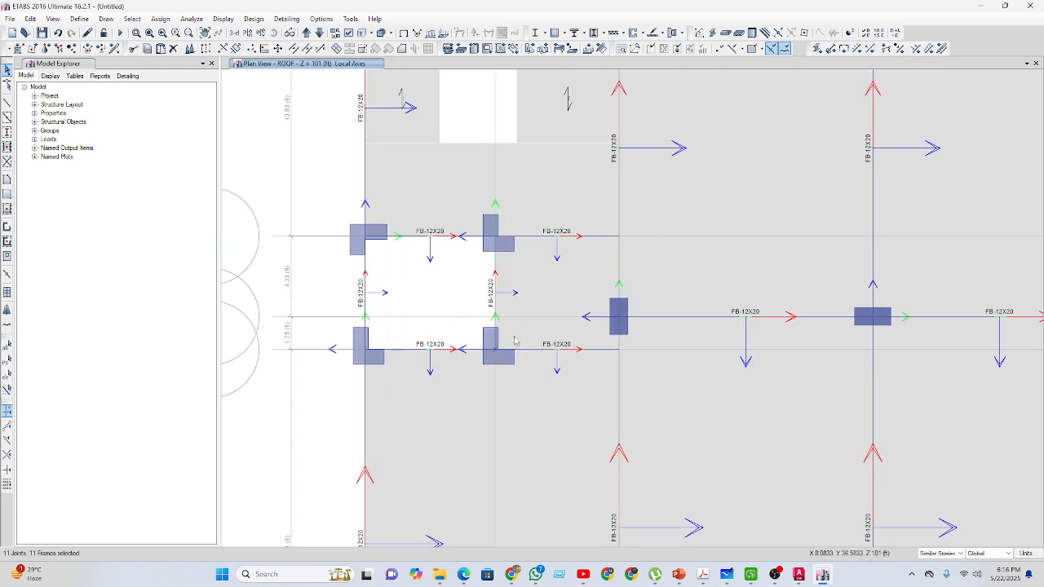
Set the local axis angle of the lift columns at grid points B-3 and B-5 to 180 degrees.
drag(477, 215, 526, 266)
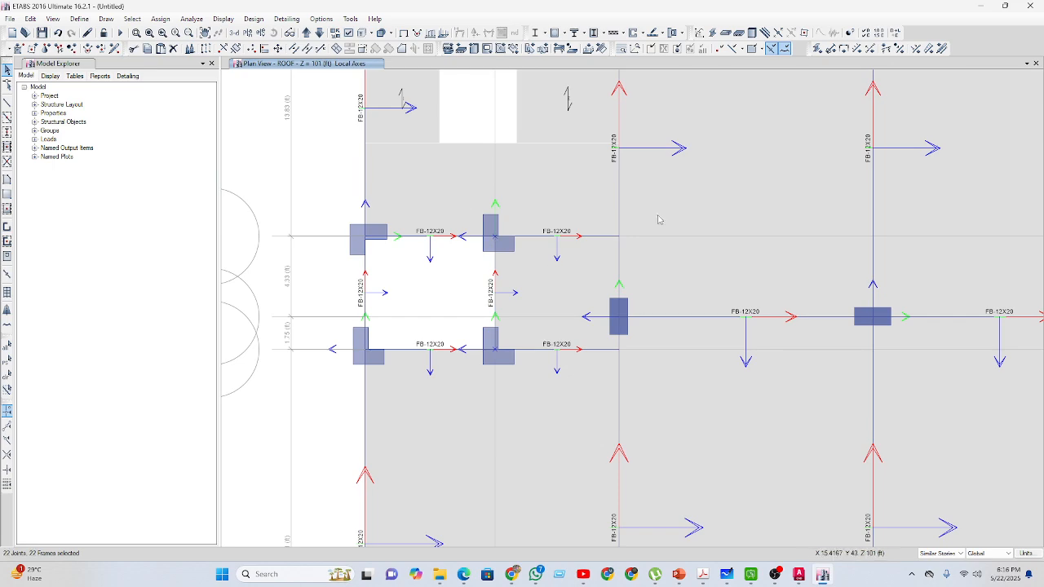
click(871, 49)
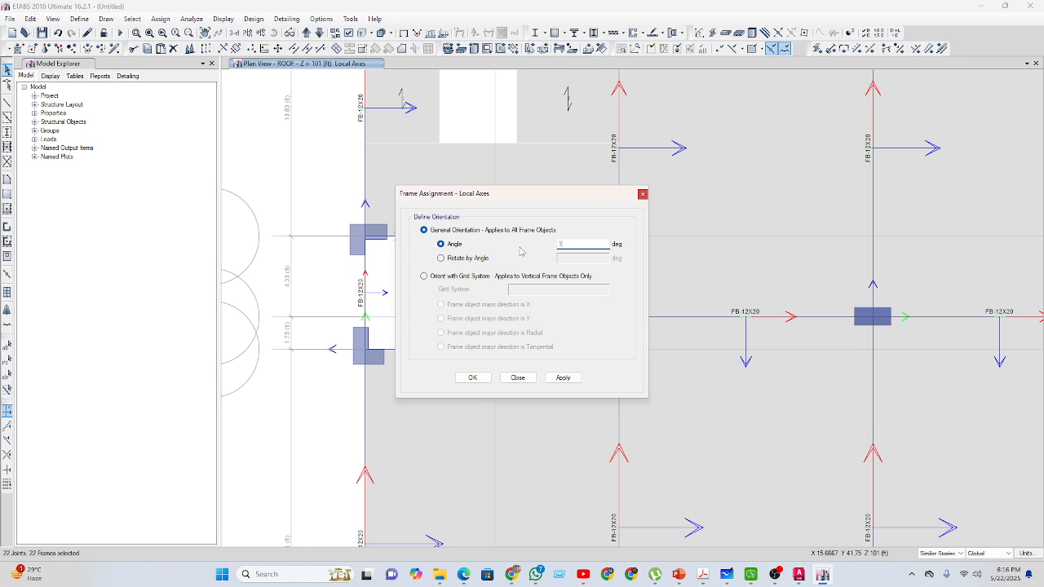
click(473, 377)
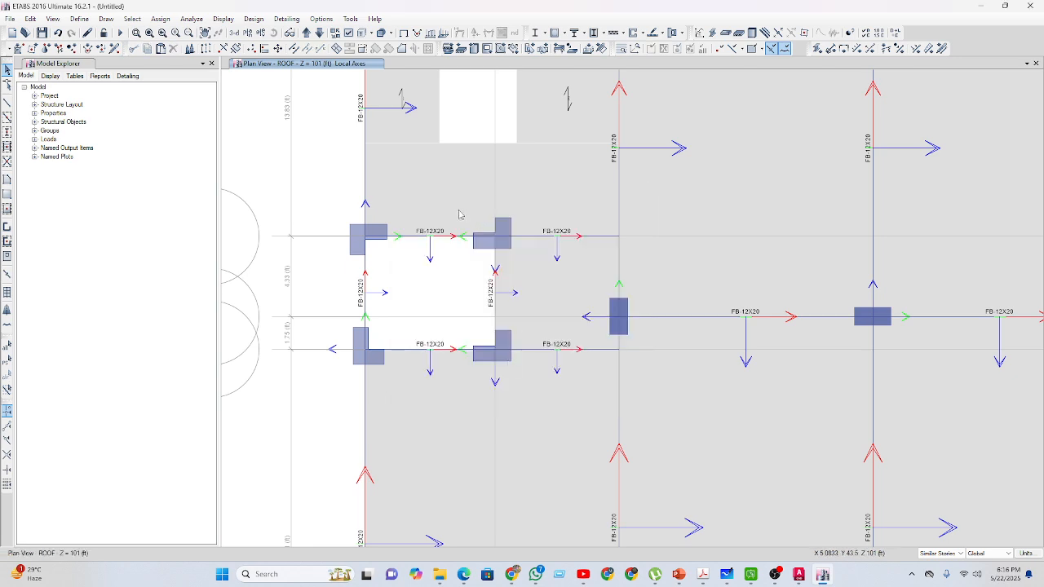
Set the local axis angle of the lift column at grid point B-5 to 270 degrees.
drag(461, 212, 533, 263)
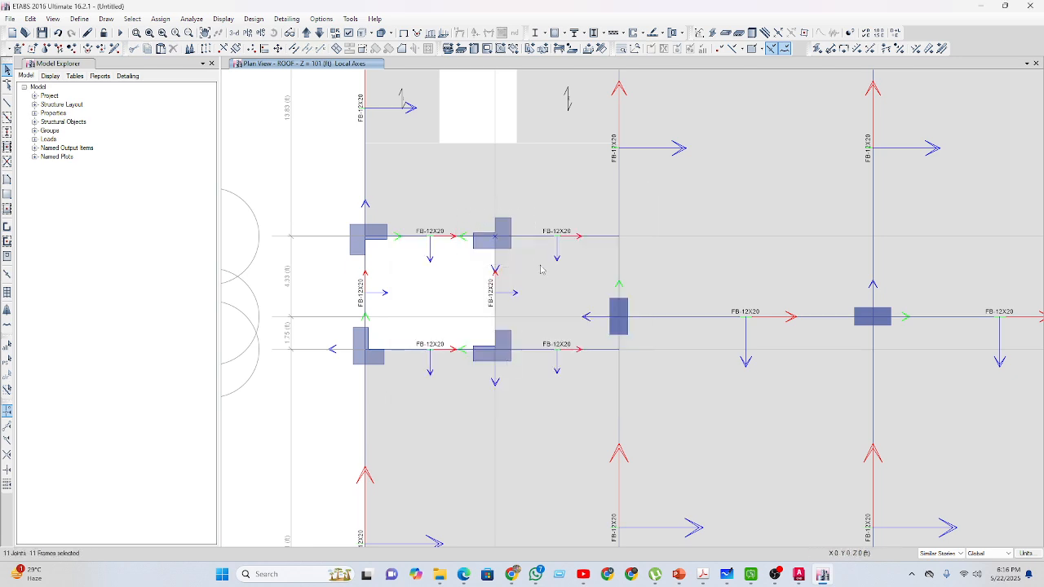
click(868, 49)
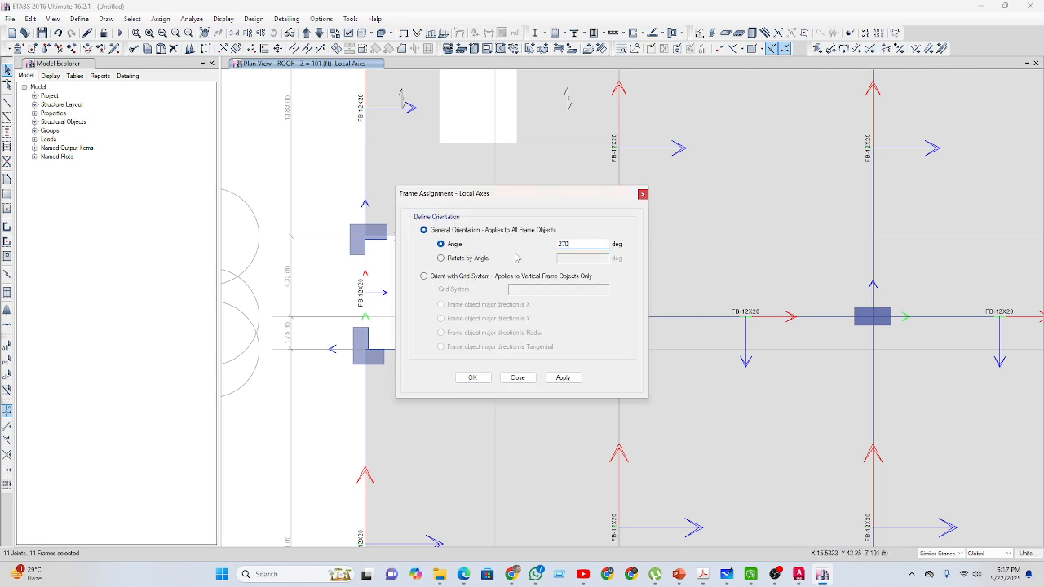
click(473, 378)
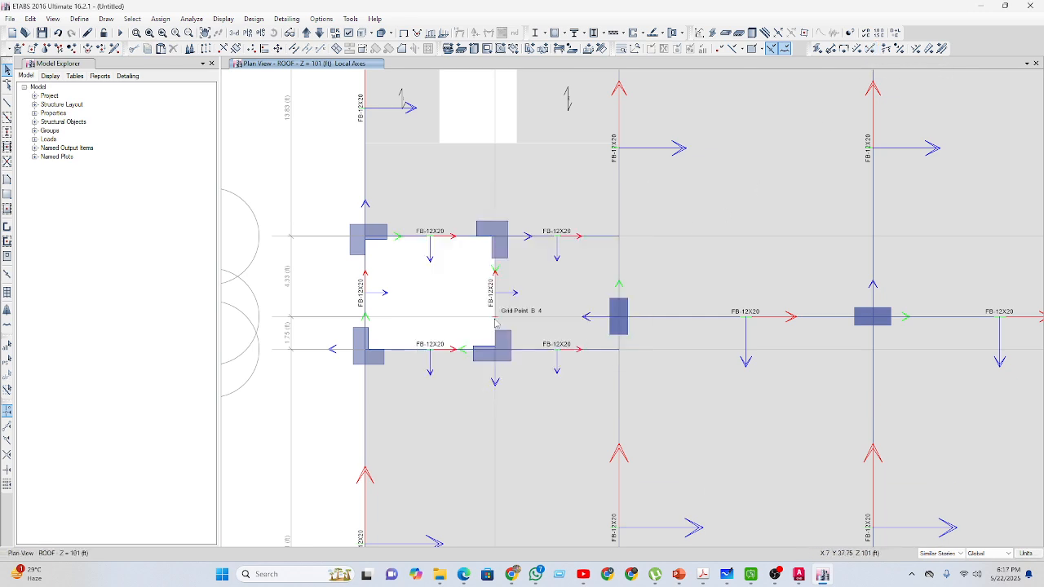
Open the LC10X20X24X10 frame section definition in Section Designer for editing.
middle_drag(331, 185, 366, 182)
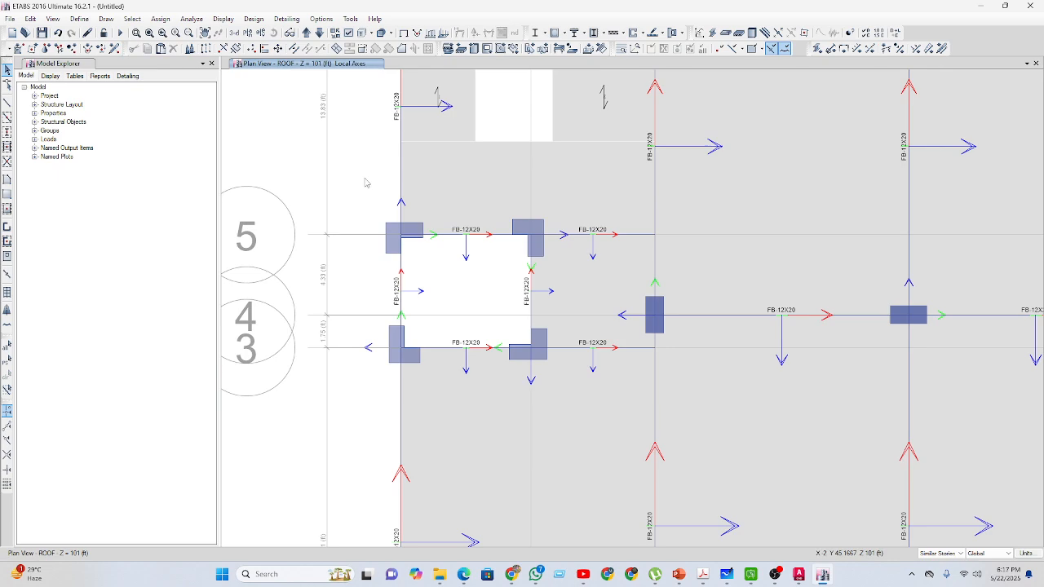
click(79, 18)
mouse_move(94, 55)
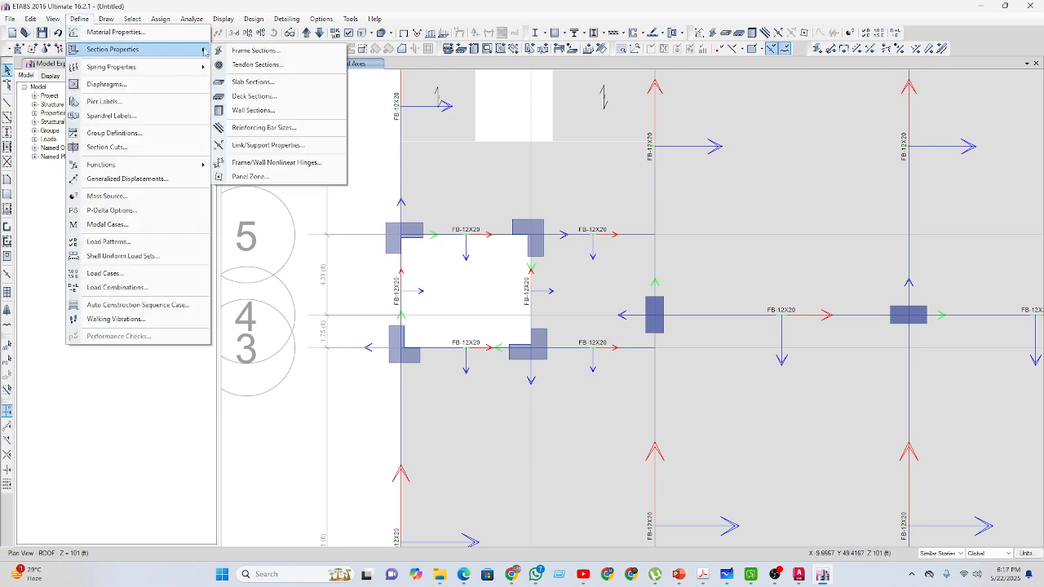
click(248, 51)
click(412, 360)
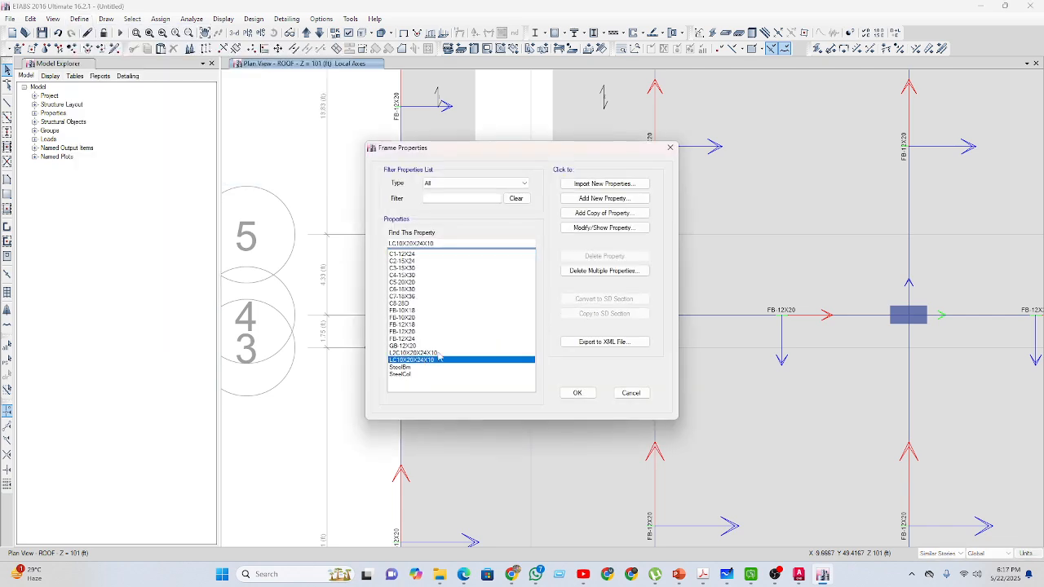
click(604, 227)
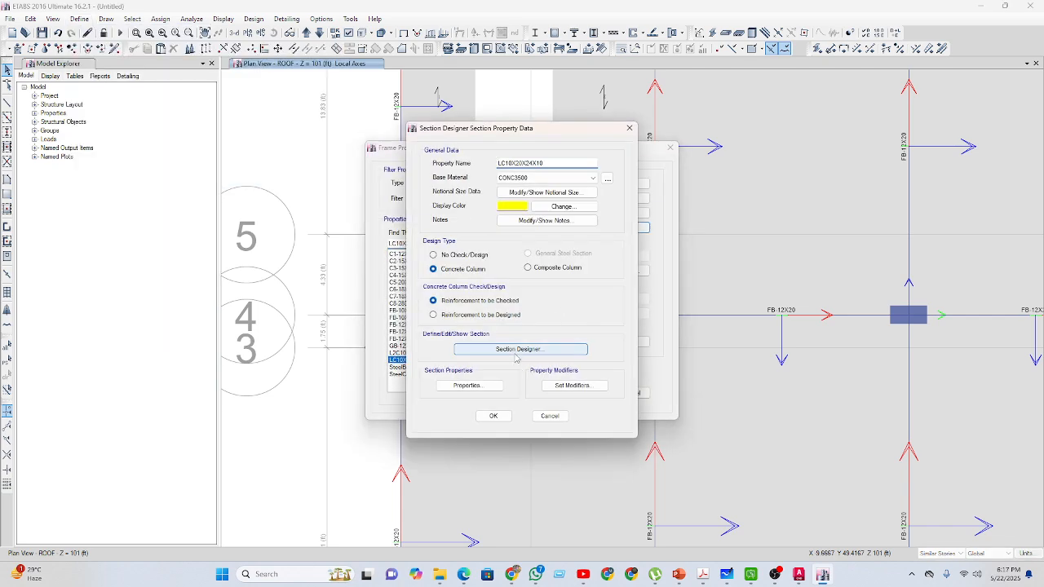
click(519, 351)
Examine the existing L-shaped polygon's properties for editable dimensions, material and rebar settings, leaving them as they are.
right_click(418, 388)
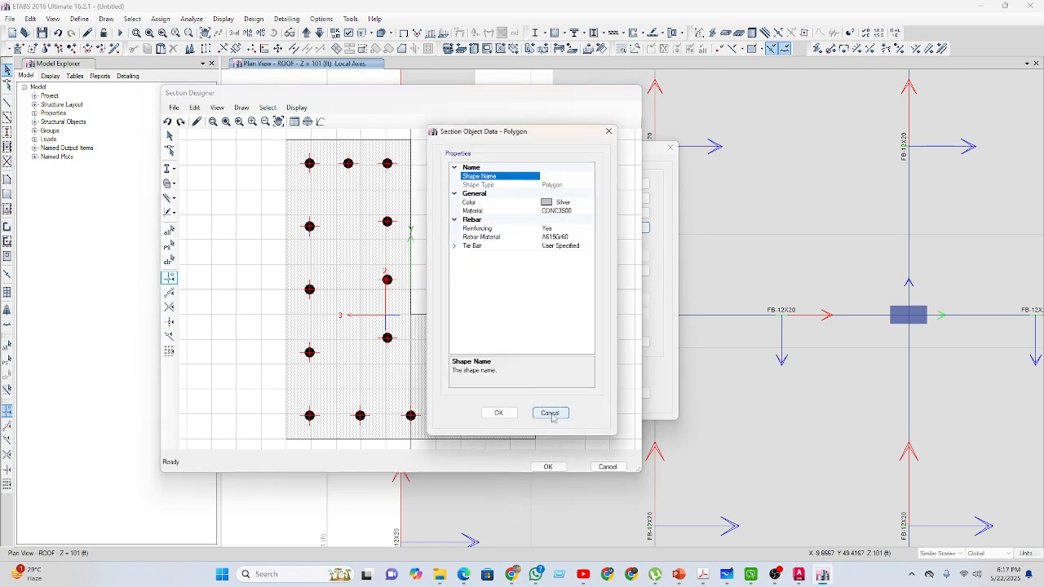
click(551, 413)
right_click(483, 385)
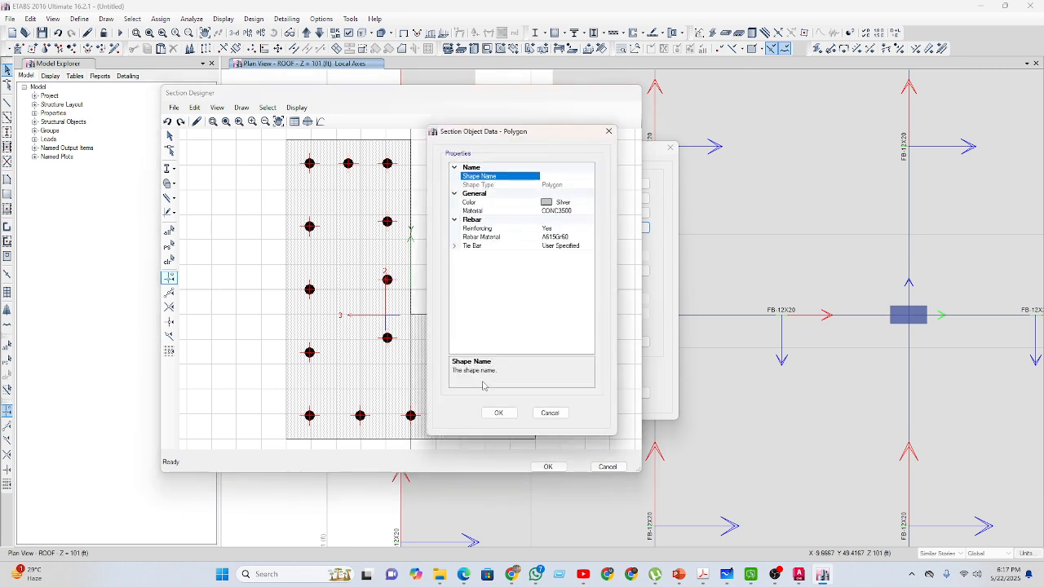
click(611, 131)
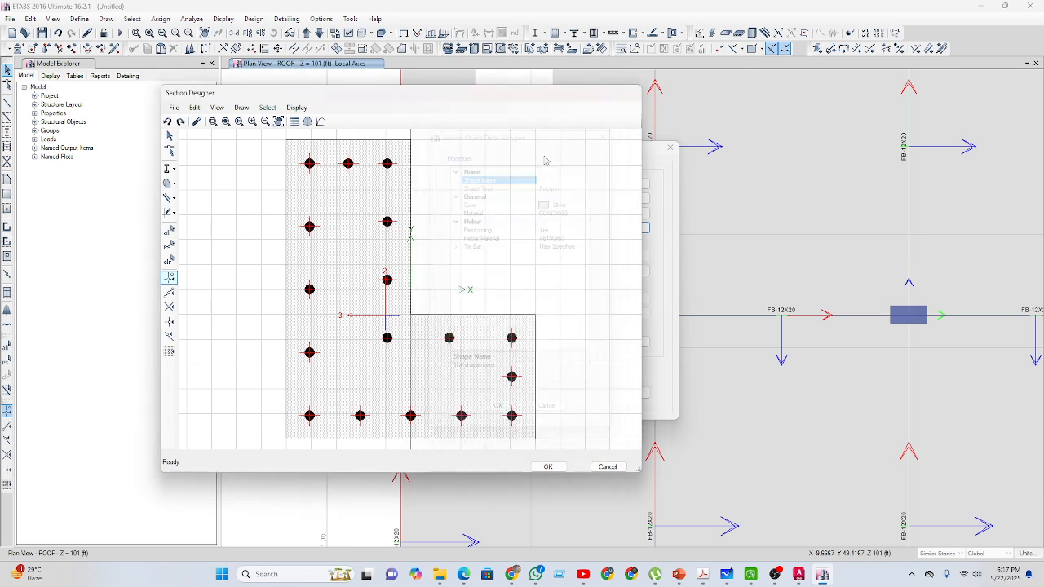
right_click(346, 200)
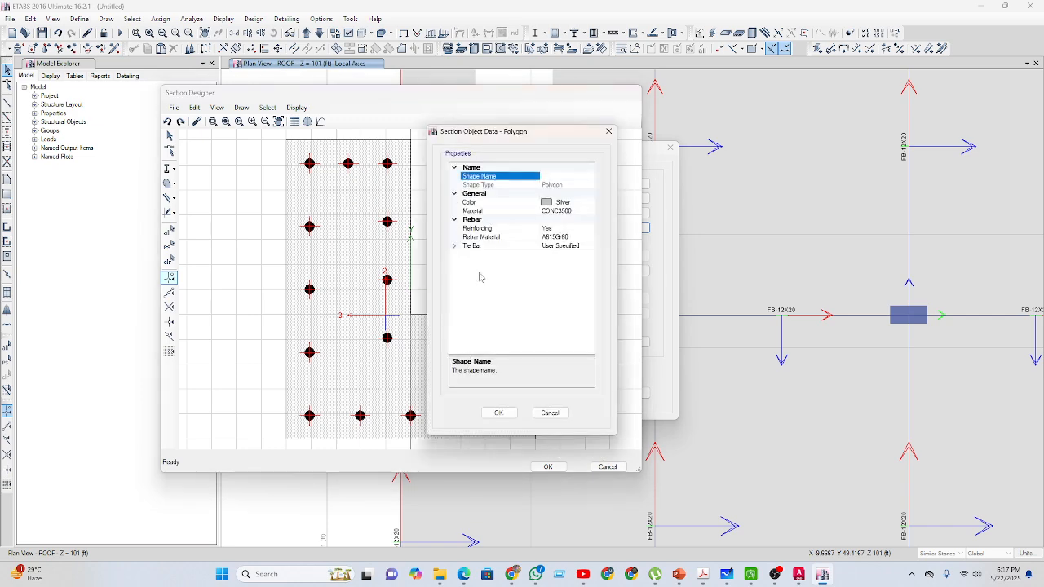
click(557, 237)
click(581, 203)
click(581, 212)
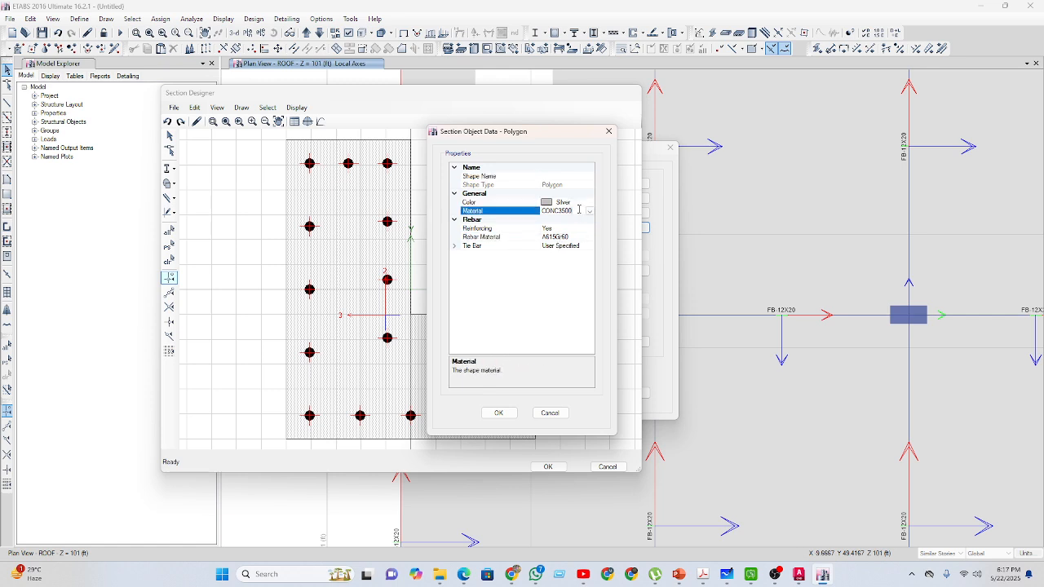
click(608, 131)
double_click(346, 196)
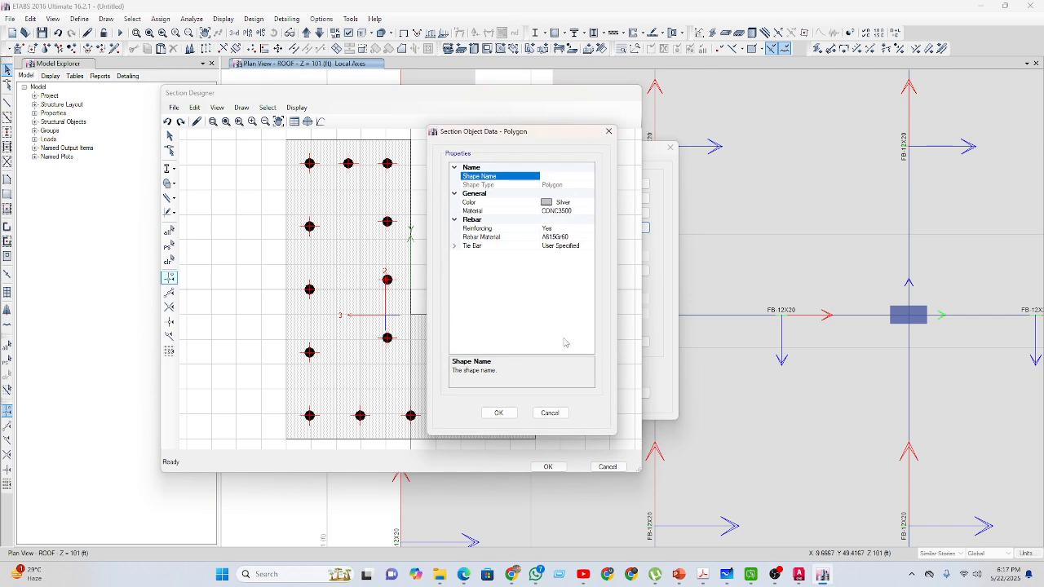
click(550, 413)
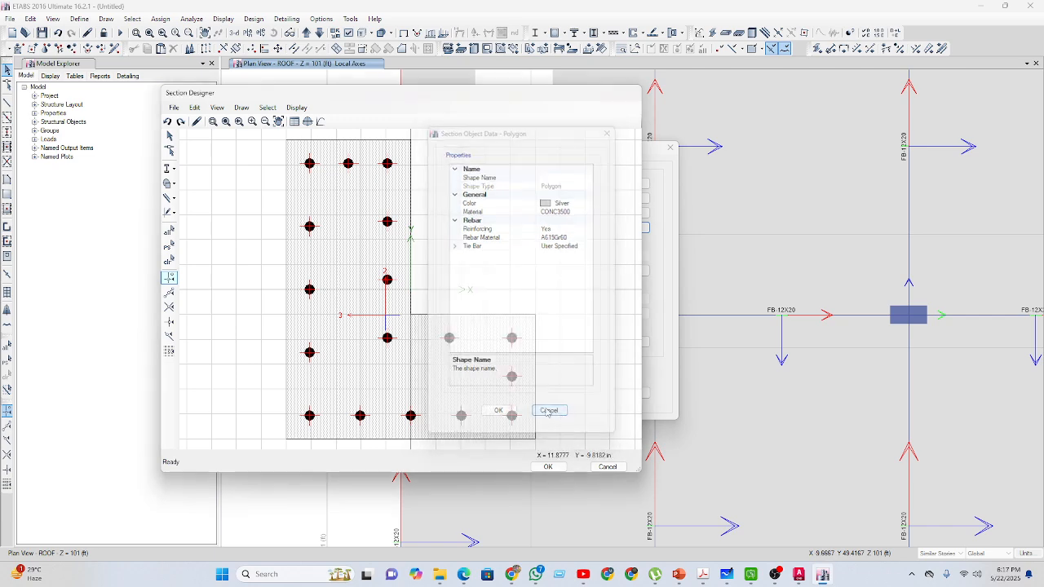
scroll(409, 333, down, 3)
scroll(410, 333, down, 4)
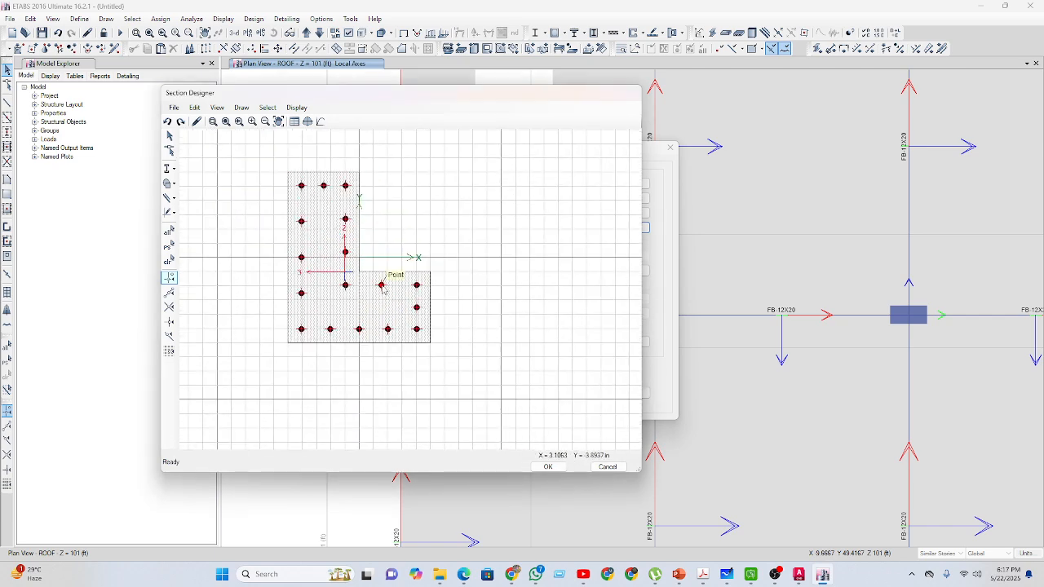
right_click(430, 313)
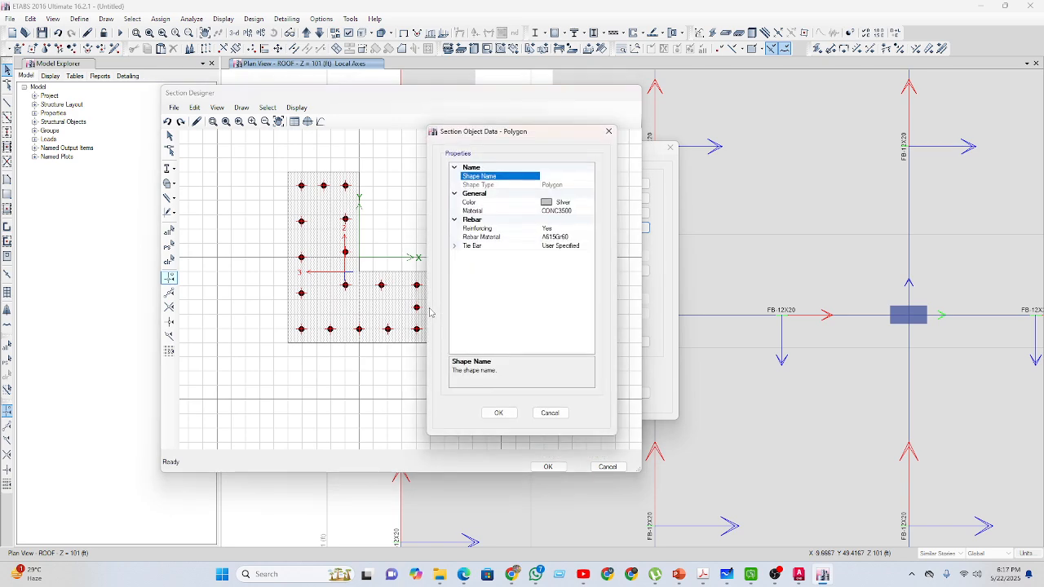
click(562, 420)
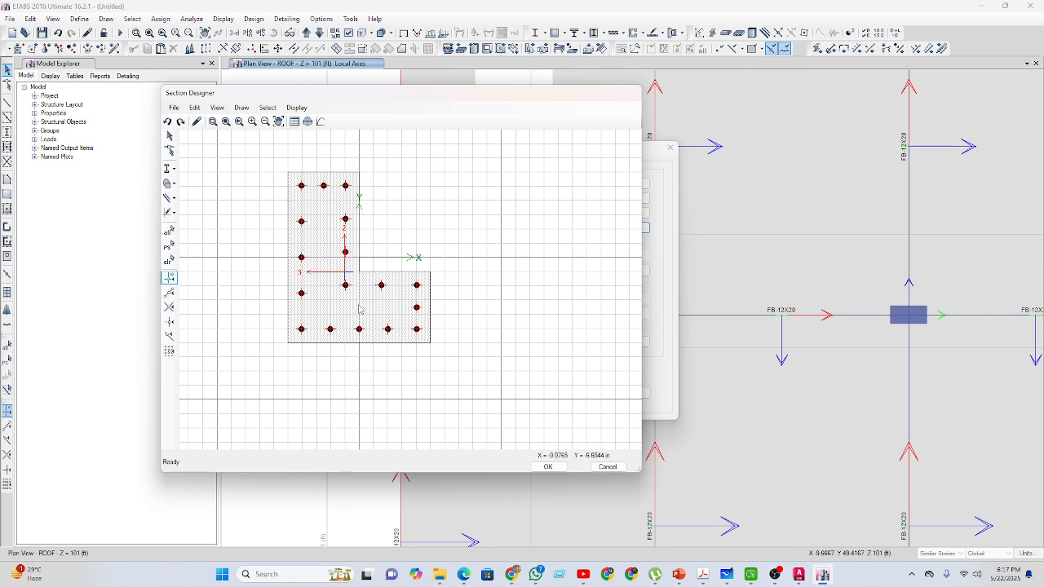
right_click(362, 308)
click(609, 131)
Delete the existing polygon with its rebar and draw a parametric L-shape centred on the section origin.
mouse_move(482, 376)
mouse_down()
mouse_move(253, 176)
mouse_move(255, 158)
mouse_move(436, 366)
mouse_move(464, 383)
mouse_up()
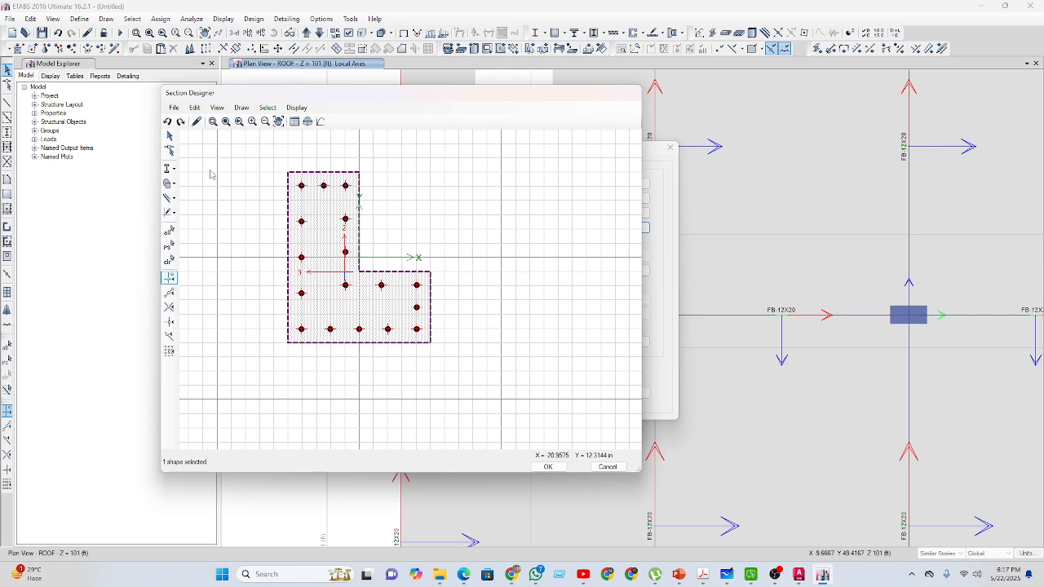
key(Delete)
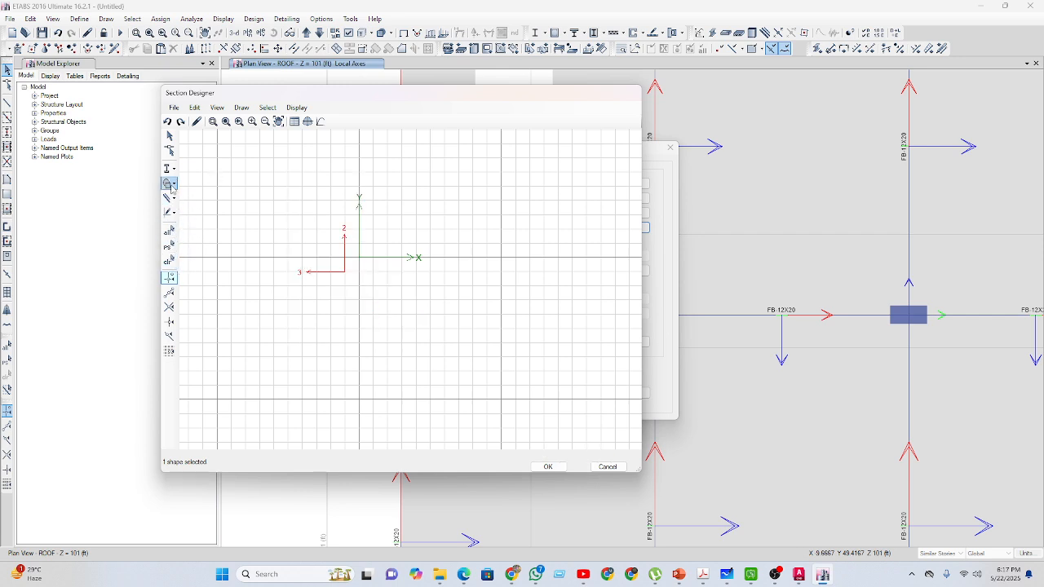
click(172, 186)
click(176, 190)
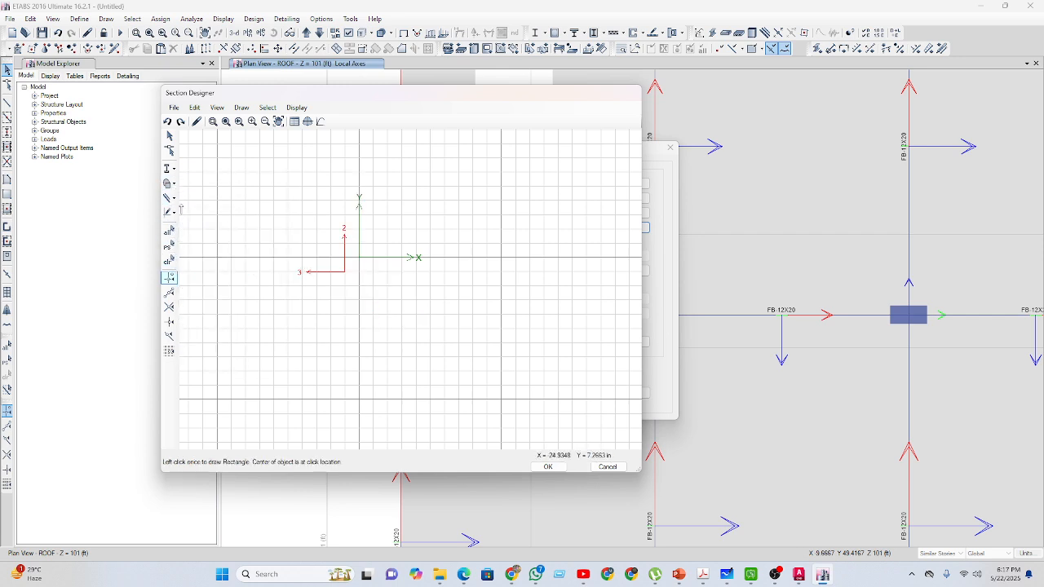
click(174, 187)
click(177, 193)
click(172, 185)
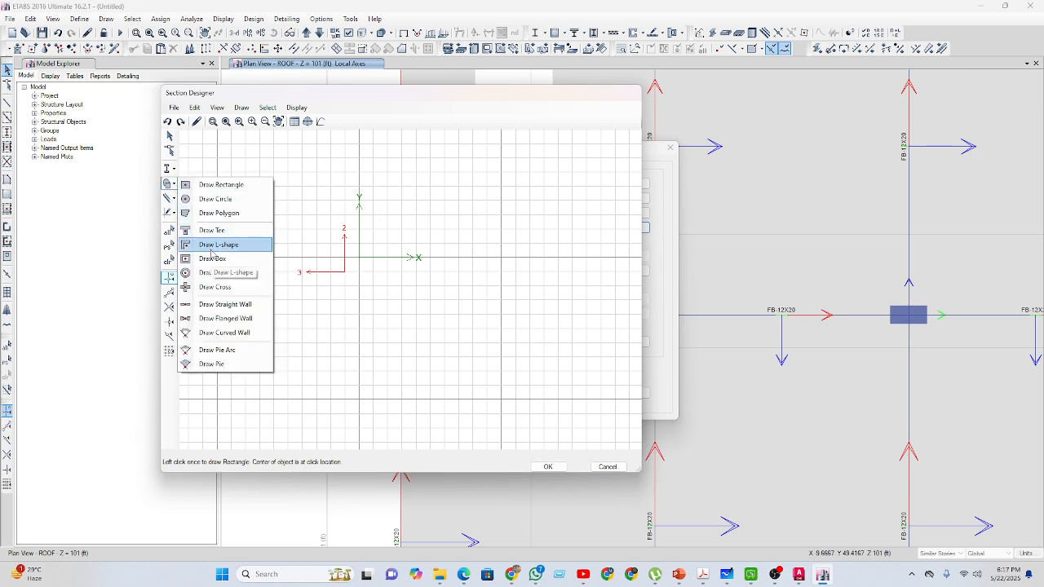
click(213, 244)
click(358, 259)
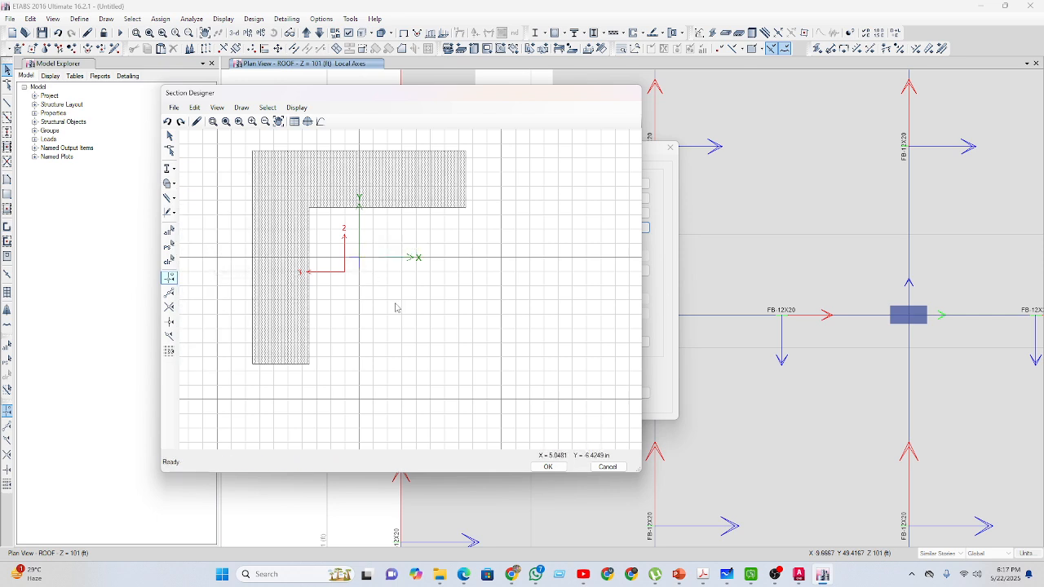
Set the L-shape's height and width to 24 in and its flange and web thicknesses to 10 in.
right_click(299, 334)
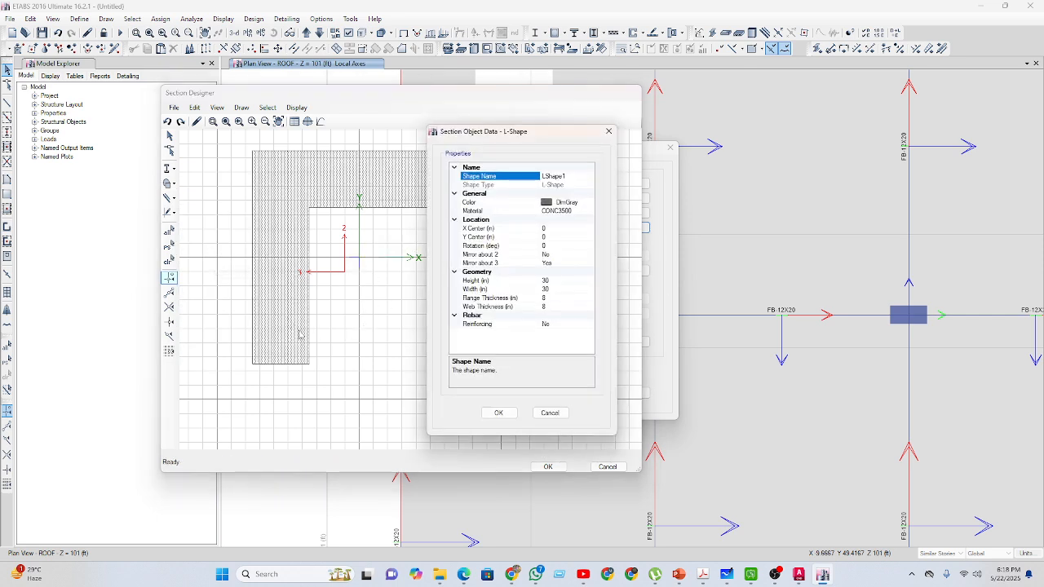
click(565, 281)
text(24)
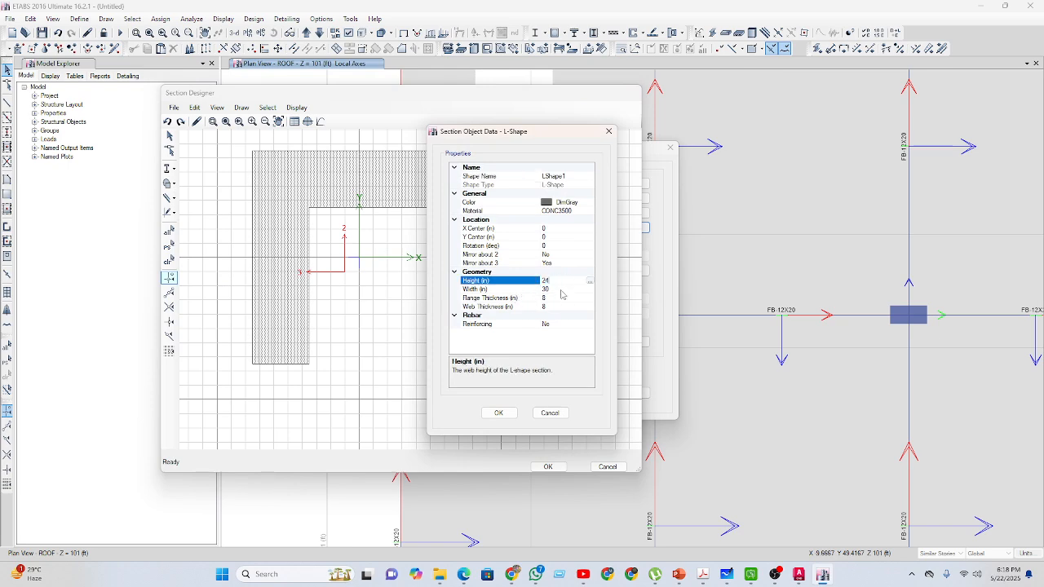
click(563, 289)
text(24)
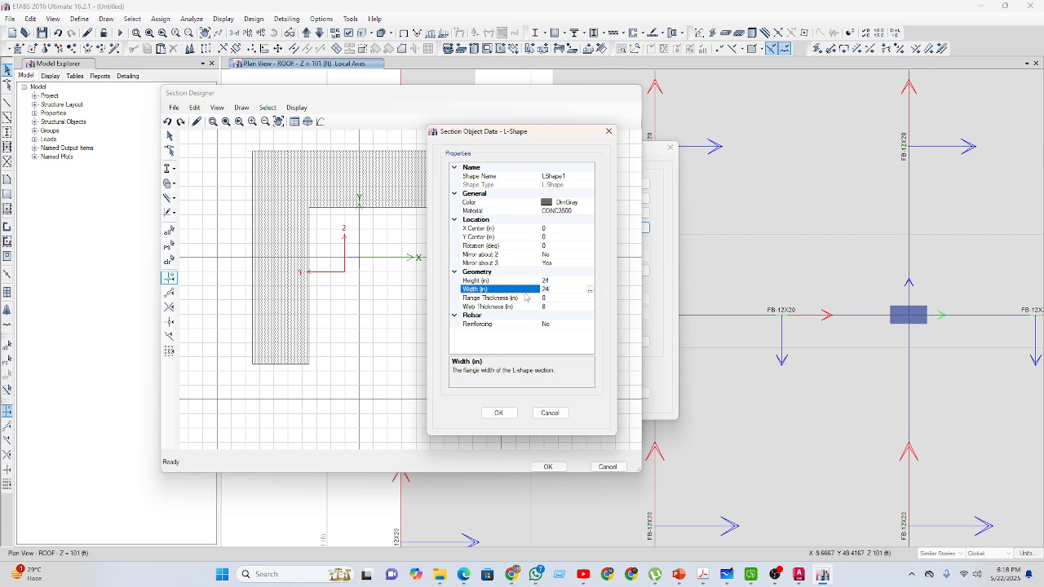
click(555, 297)
text(10)
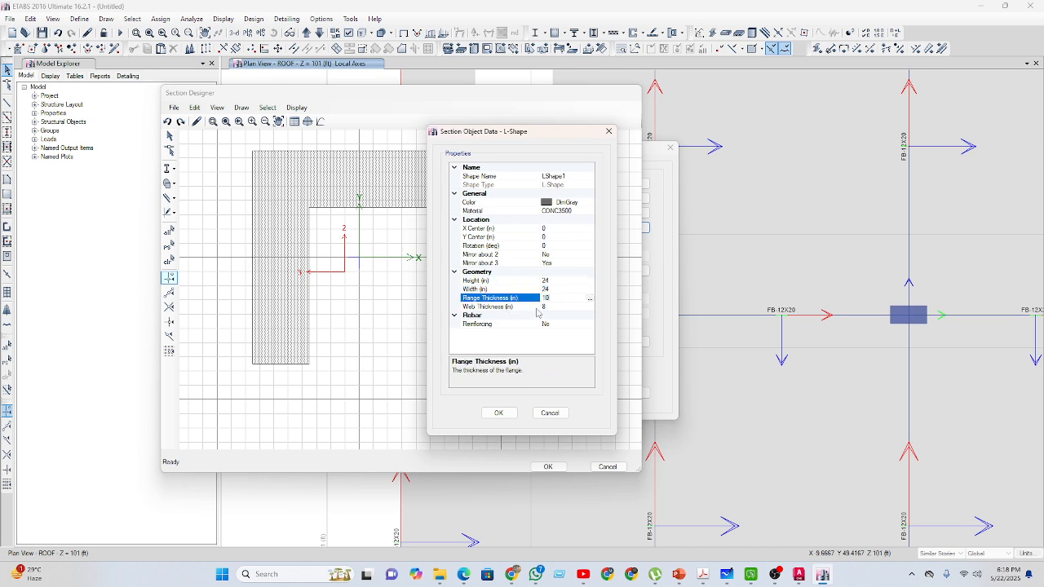
click(554, 306)
text(10)
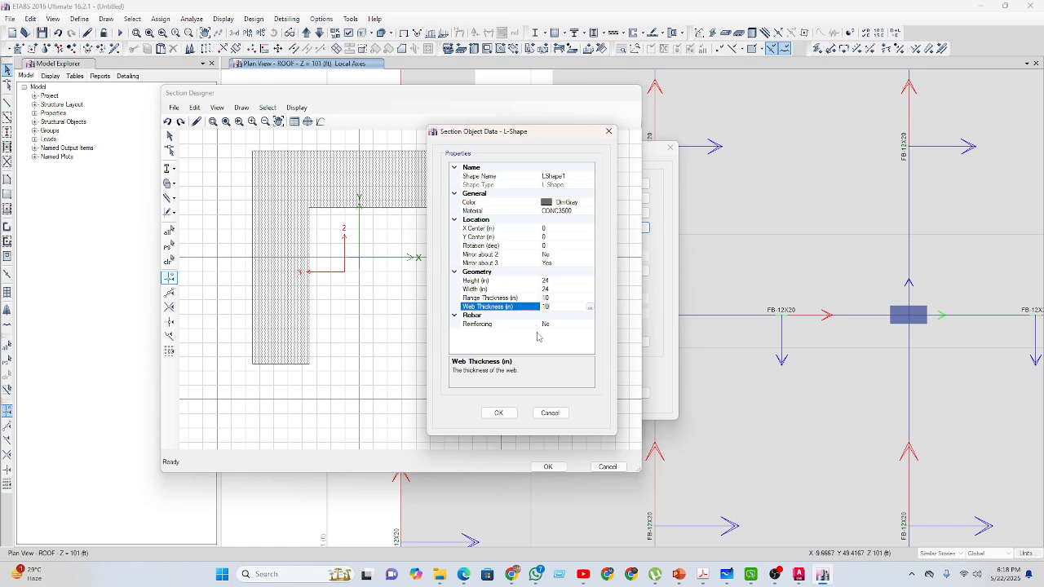
Set the L-shape's material to CONC4000 and turn on its reinforcing, accepting the section object data.
click(566, 214)
click(589, 212)
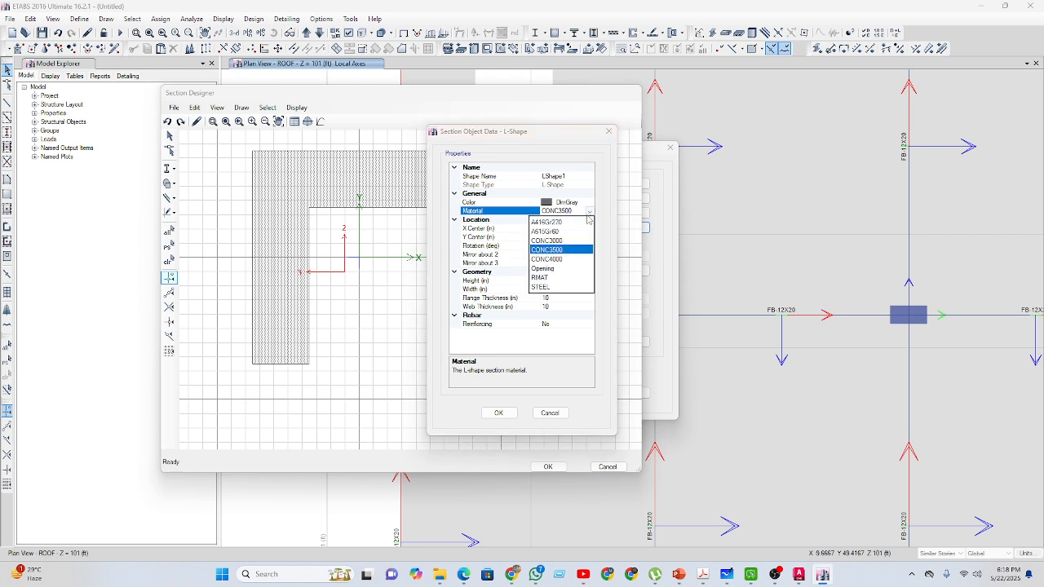
click(561, 260)
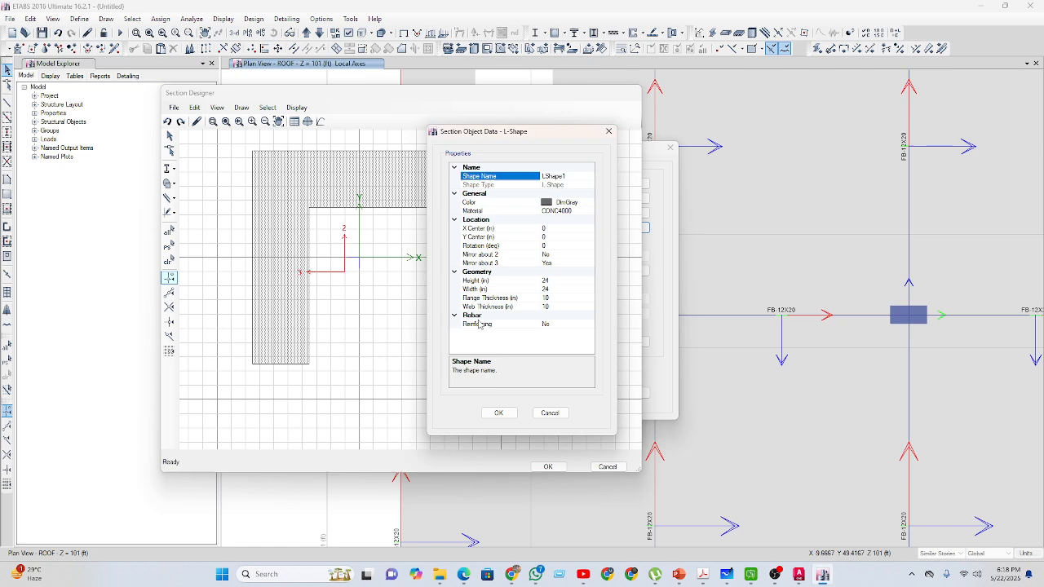
click(562, 325)
click(592, 324)
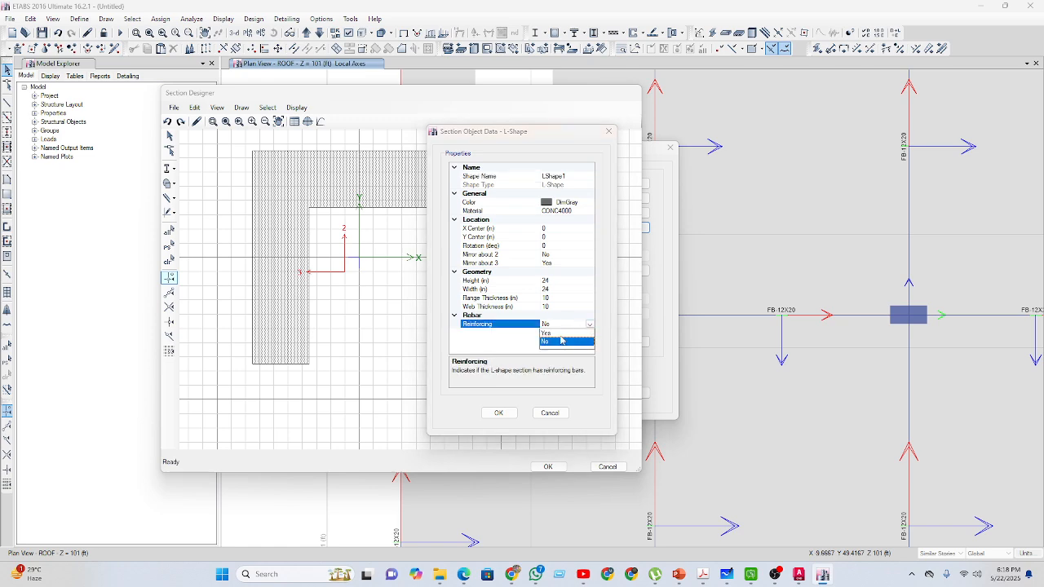
click(561, 341)
scroll(551, 343, down, 1)
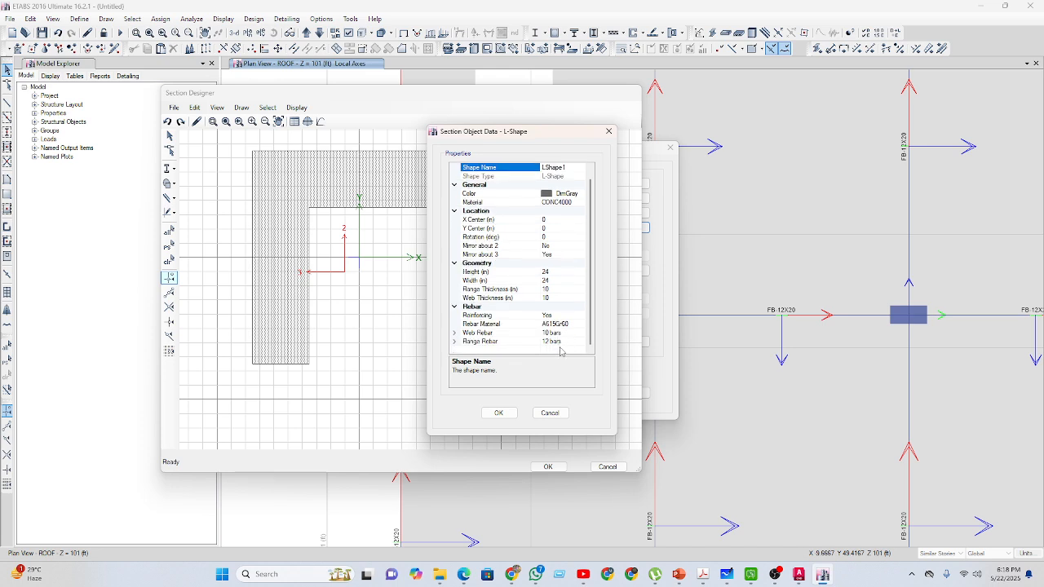
click(498, 413)
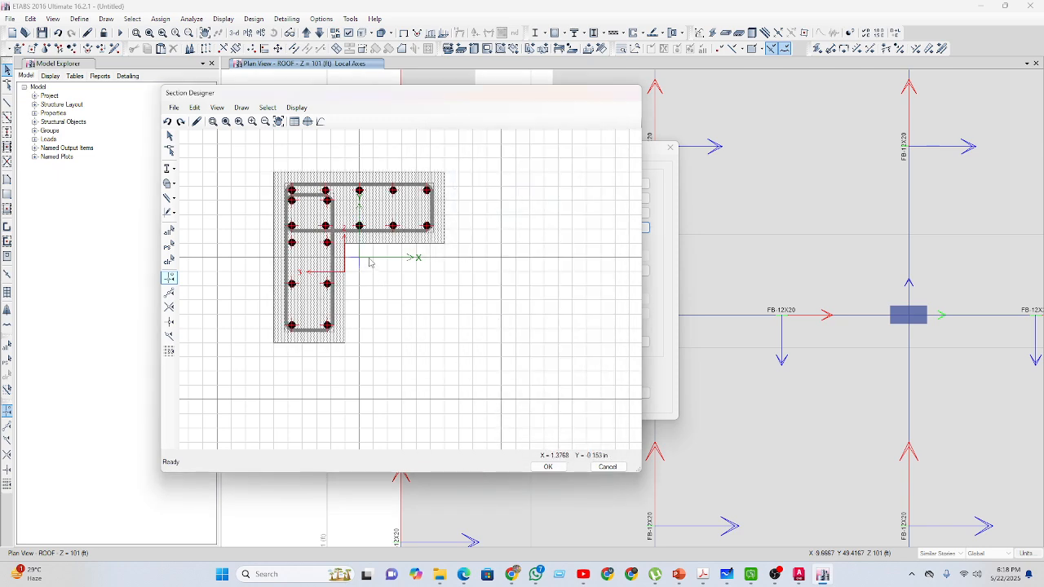
Set the edge reinforcing bar size on the L-shape's vertical leg to 20d.
scroll(371, 271, up, 3)
middle_drag(300, 327, 400, 358)
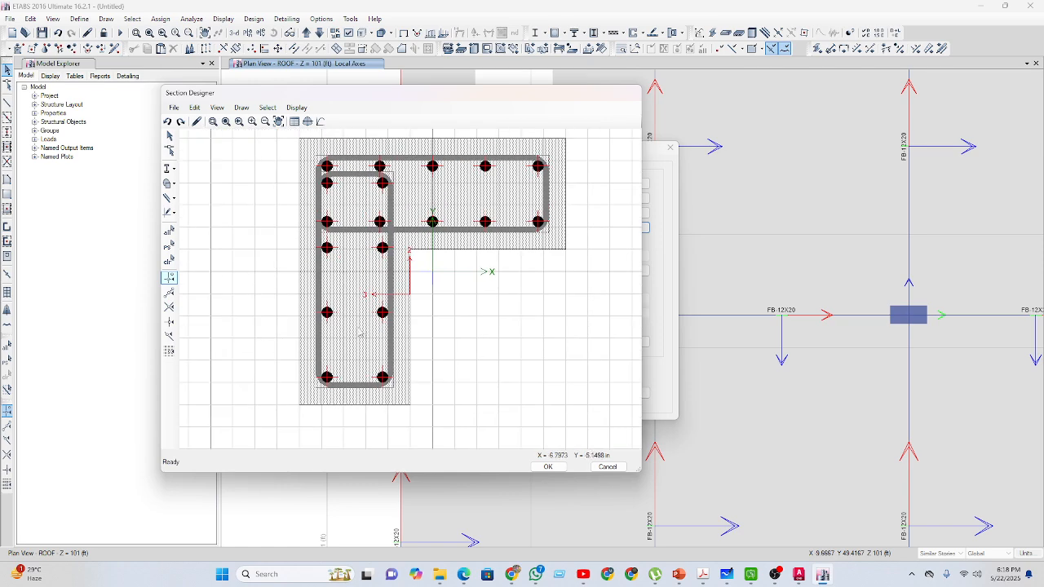
right_click(386, 318)
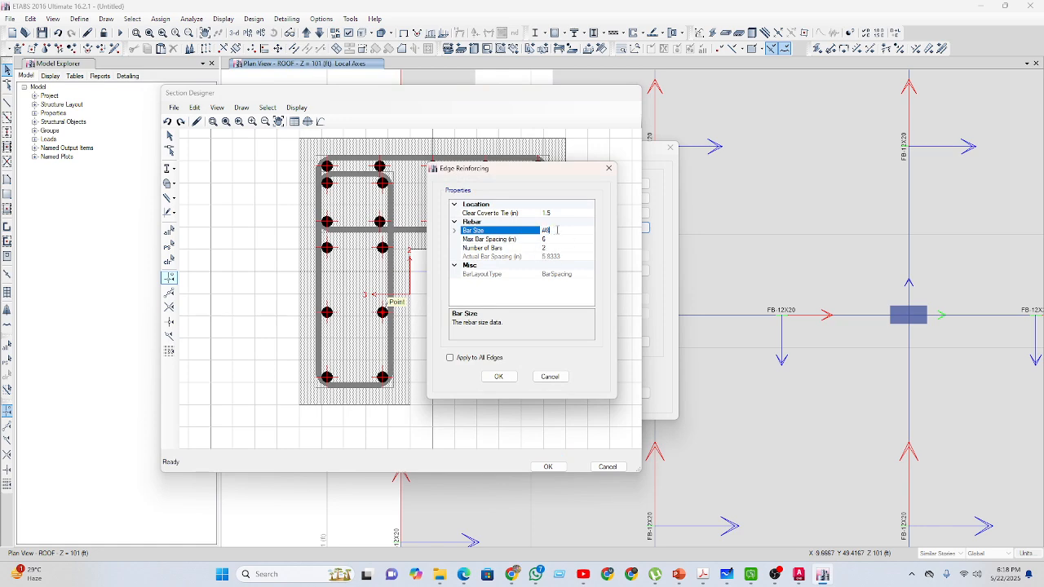
drag(557, 230, 512, 239)
text(20)
text(0)
Set the vertical leg's maximum edge bar spacing to 5 in and apply the edge reinforcing to all its edges.
click(560, 247)
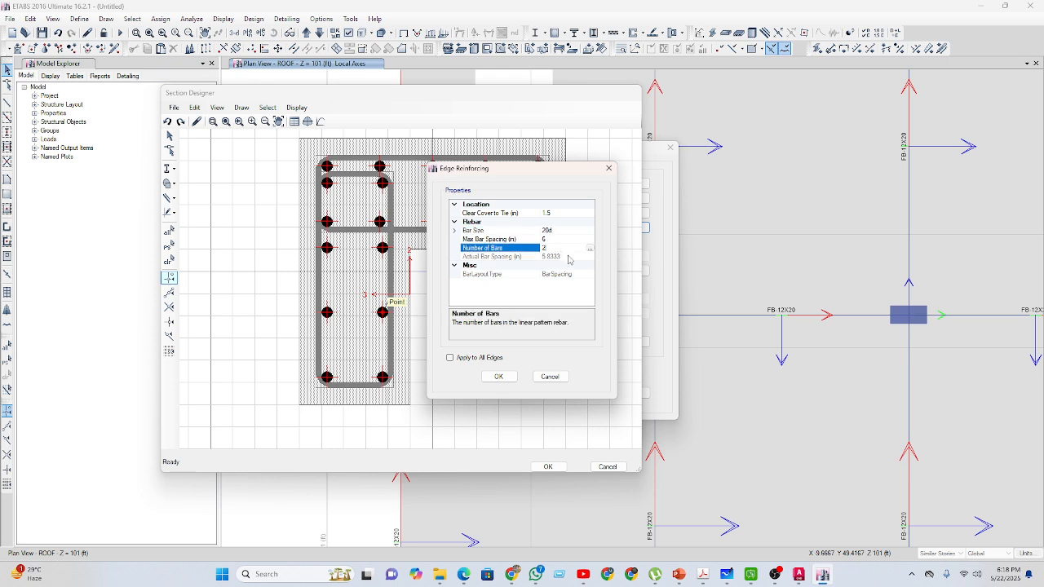
click(569, 258)
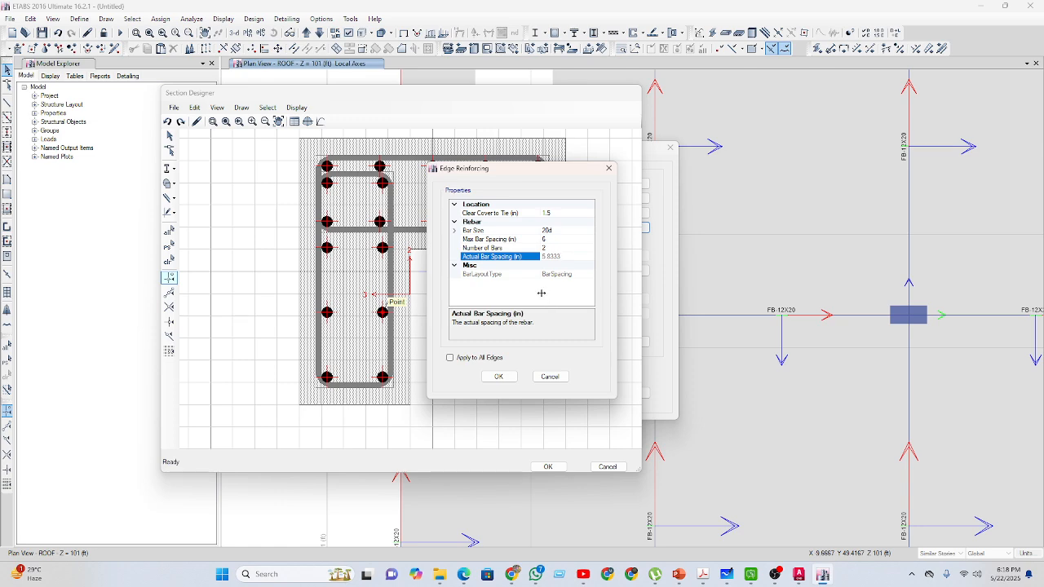
drag(571, 256, 528, 262)
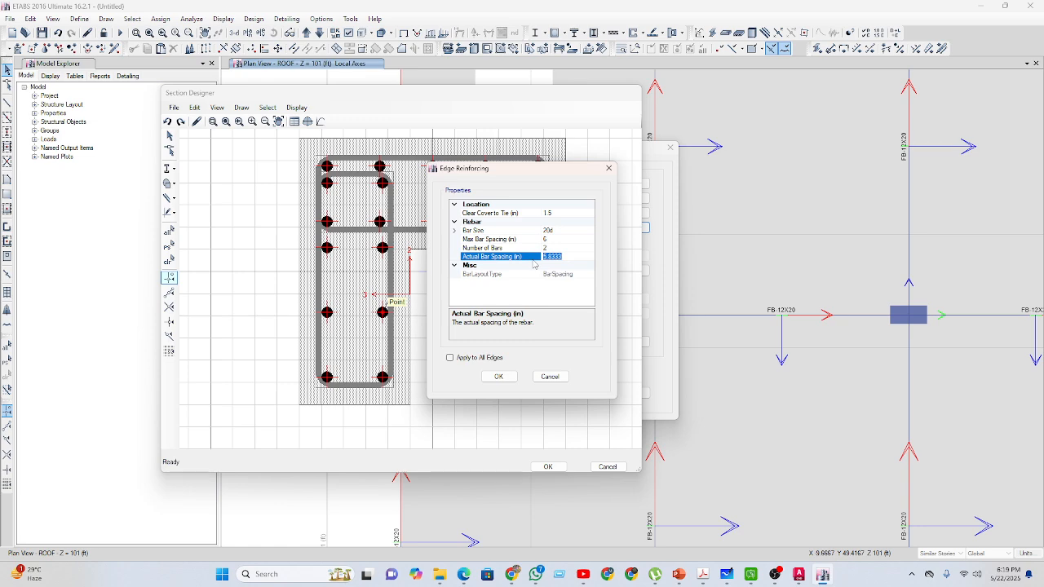
click(556, 239)
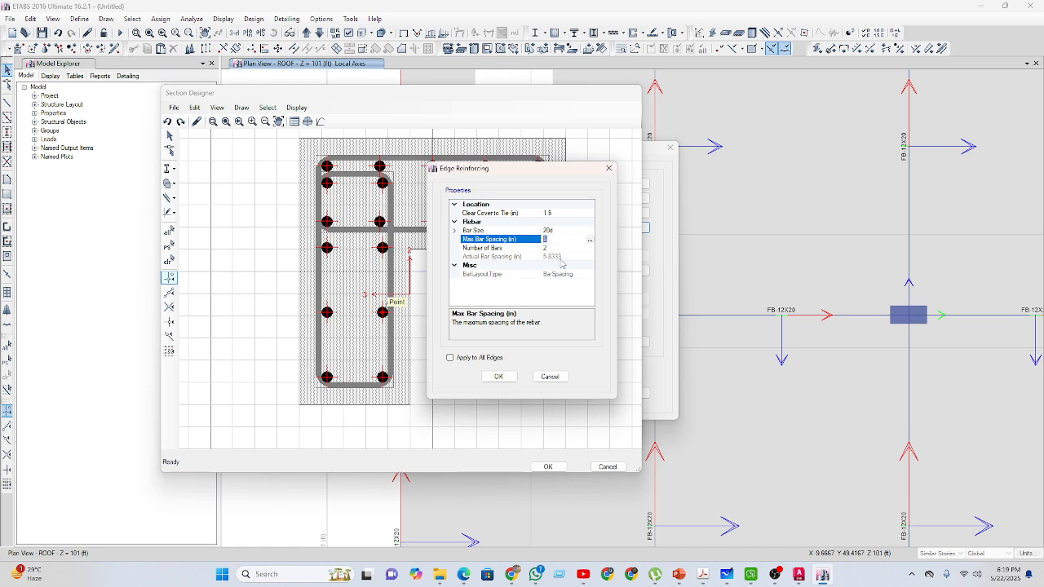
text(5)
click(592, 231)
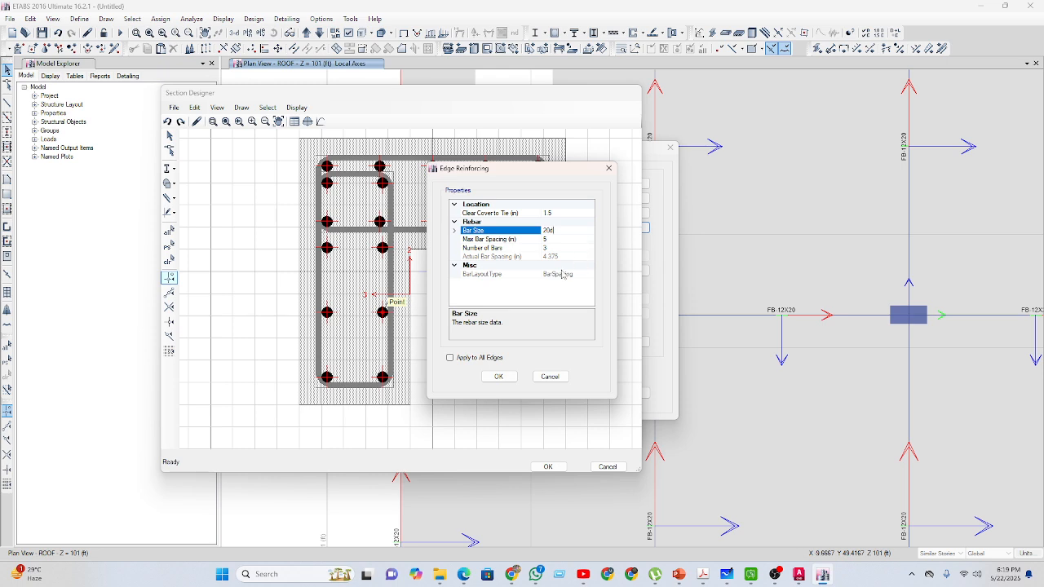
click(470, 360)
click(500, 376)
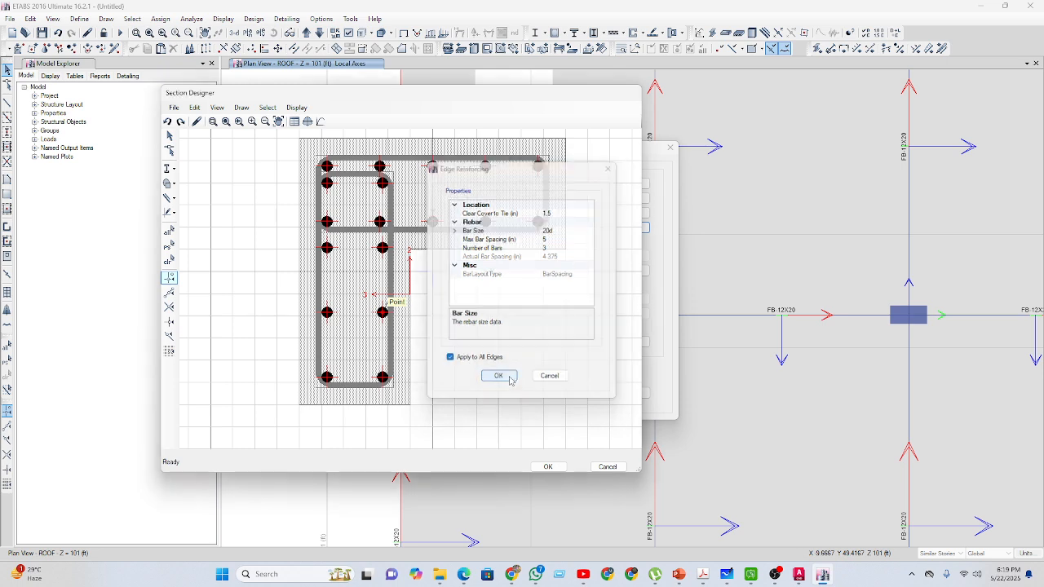
Change the corner bars of the L-shape's vertical leg to size 20d, applied to all corners.
right_click(386, 373)
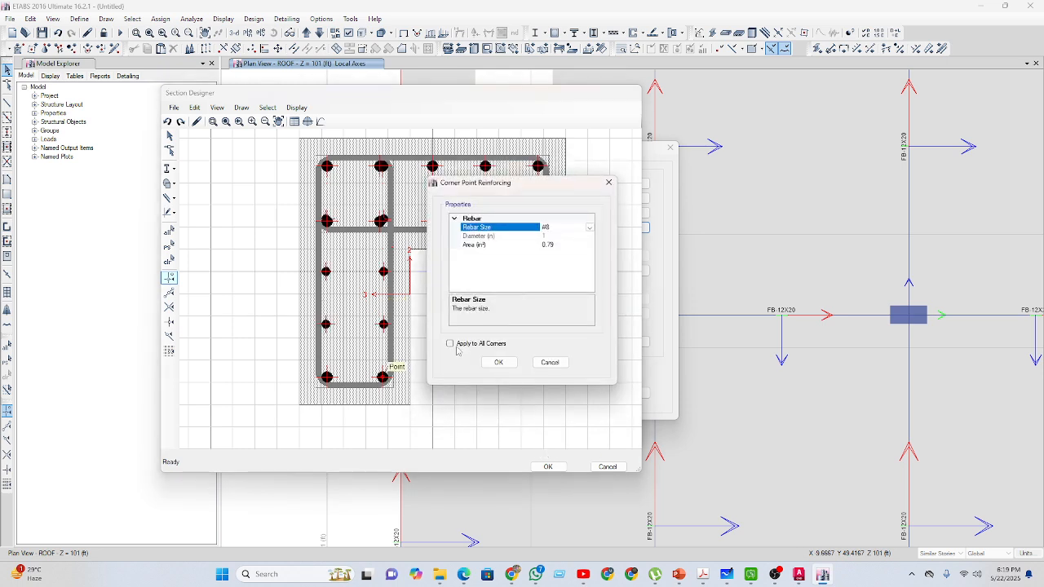
click(590, 228)
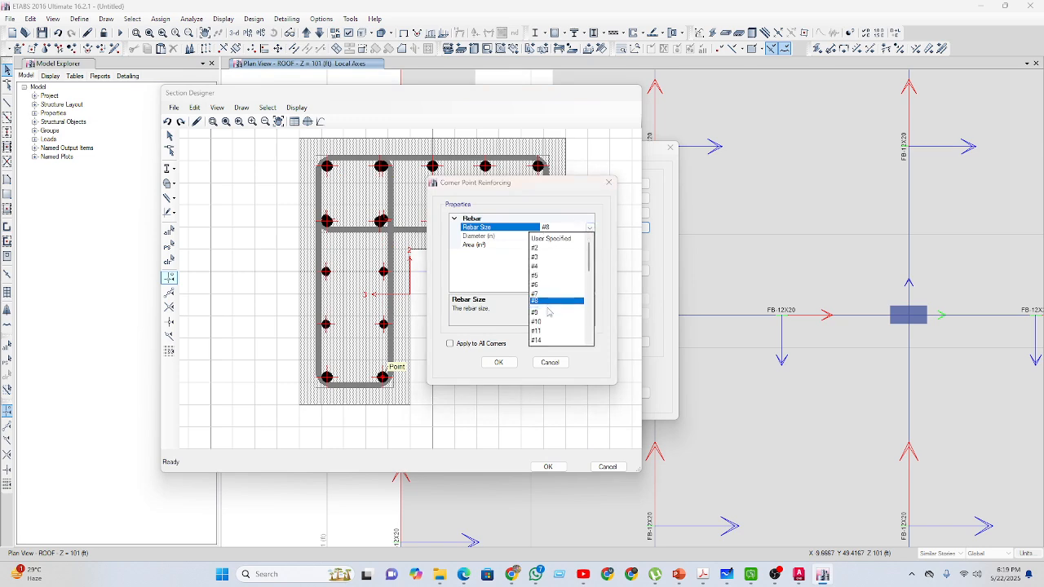
scroll(549, 315, down, 3)
scroll(549, 314, down, 2)
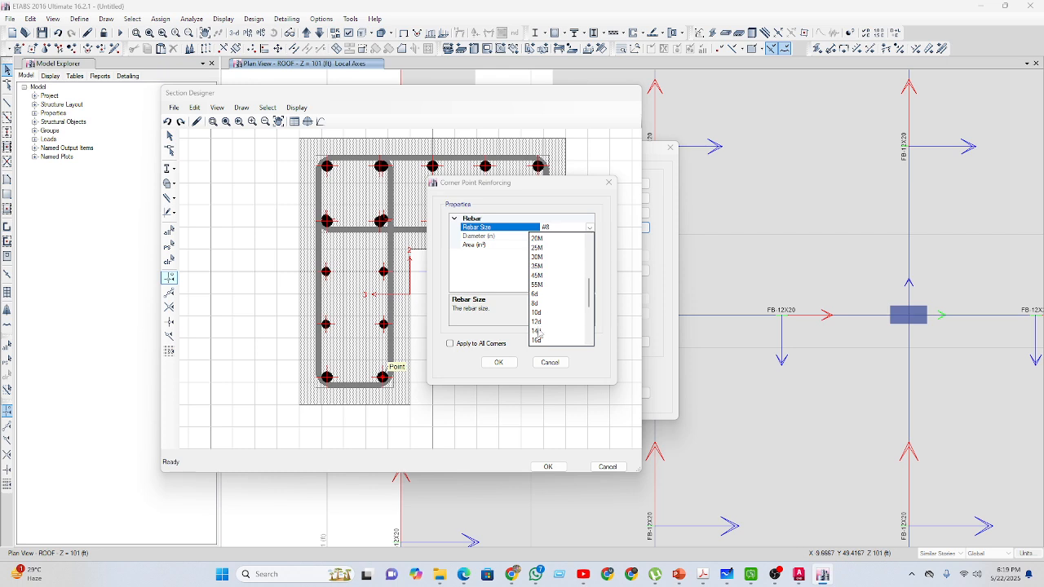
scroll(542, 334, down, 1)
click(542, 323)
click(450, 343)
click(499, 362)
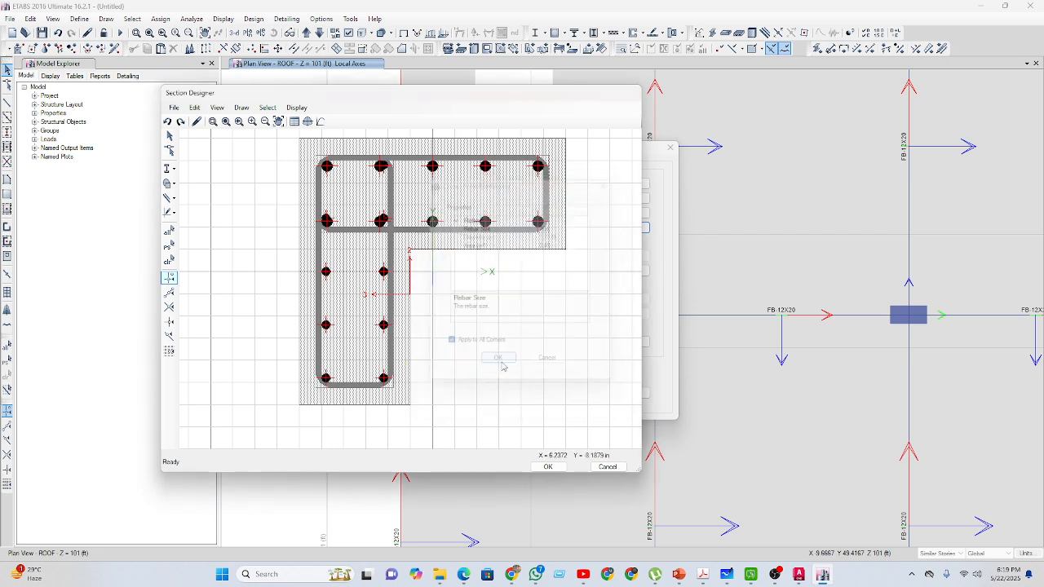
Change the corner bars of the L-shape's horizontal leg to size 20d, applied to all corners.
right_click(539, 220)
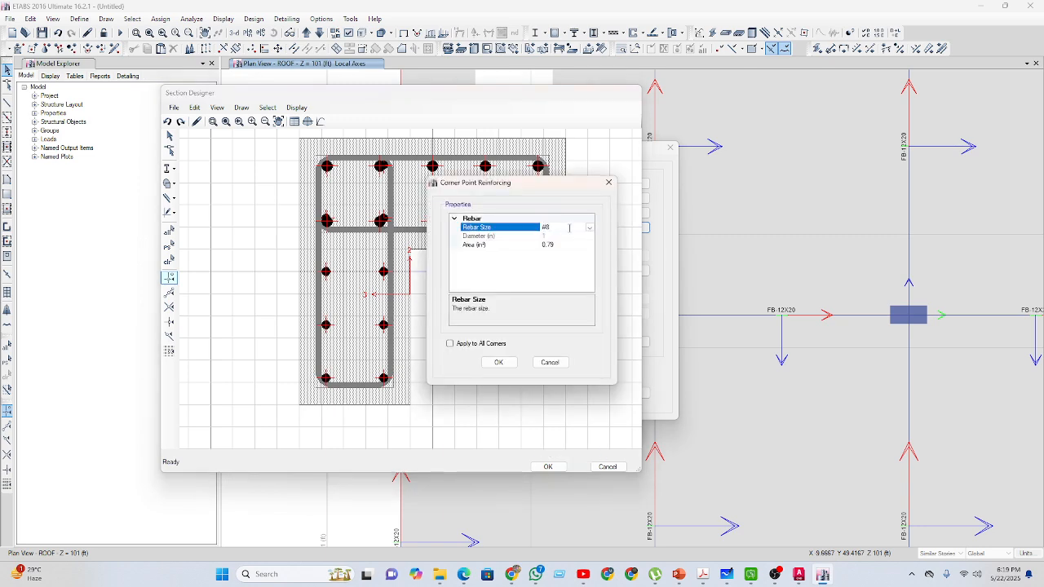
click(588, 227)
scroll(562, 314, down, 2)
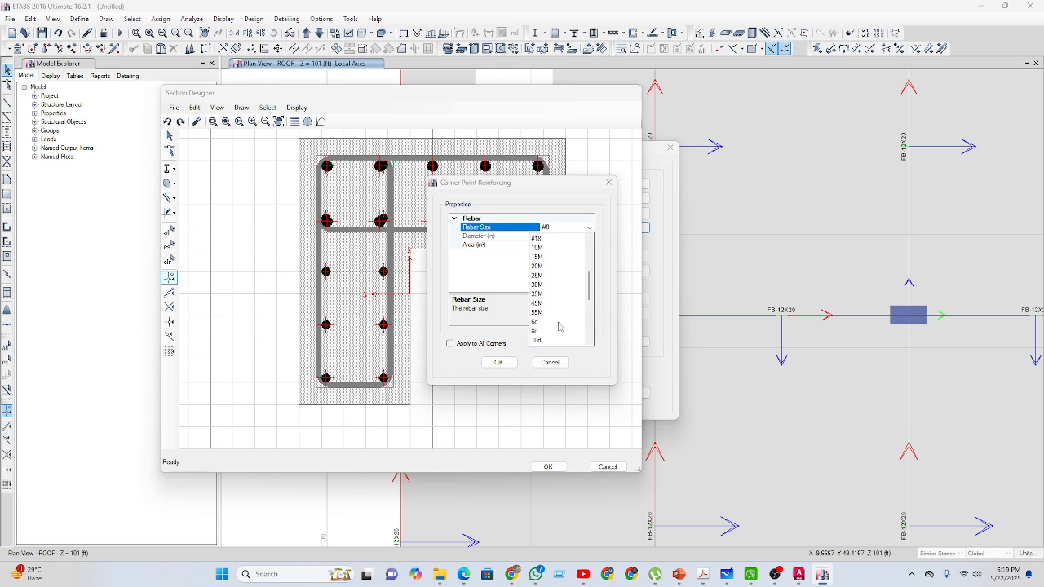
scroll(548, 336, down, 2)
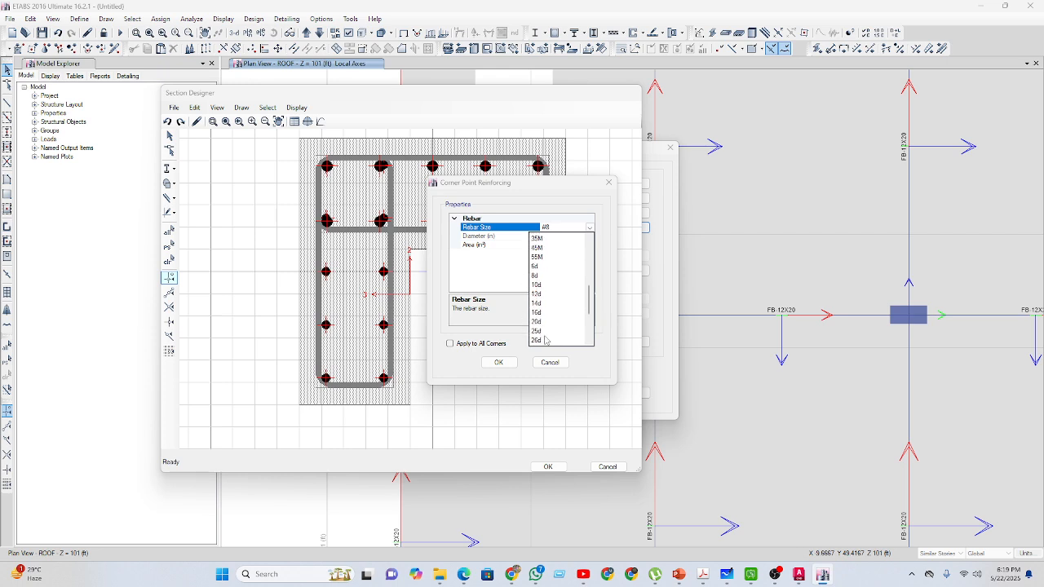
click(541, 322)
click(449, 344)
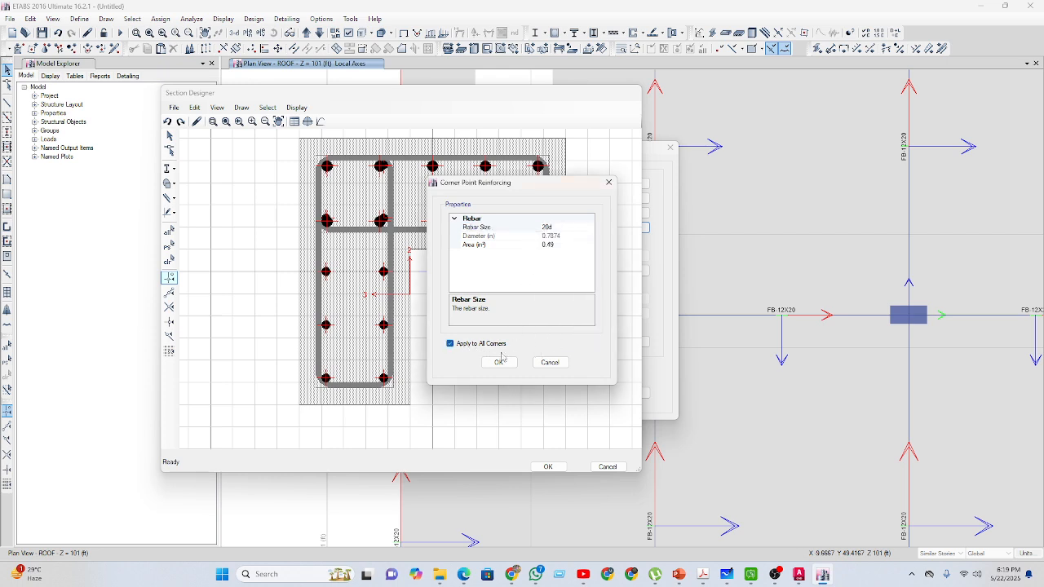
click(498, 362)
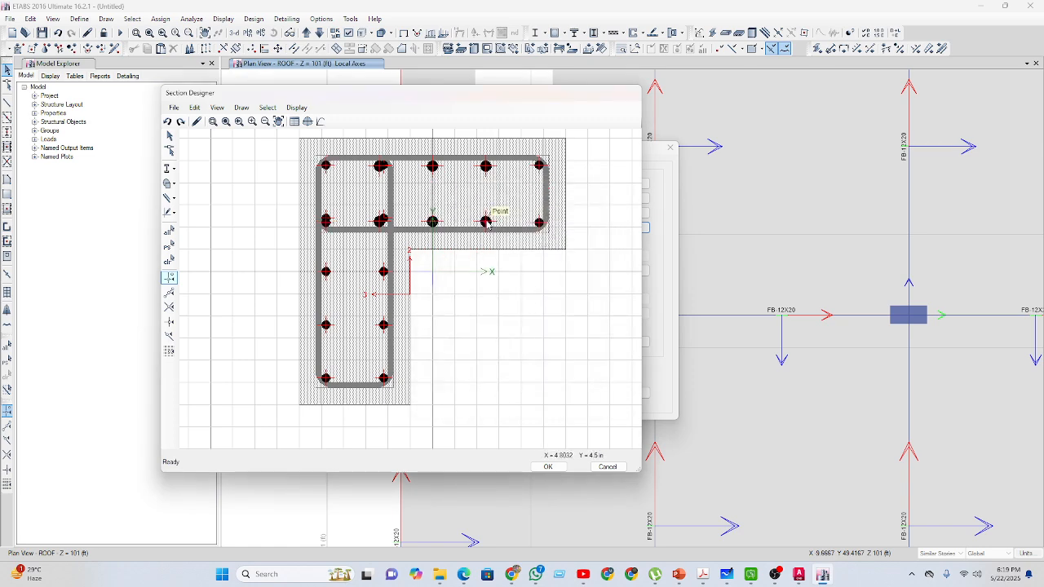
Set the horizontal leg's edge reinforcing to 20d bars with 5 in maximum spacing, applied to all edges.
right_click(495, 215)
key(BackSpace)
key(BackSpace)
text(20d)
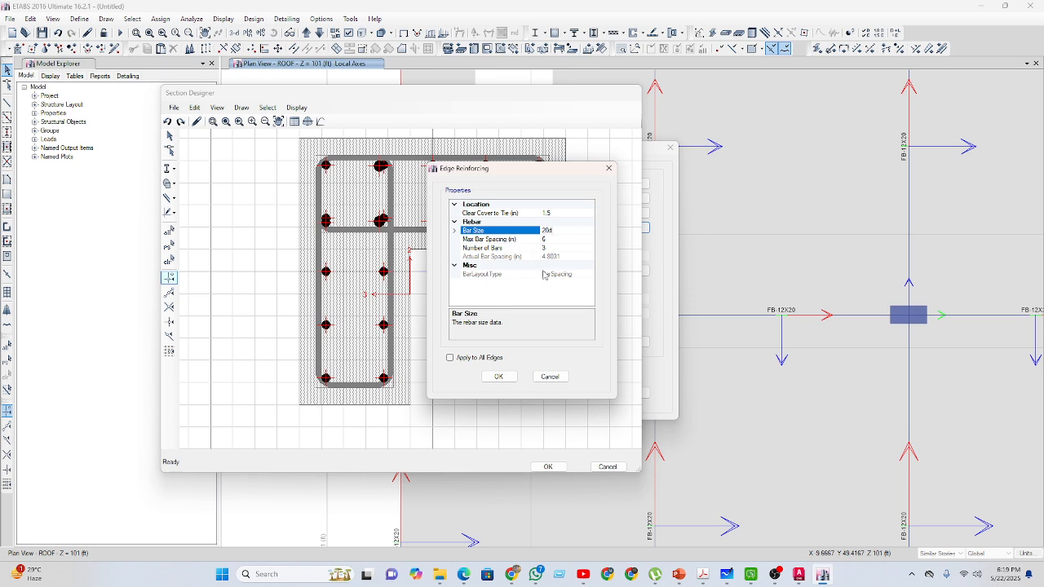
click(556, 240)
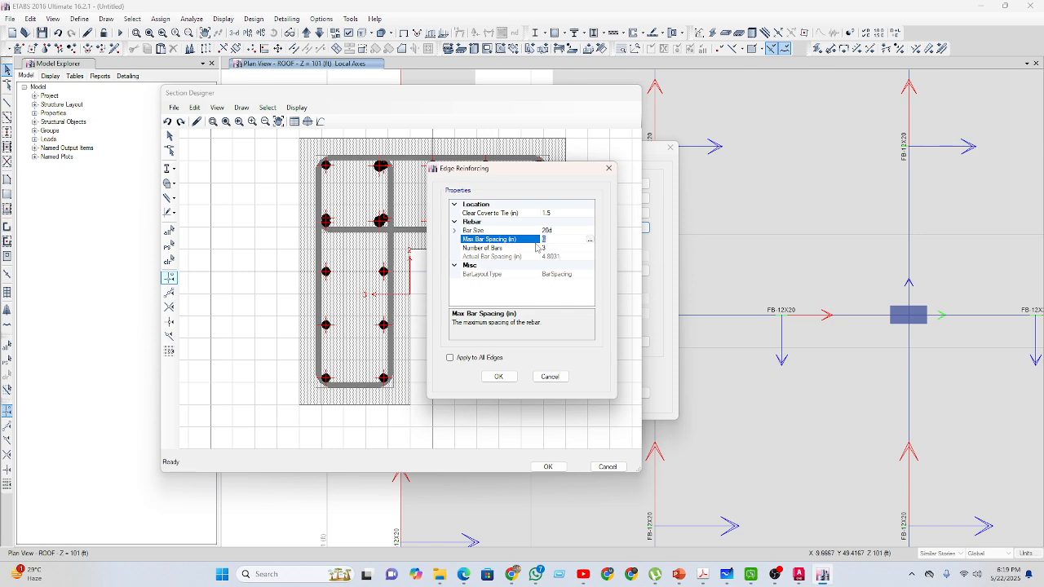
text(5)
click(467, 357)
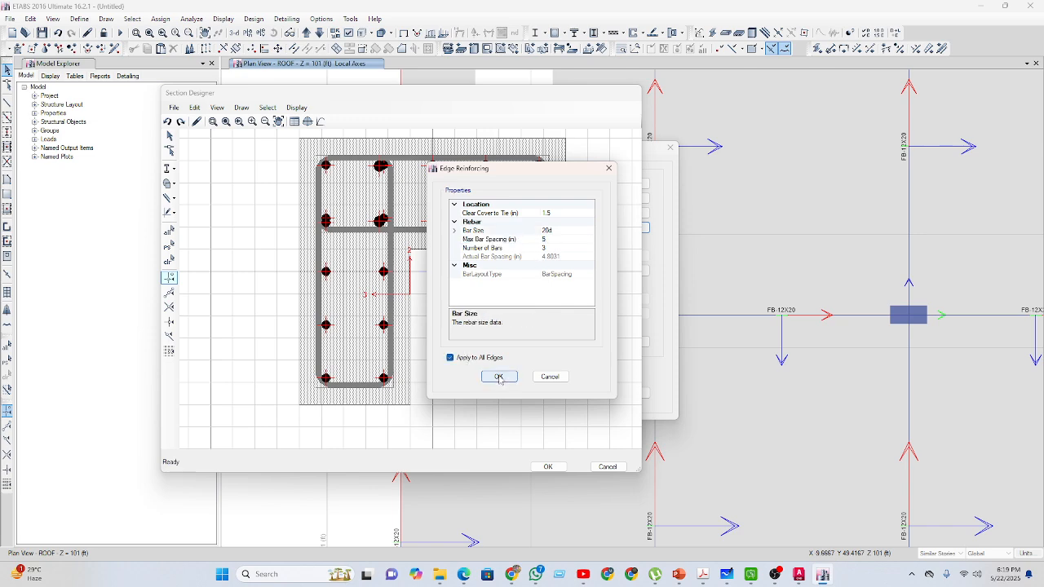
click(499, 374)
Examine the rebar and tie layout of both legs of the L-shape, including where the legs overlap.
scroll(366, 256, up, 5)
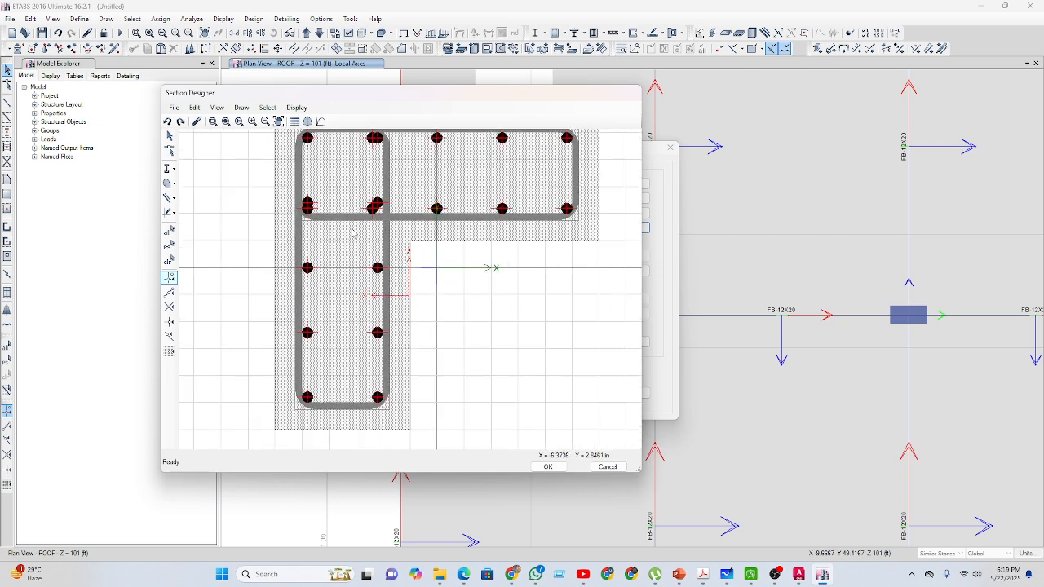
scroll(356, 229, down, 1)
middle_drag(366, 255, 366, 307)
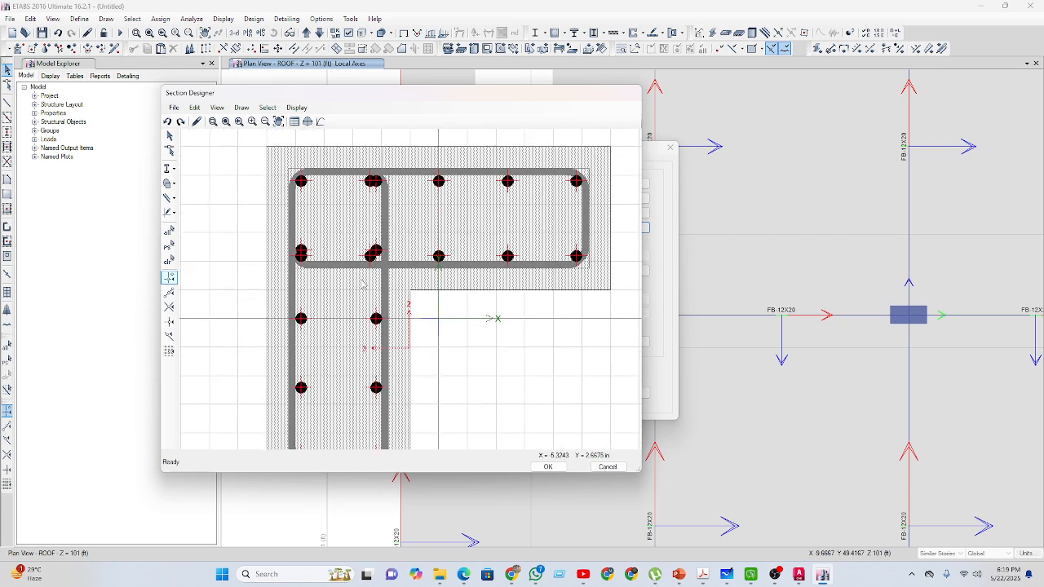
scroll(354, 266, up, 1)
scroll(356, 266, down, 2)
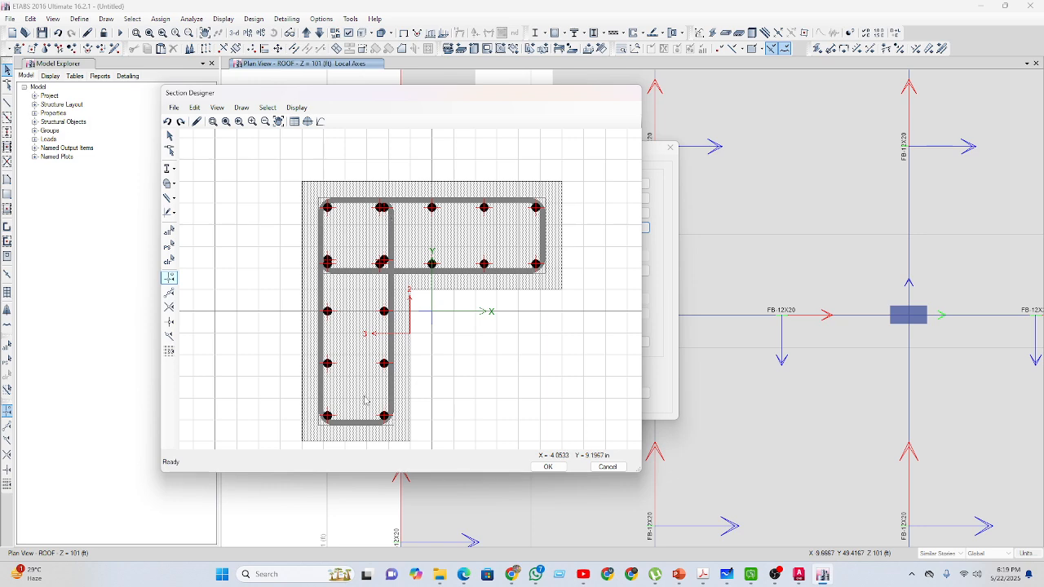
scroll(501, 316, down, 1)
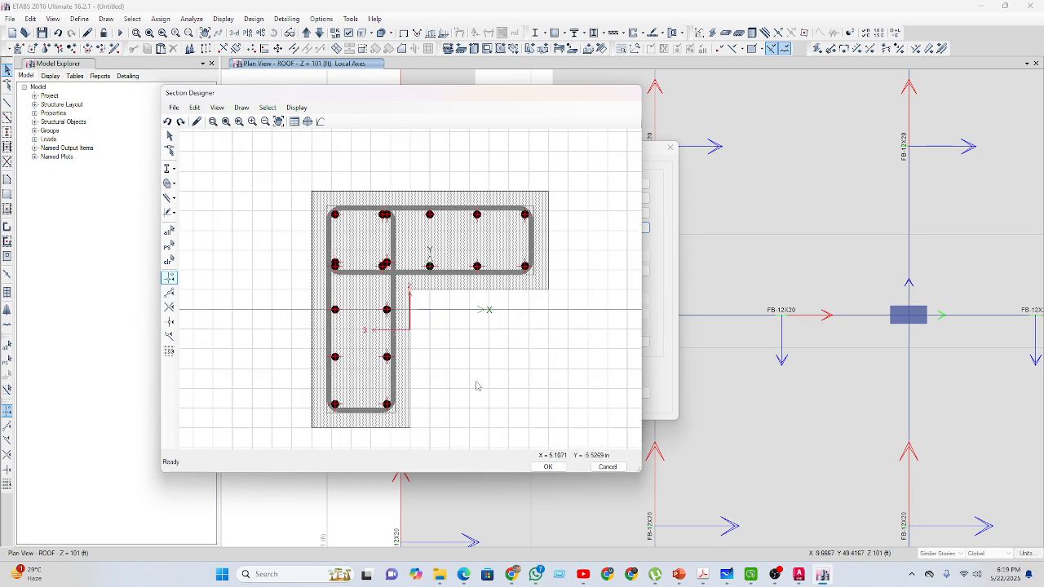
scroll(473, 366, down, 1)
scroll(450, 442, up, 1)
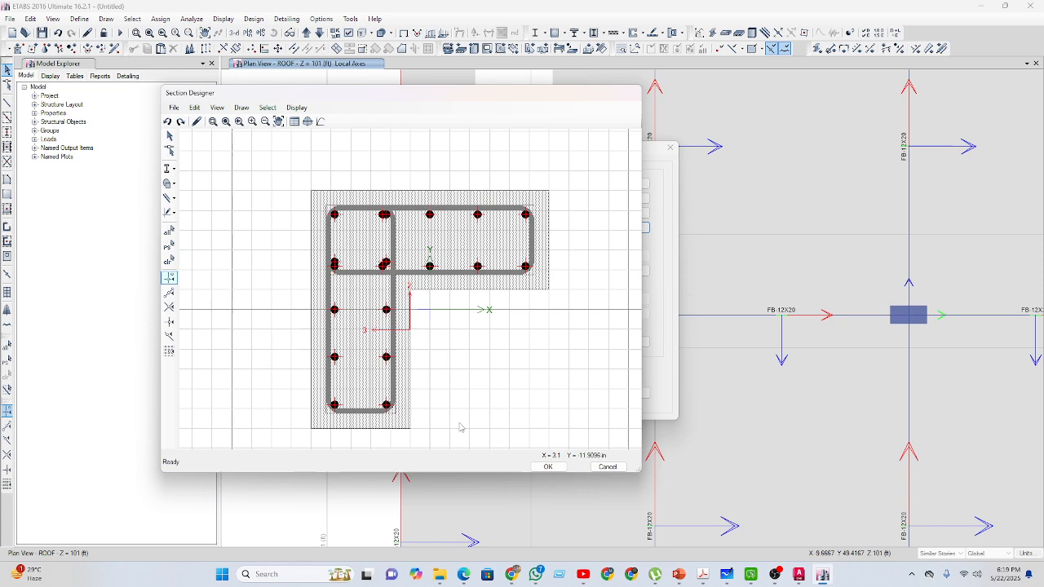
Accept the drawn section, rename the property LC10X24X24X10 and set its base material to CONC4000.
click(548, 466)
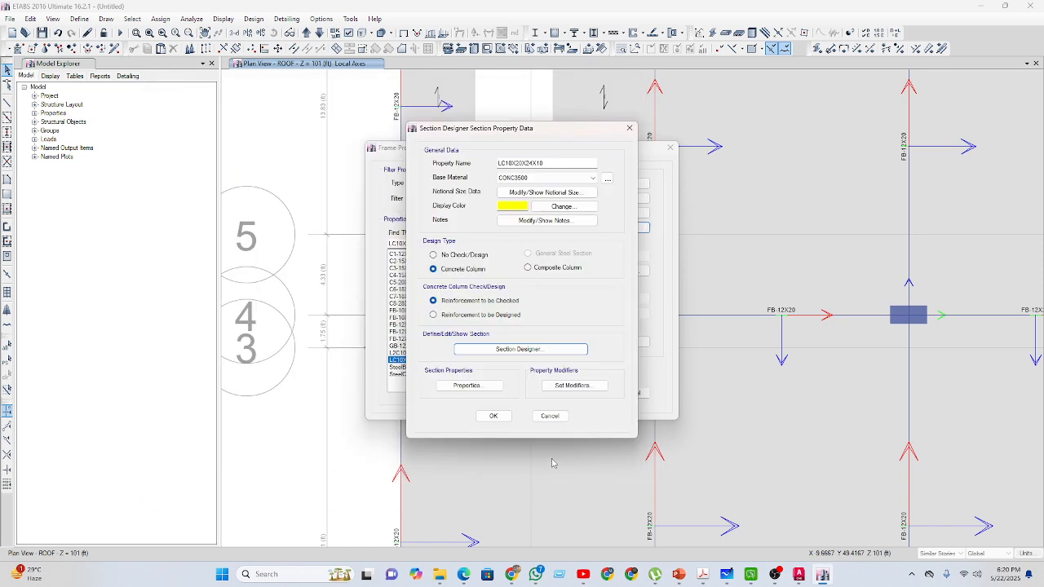
click(521, 163)
key(BackSpace)
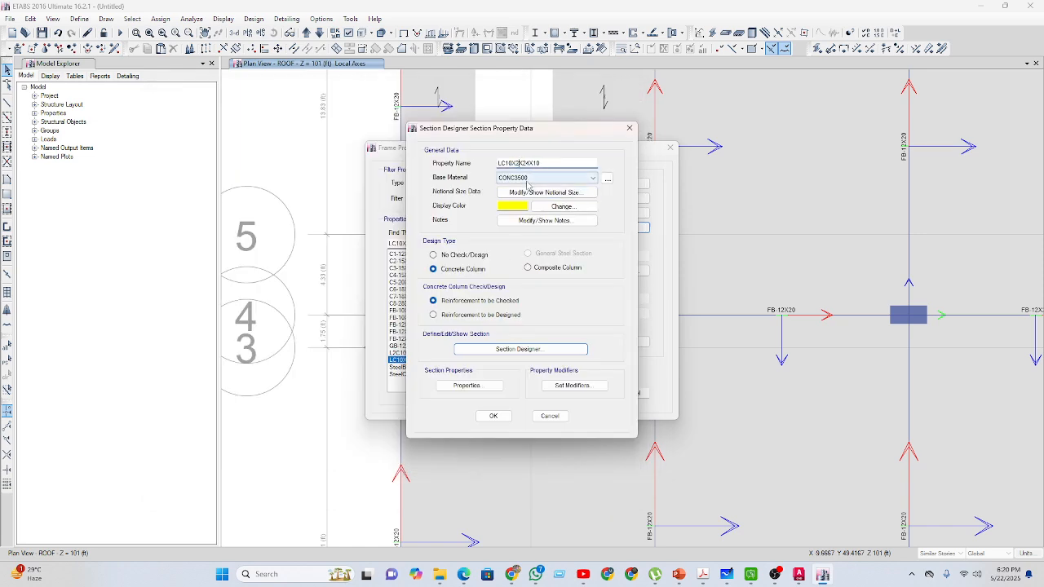
text(4X)
click(536, 178)
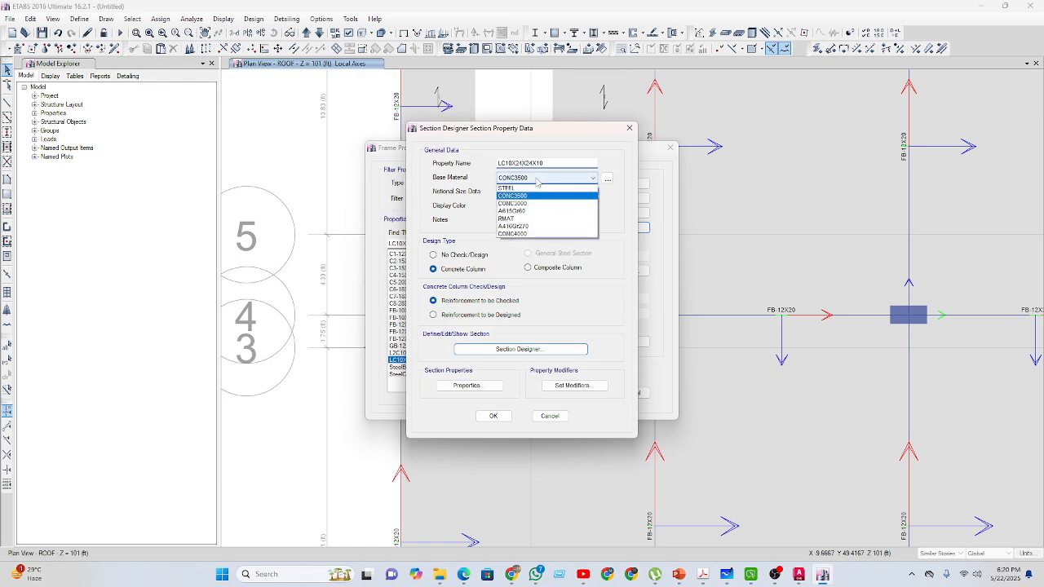
click(531, 234)
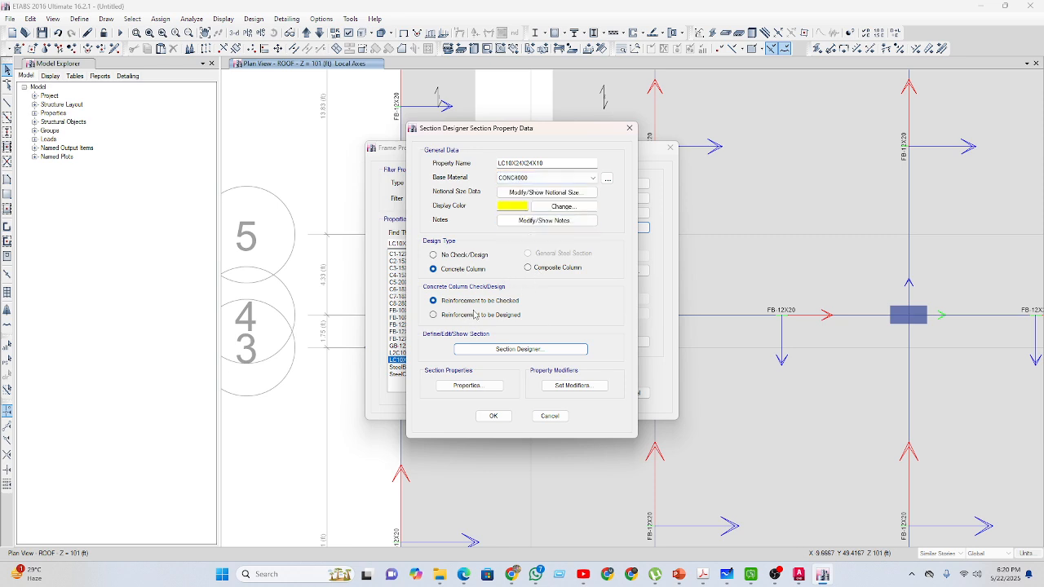
click(492, 417)
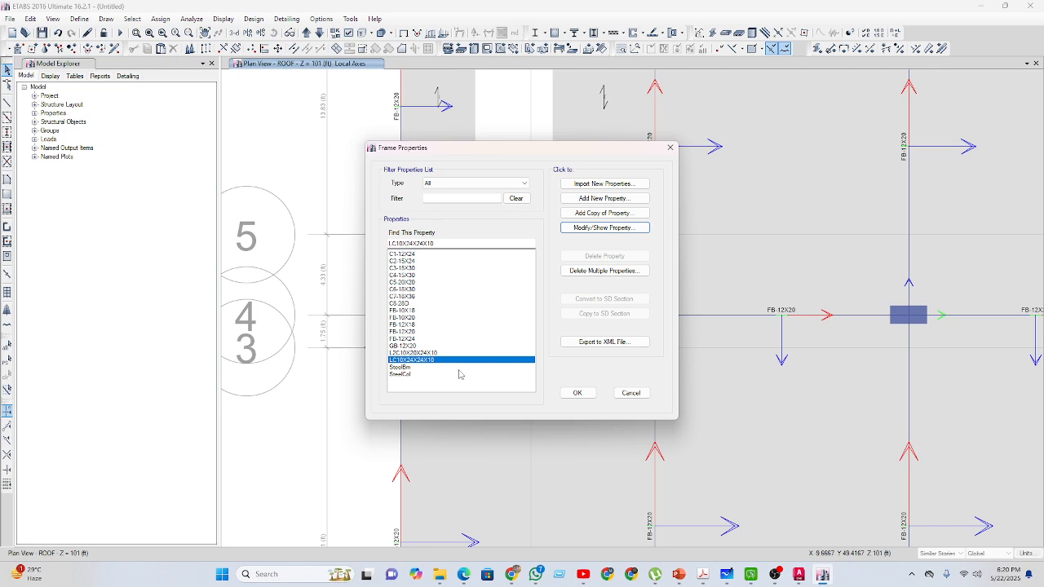
Close the frame property definitions and set the local axis angle of all four L-shaped lift columns to 0 degrees.
click(580, 393)
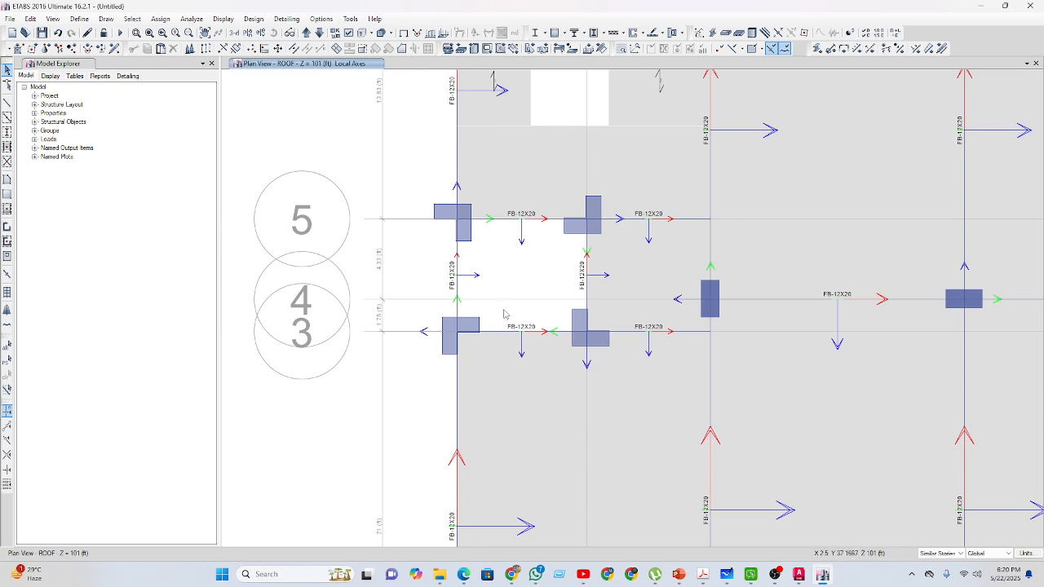
drag(419, 177, 503, 268)
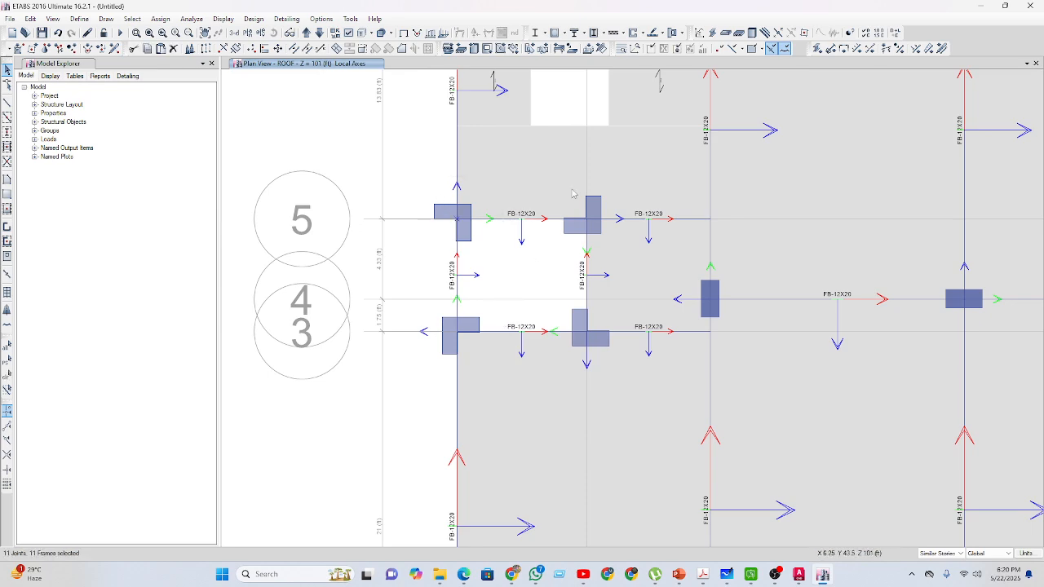
drag(542, 176, 622, 258)
drag(422, 307, 493, 367)
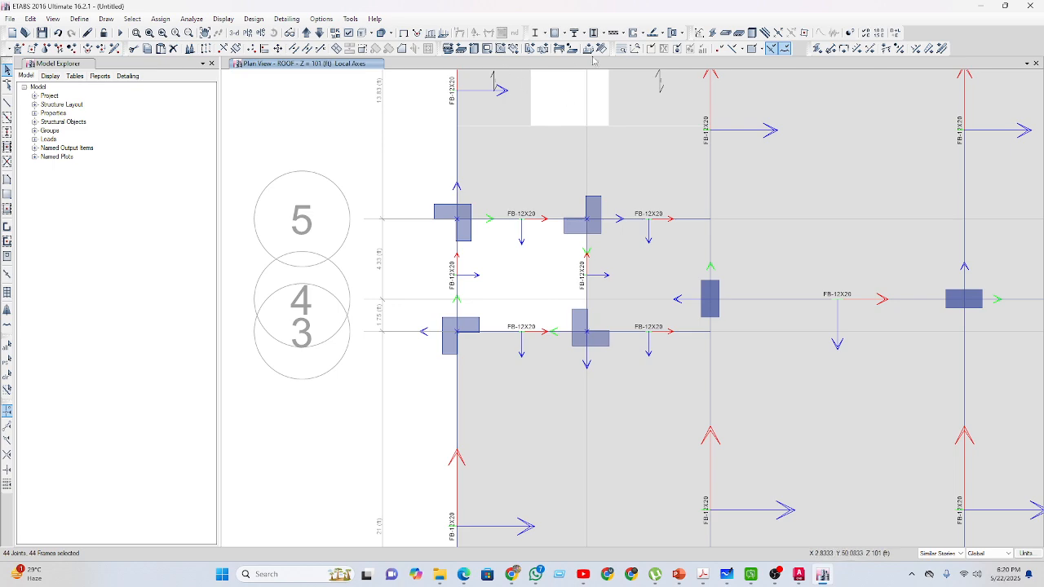
click(869, 50)
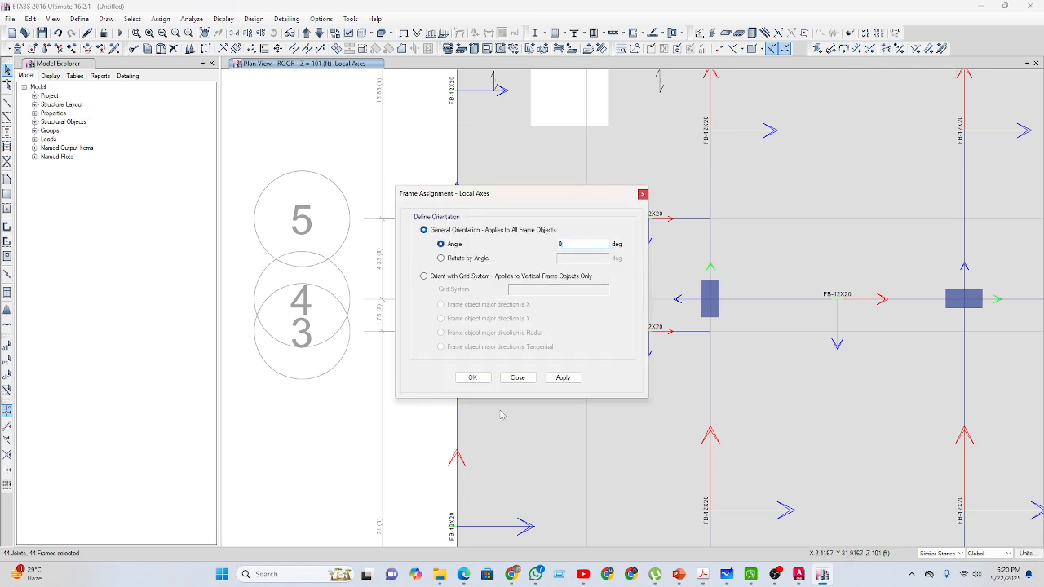
text(0)
click(472, 377)
scroll(552, 354, down, 2)
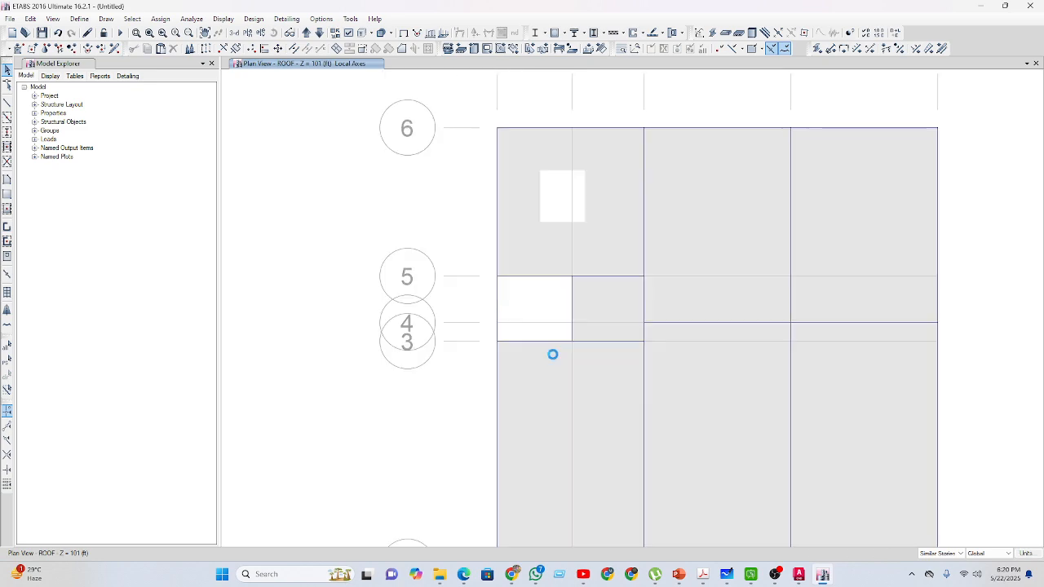
Turn the local axes of the lift columns at A-5, A-3 and B-3 by a quarter turn, leaving out B-5.
middle_drag(560, 350, 567, 319)
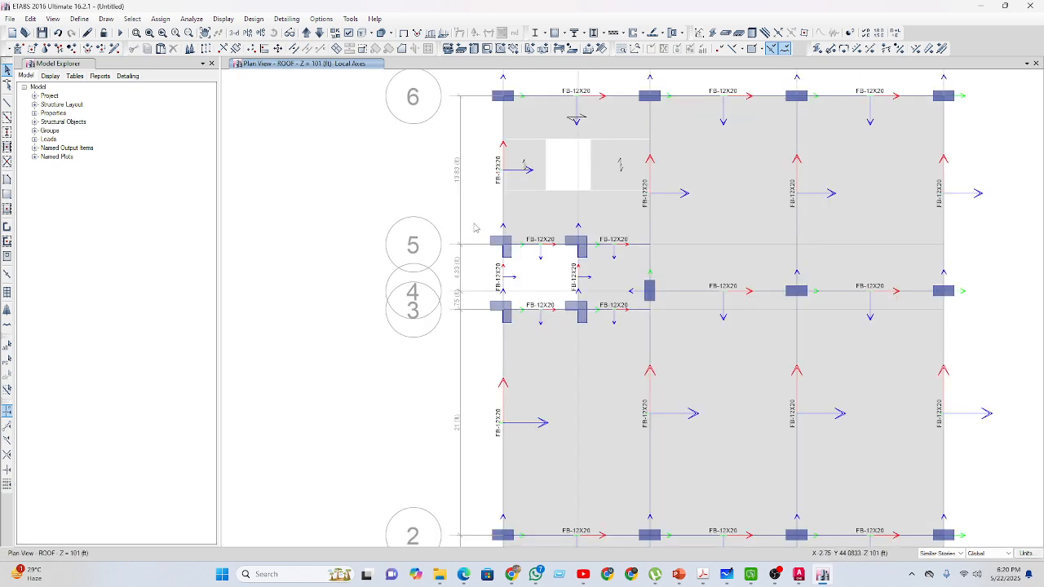
drag(476, 227, 531, 345)
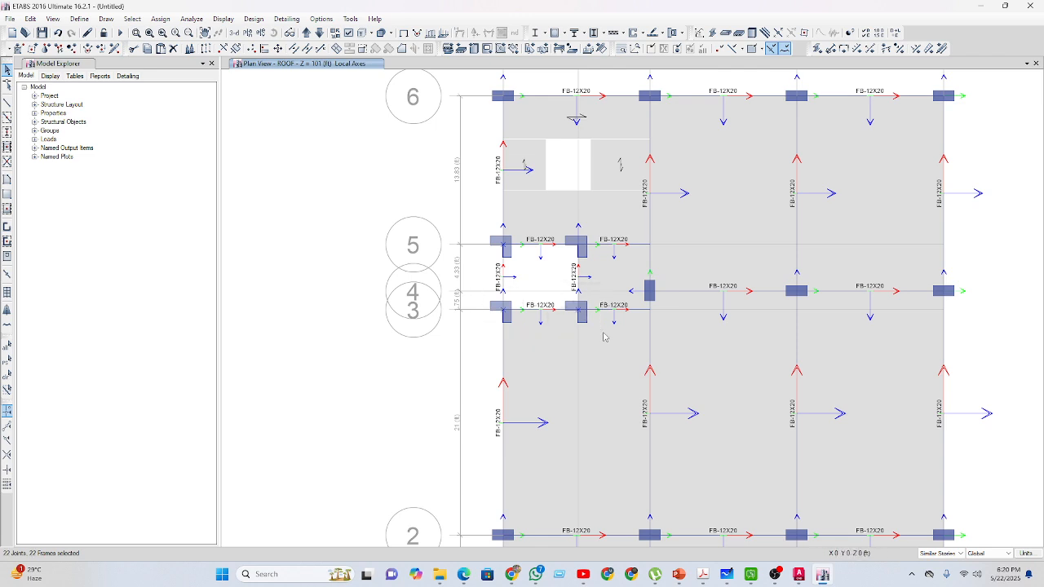
drag(559, 284, 605, 337)
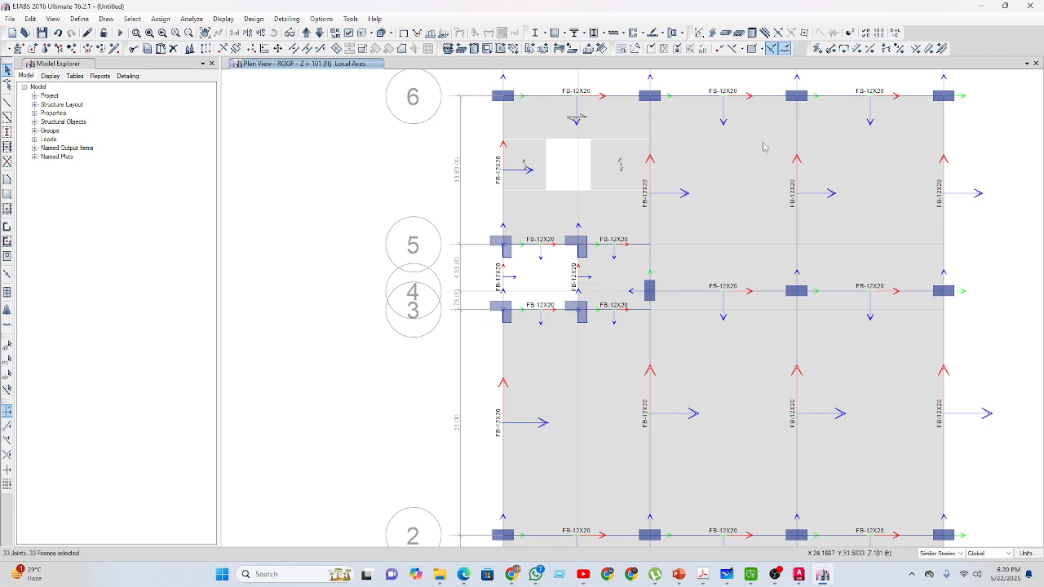
click(871, 50)
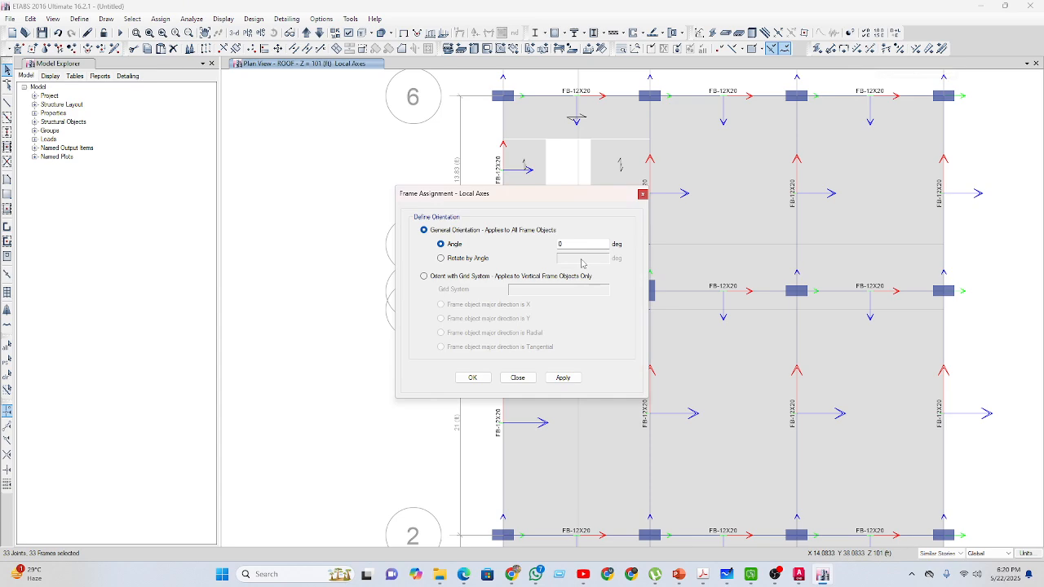
double_click(563, 243)
click(472, 378)
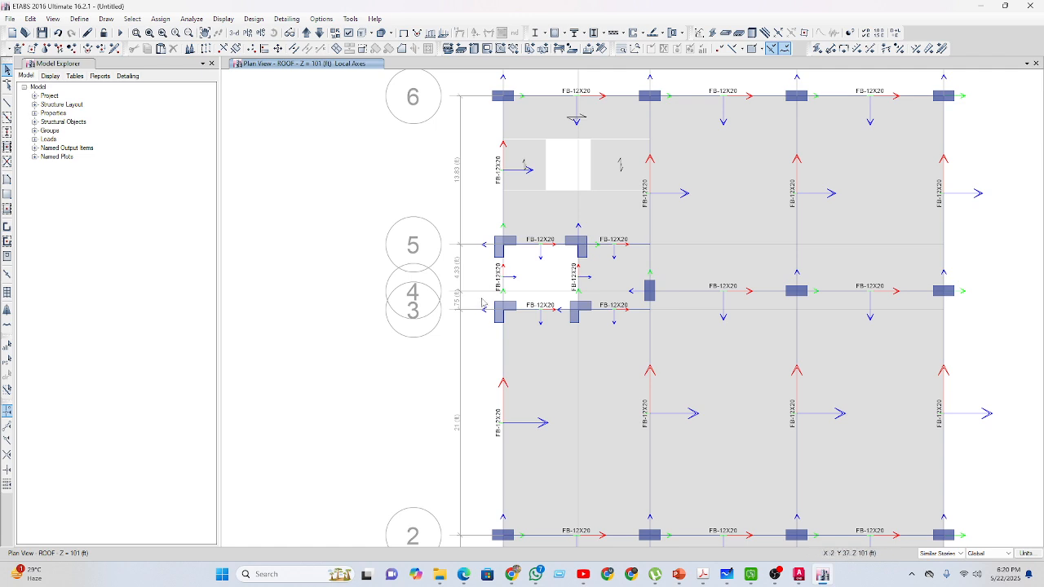
Set the local axis angle of the two lift columns on grid 3 to 180 degrees, then the one at B-3 to 270 degrees.
drag(481, 298, 627, 349)
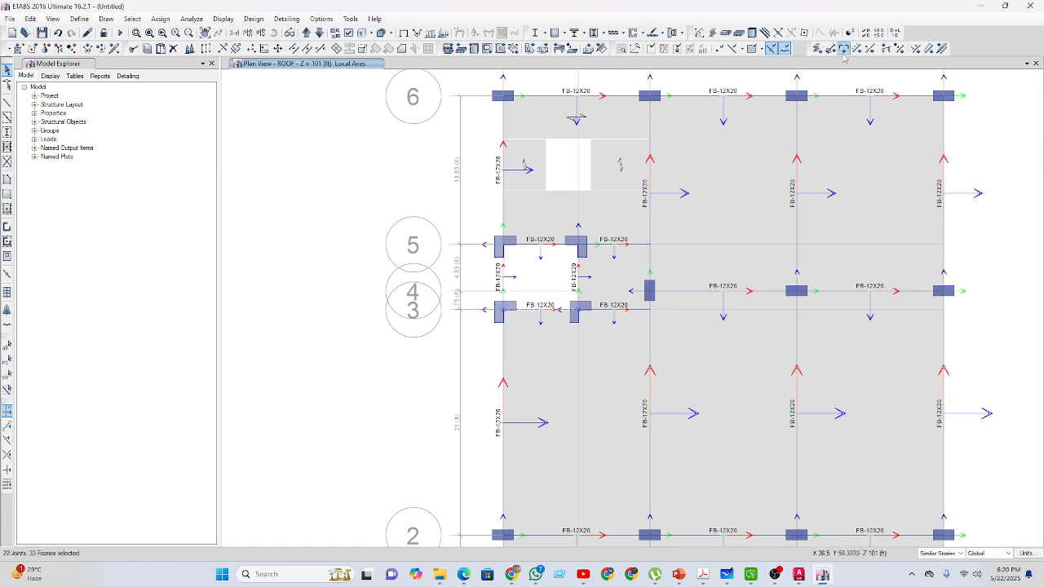
click(870, 48)
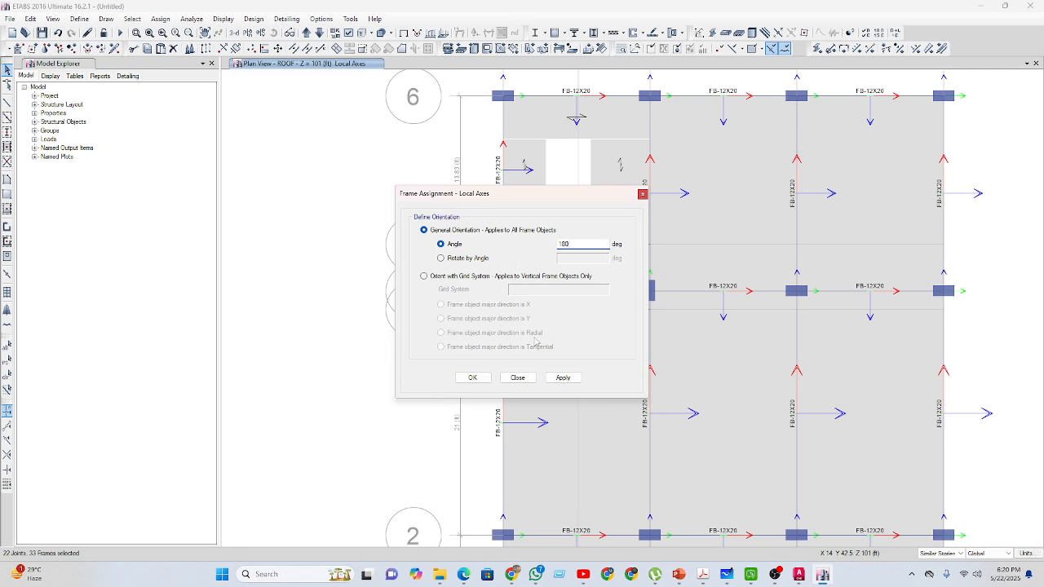
click(473, 377)
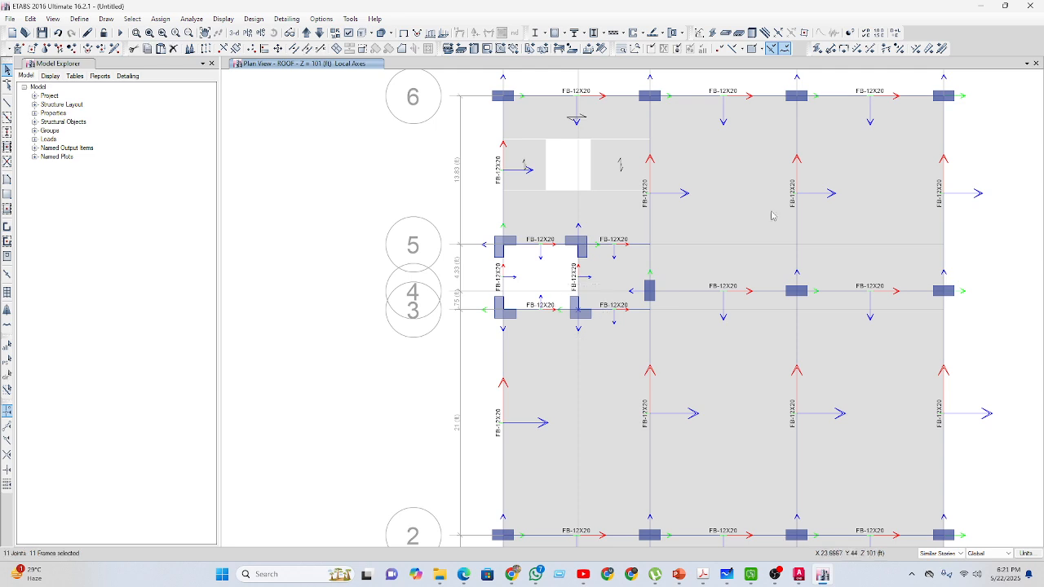
click(869, 48)
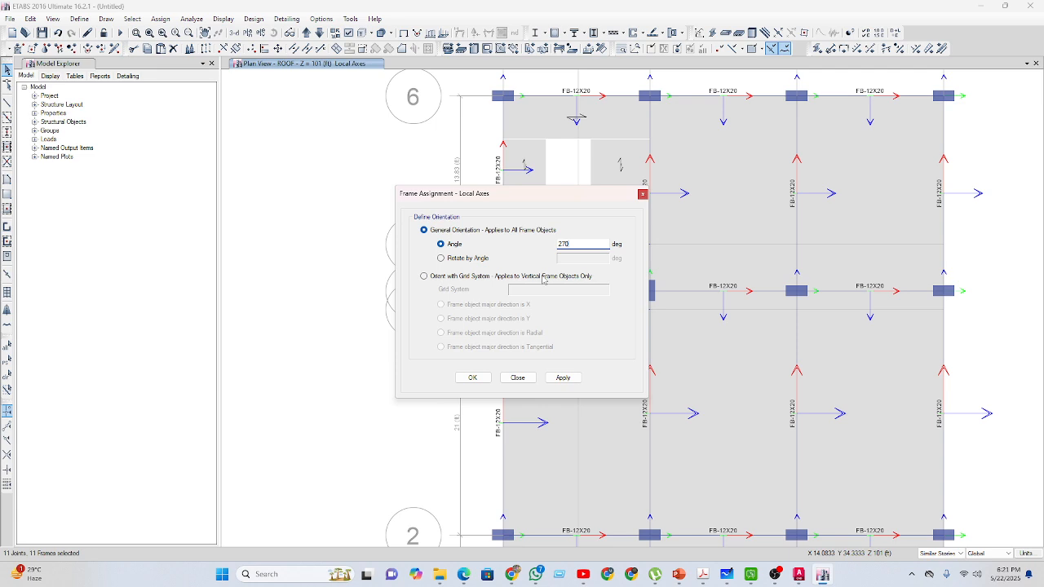
click(473, 378)
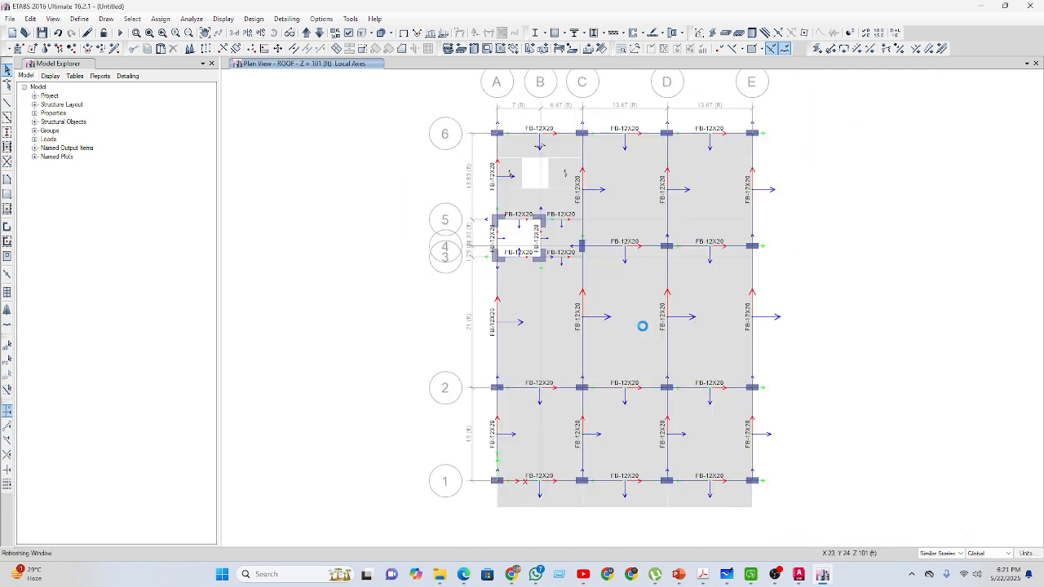
Switch the plan view to the GF story and limit edits to One Story.
scroll(642, 327, down, 2)
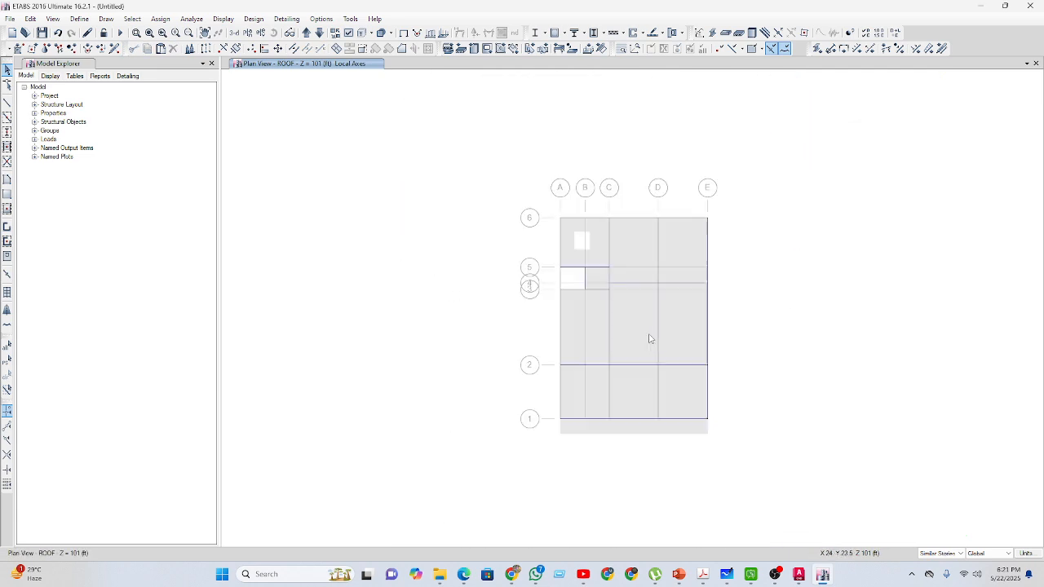
click(308, 33)
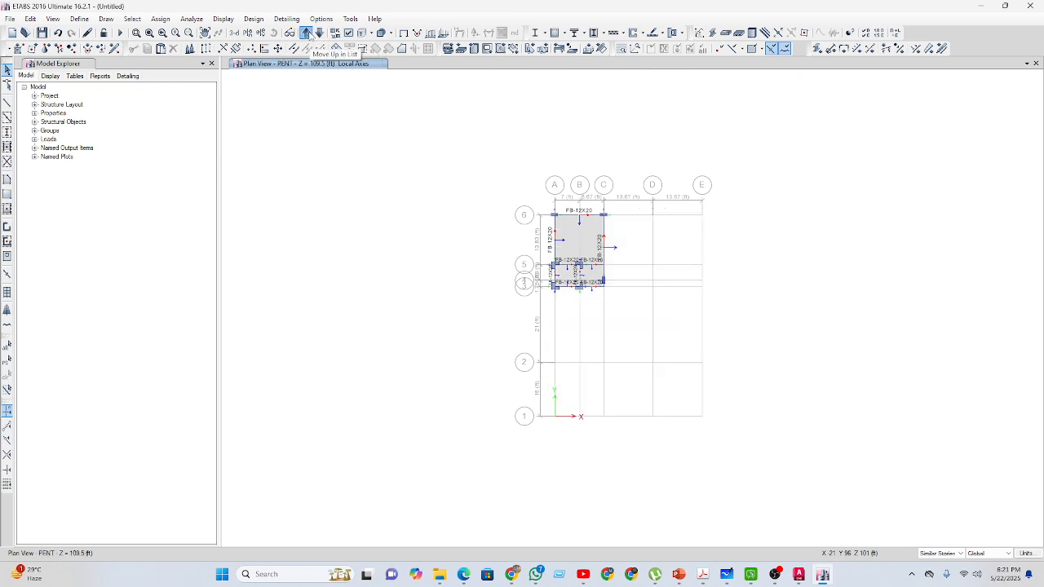
click(307, 33)
click(308, 33)
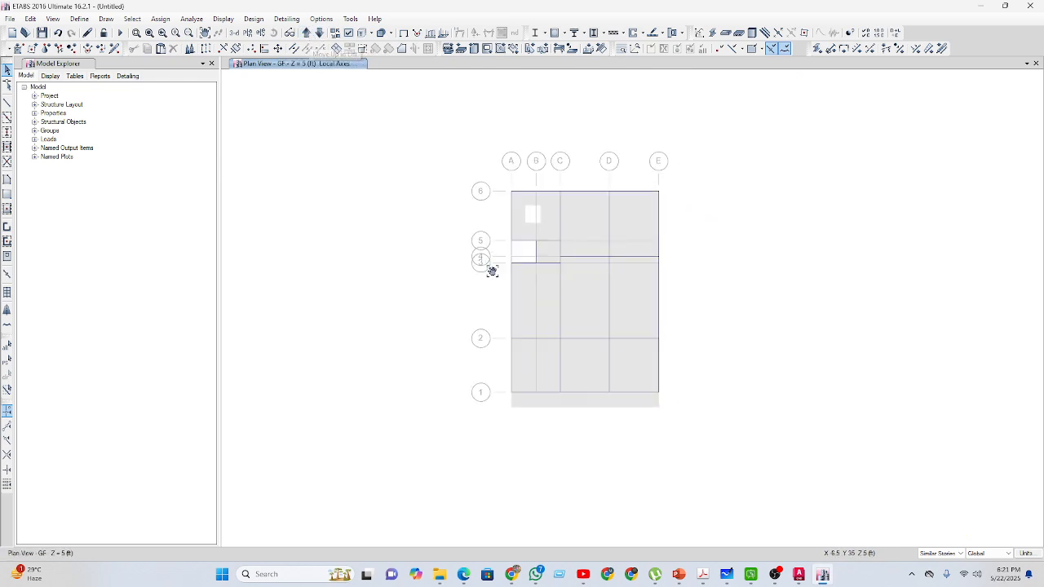
click(940, 553)
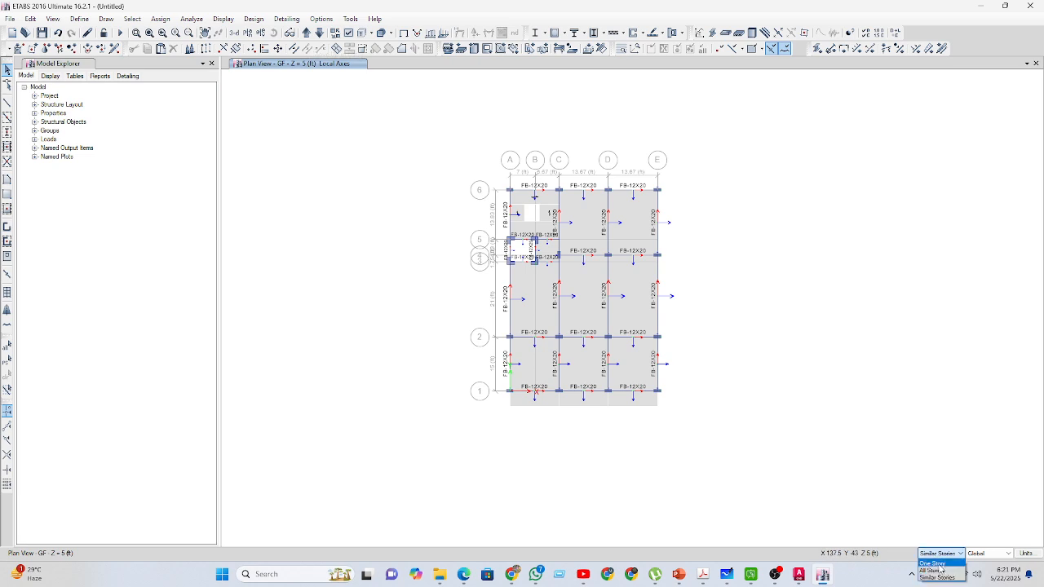
click(934, 563)
Delete the GF cantilever slabs beyond grid 1 and the floor slab panels outside the stair and lift area.
scroll(734, 408, up, 2)
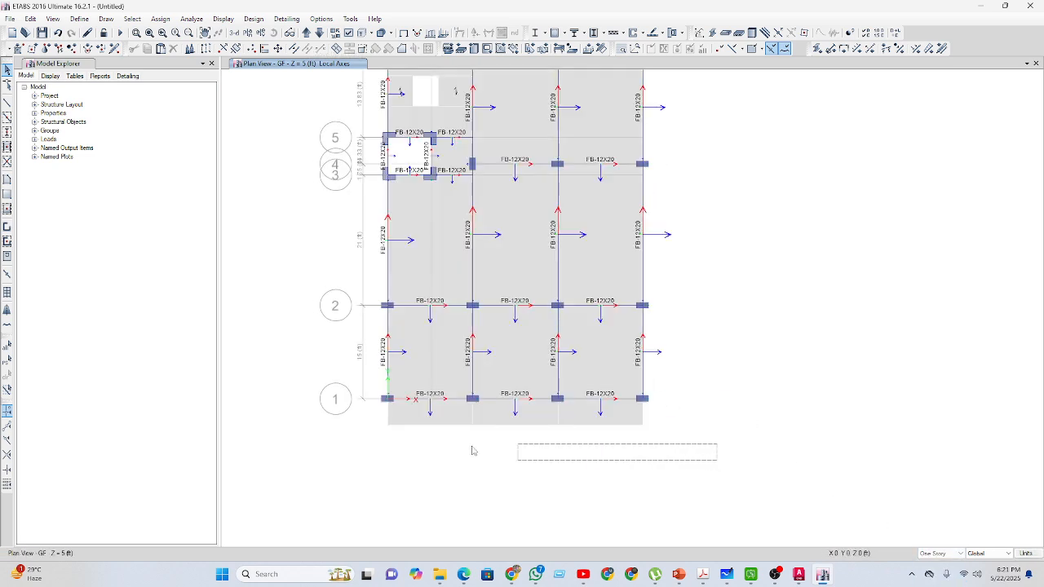
drag(471, 450, 337, 415)
middle_drag(499, 383, 496, 459)
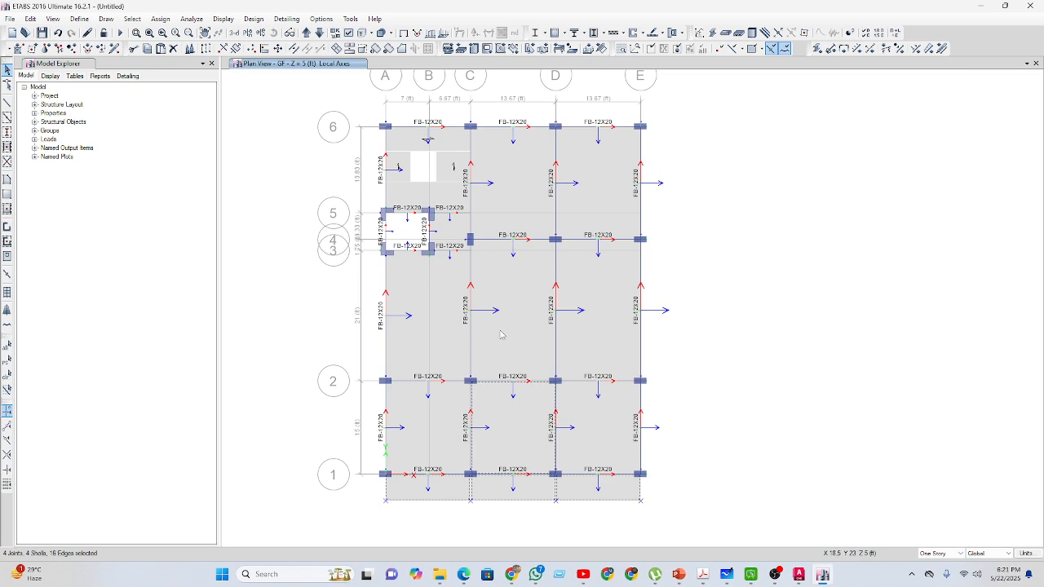
click(513, 206)
click(590, 198)
click(593, 283)
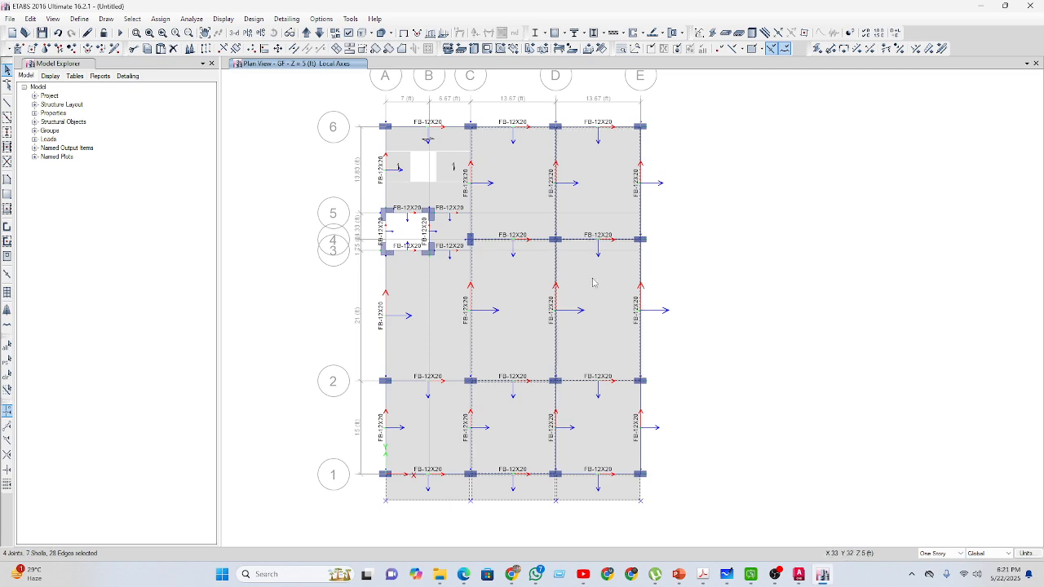
click(593, 427)
click(427, 427)
click(436, 324)
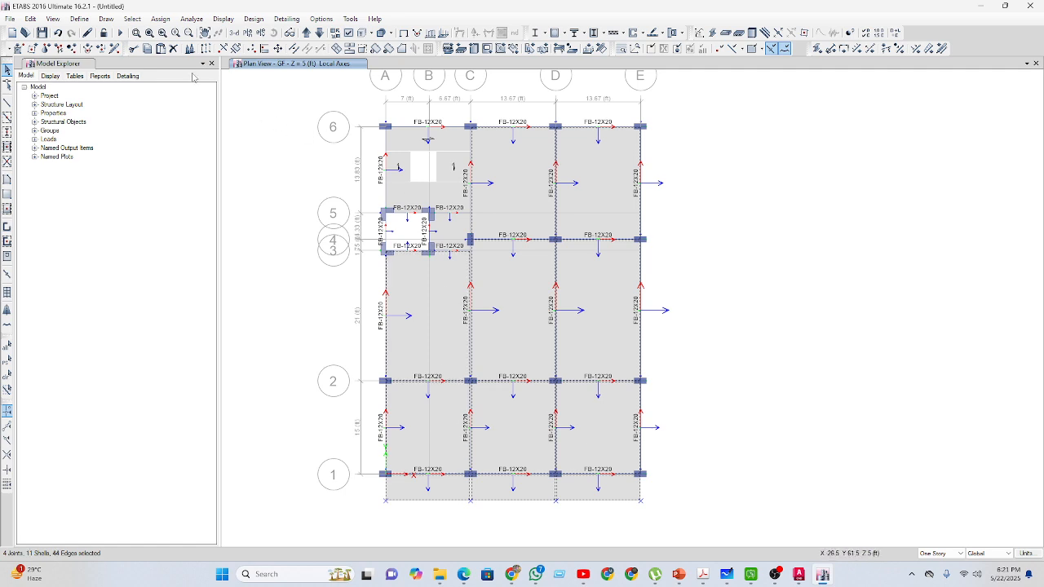
click(173, 48)
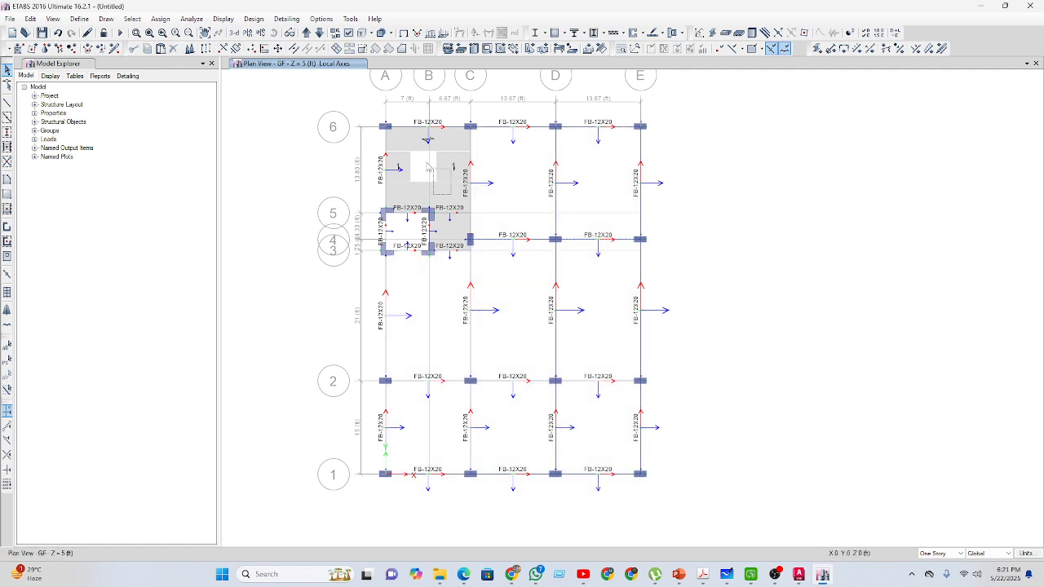
Delete the remaining GF slabs around the stair opening and beside the lift shaft.
click(429, 204)
scroll(456, 237, up, 2)
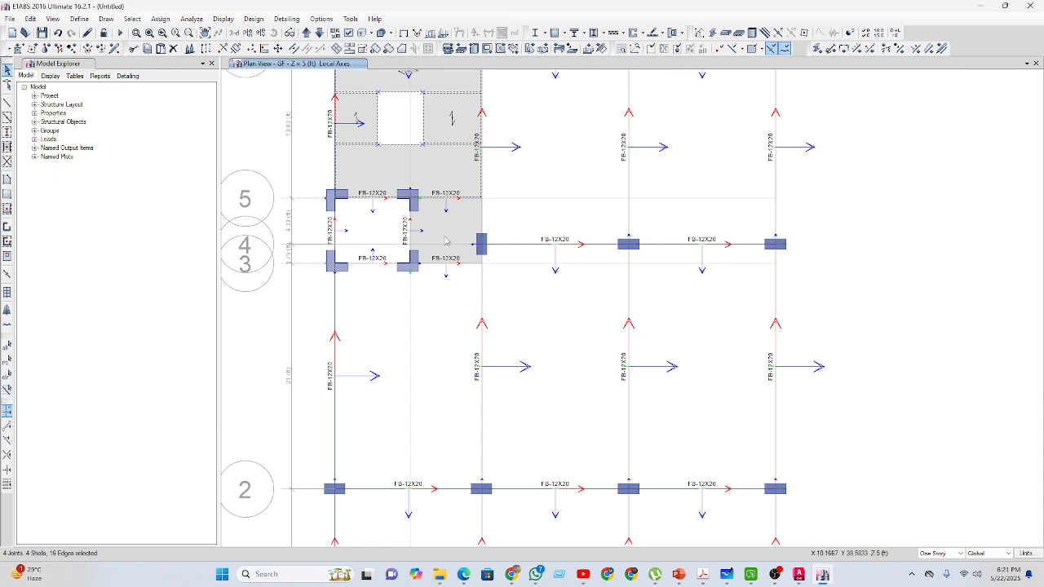
click(455, 248)
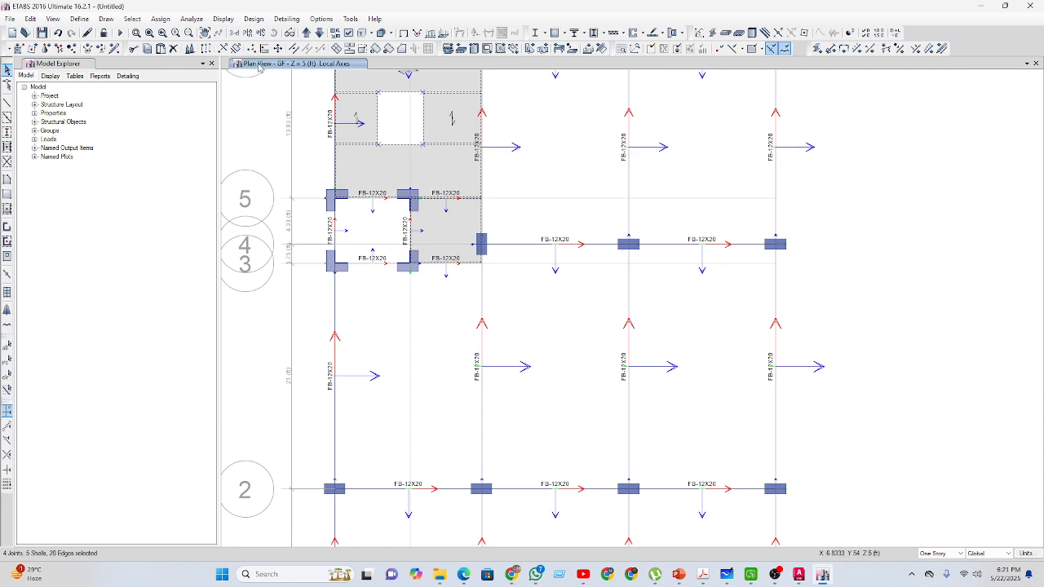
click(173, 48)
Assign the section GB-12X20 to all beams on the GF story in both directions.
scroll(409, 337, down, 2)
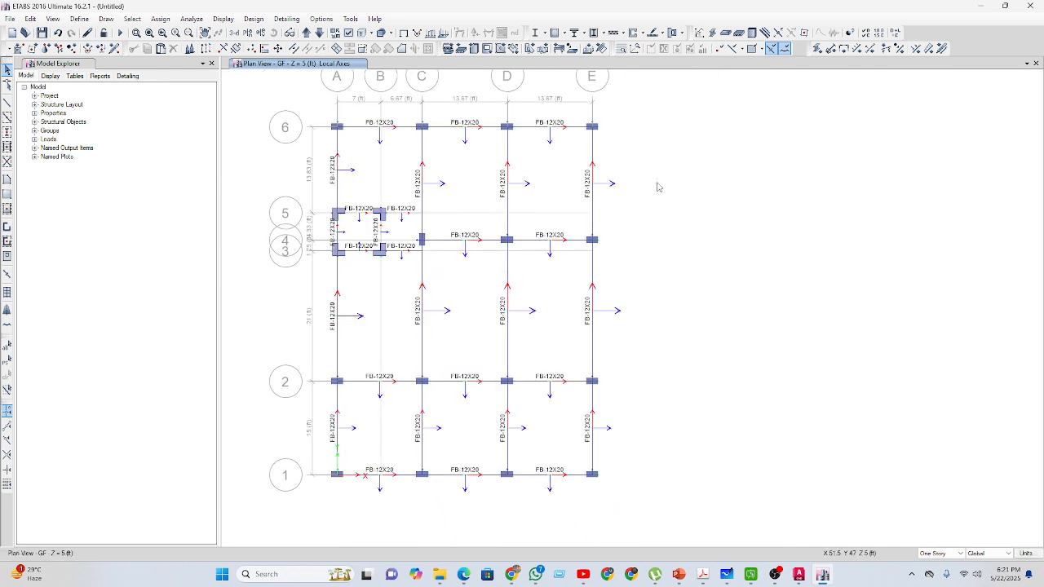
drag(659, 184, 297, 161)
drag(658, 322, 245, 307)
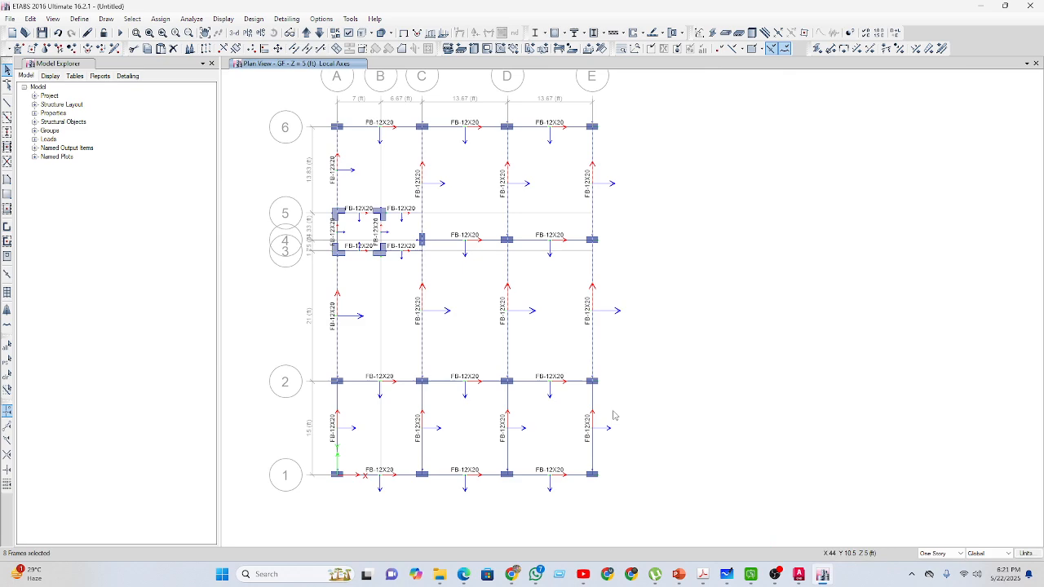
drag(634, 433, 313, 418)
drag(571, 508, 541, 118)
drag(483, 512, 450, 133)
drag(401, 503, 396, 111)
drag(361, 294, 359, 195)
click(818, 49)
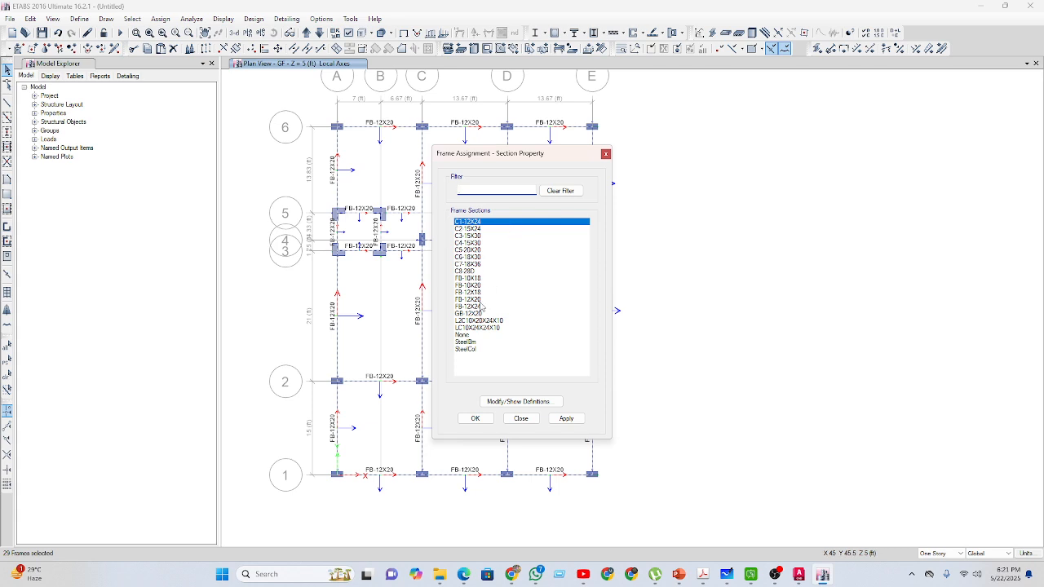
click(471, 313)
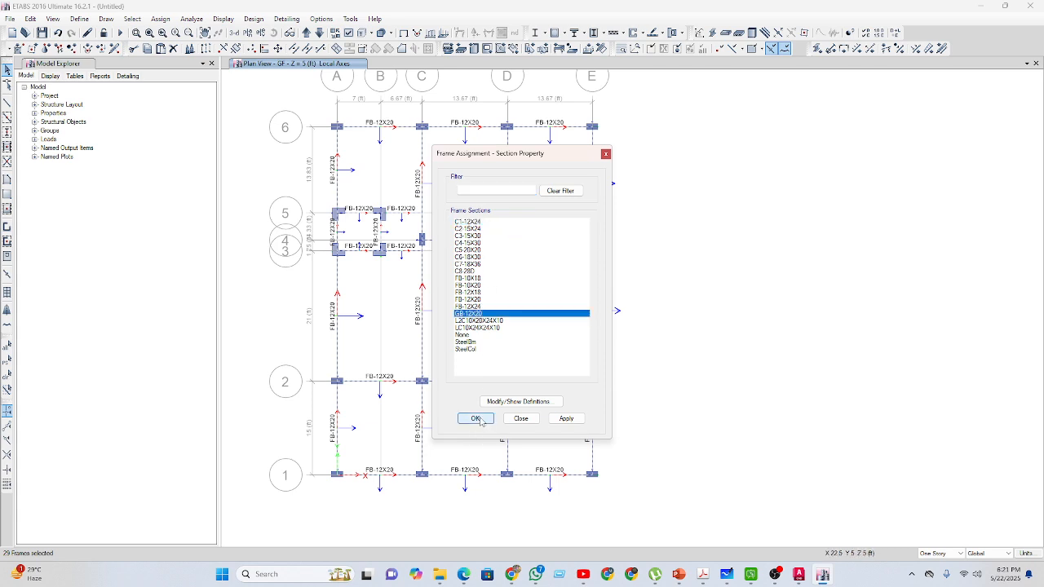
click(475, 418)
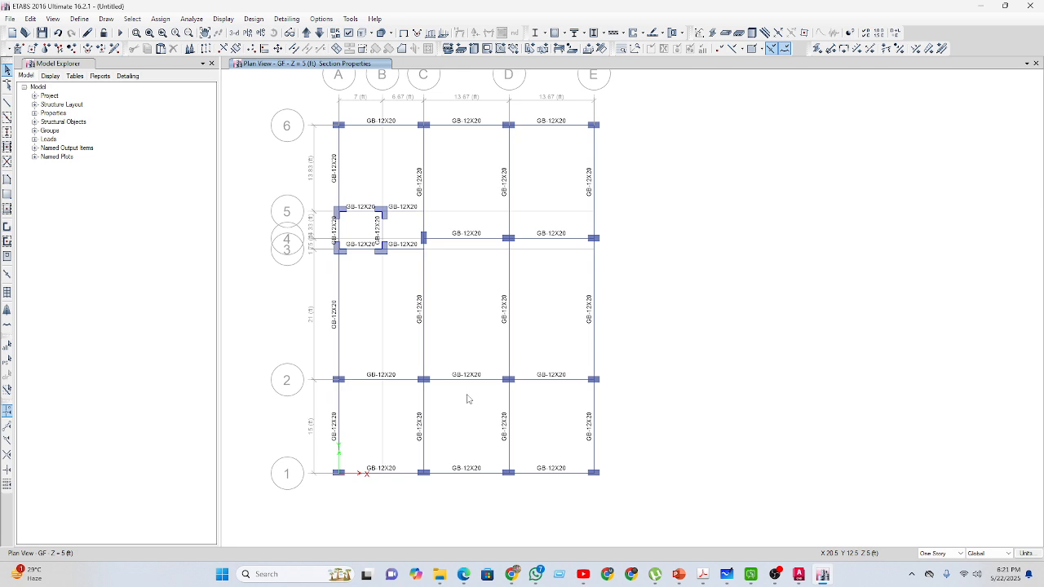
Examine the beam sections, slabs and lift columns on the GF plan and the other story plans.
middle_drag(524, 378, 527, 401)
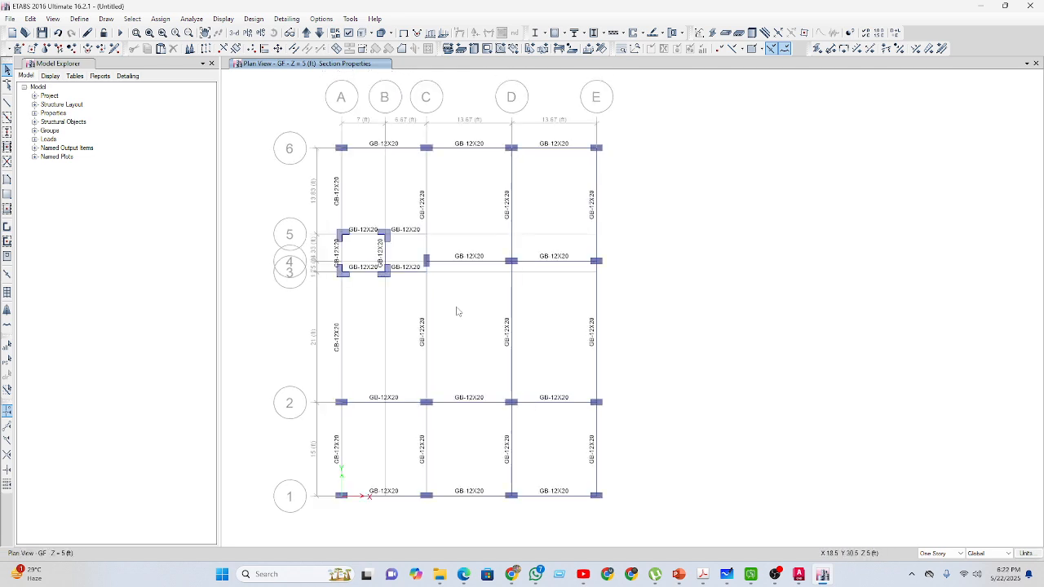
middle_drag(468, 315, 502, 315)
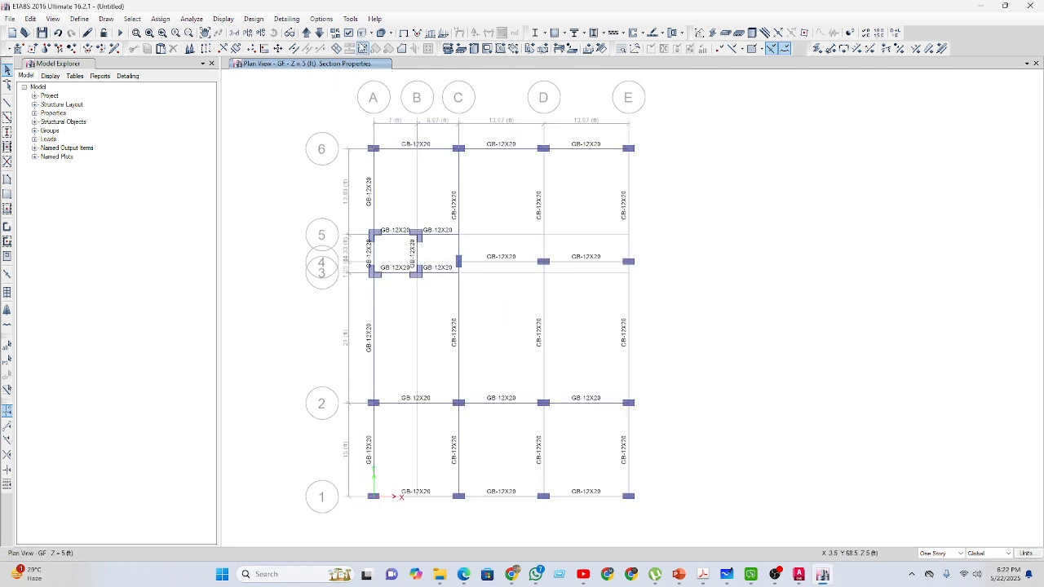
click(306, 33)
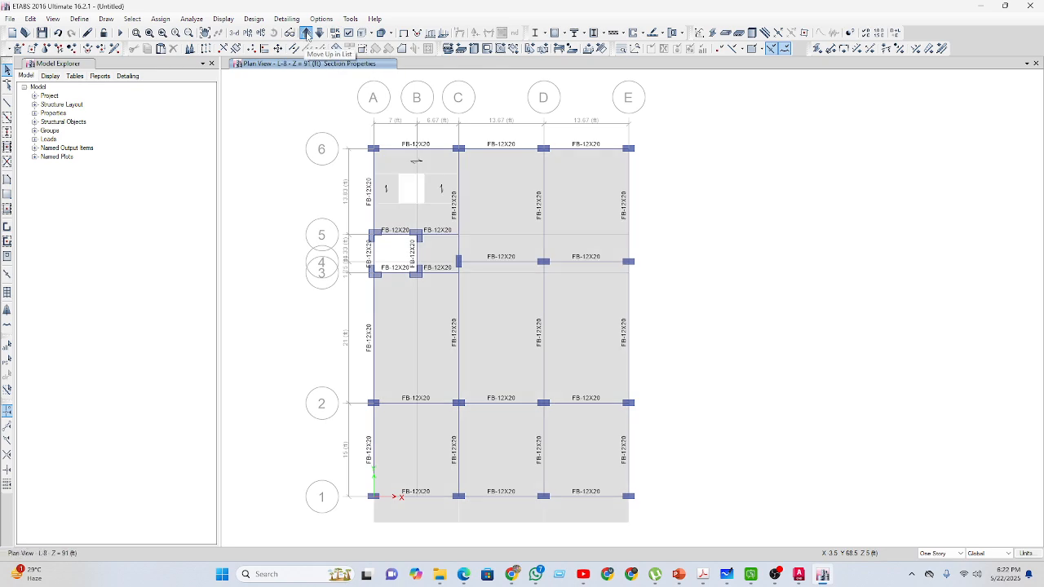
click(306, 34)
click(319, 33)
click(319, 33)
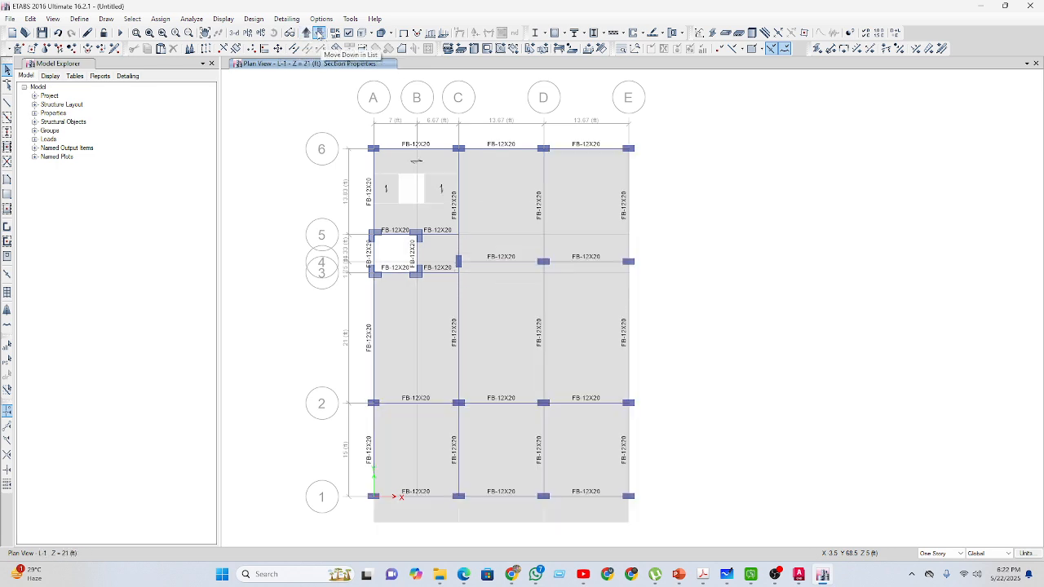
click(320, 34)
click(306, 34)
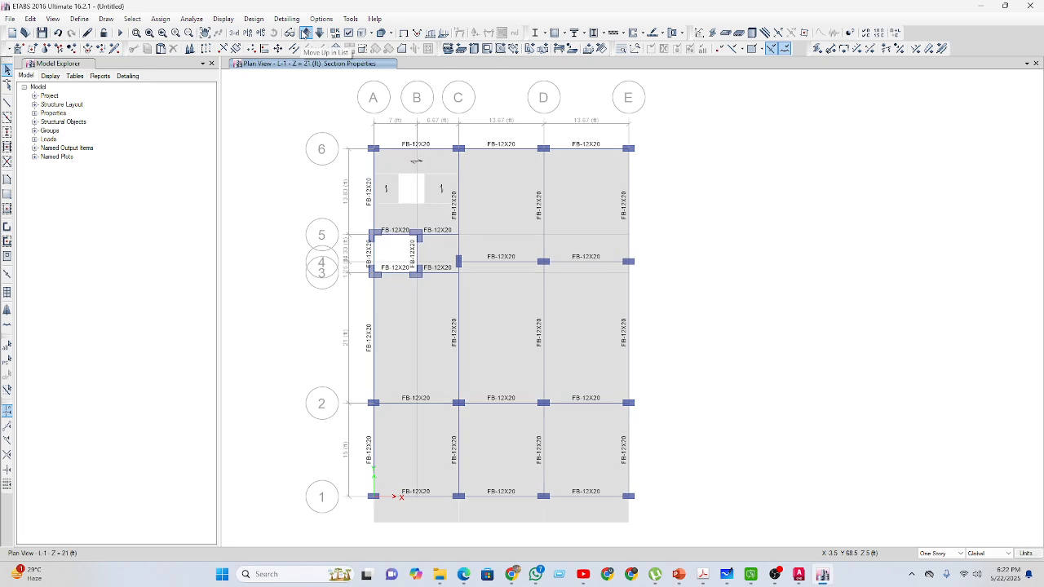